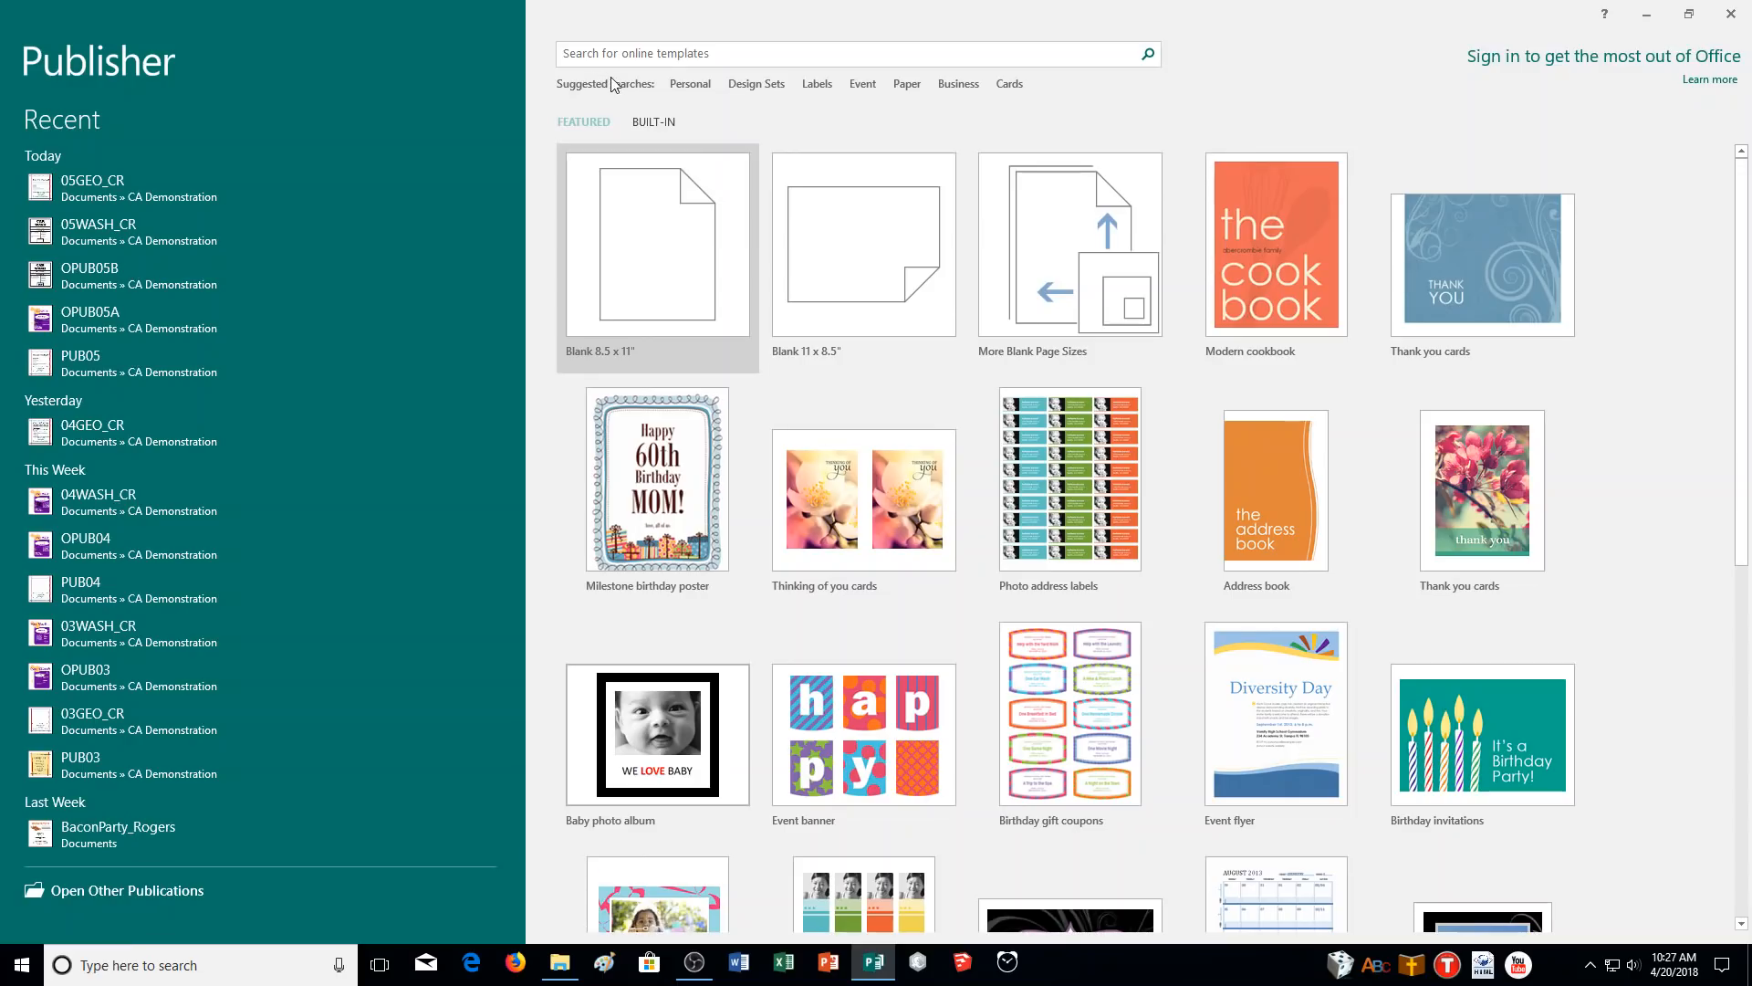
- Create a blank 8.5 x 11 publication and view its Info page, cancelling any new business information set
{"action": "left_click", "coordinate": [660, 199]}
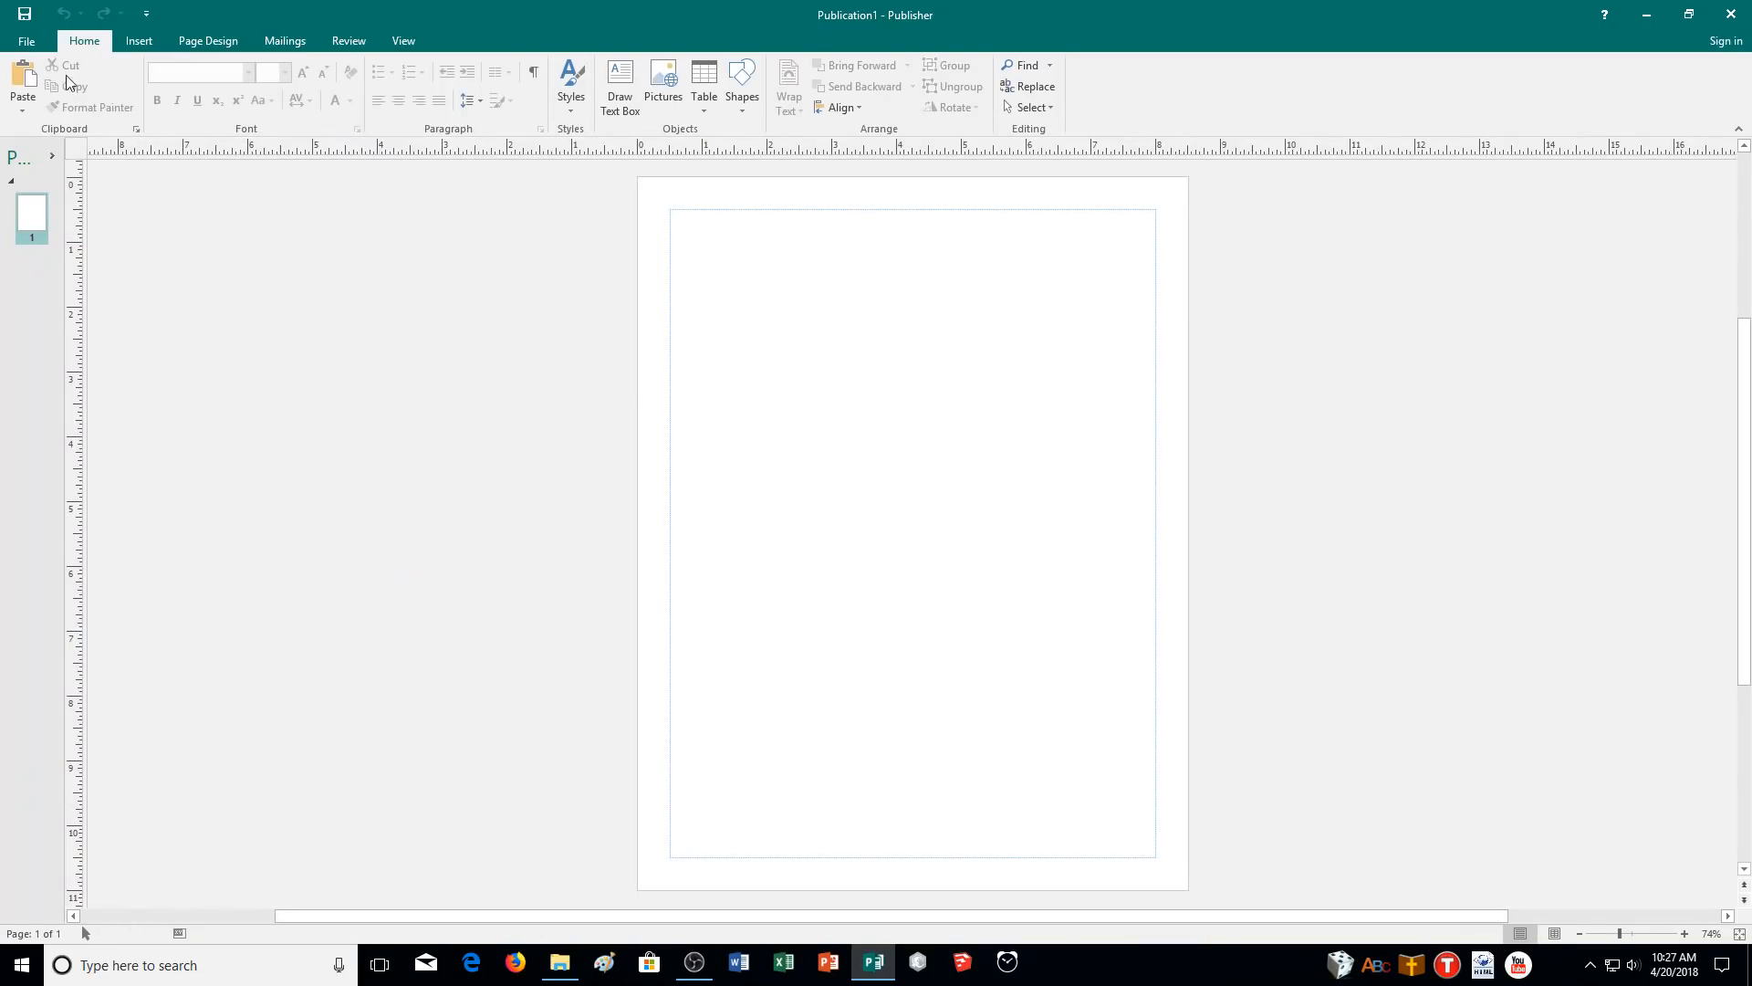
{"action": "left_click", "coordinate": [26, 41]}
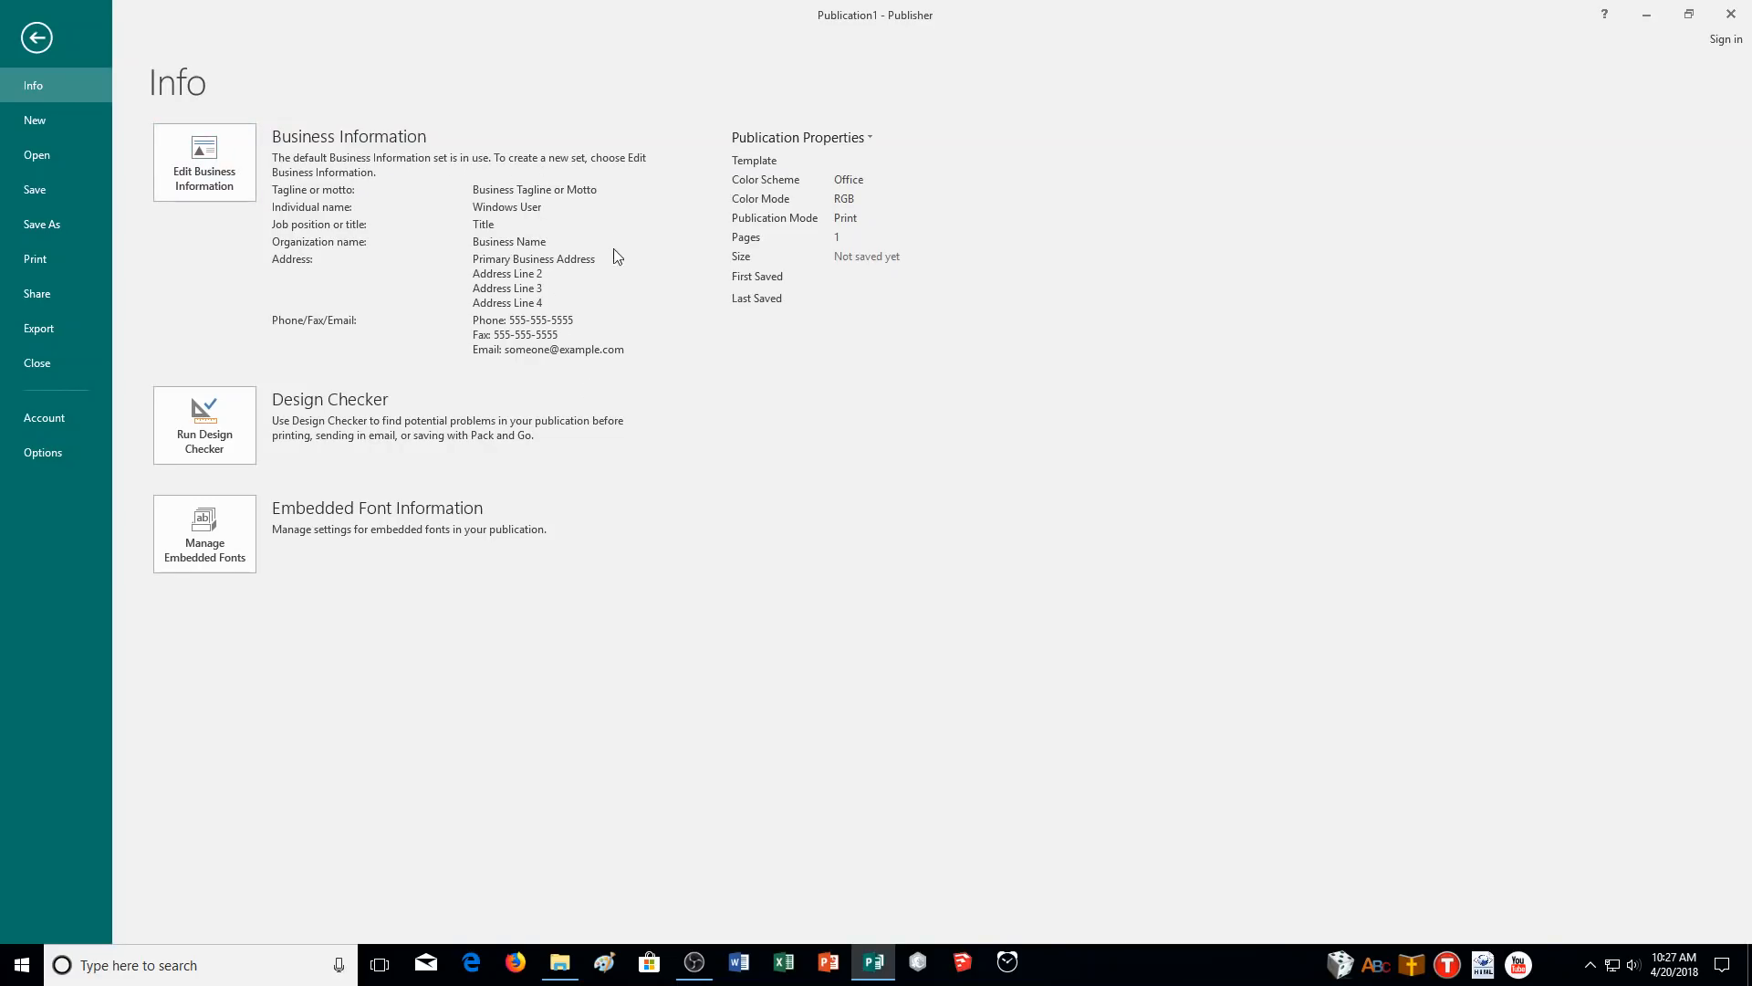
{"action": "left_click", "coordinate": [210, 165]}
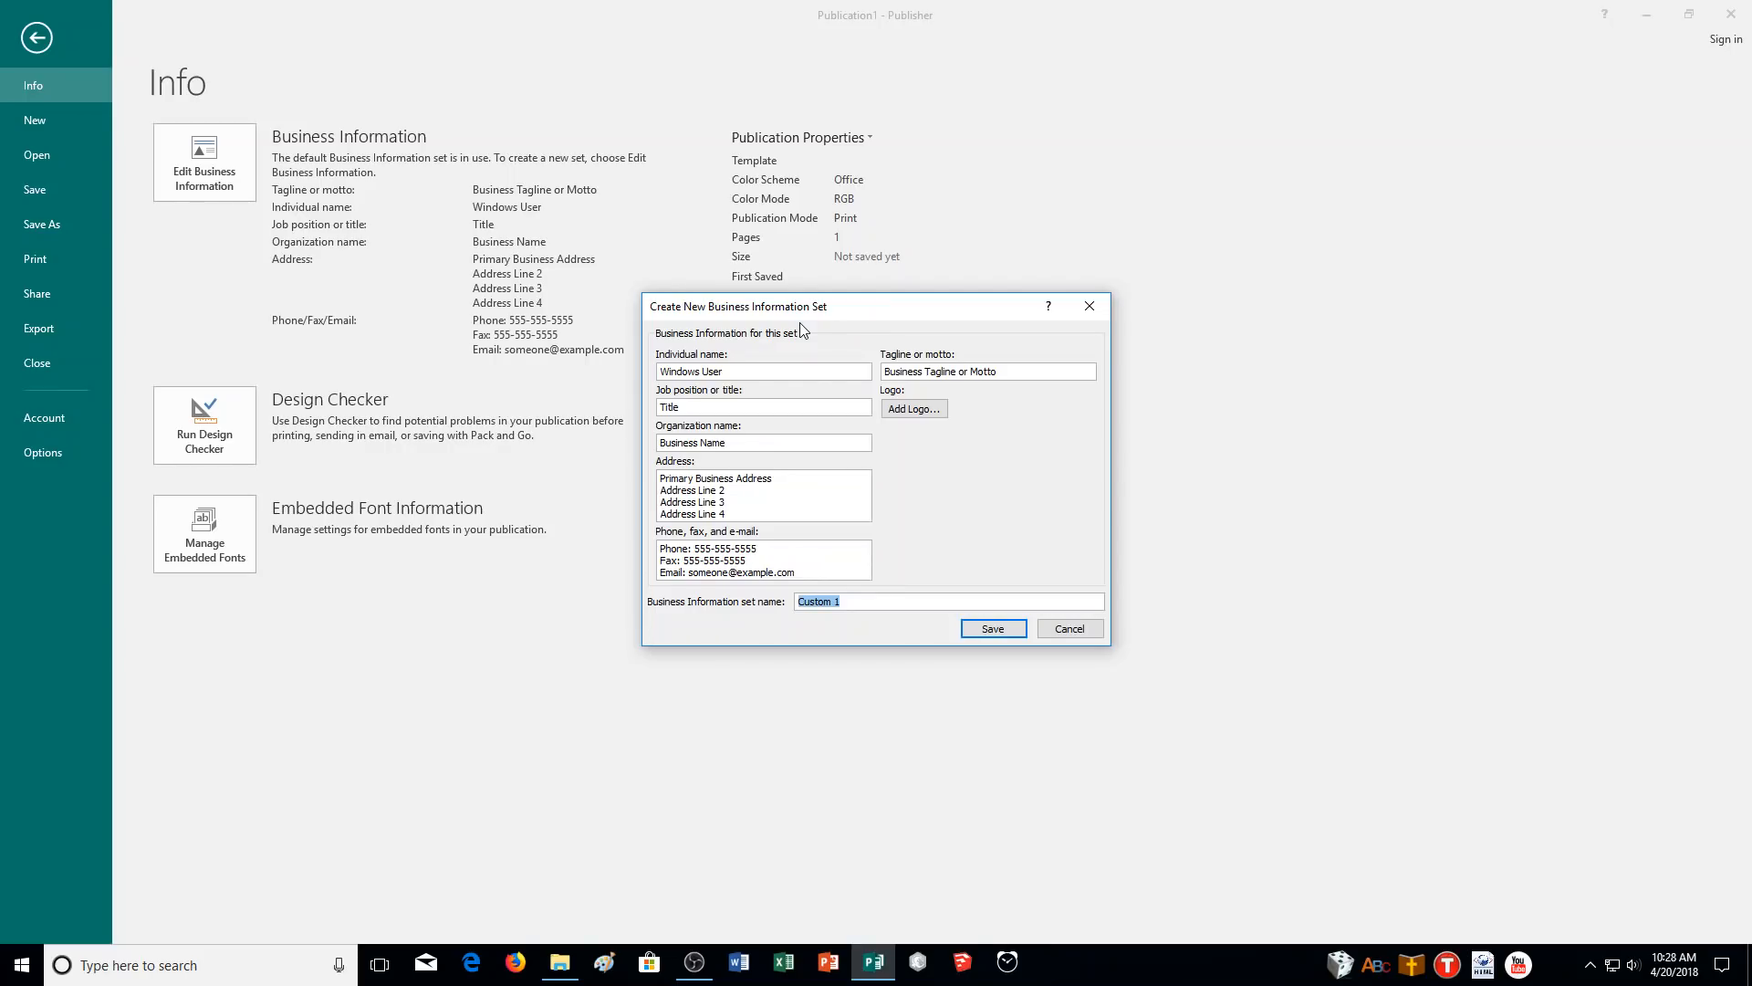
{"action": "left_click", "coordinate": [1097, 630]}
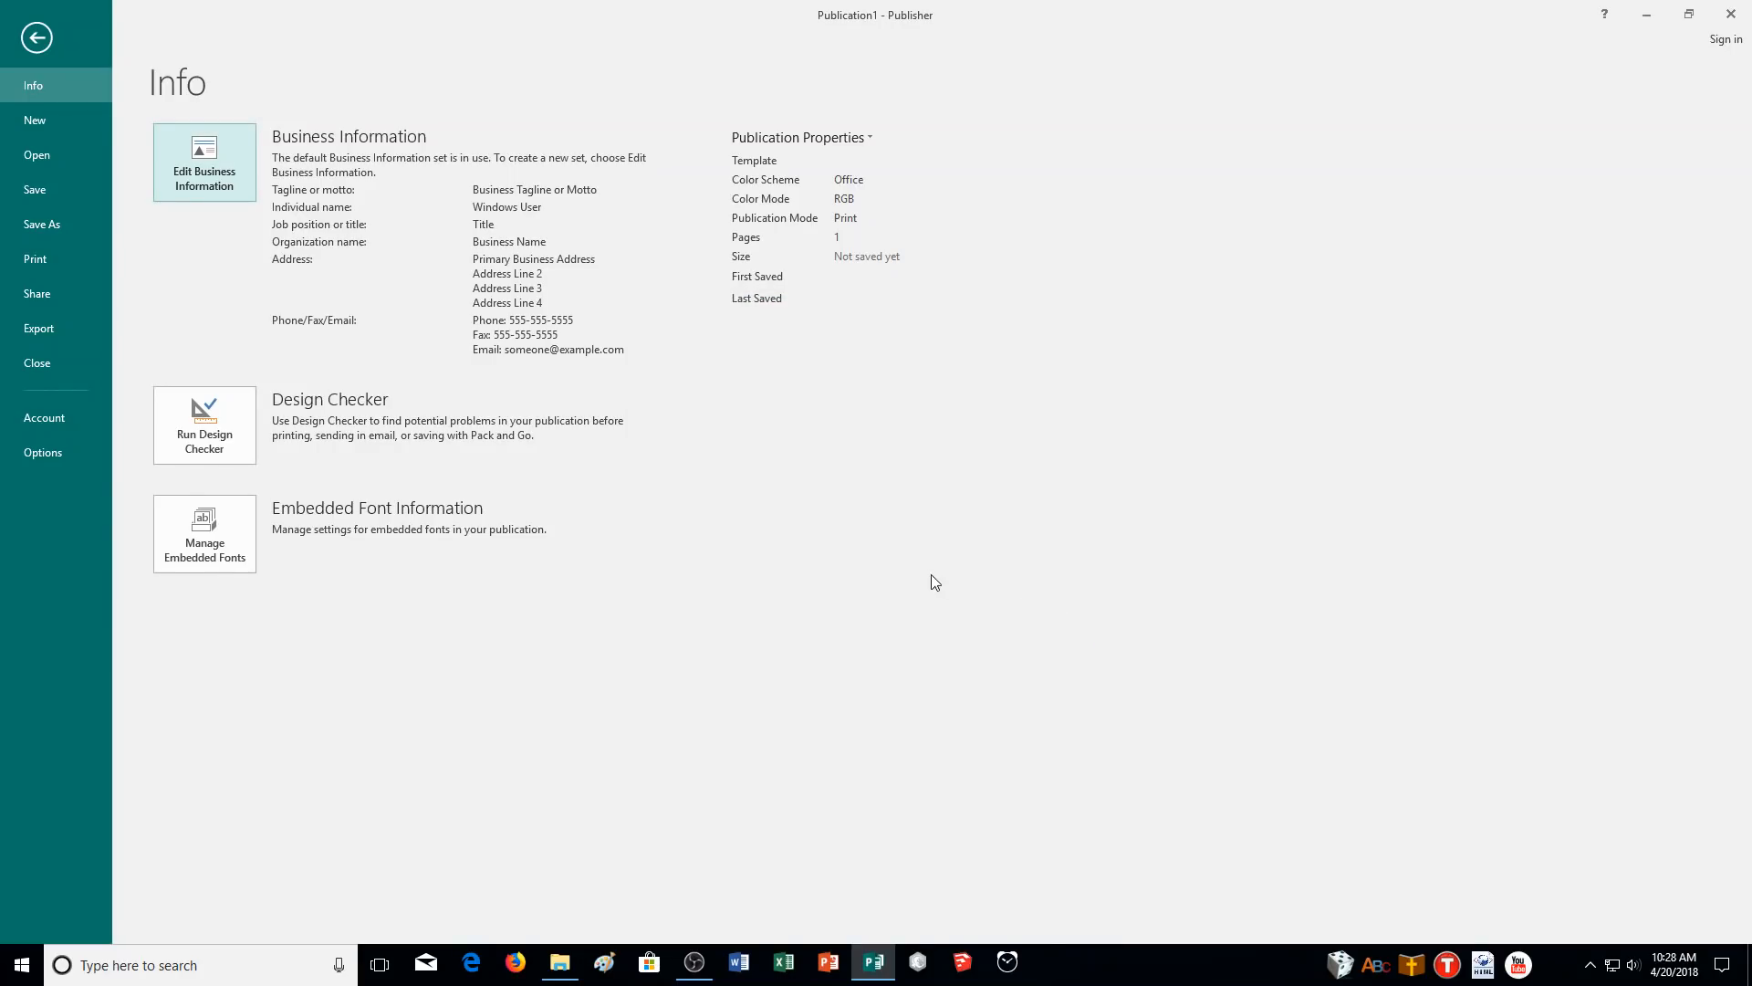
- Review the Proofing and AutoCorrect options, closing both without changes
{"action": "left_click", "coordinate": [38, 452]}
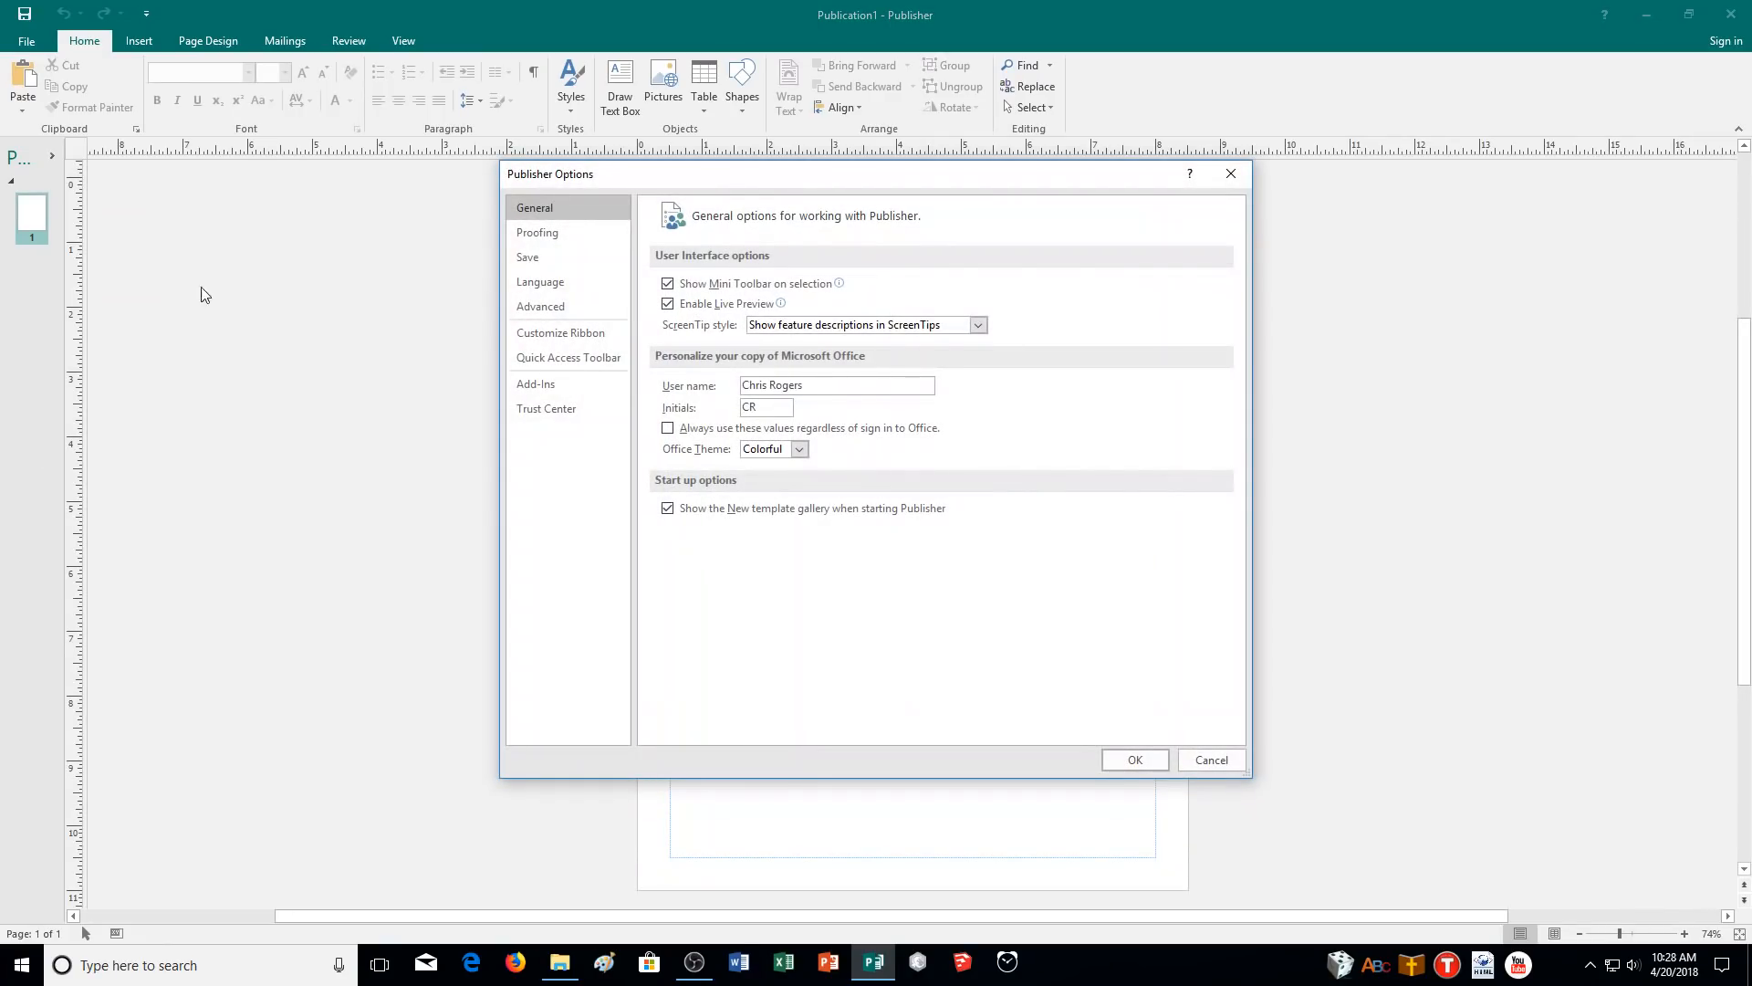
{"action": "left_click", "coordinate": [586, 236]}
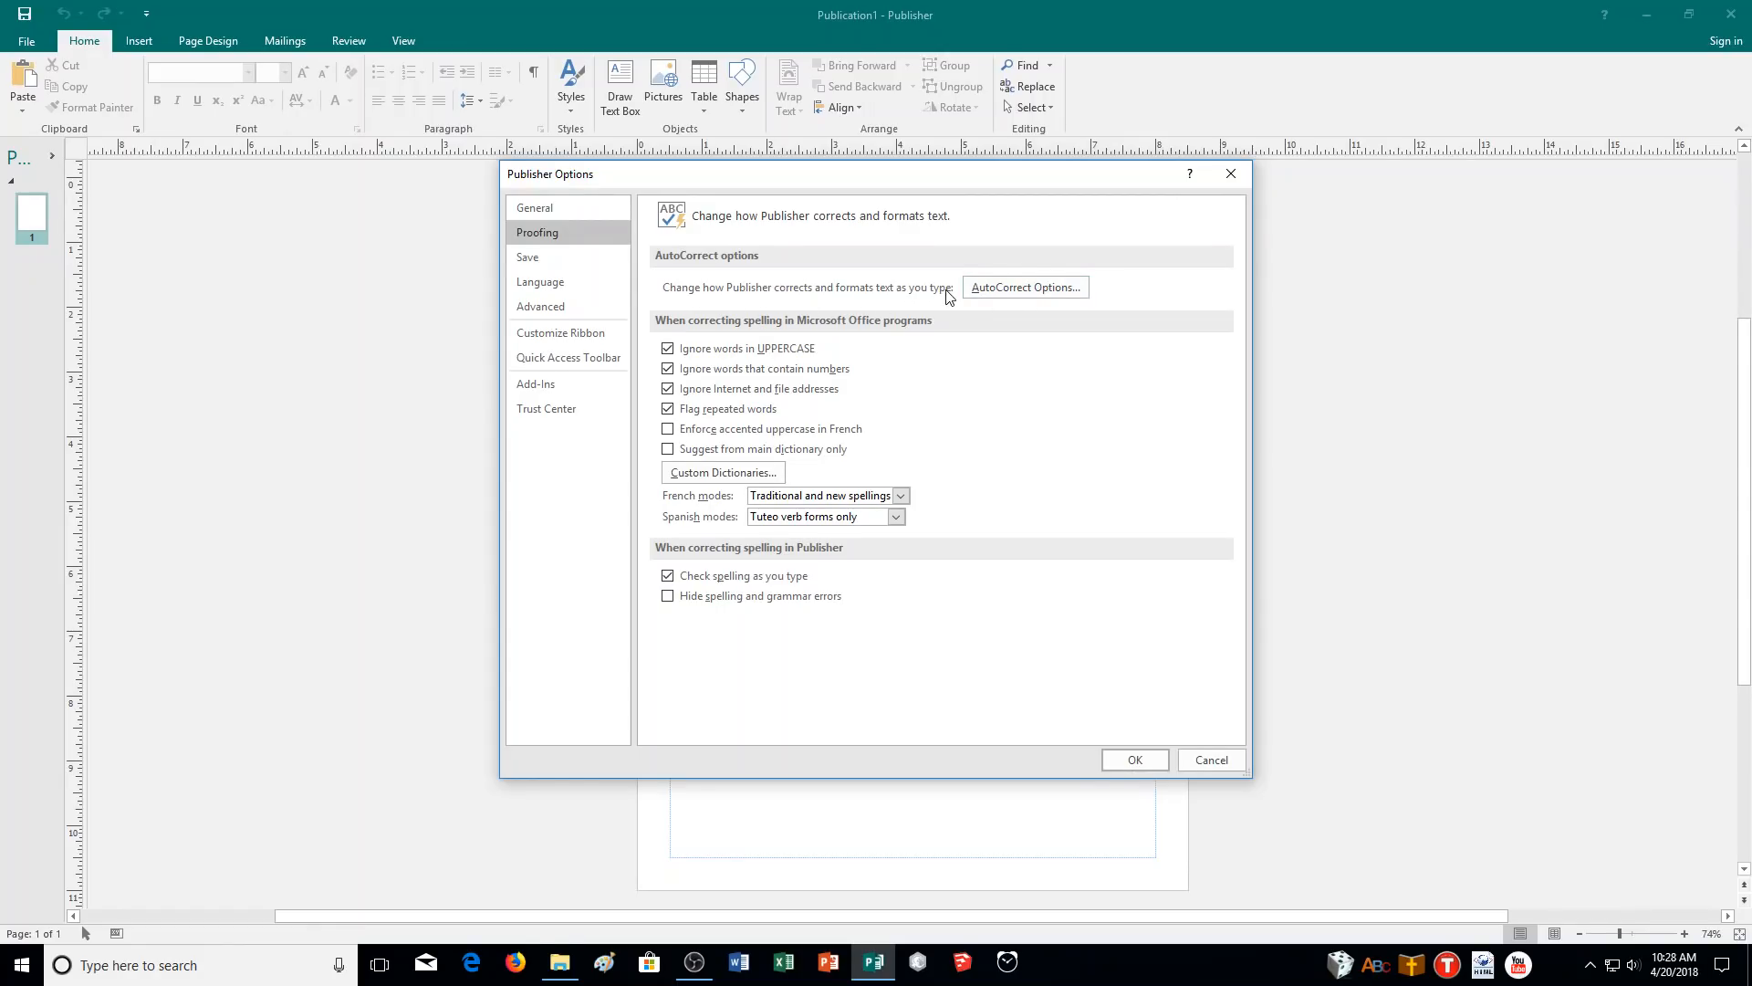
{"action": "left_click", "coordinate": [1037, 292]}
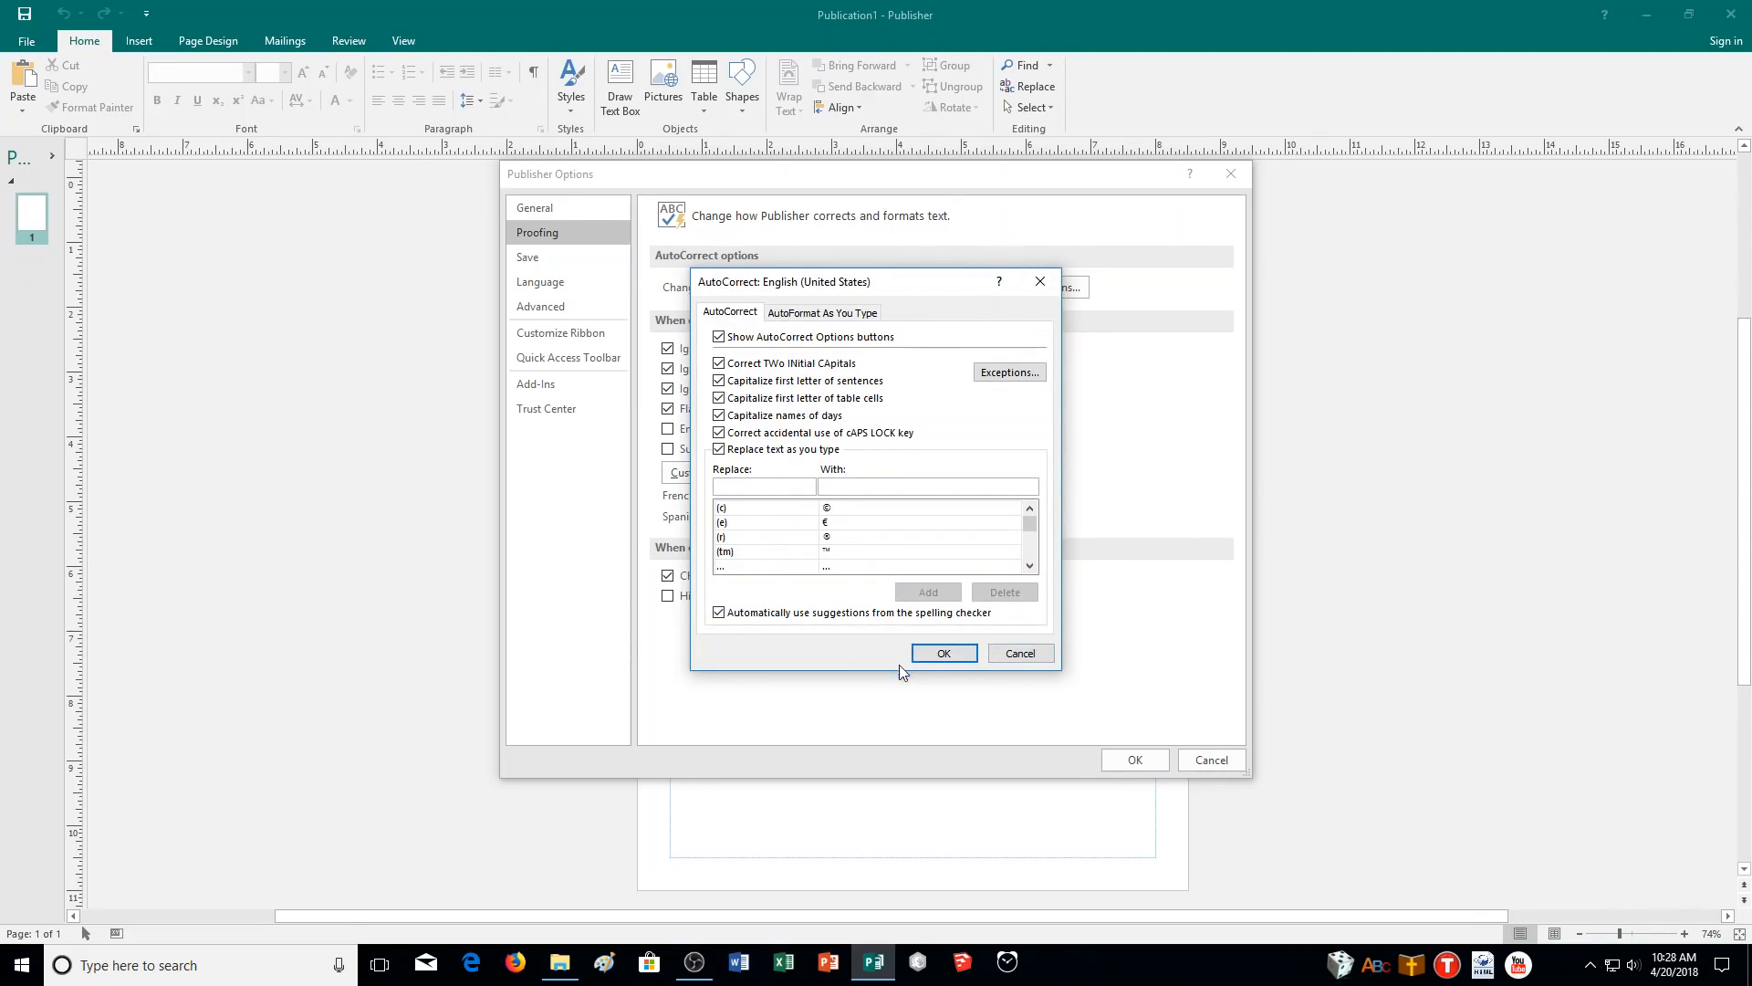
{"action": "left_click", "coordinate": [1031, 290]}
{"action": "left_click", "coordinate": [1201, 761]}
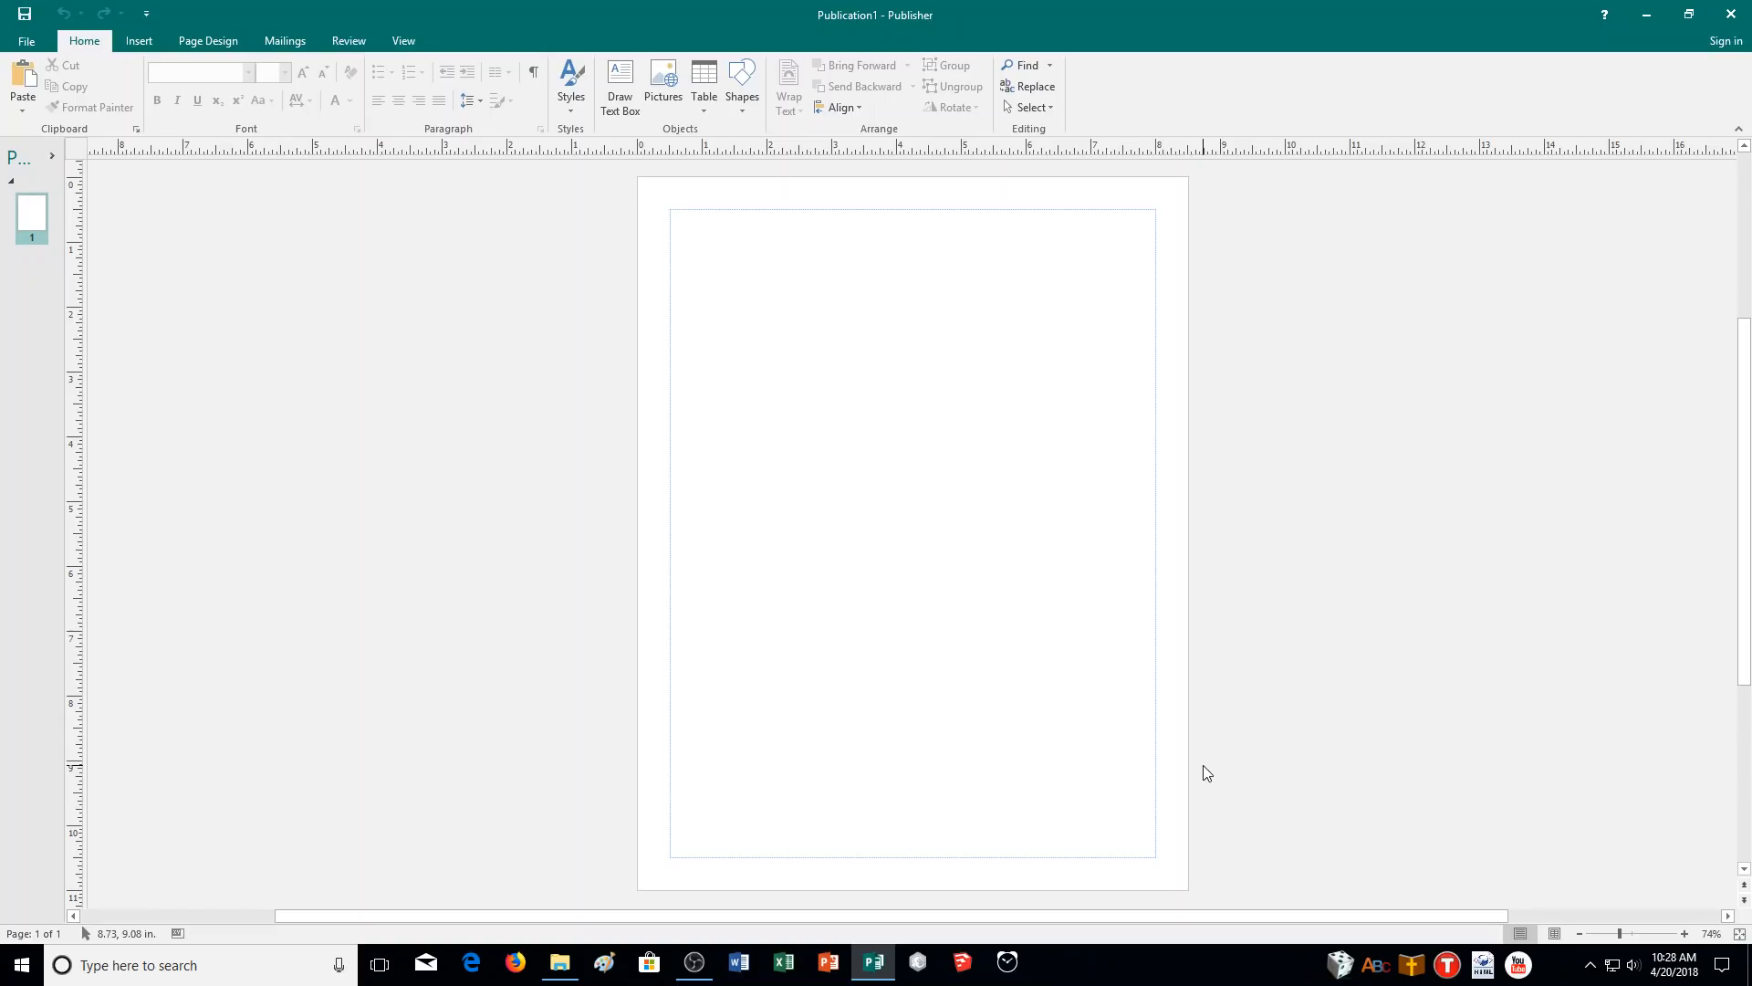
- Start a new business information set and name it after the club president
{"action": "left_click", "coordinate": [49, 51]}
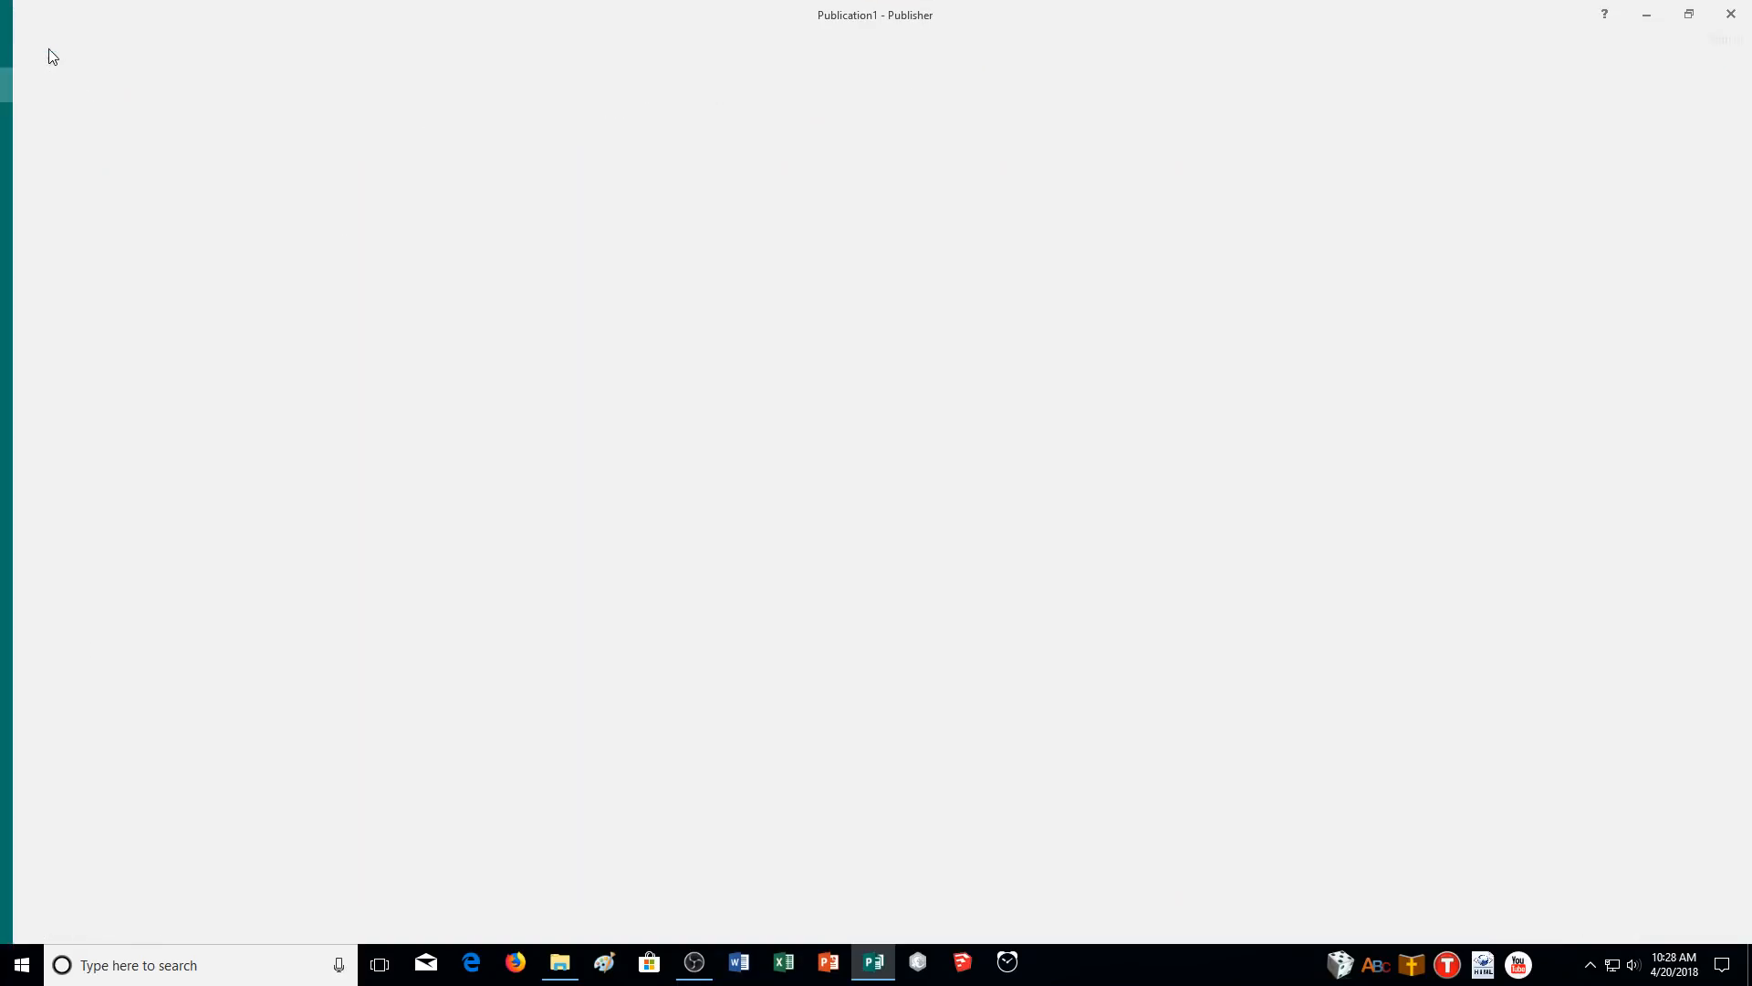
{"action": "left_click", "coordinate": [183, 169]}
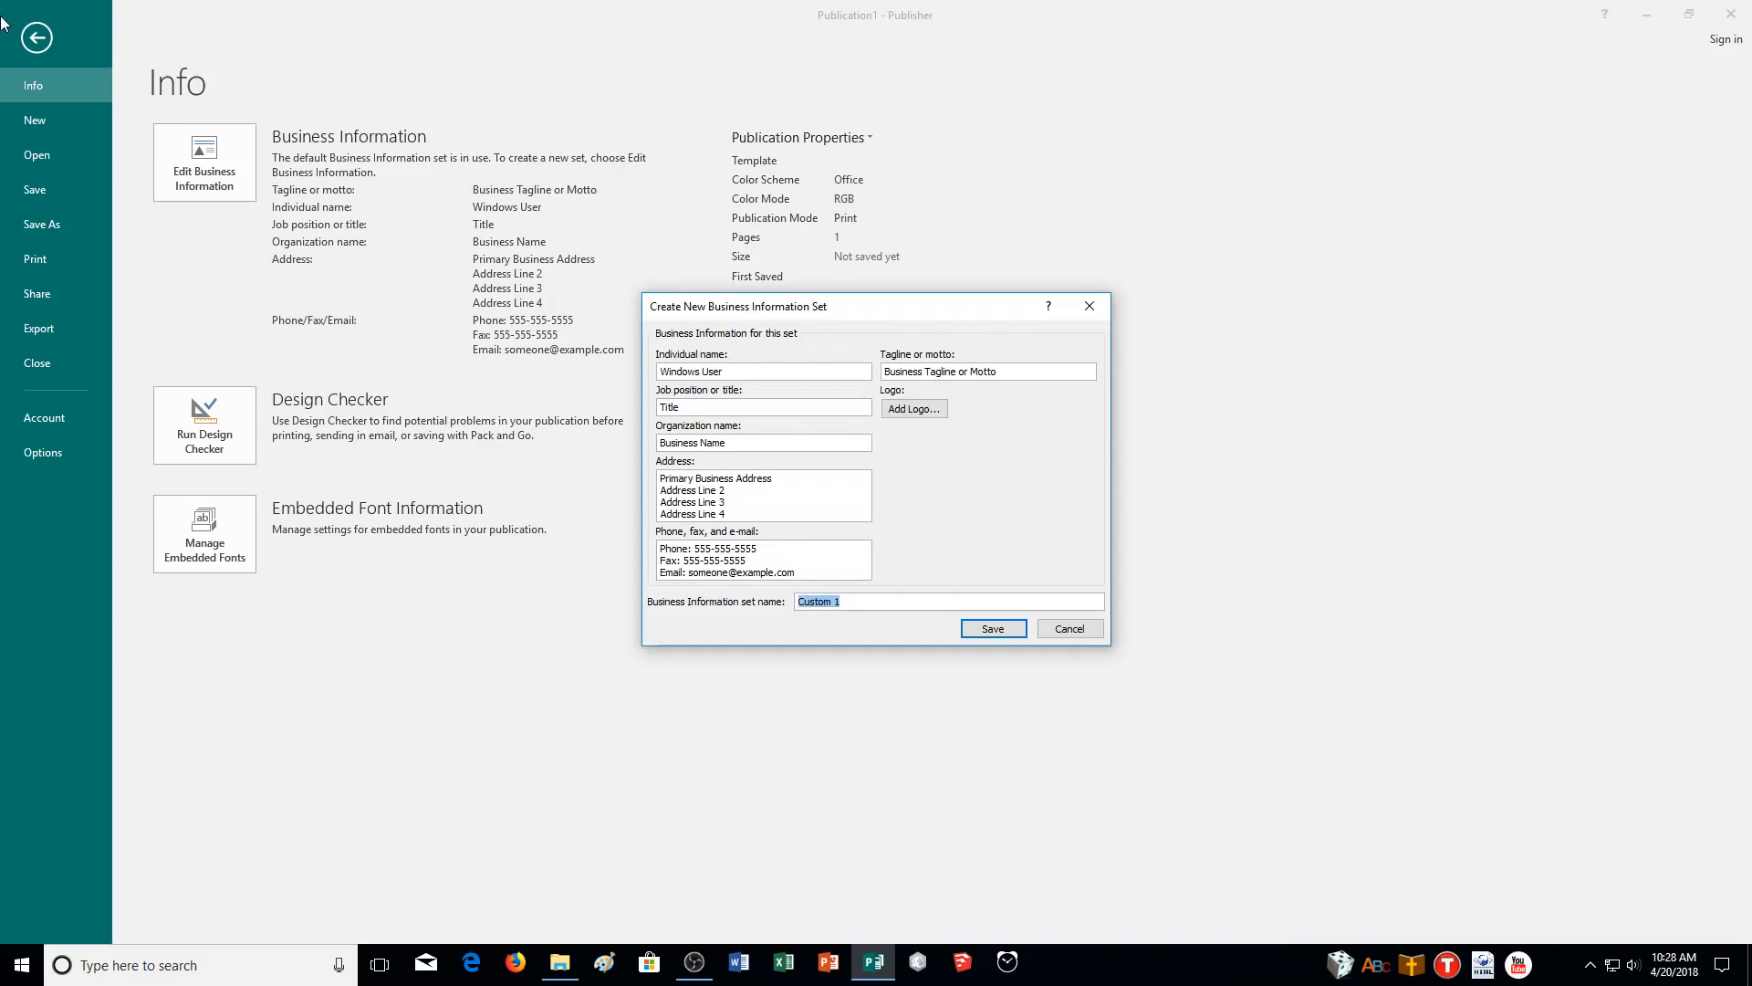
{"action": "left_click", "coordinate": [1068, 628]}
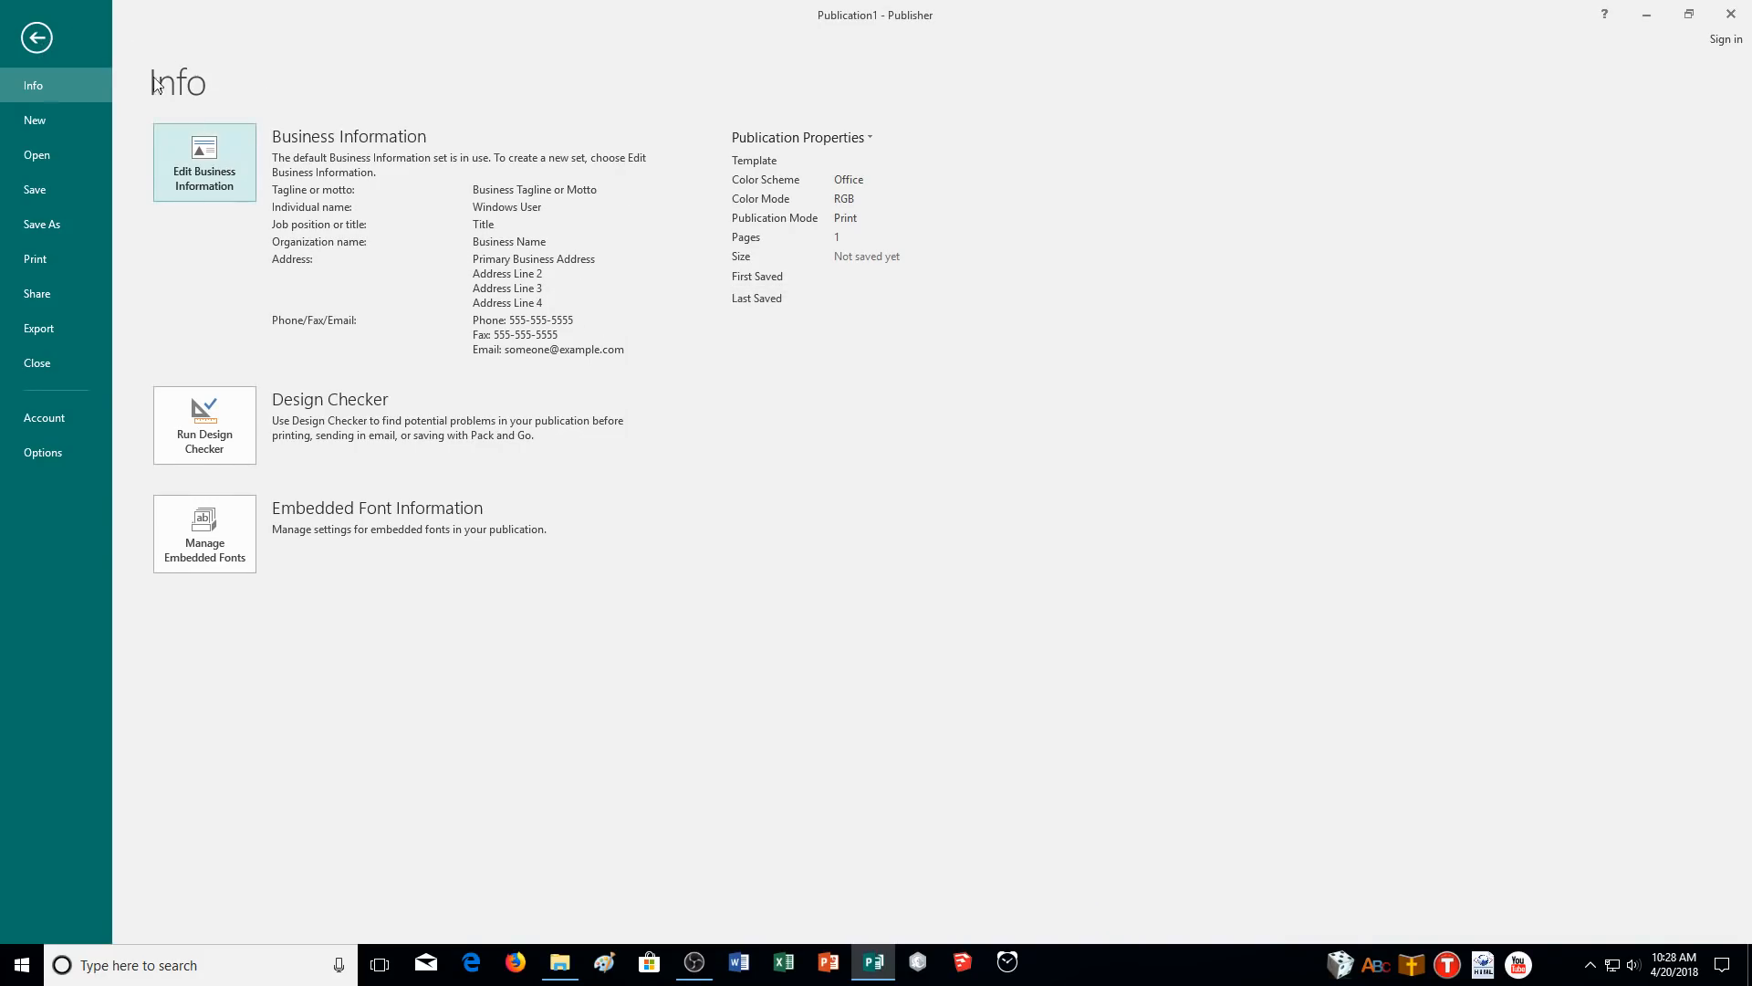
{"action": "left_click", "coordinate": [32, 39]}
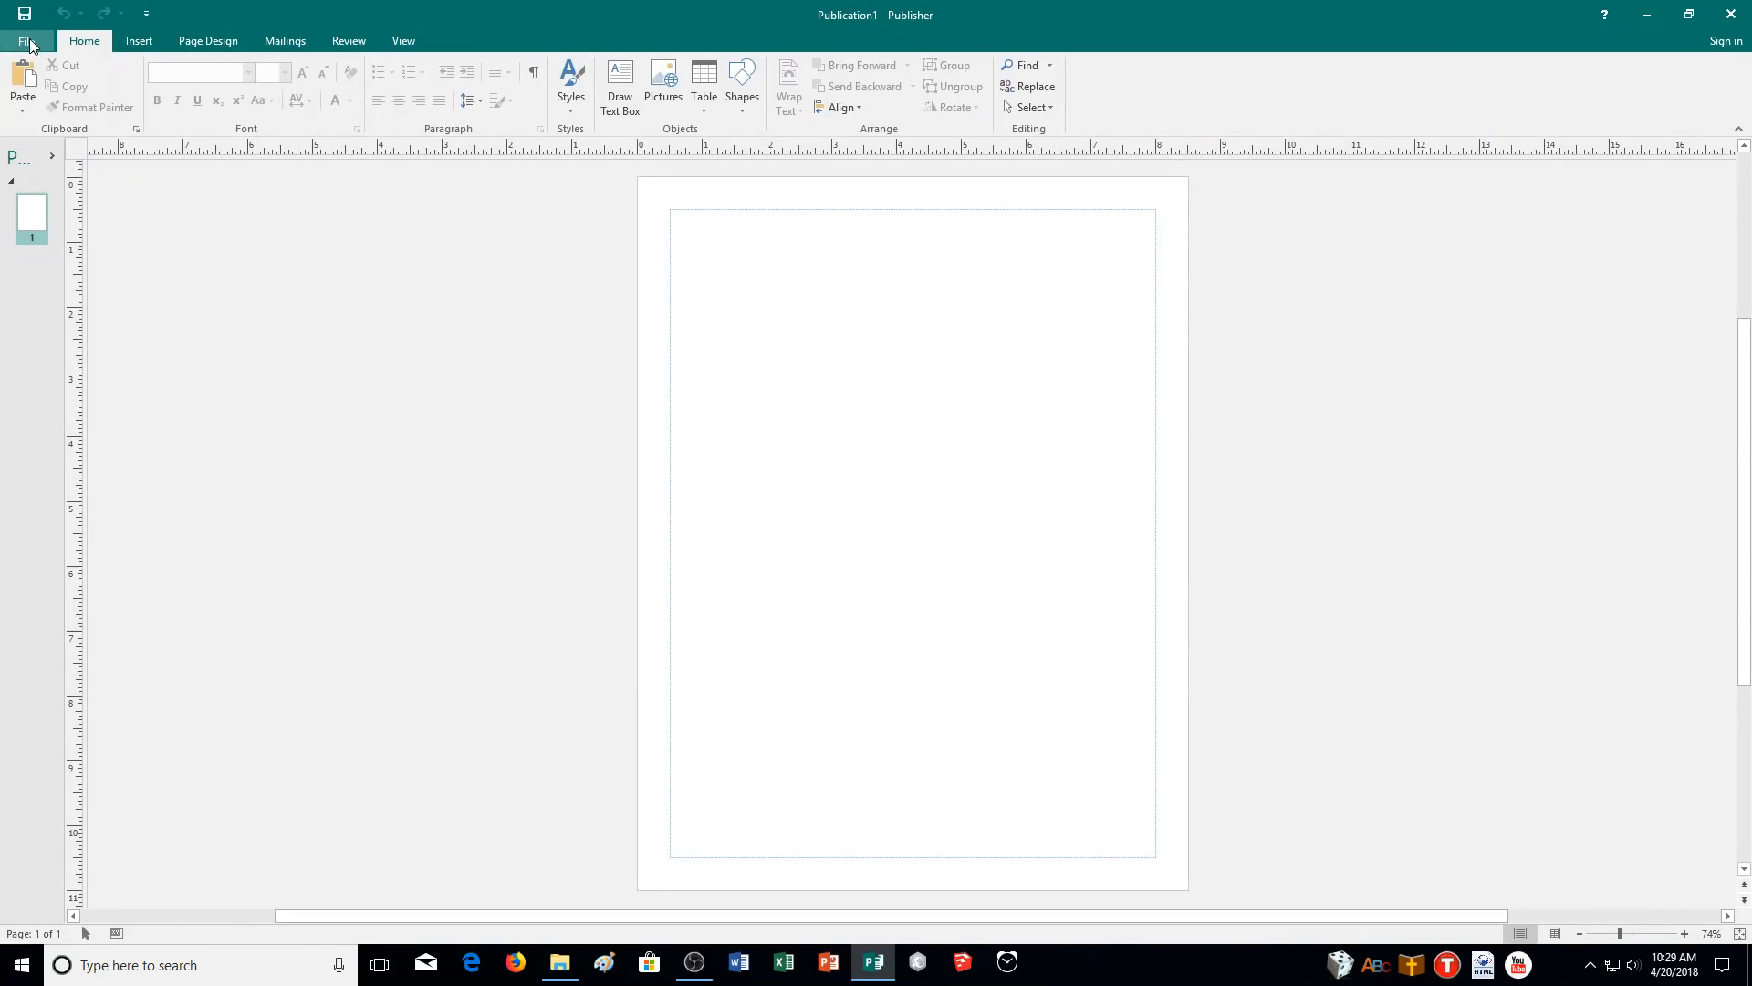
{"action": "left_click", "coordinate": [30, 42]}
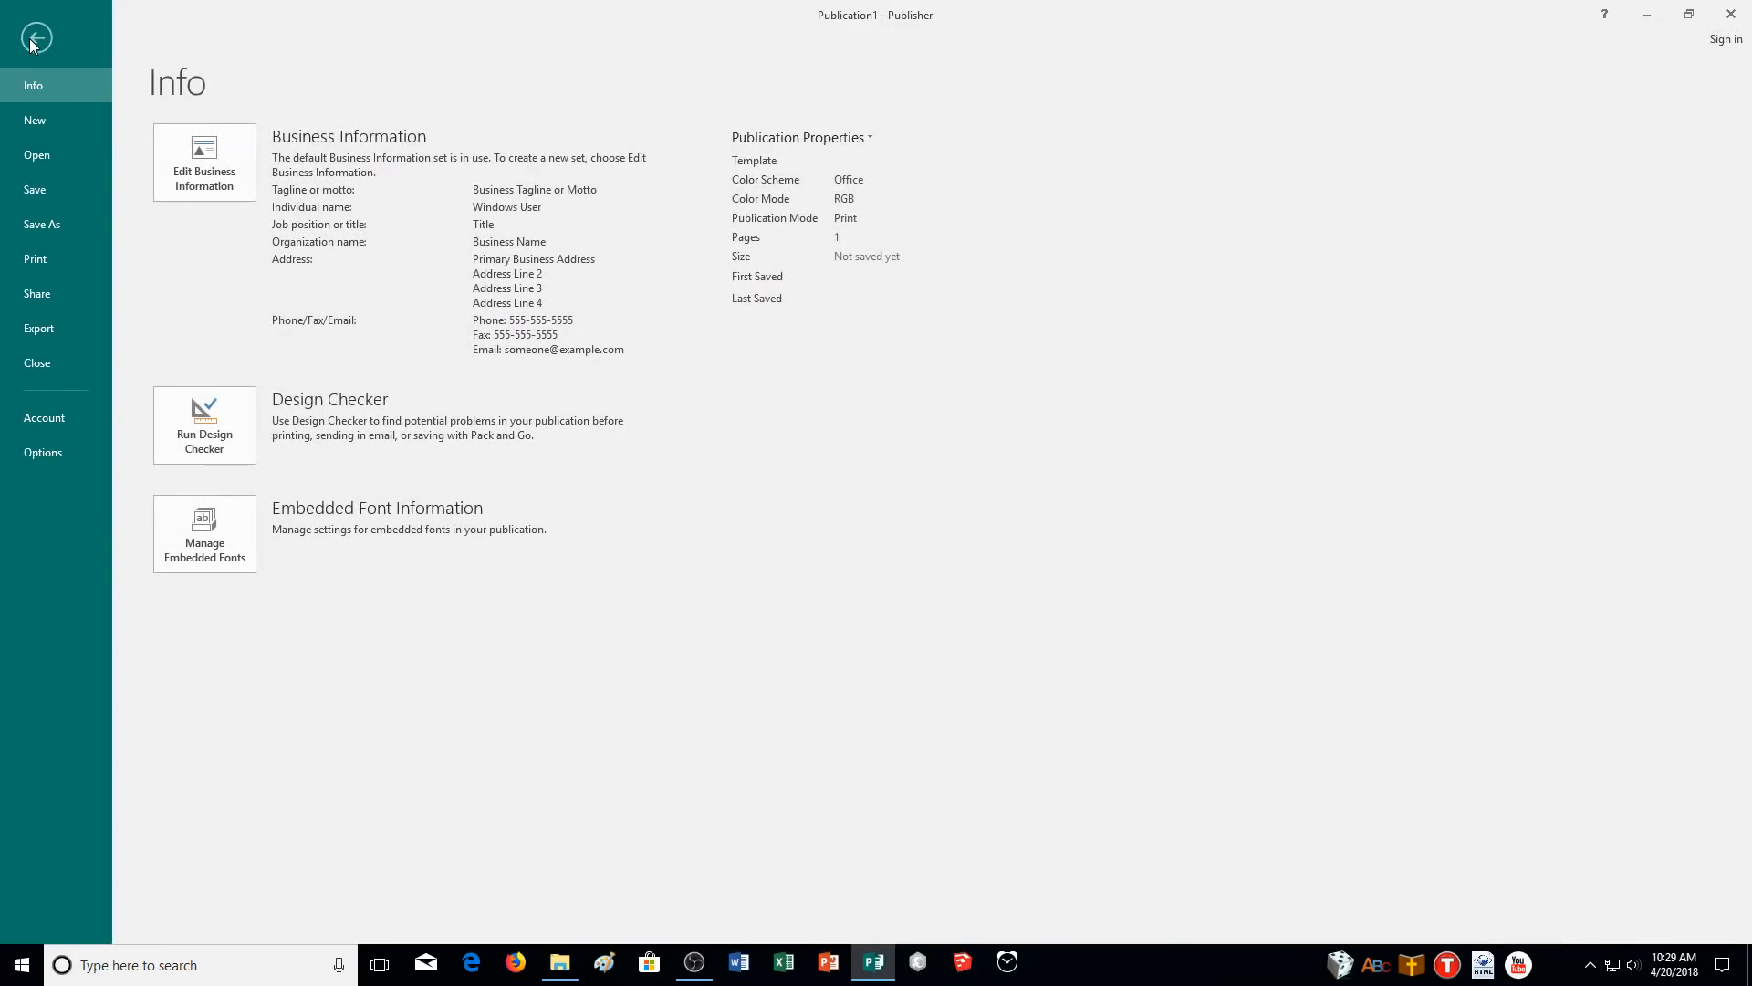
{"action": "left_click", "coordinate": [202, 164]}
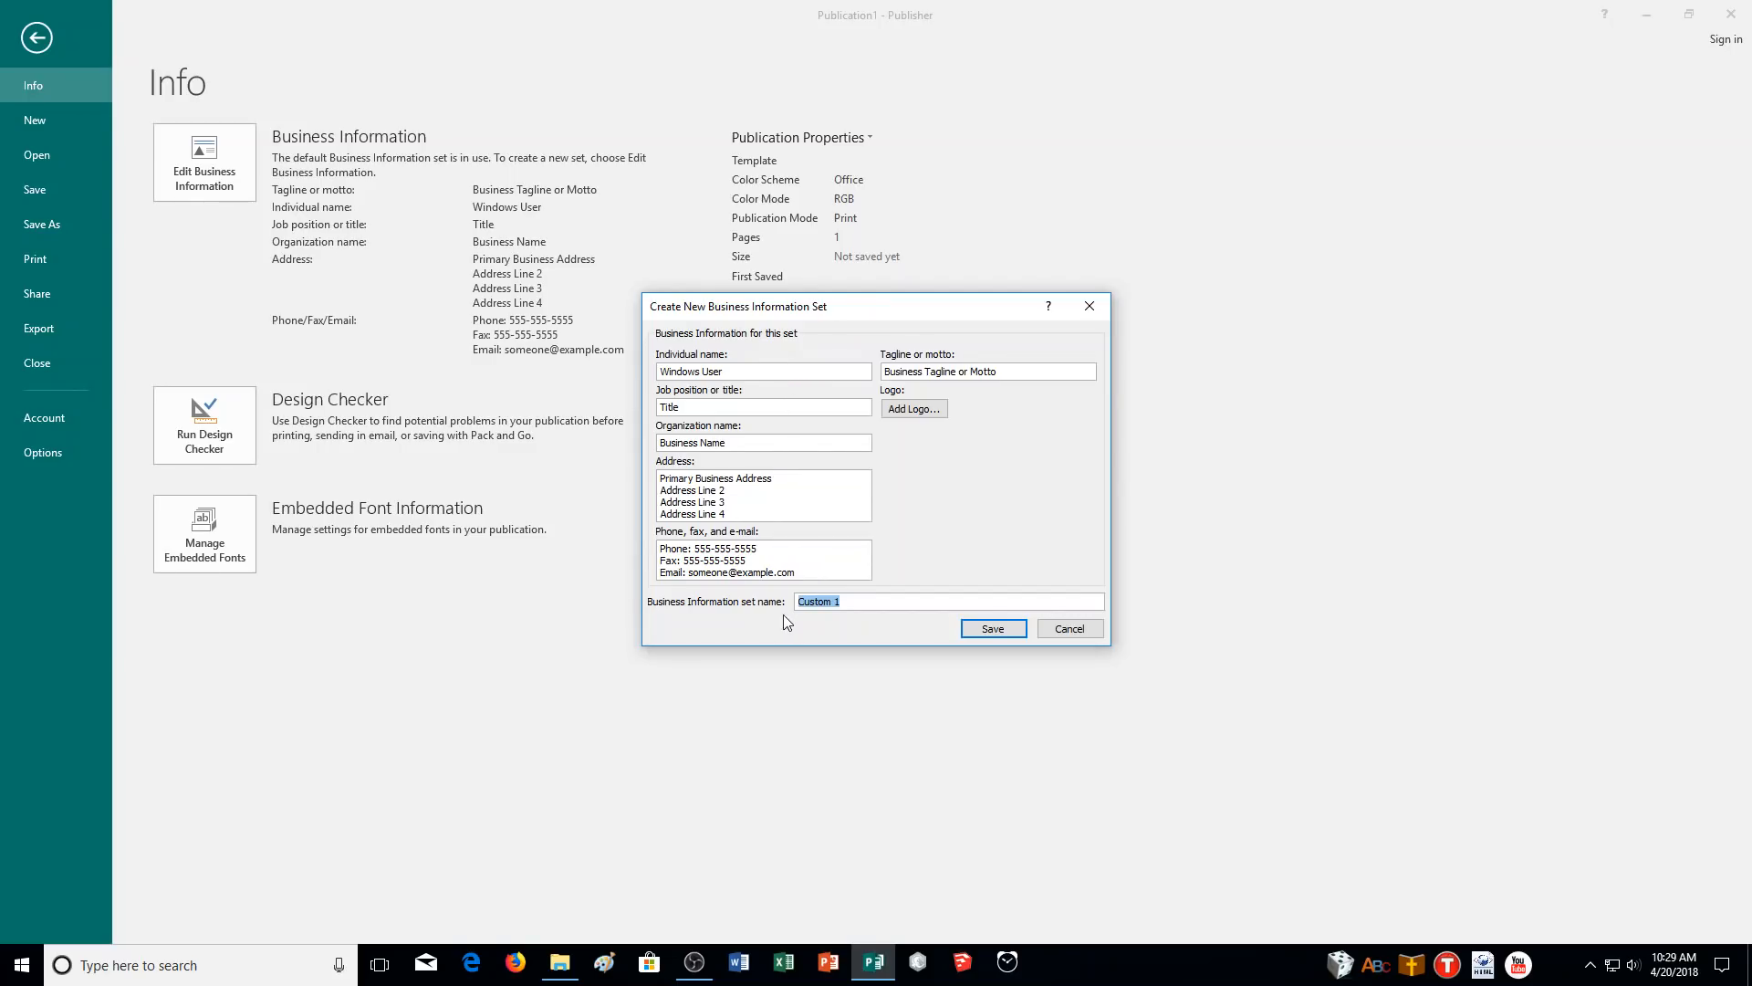
{"action": "left_click_drag", "start_coordinate": [871, 602], "coordinate": [786, 610]}
- Enter the individual's name, job title President, organization Cutler College and the club's mailing address
{"action": "left_click_drag", "start_coordinate": [738, 374], "coordinate": [659, 372]}
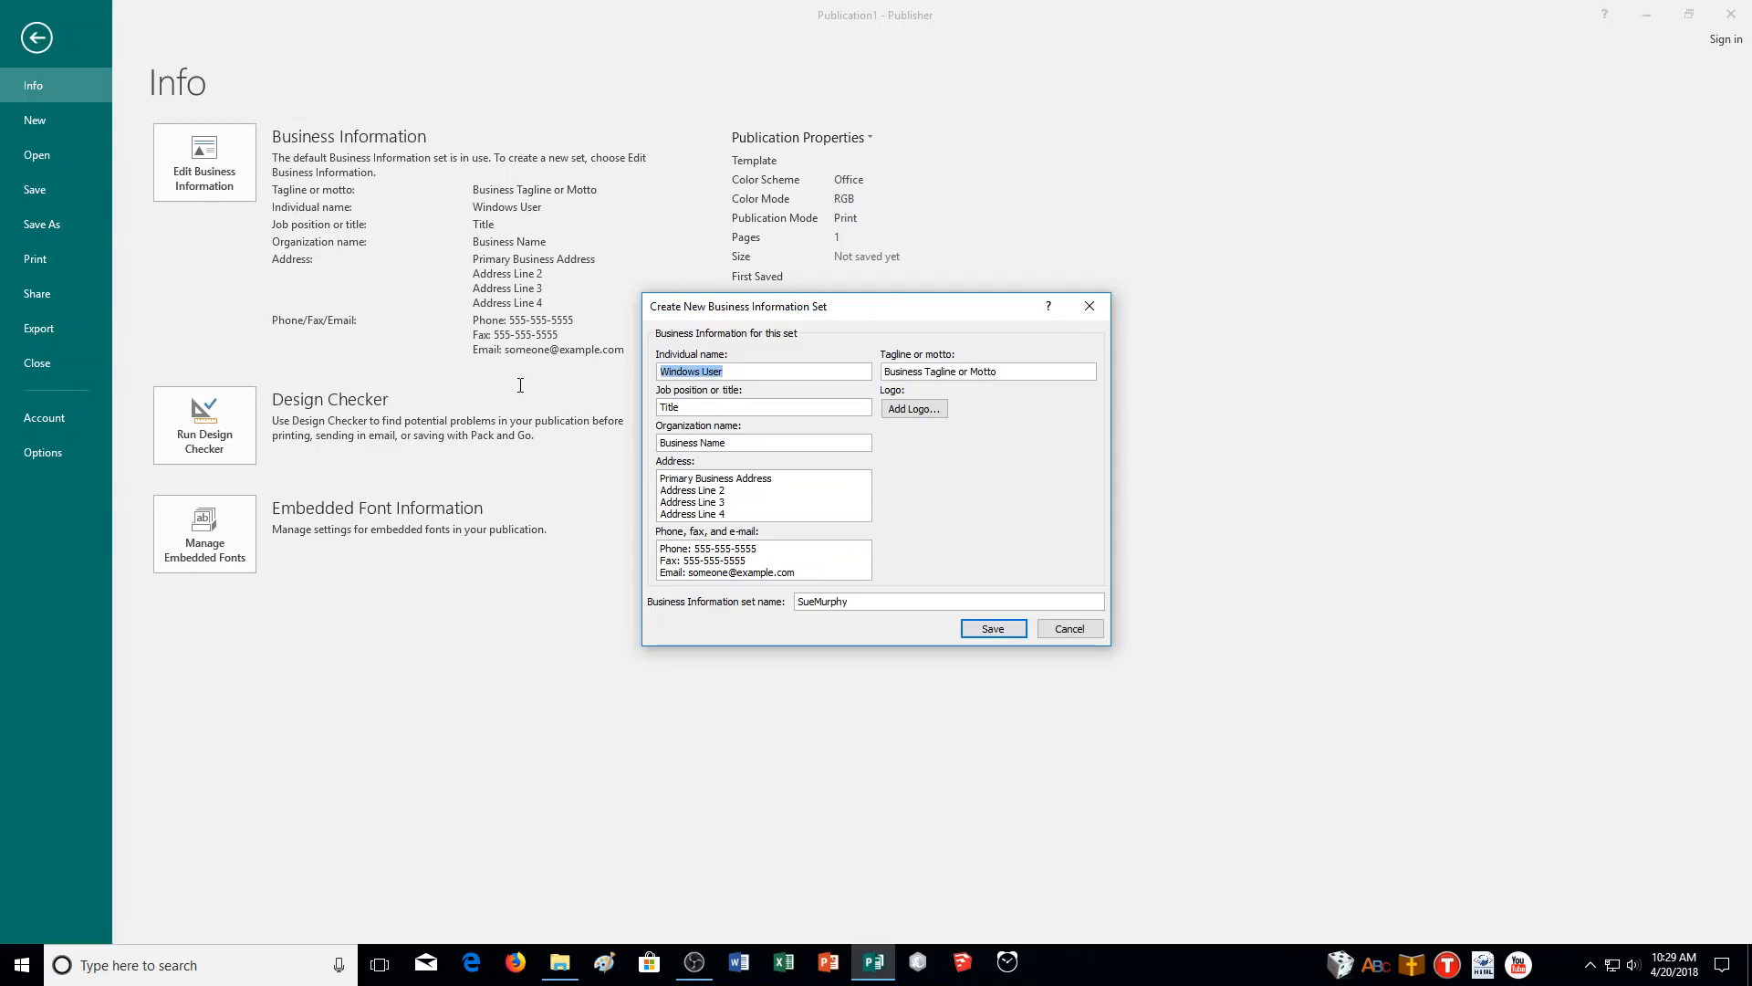
{"action": "key", "text": "Tab"}
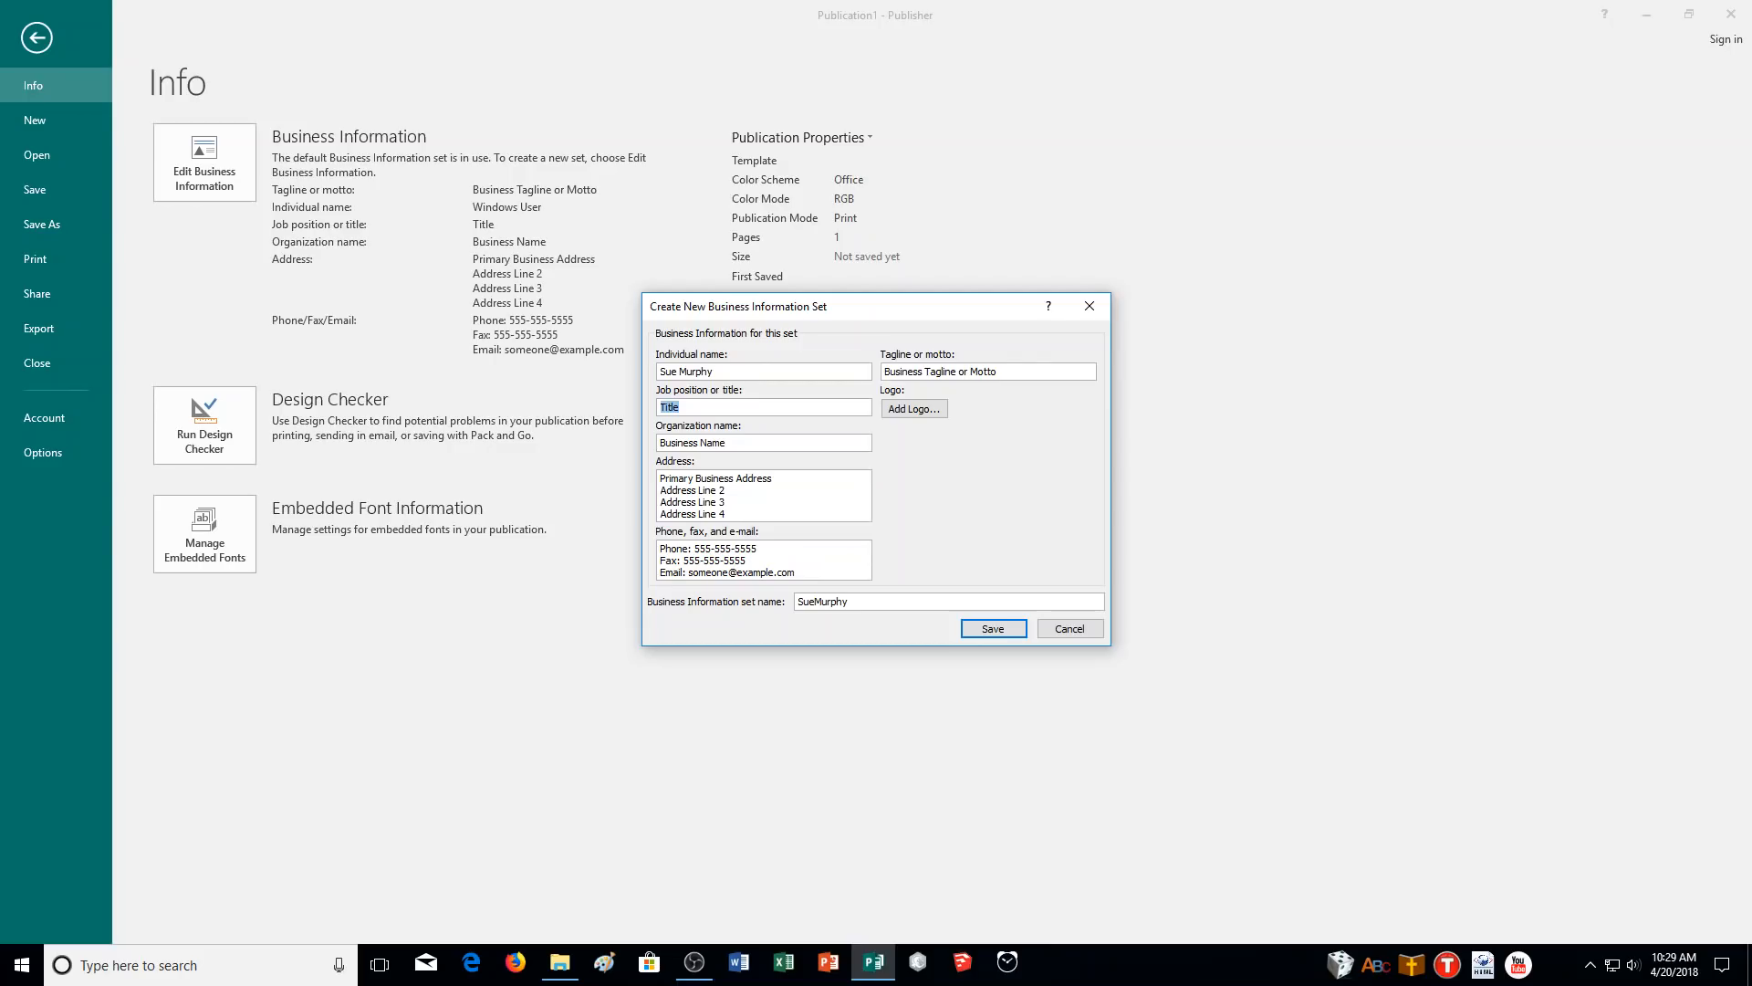
{"action": "type", "text": "President"}
{"action": "key", "text": "Tab"}
{"action": "type", "text": "Cutler College"}
{"action": "key", "text": "Tab"}
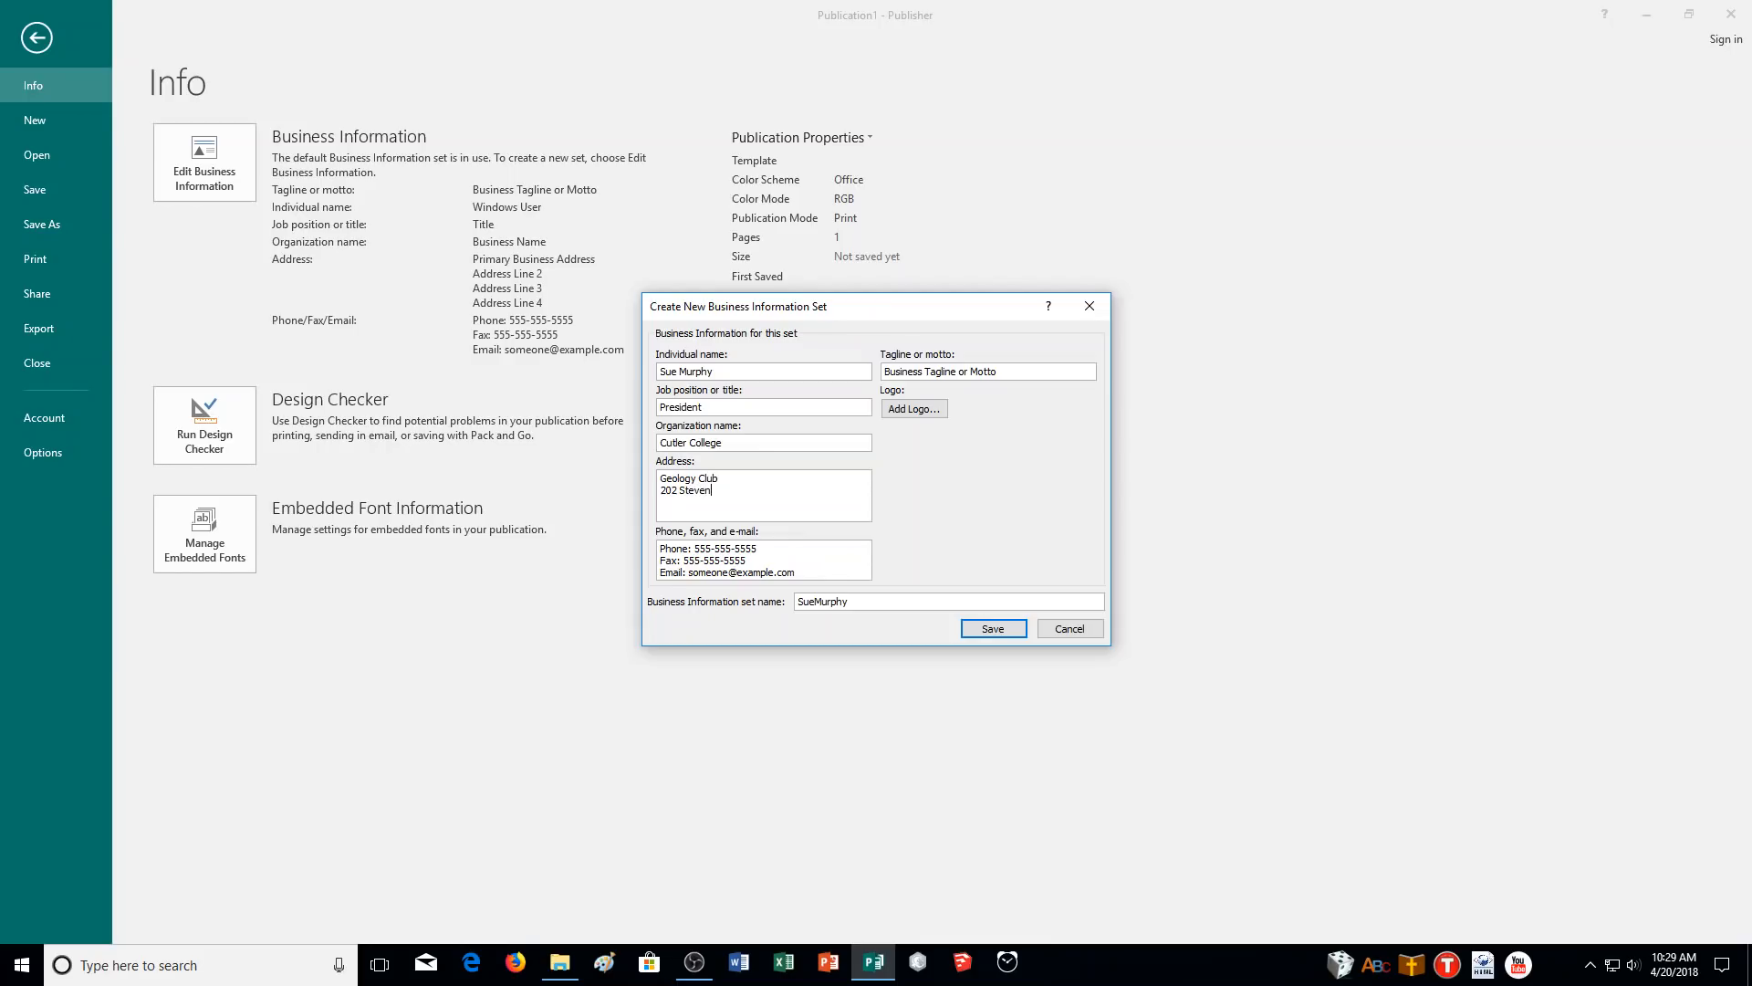
- Replace the phone and fax placeholders with the club's phone and fax numbers
{"action": "left_click_drag", "start_coordinate": [758, 549], "coordinate": [694, 550]}
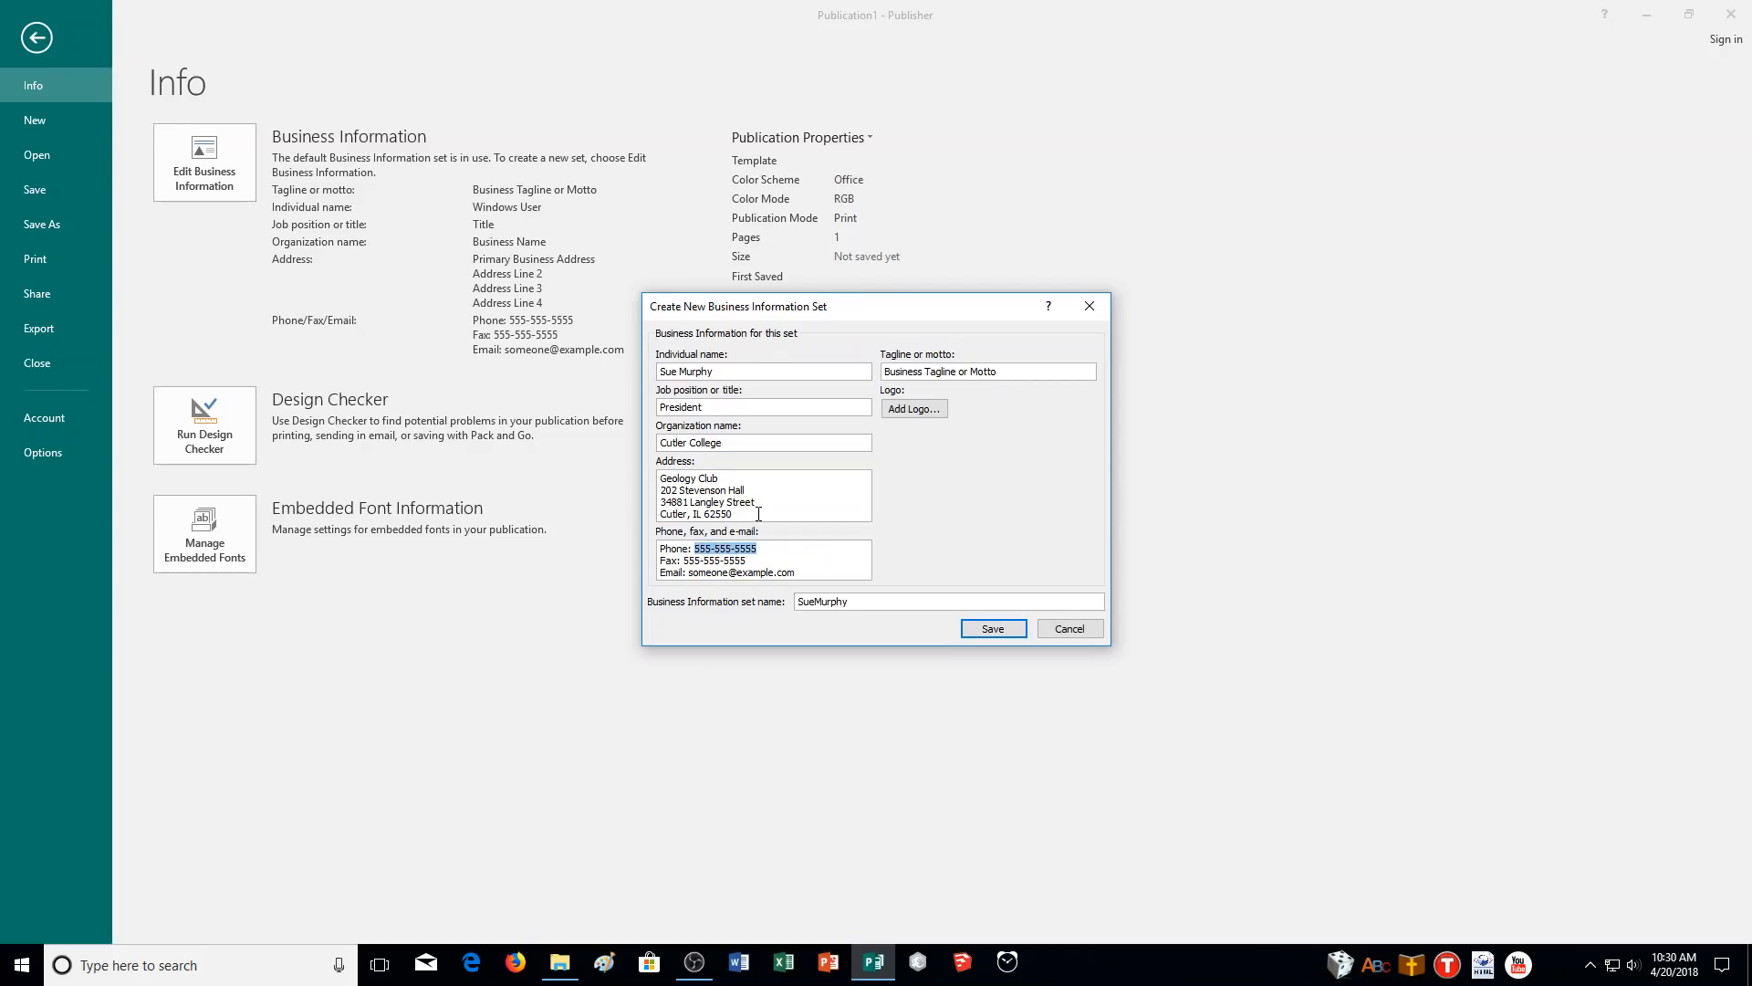
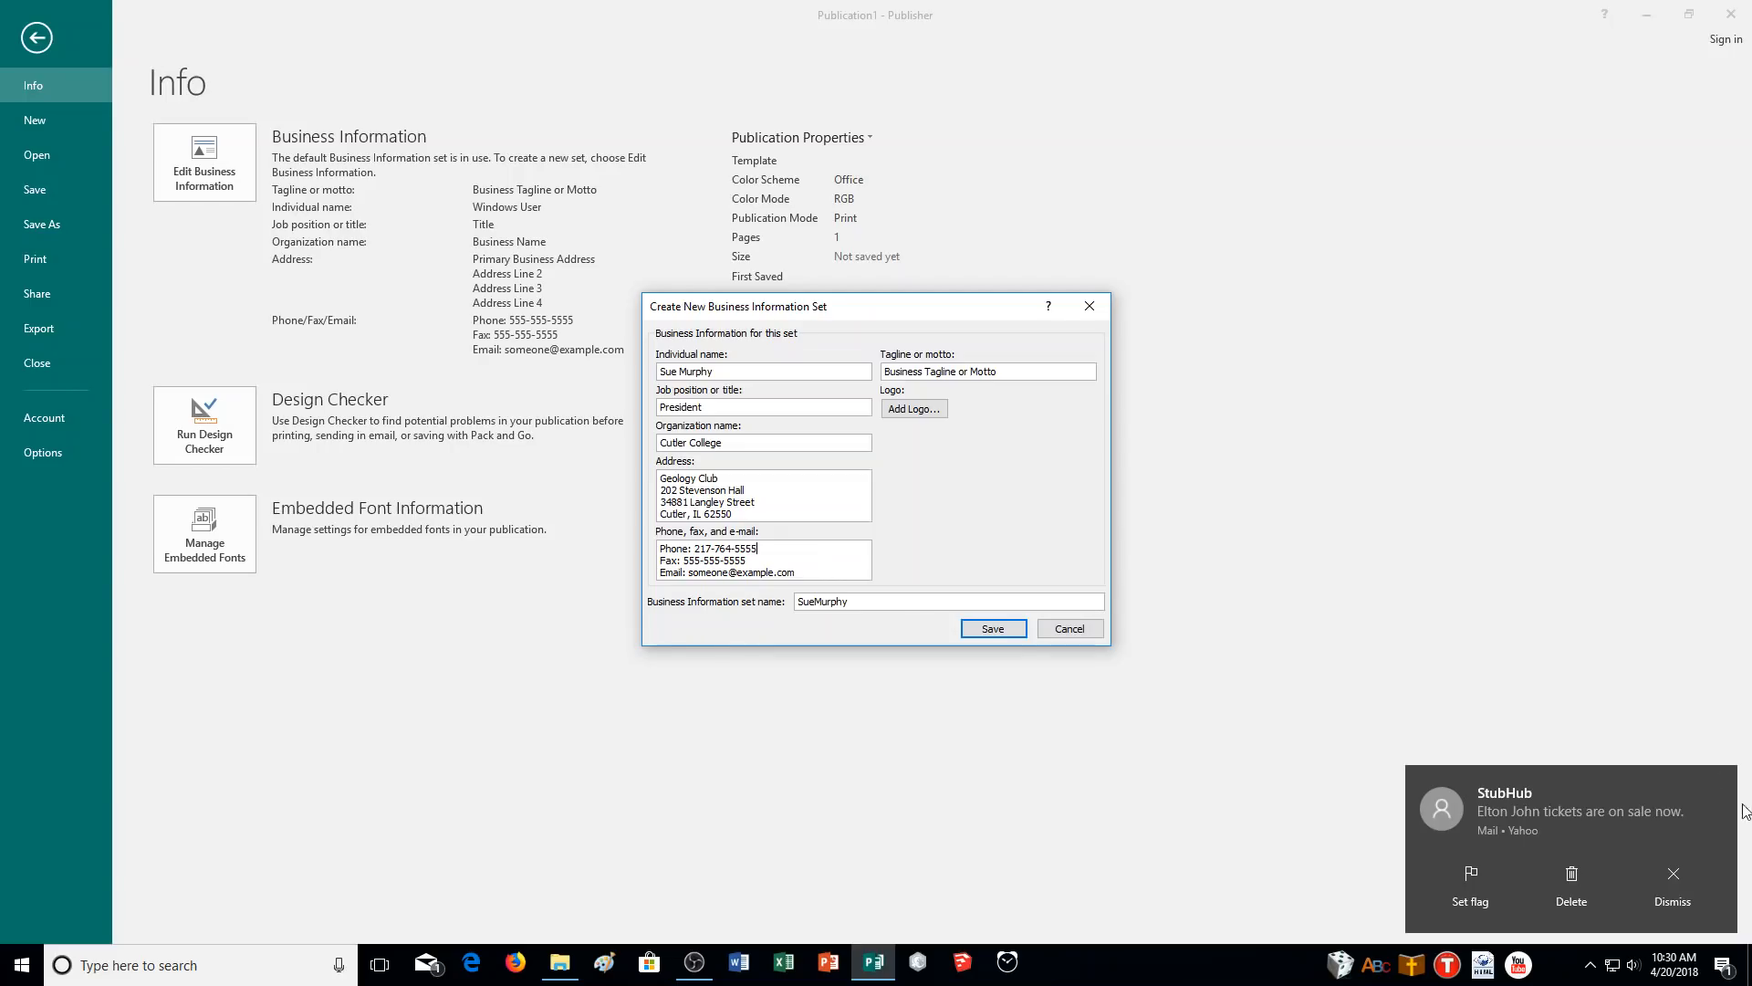
{"action": "left_click", "coordinate": [1662, 899]}
{"action": "left_click", "coordinate": [786, 545]}
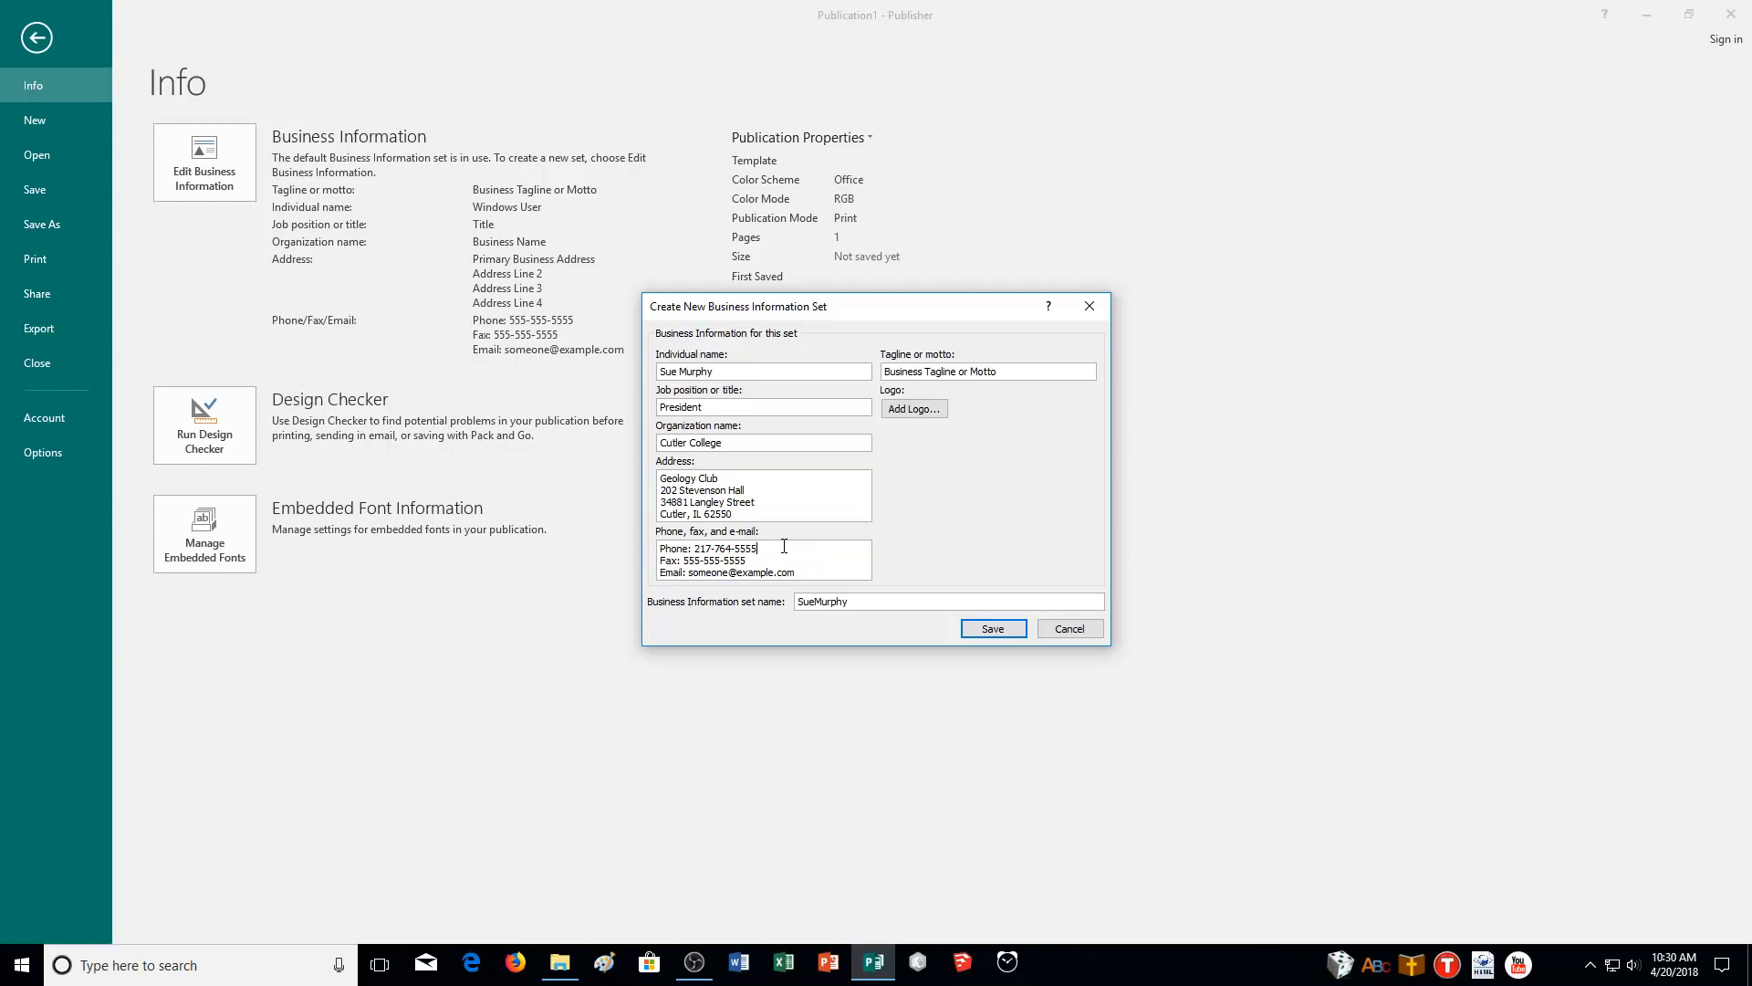
{"action": "left_click_drag", "start_coordinate": [748, 561], "coordinate": [683, 561]}
- Enter the contact's e-mail address and the tagline 'We rock.', then save the set
{"action": "left_click_drag", "start_coordinate": [795, 574], "coordinate": [692, 584]}
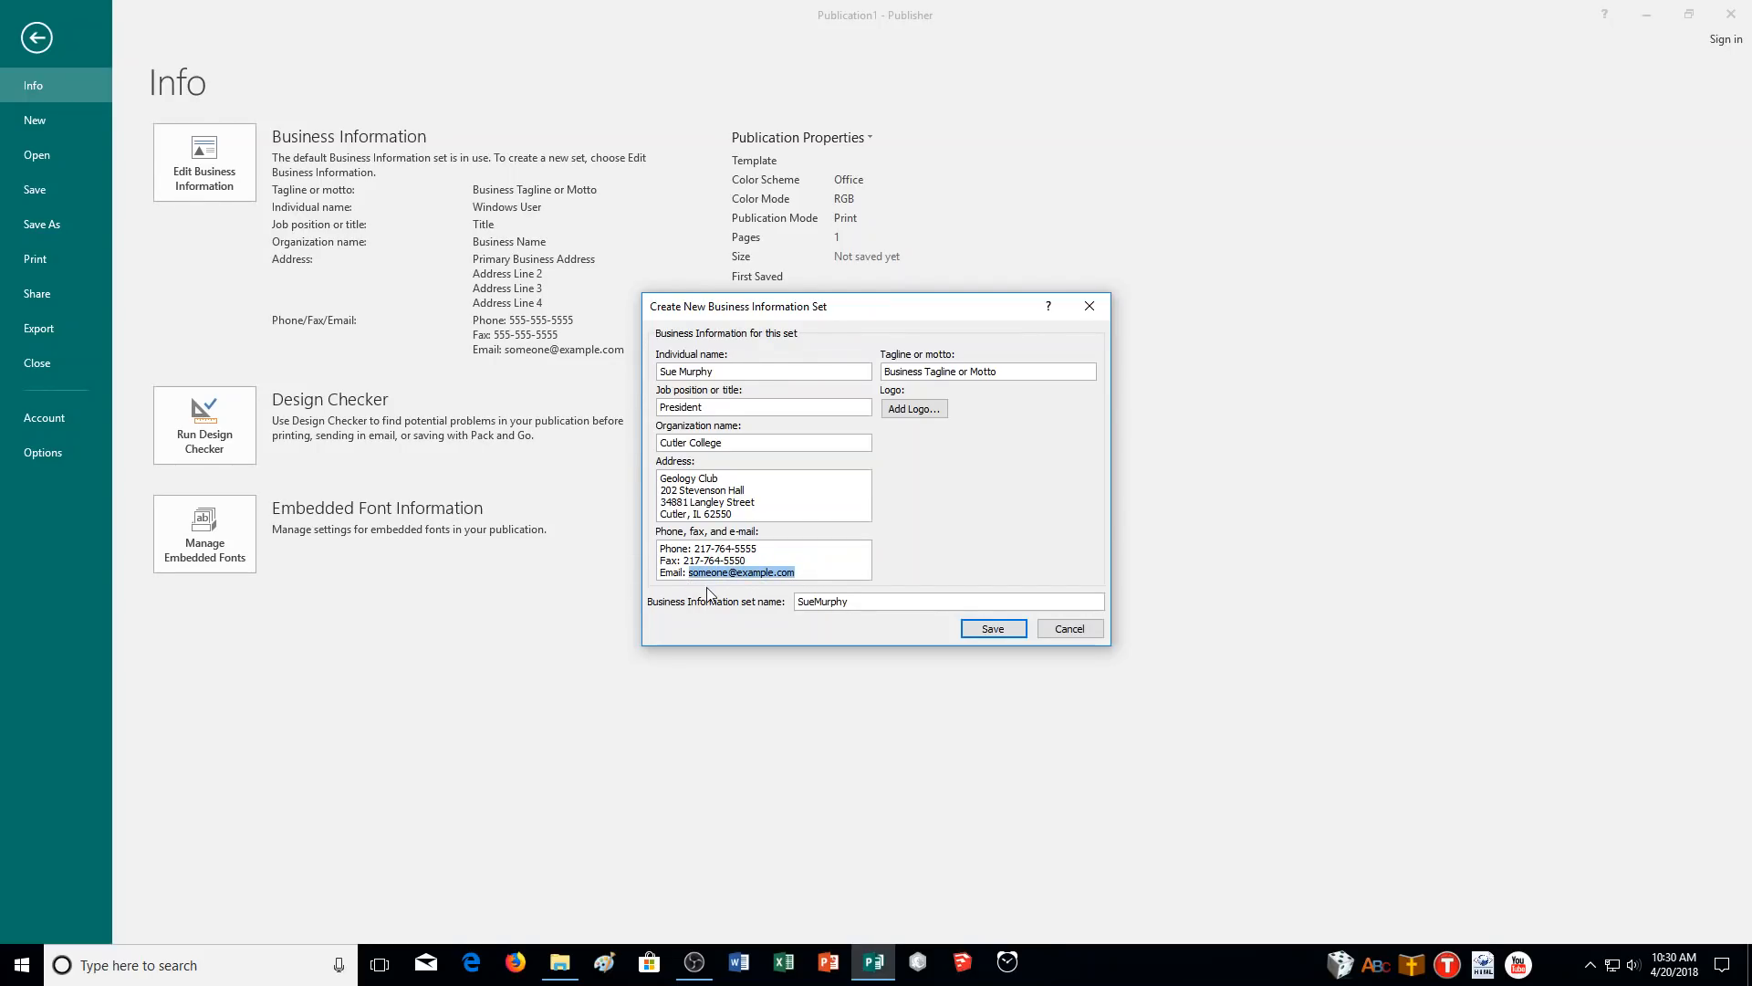
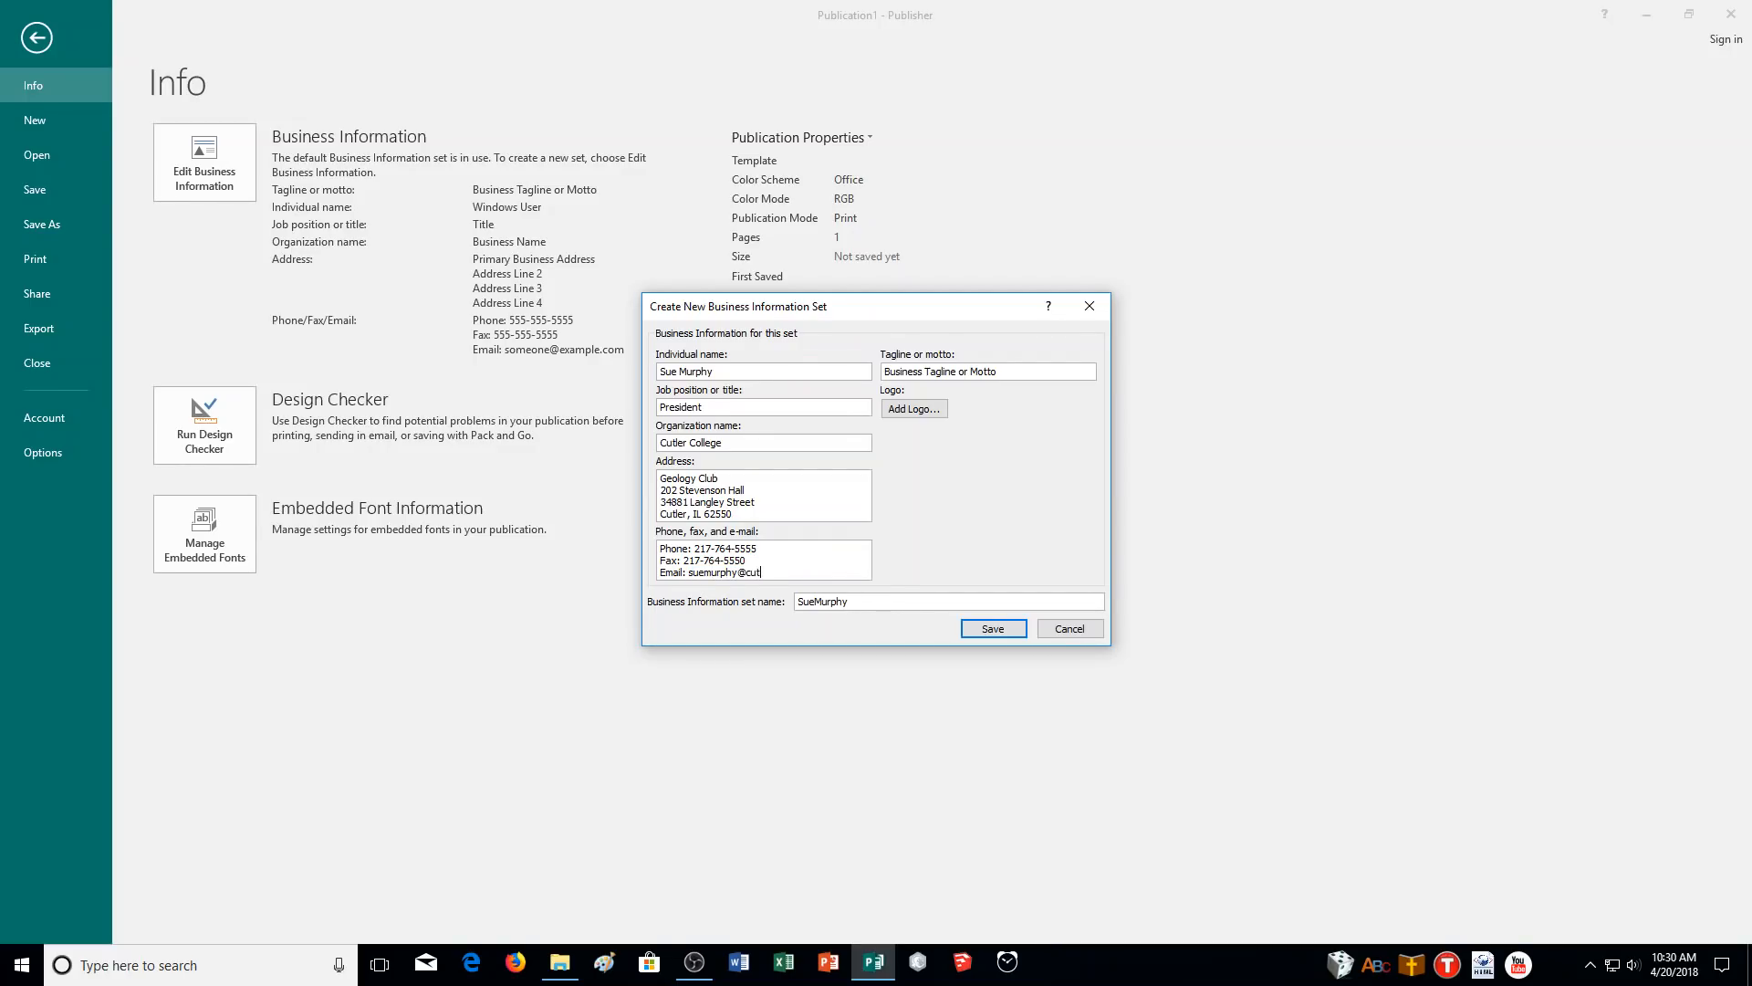
{"action": "key", "text": "Tab"}
{"action": "type", "text": "We ro"}
{"action": "left_click", "coordinate": [1011, 631]}
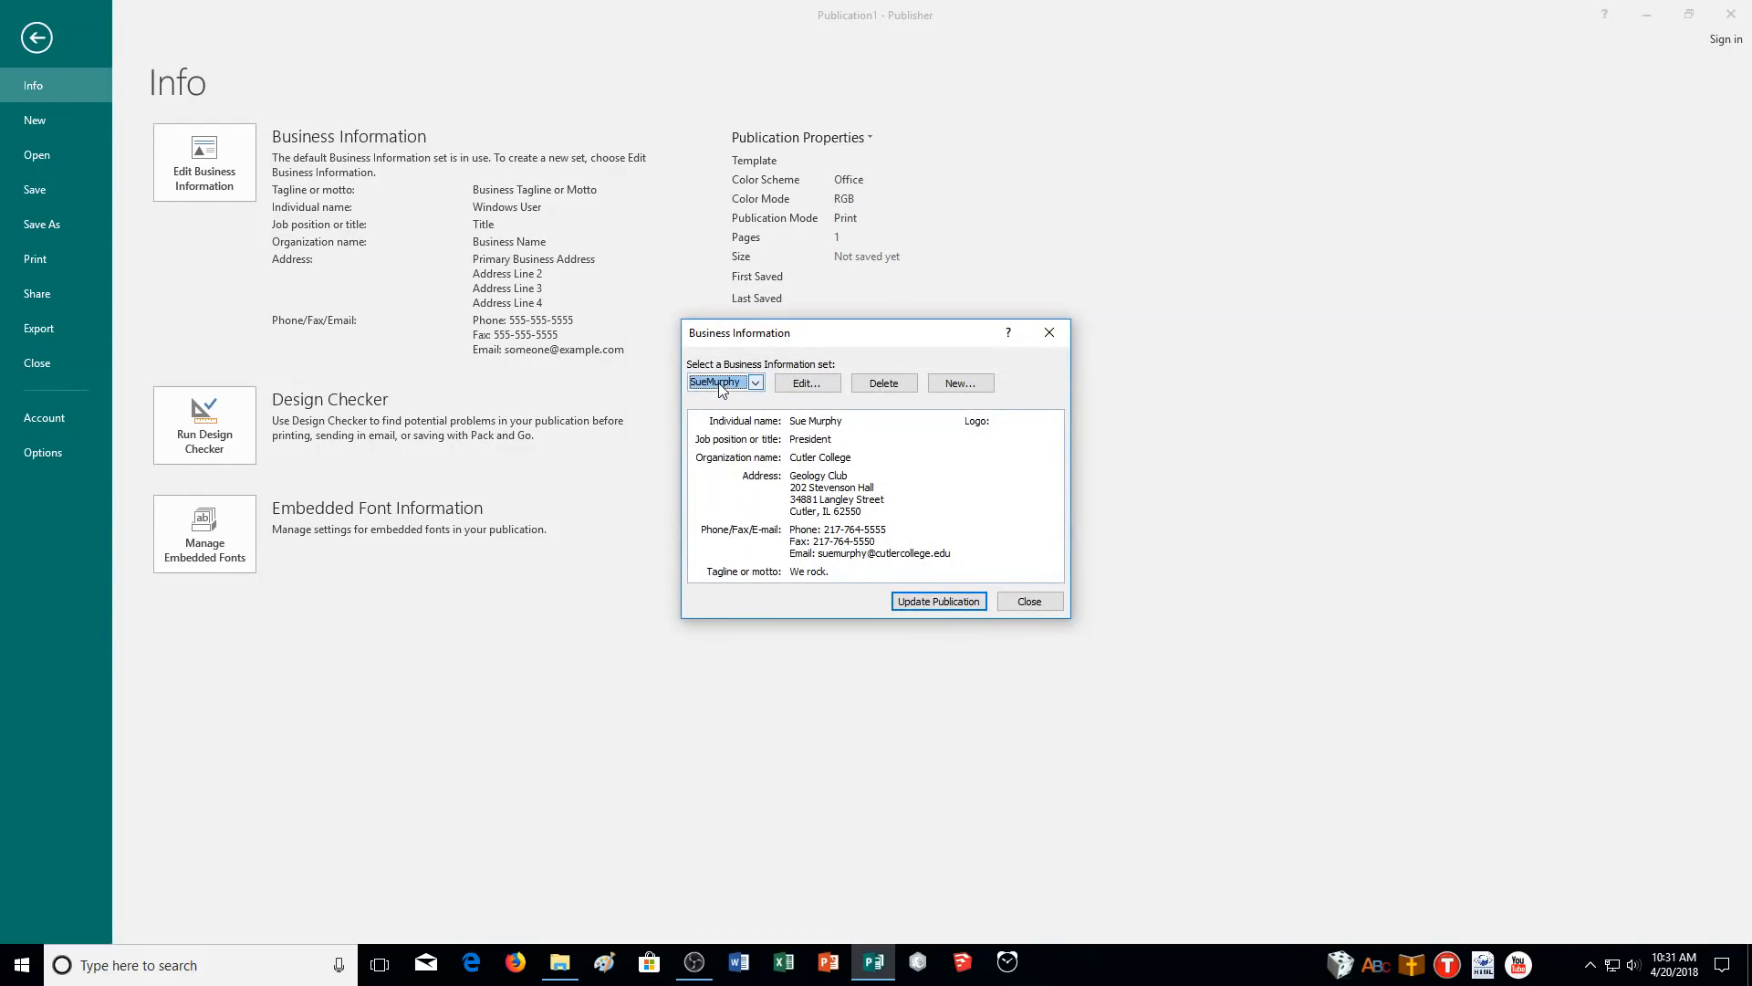
- Apply the saved business information, then open Change Template under Page Design
{"action": "left_click", "coordinate": [928, 605]}
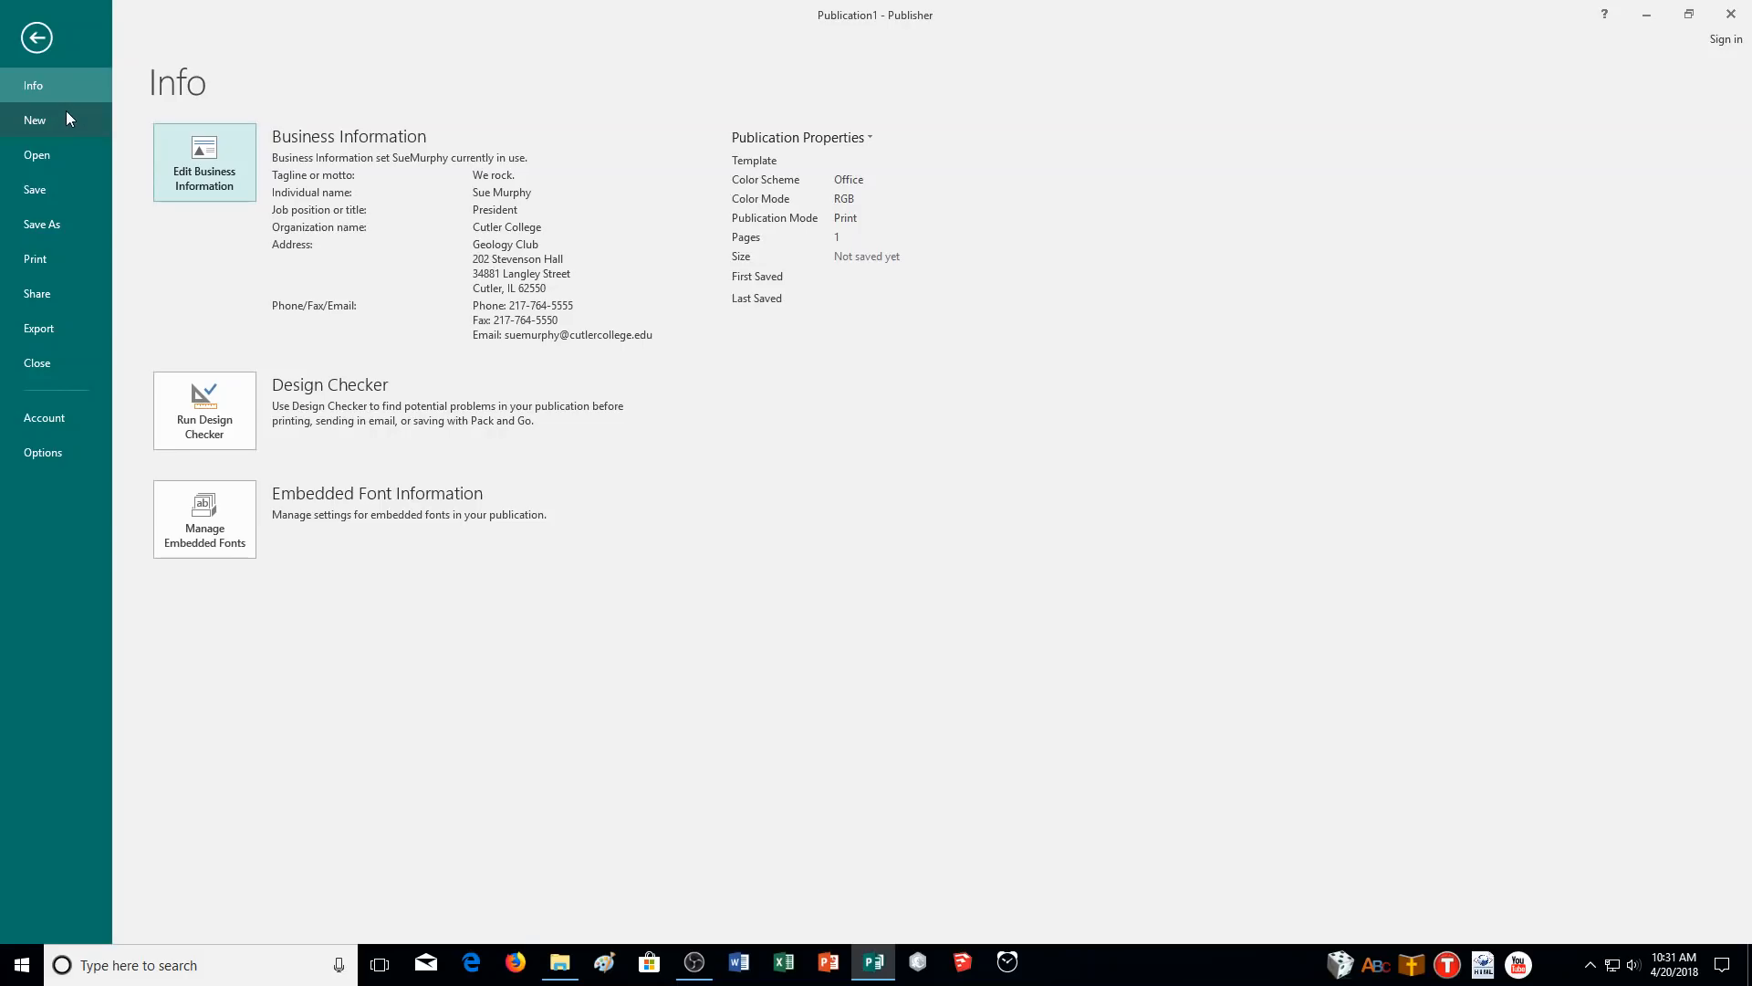
{"action": "left_click", "coordinate": [44, 37]}
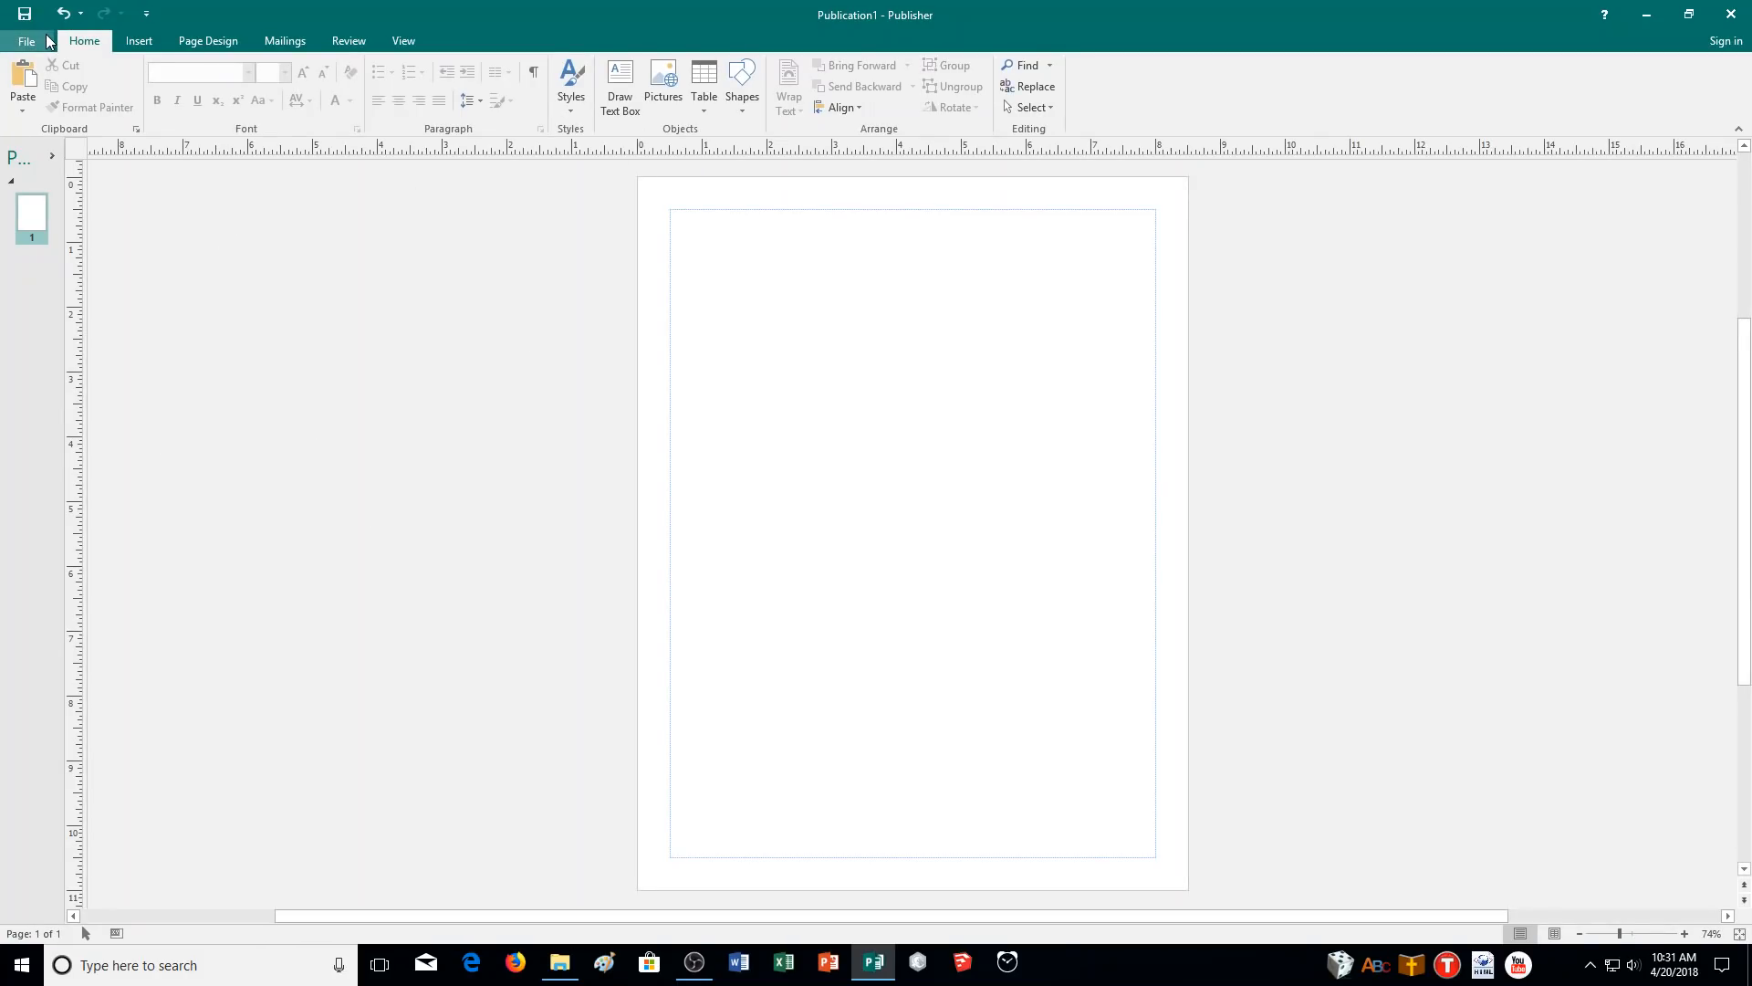
{"action": "left_click", "coordinate": [140, 39]}
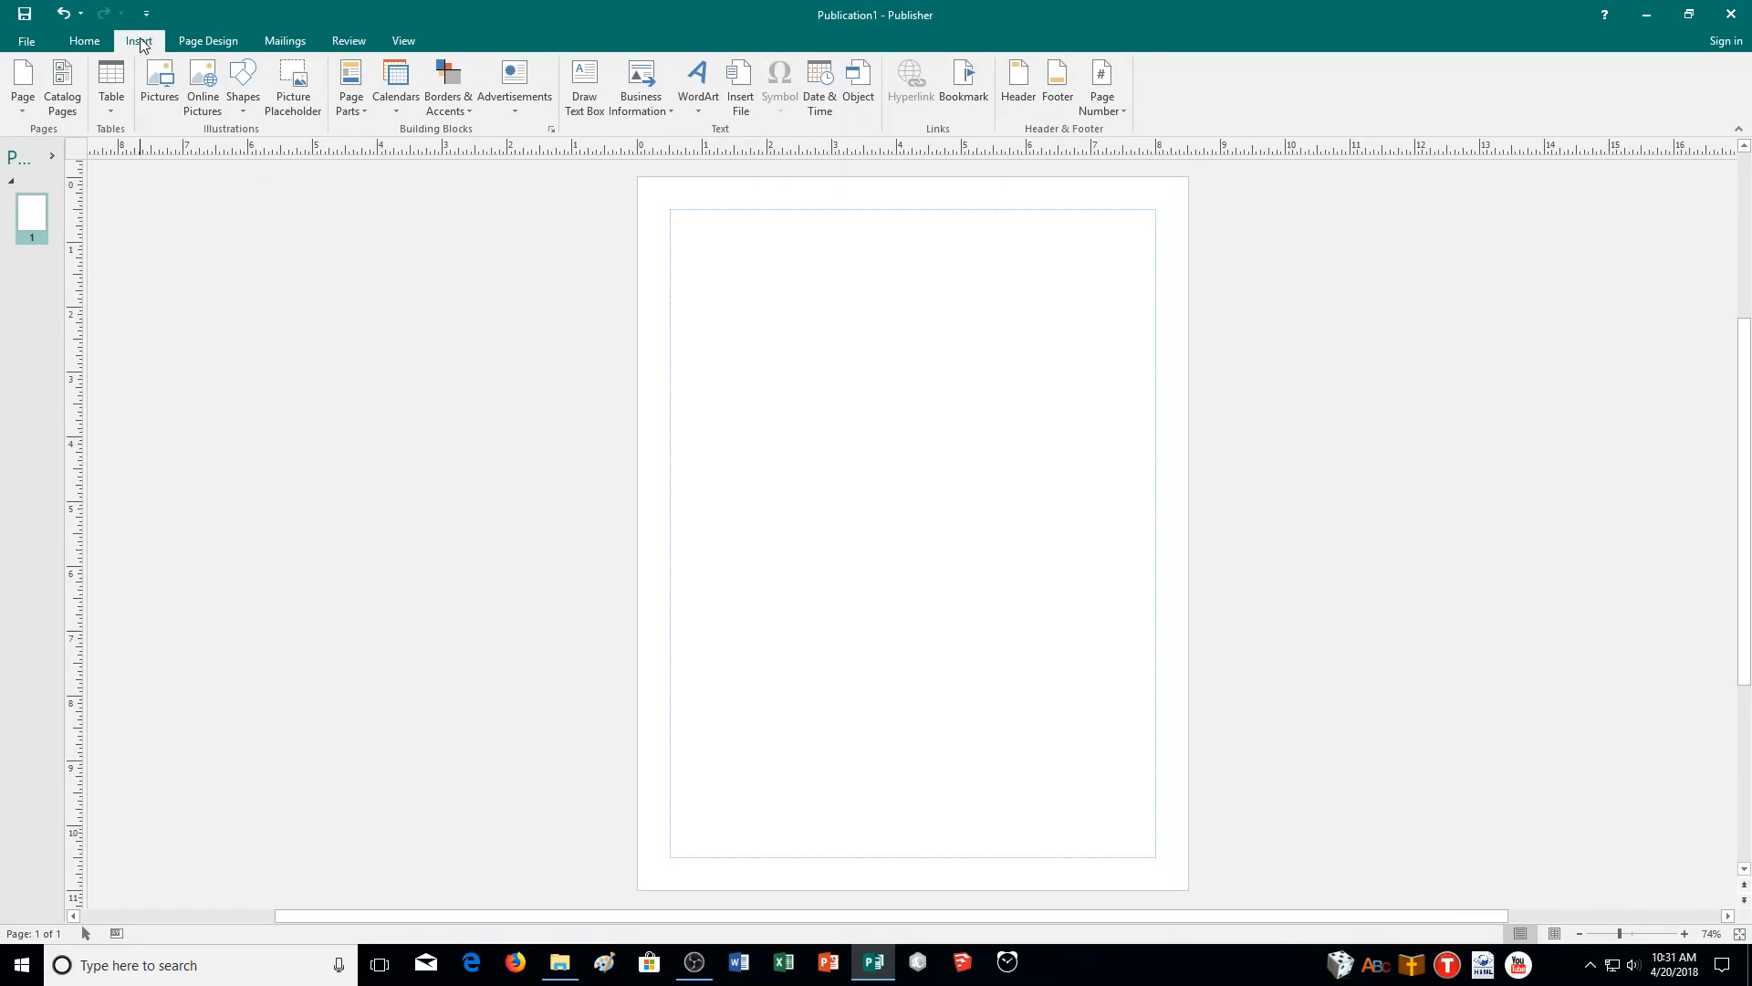
{"action": "left_click", "coordinate": [190, 43]}
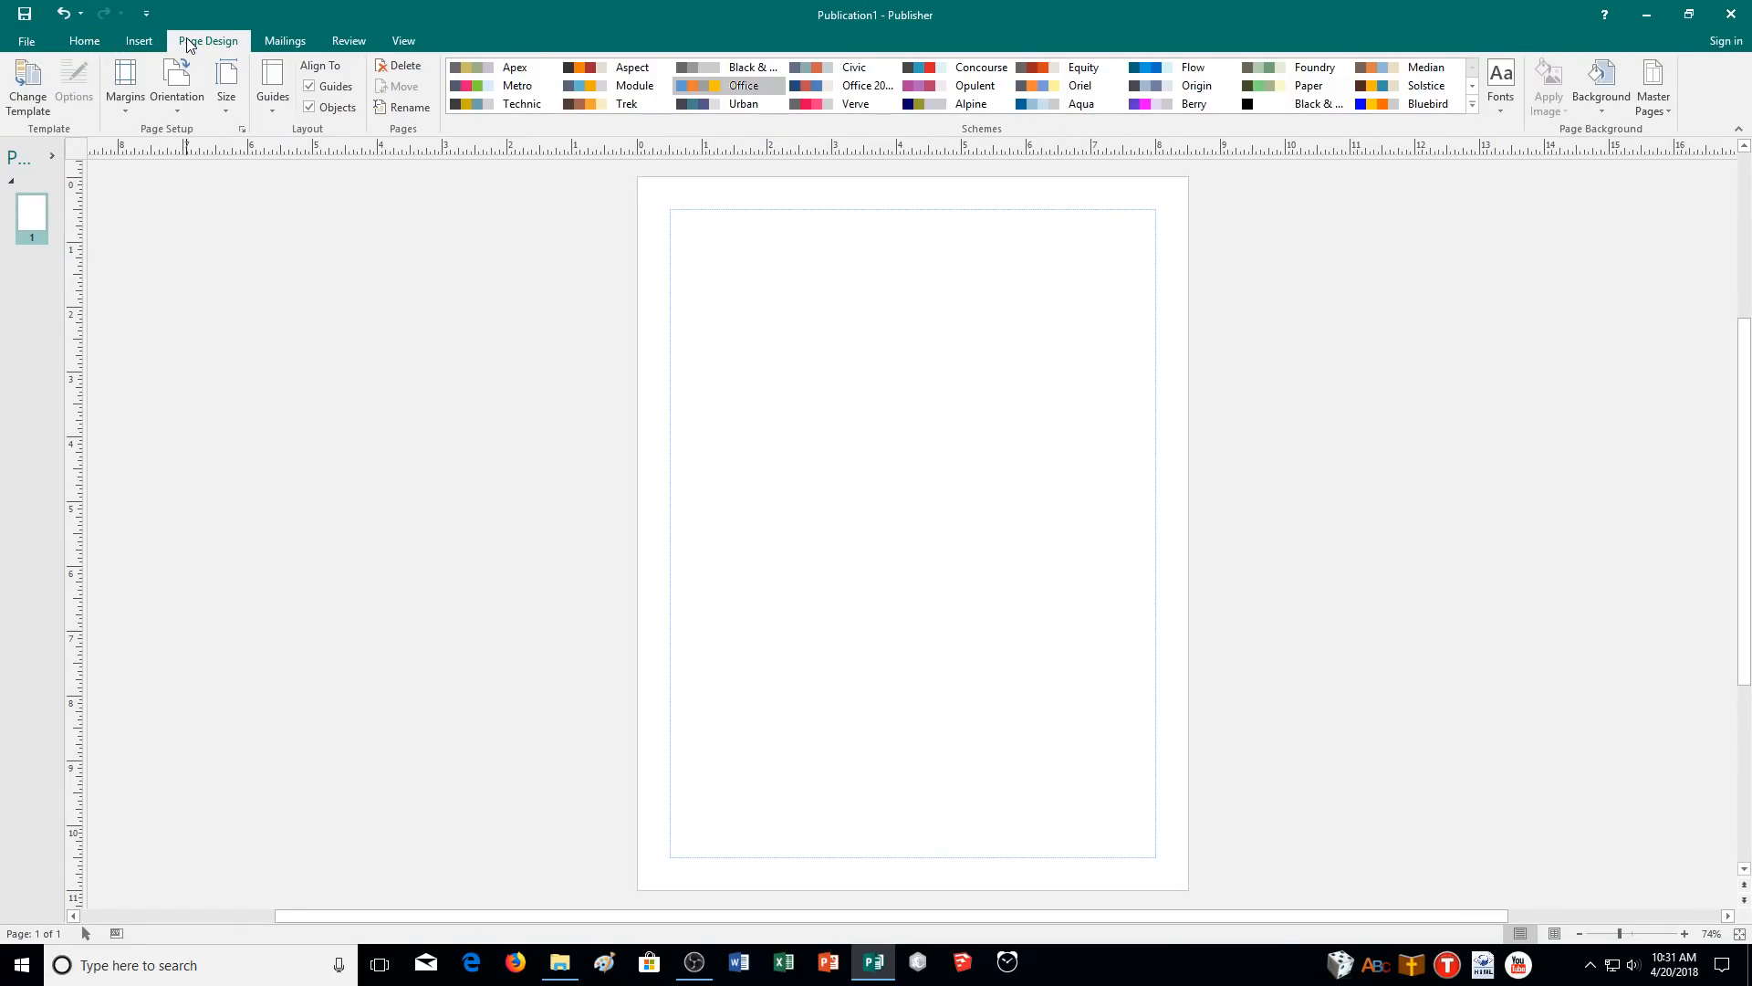
{"action": "left_click", "coordinate": [29, 91]}
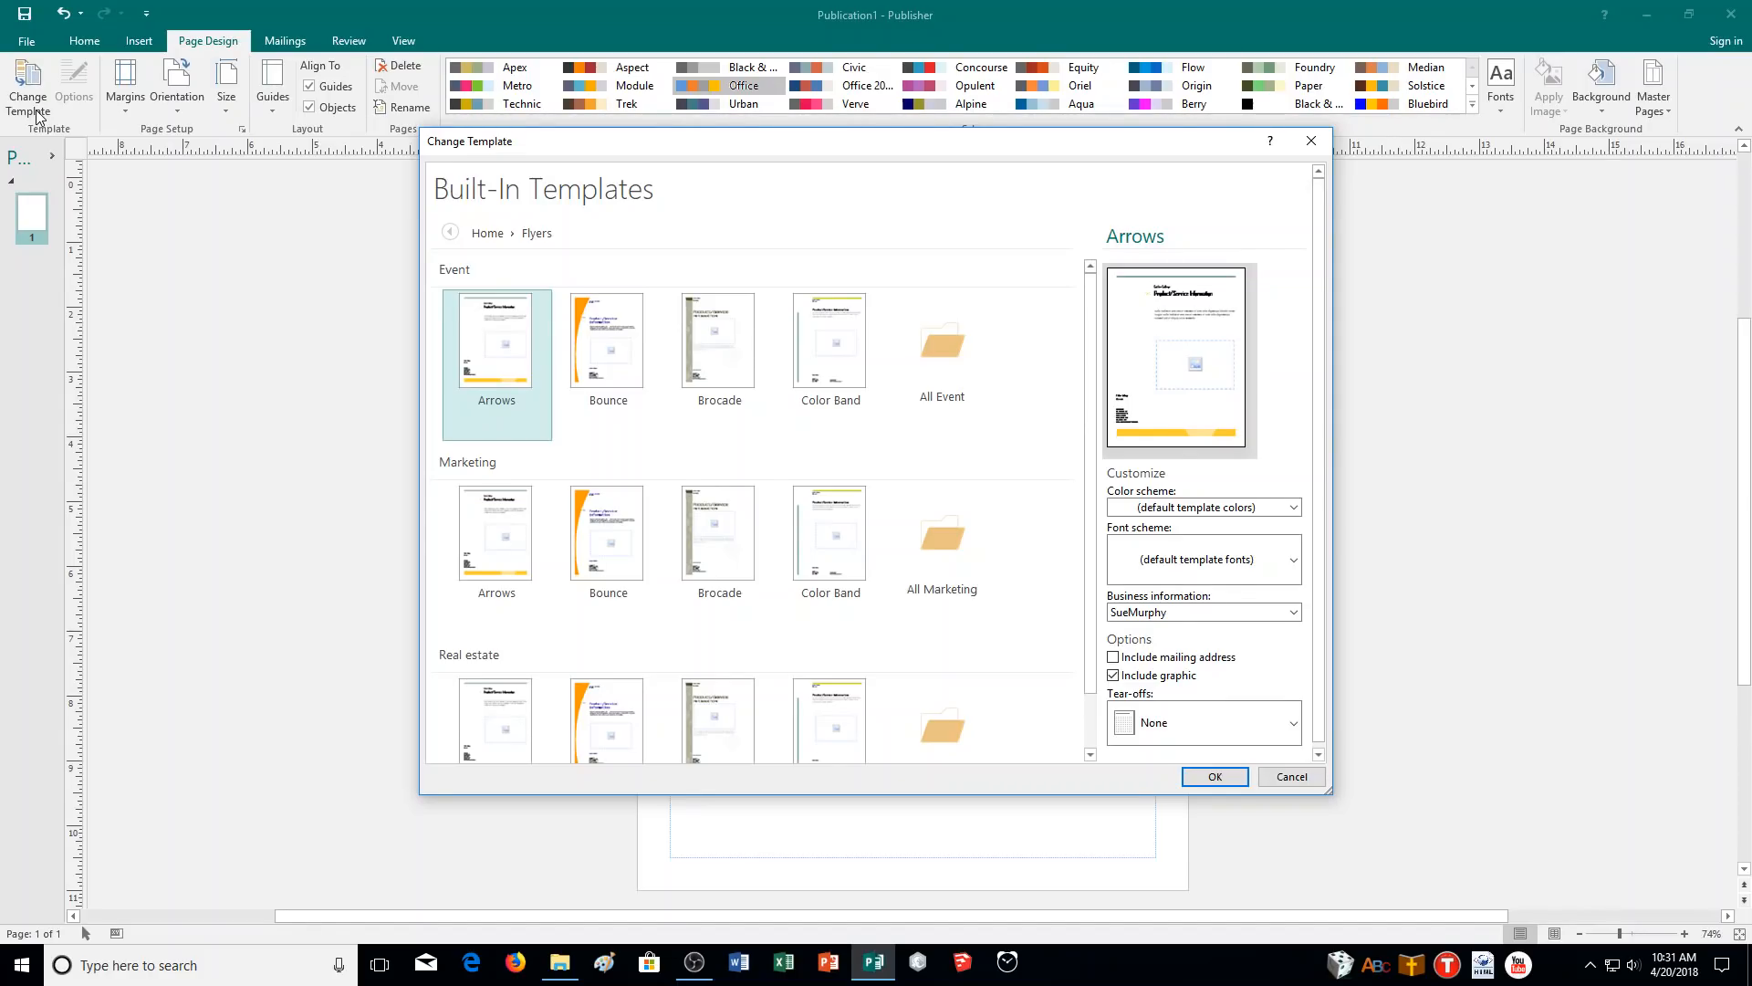
- Choose the Color Band flyer with Concourse colours, Basis fonts, mailing address included and no graphic
{"action": "left_click", "coordinate": [844, 370]}
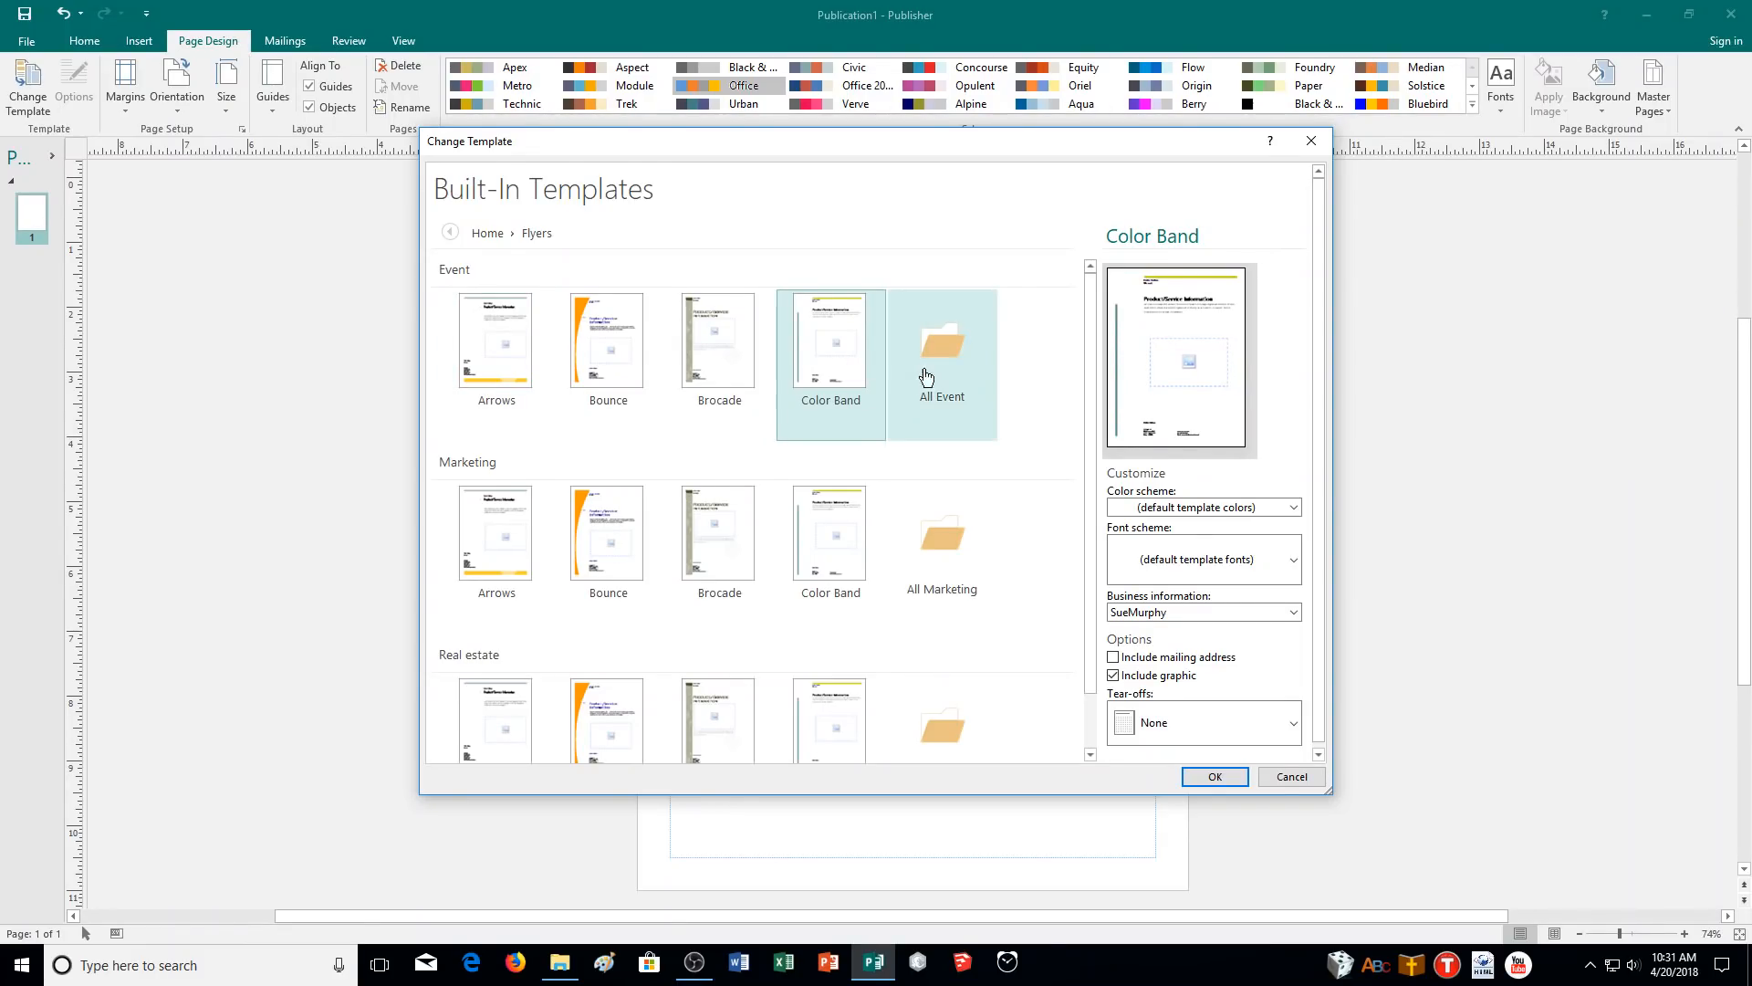
{"action": "left_click", "coordinate": [1259, 510]}
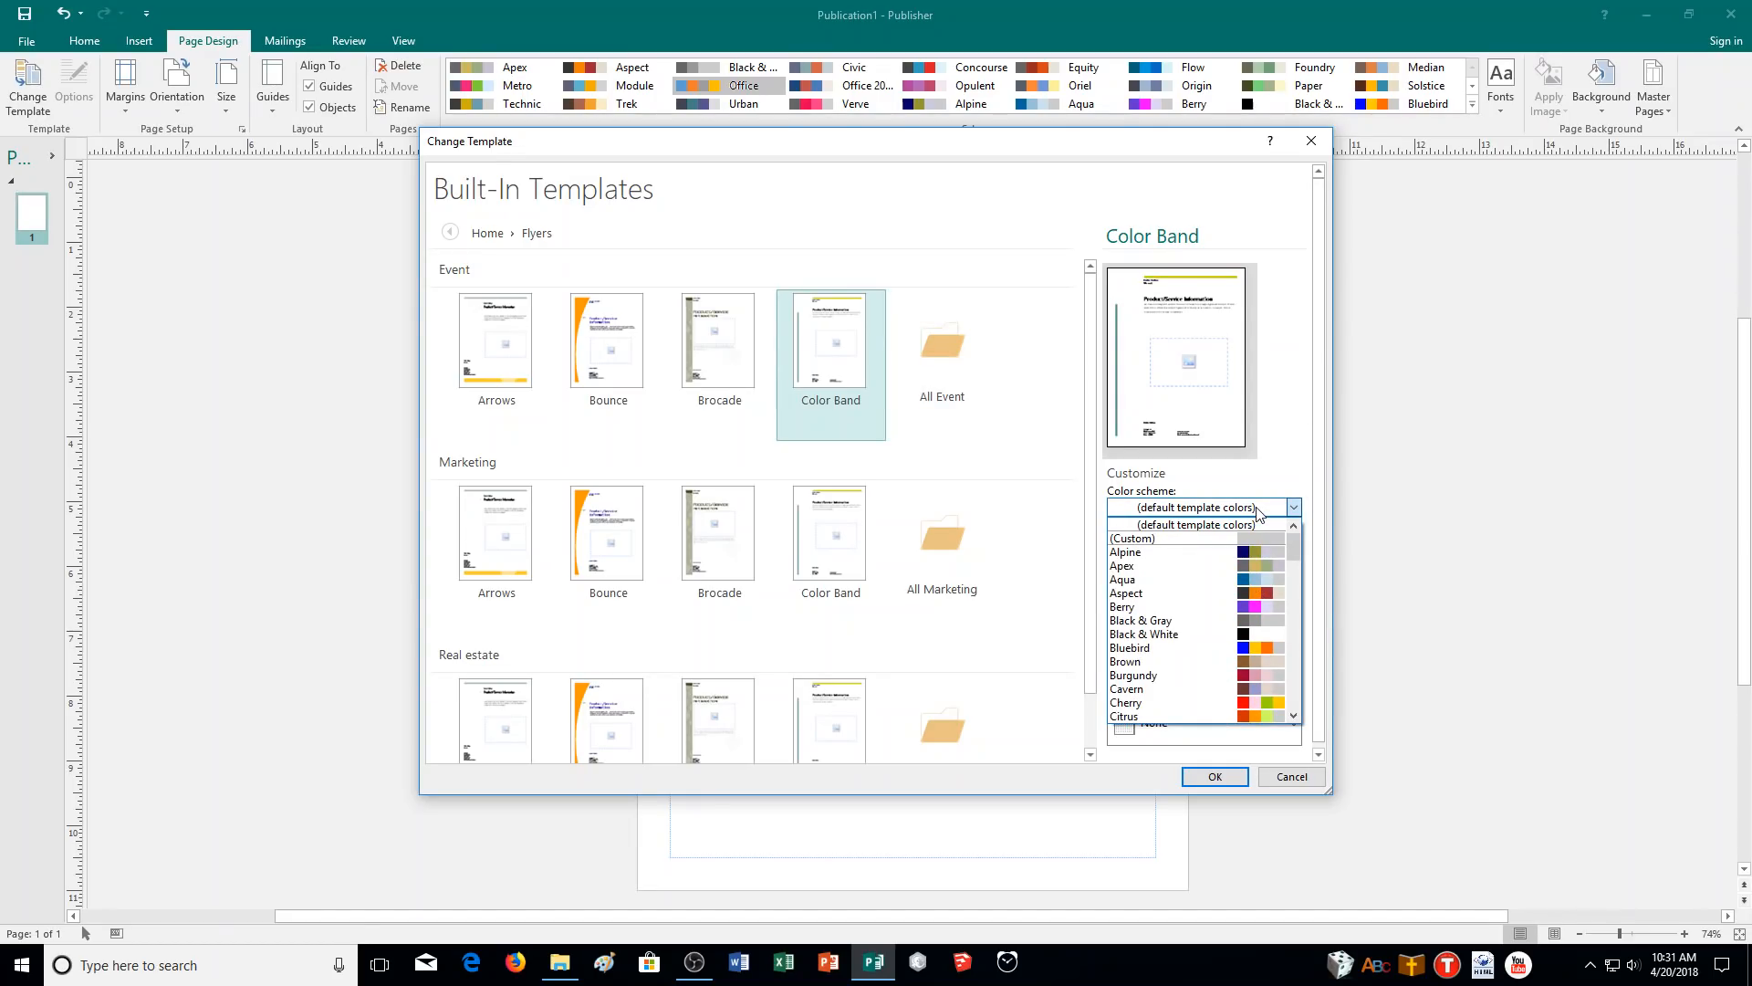
{"action": "scroll", "coordinate": [1165, 686], "scroll_direction": "down", "scroll_amount": 2}
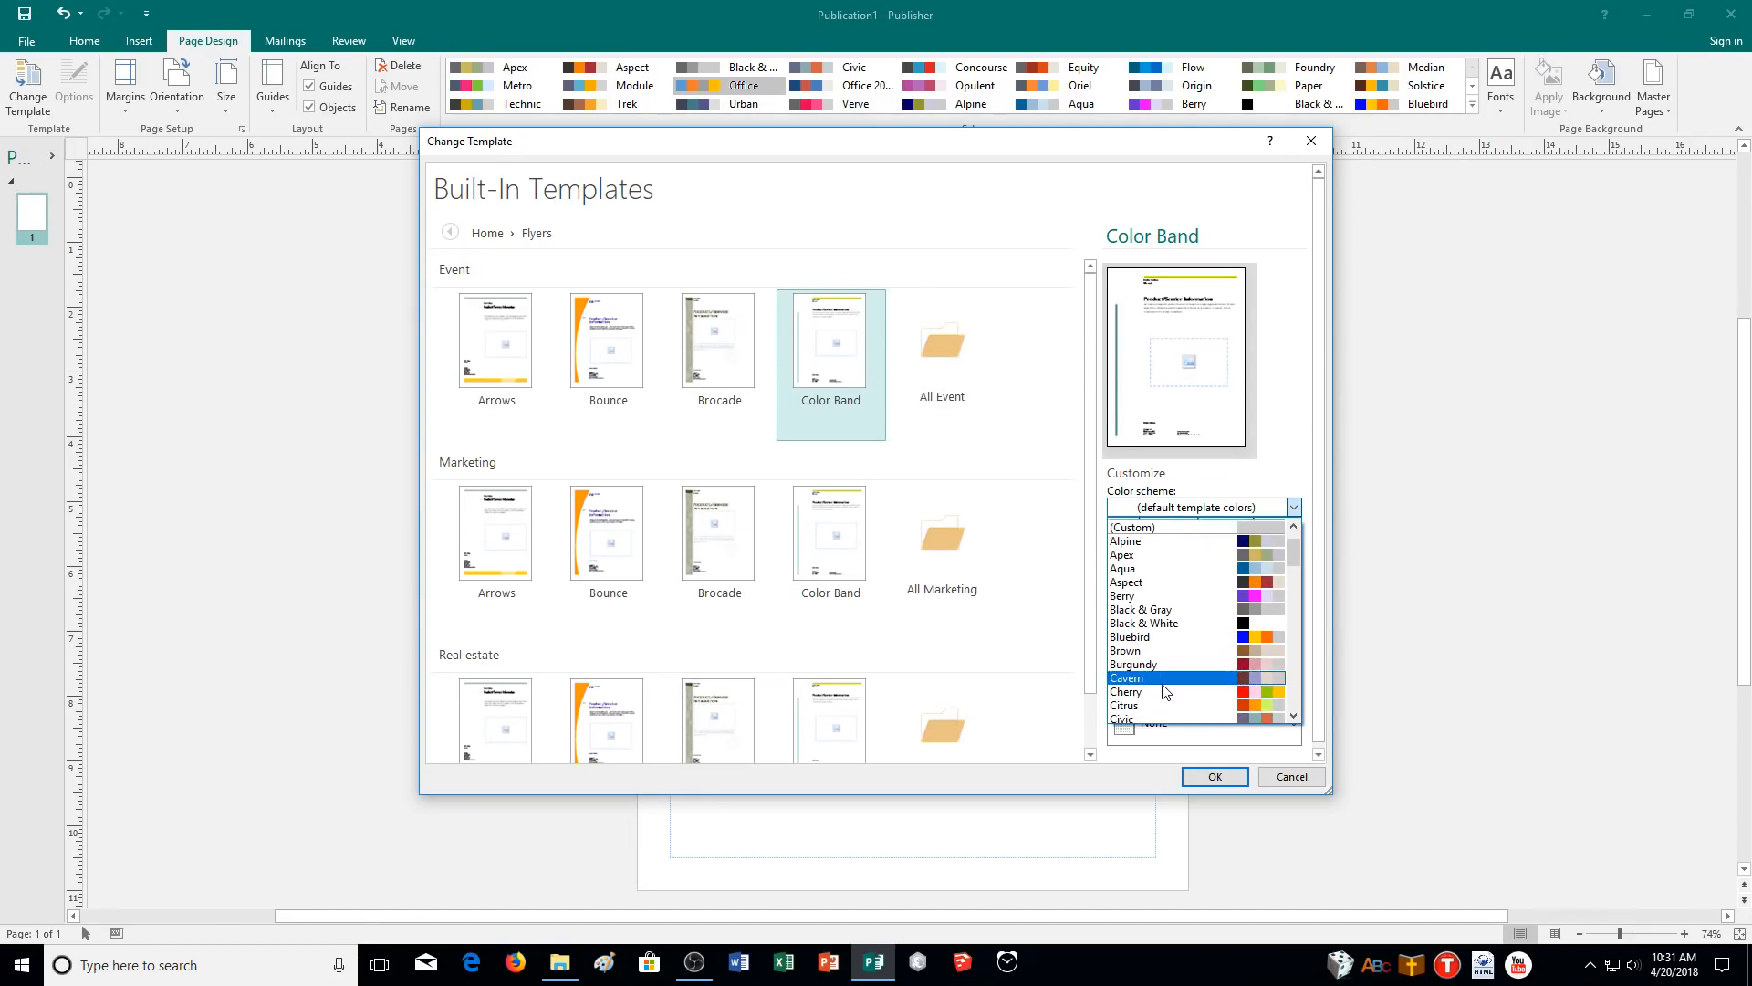
{"action": "left_click", "coordinate": [1165, 679]}
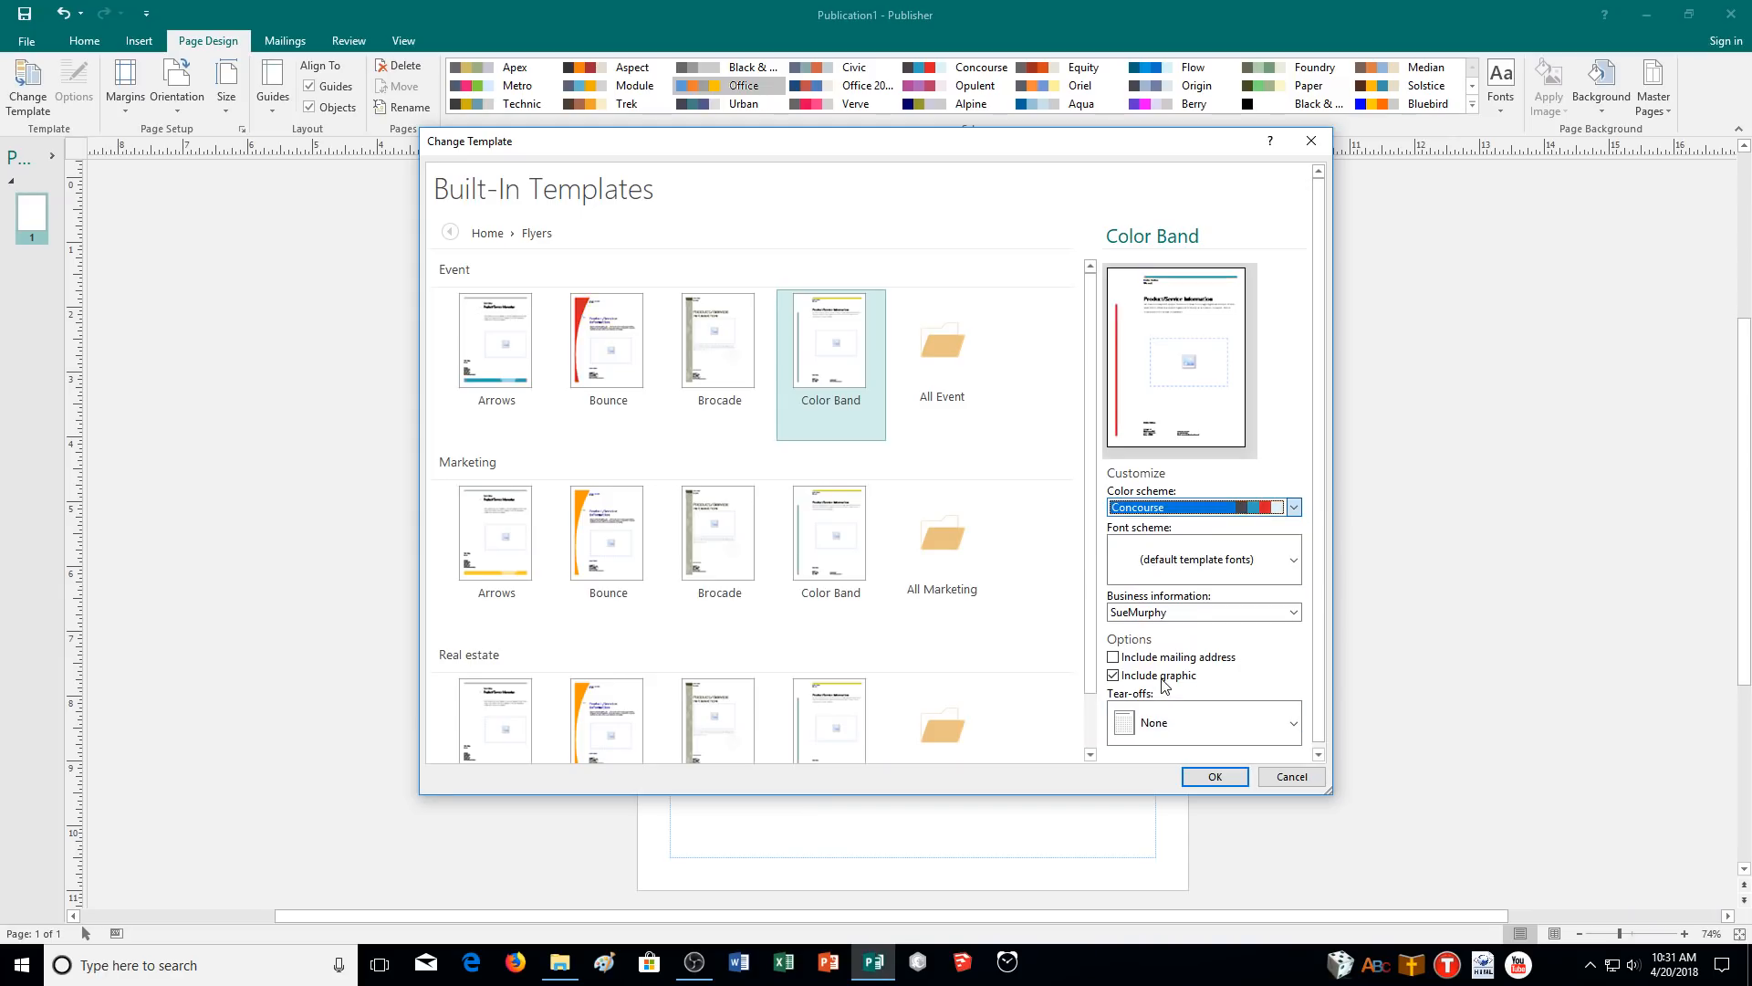
{"action": "left_click", "coordinate": [1207, 572]}
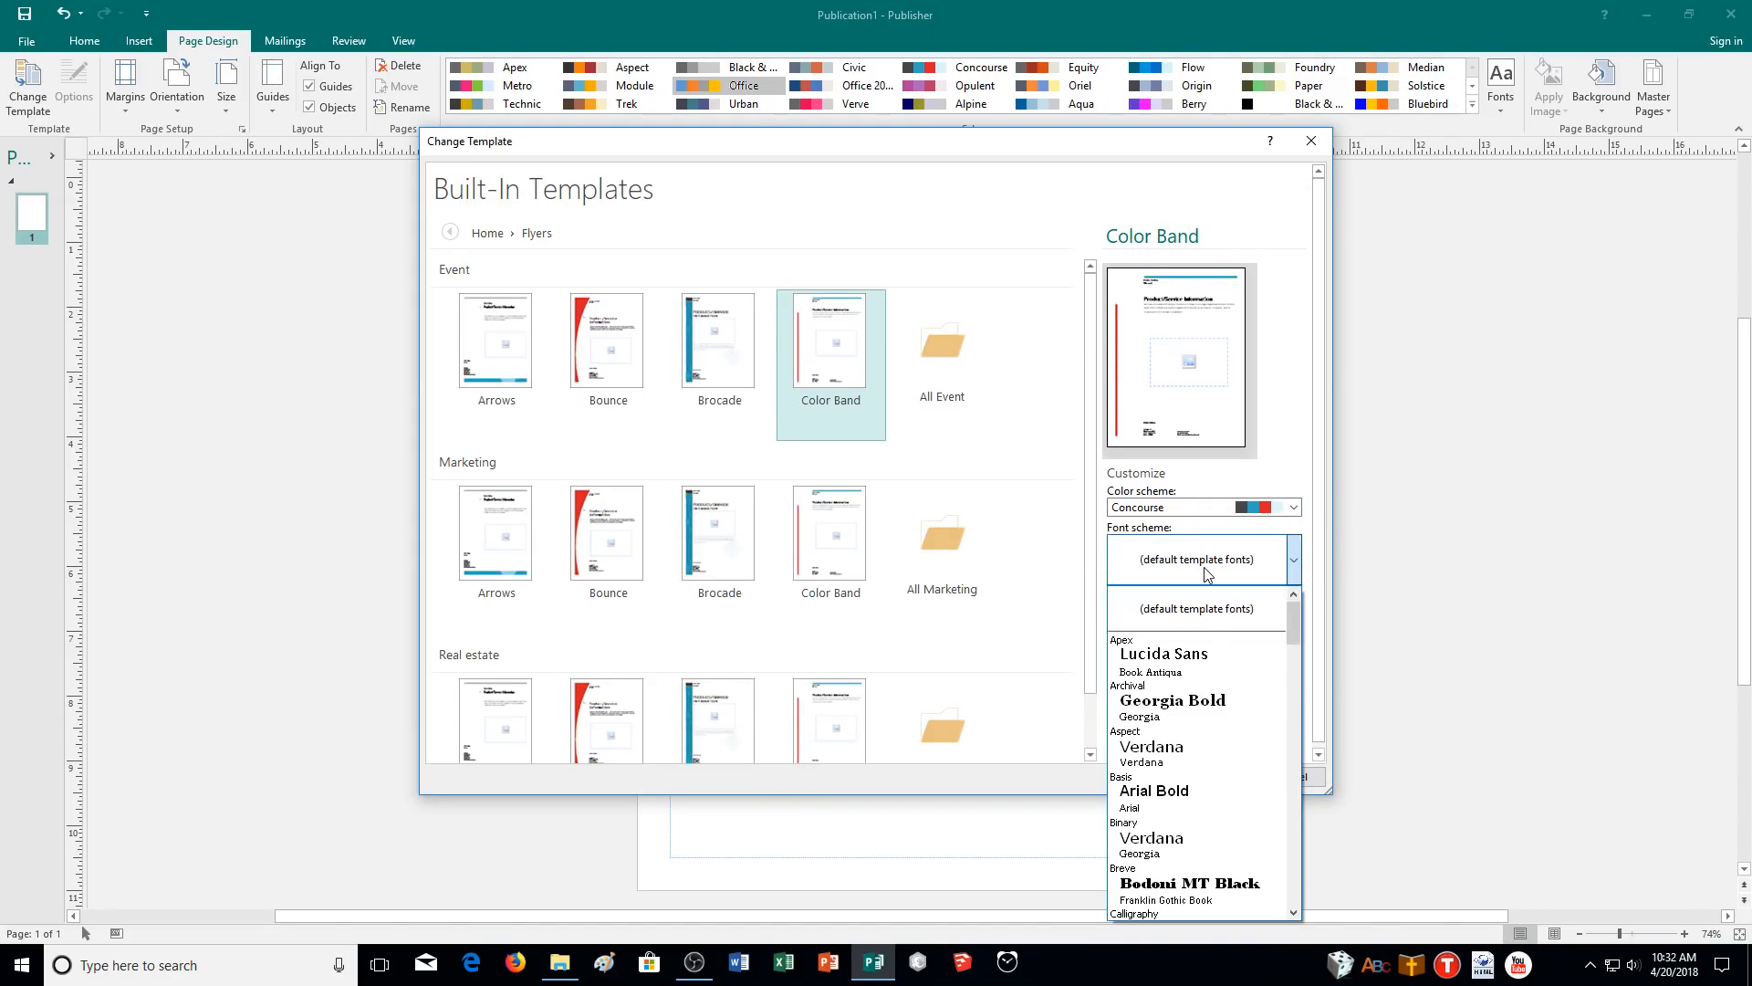
{"action": "left_click", "coordinate": [1152, 805]}
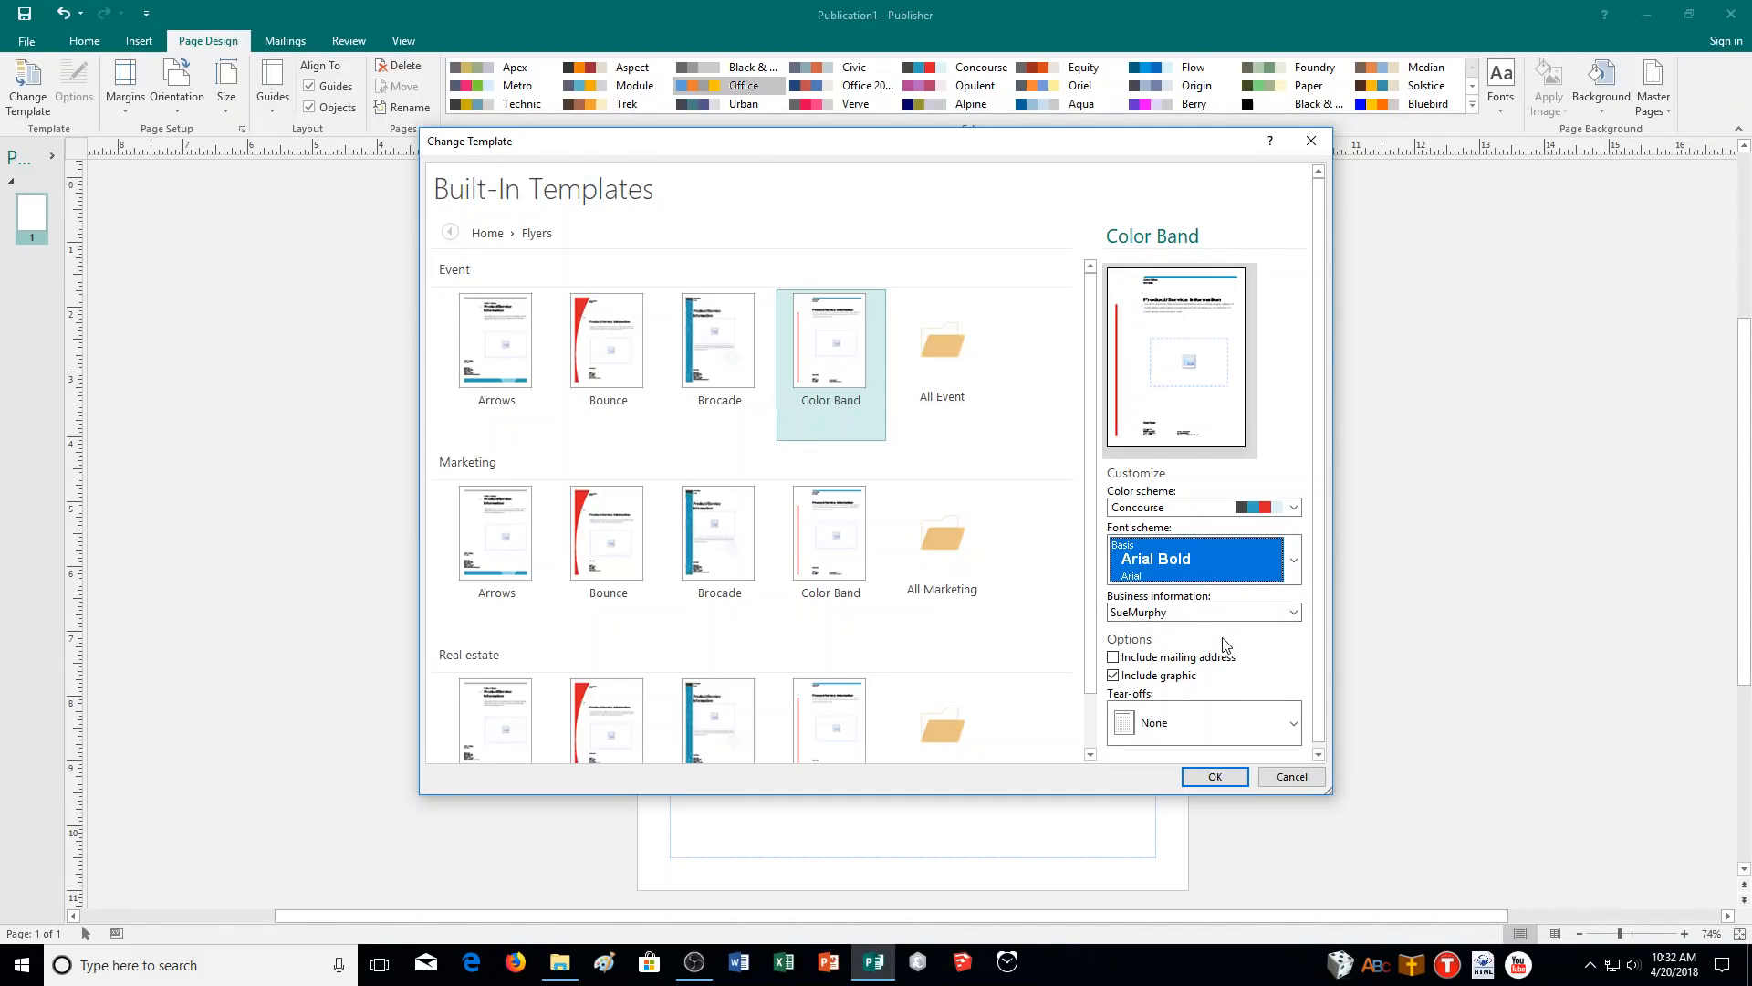
{"action": "left_click", "coordinate": [1115, 658]}
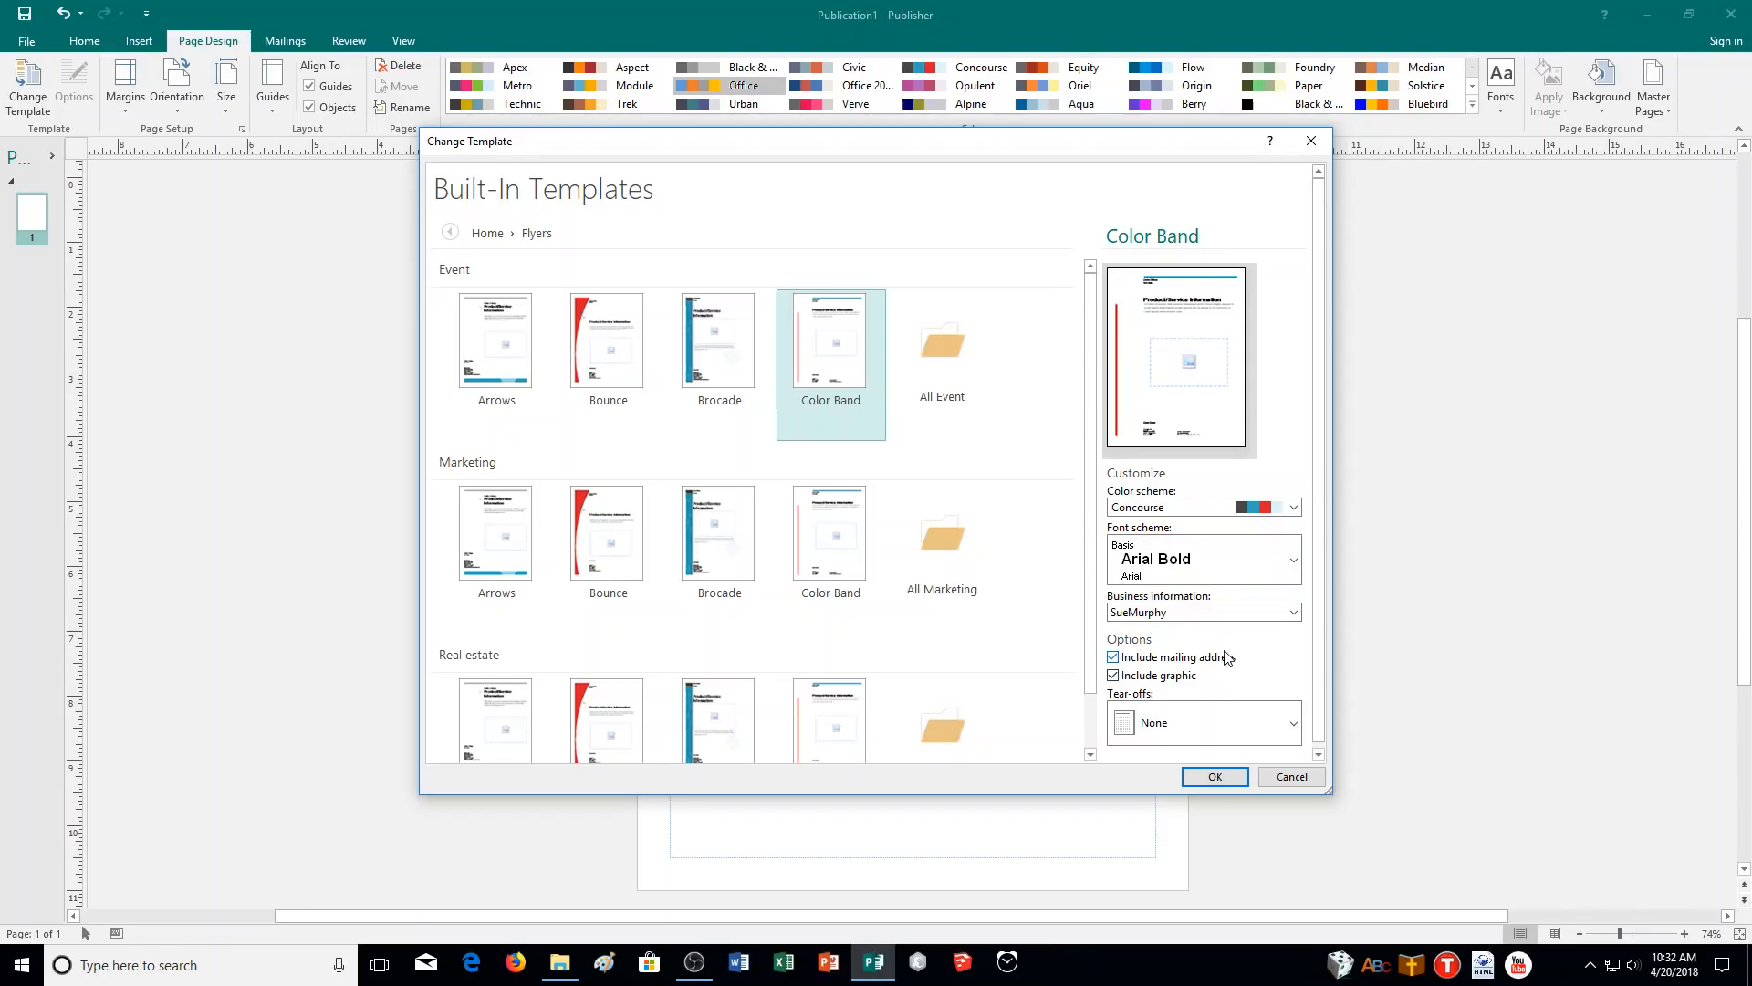
{"action": "left_click", "coordinate": [1114, 676]}
{"action": "scroll", "coordinate": [1228, 656], "scroll_direction": "down", "scroll_amount": 1}
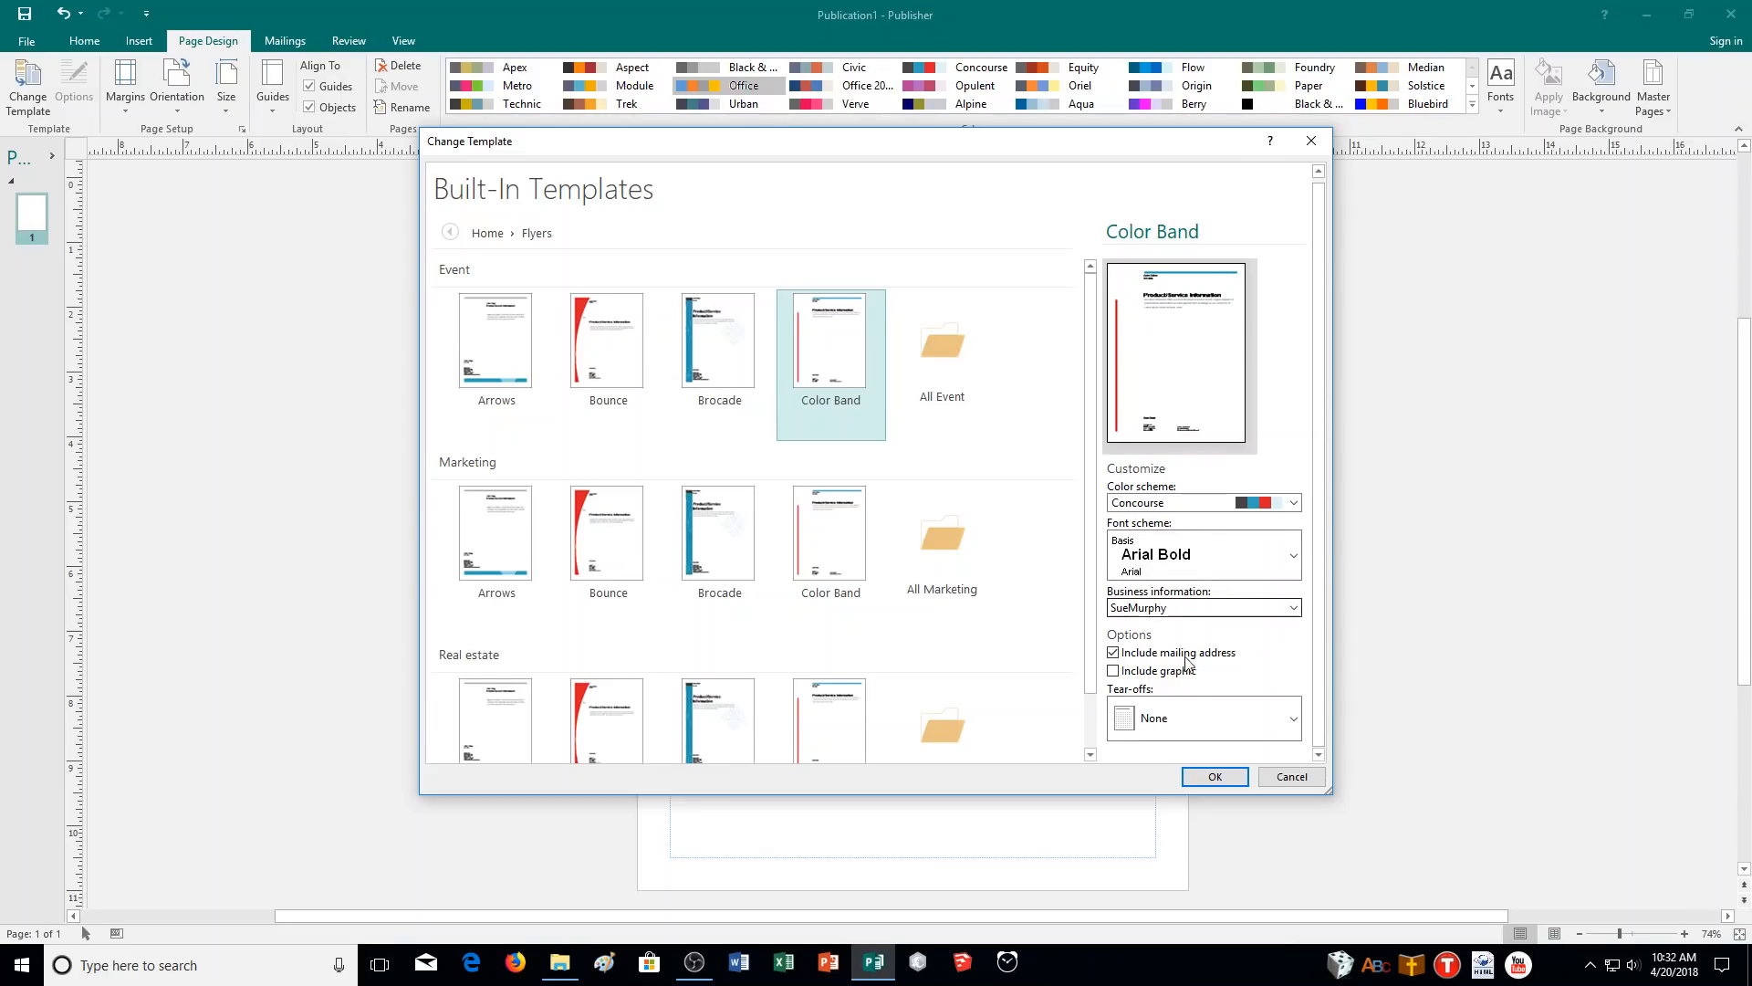
{"action": "left_click", "coordinate": [1213, 778]}
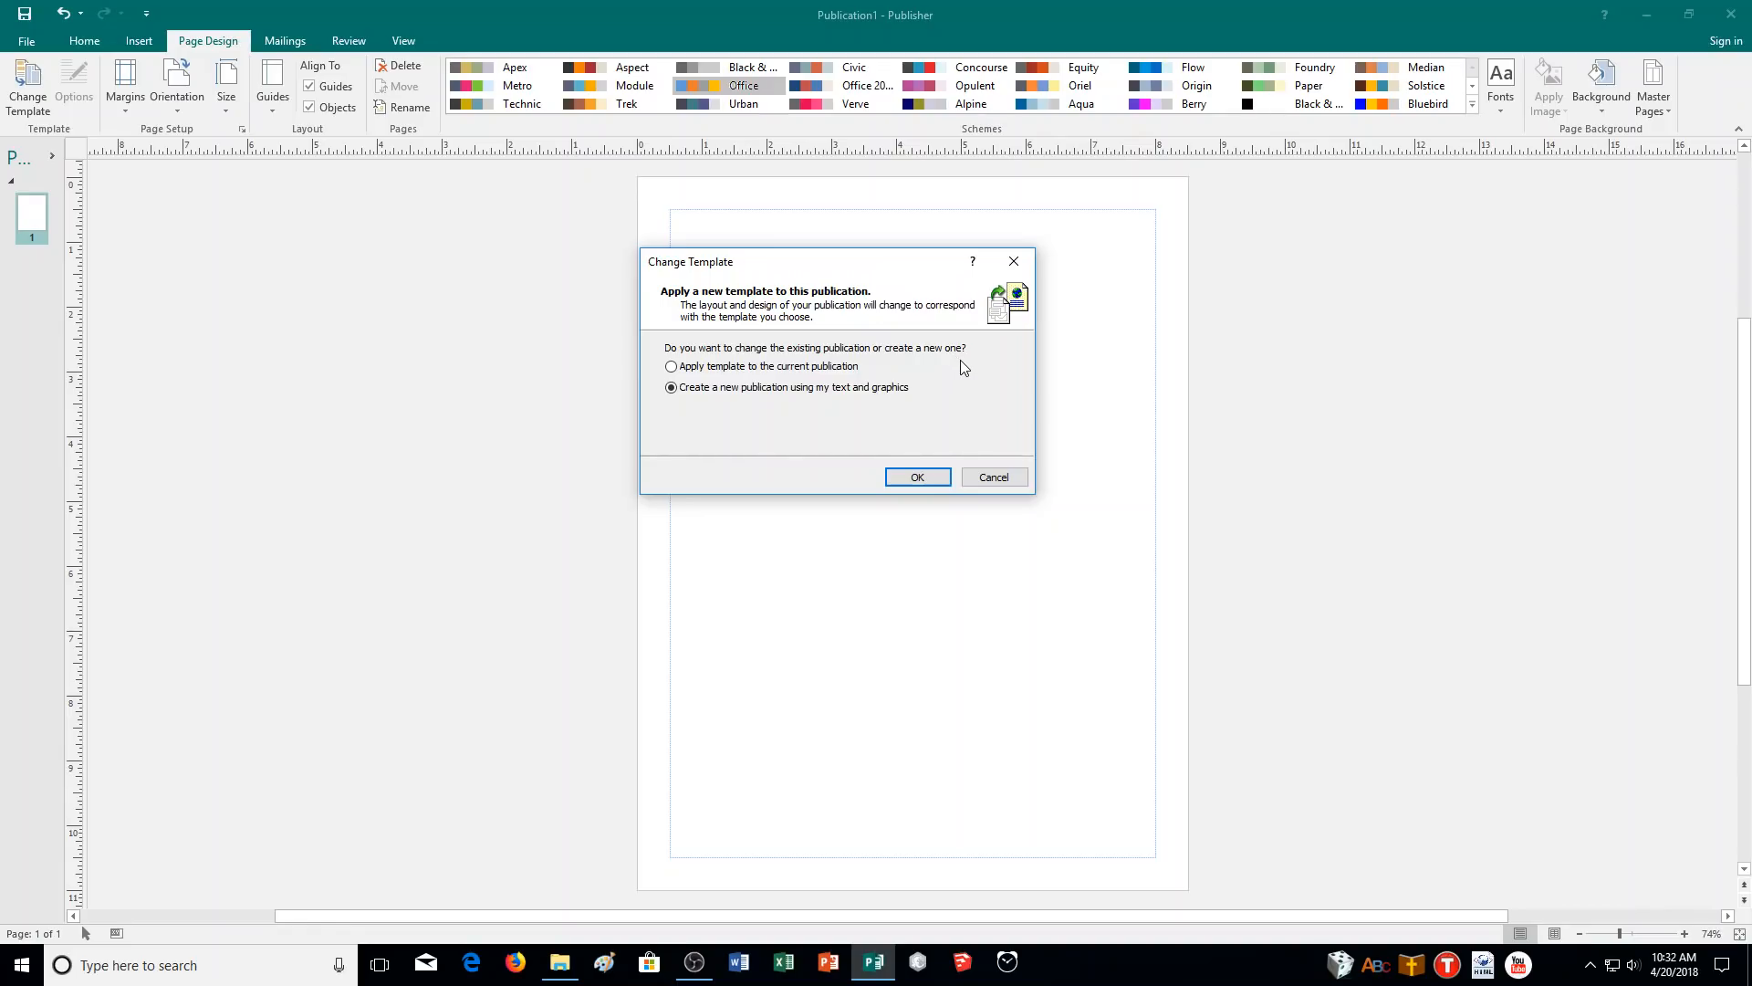
- Apply Color Band to the current publication and go to the File Info page
{"action": "left_click", "coordinate": [672, 366]}
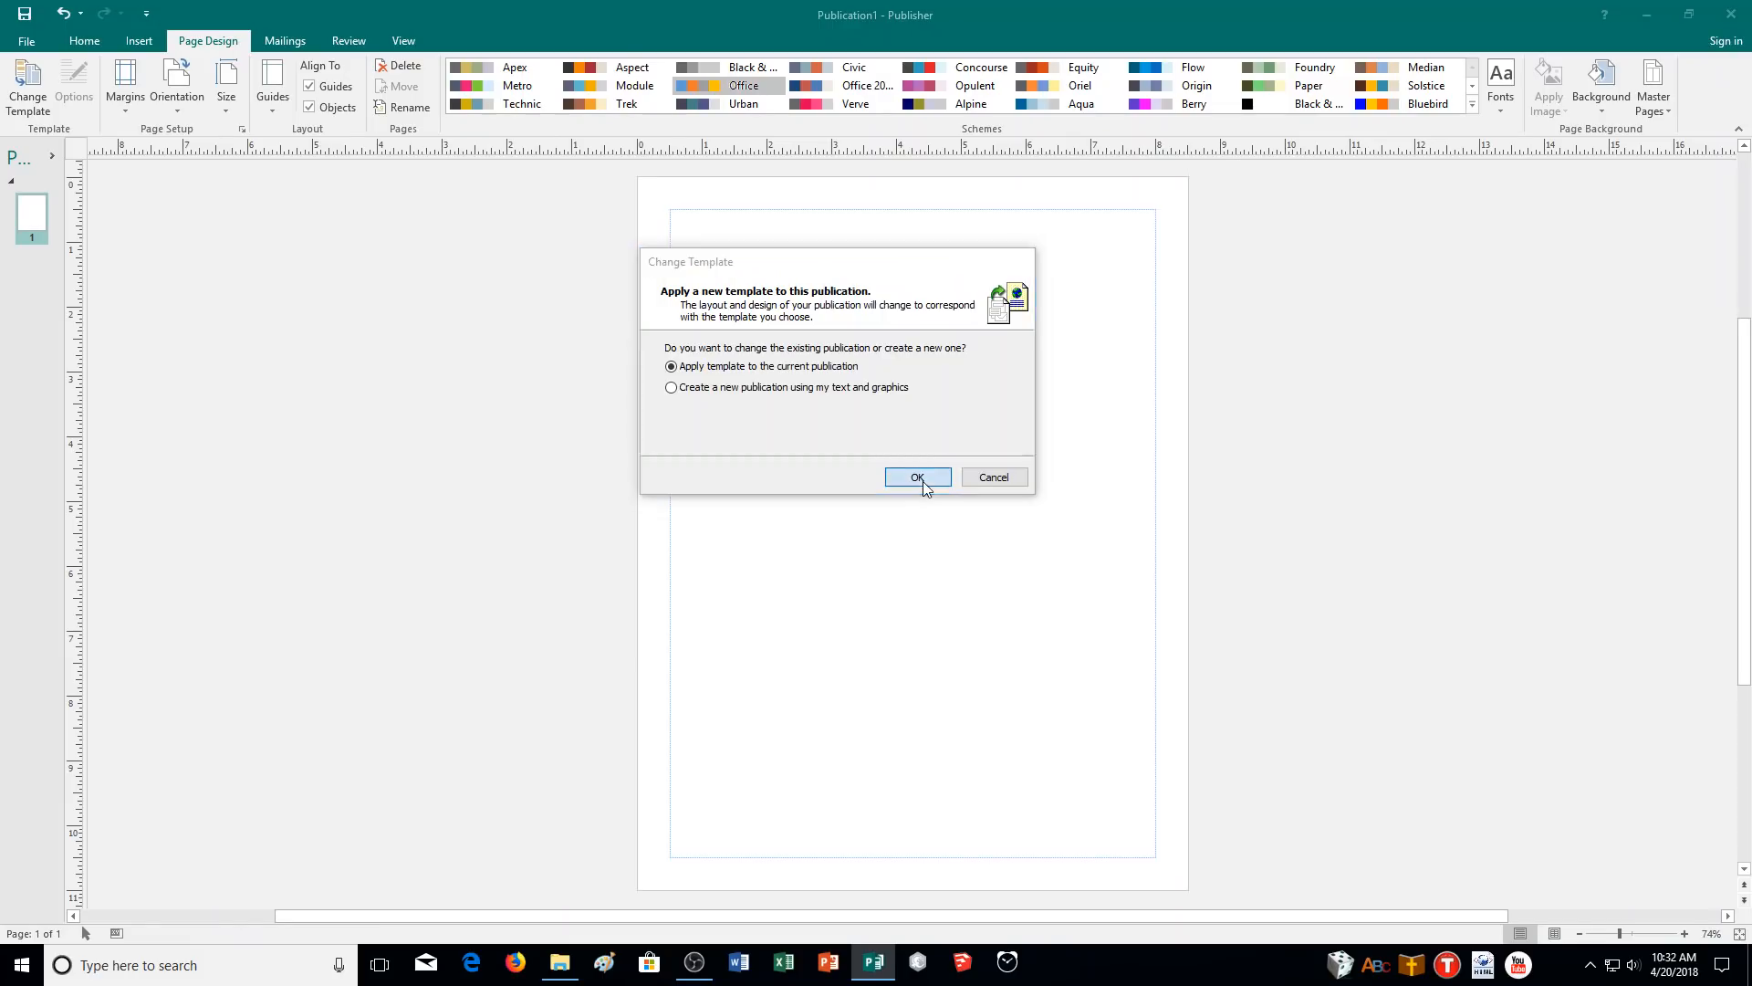
{"action": "left_click", "coordinate": [923, 479]}
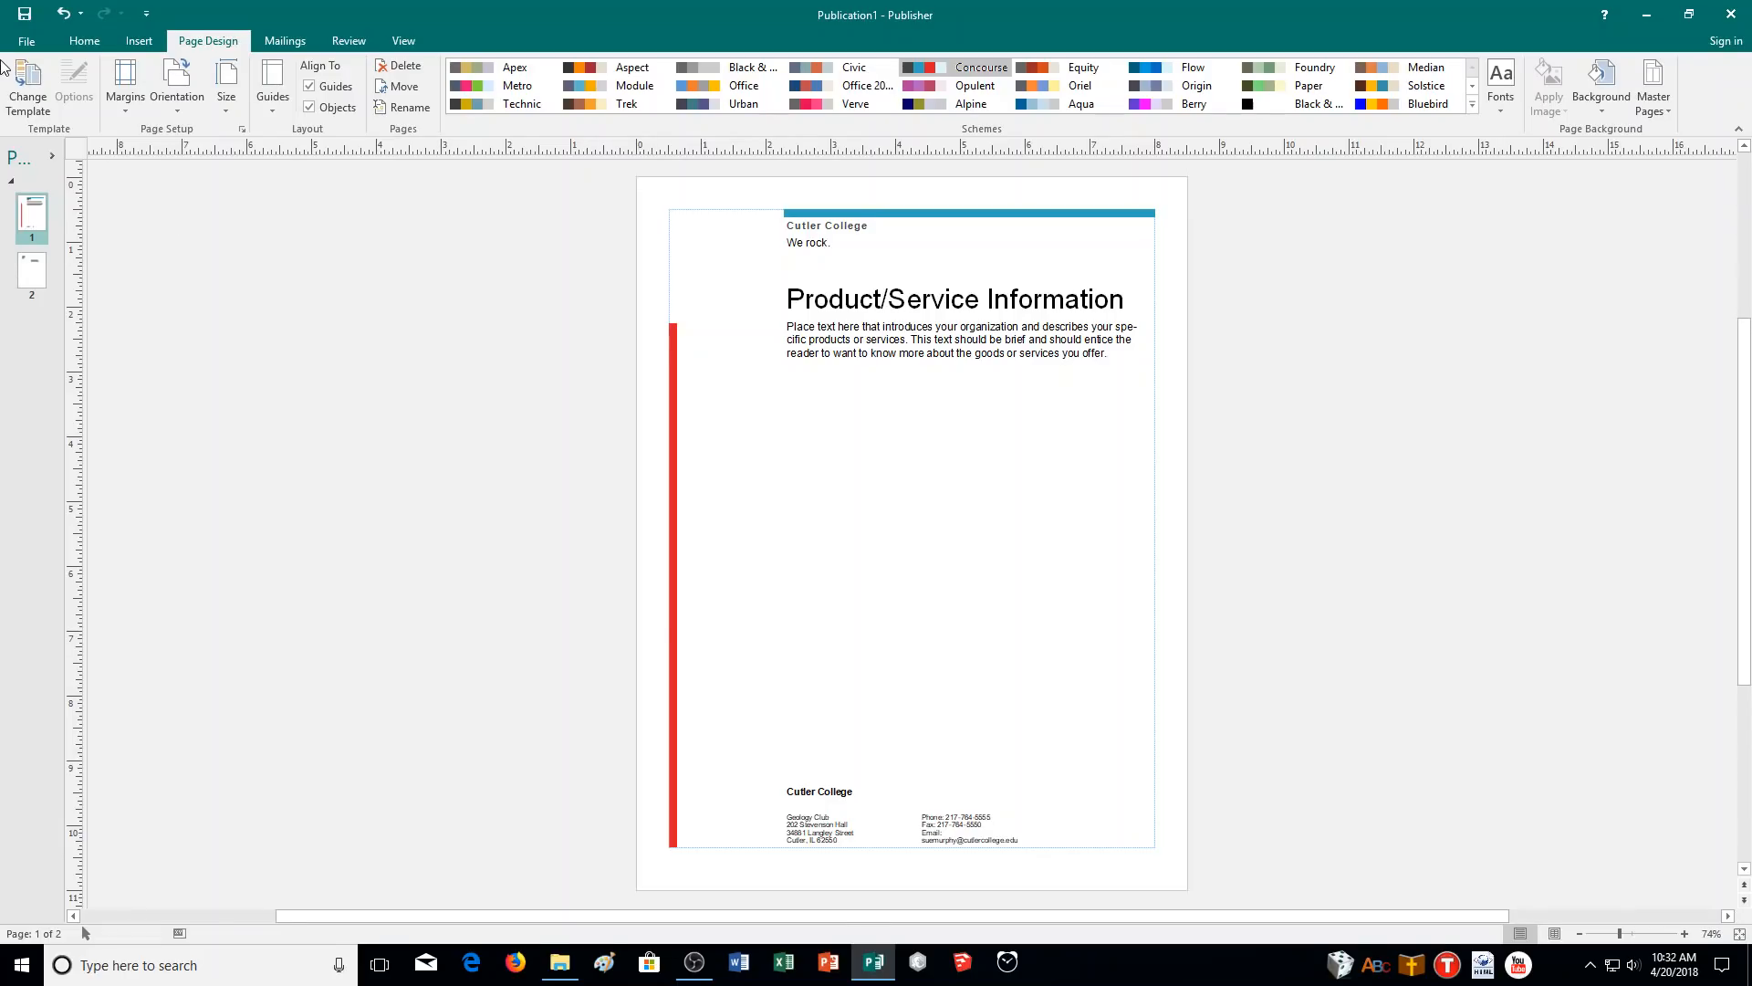
{"action": "left_click", "coordinate": [31, 47]}
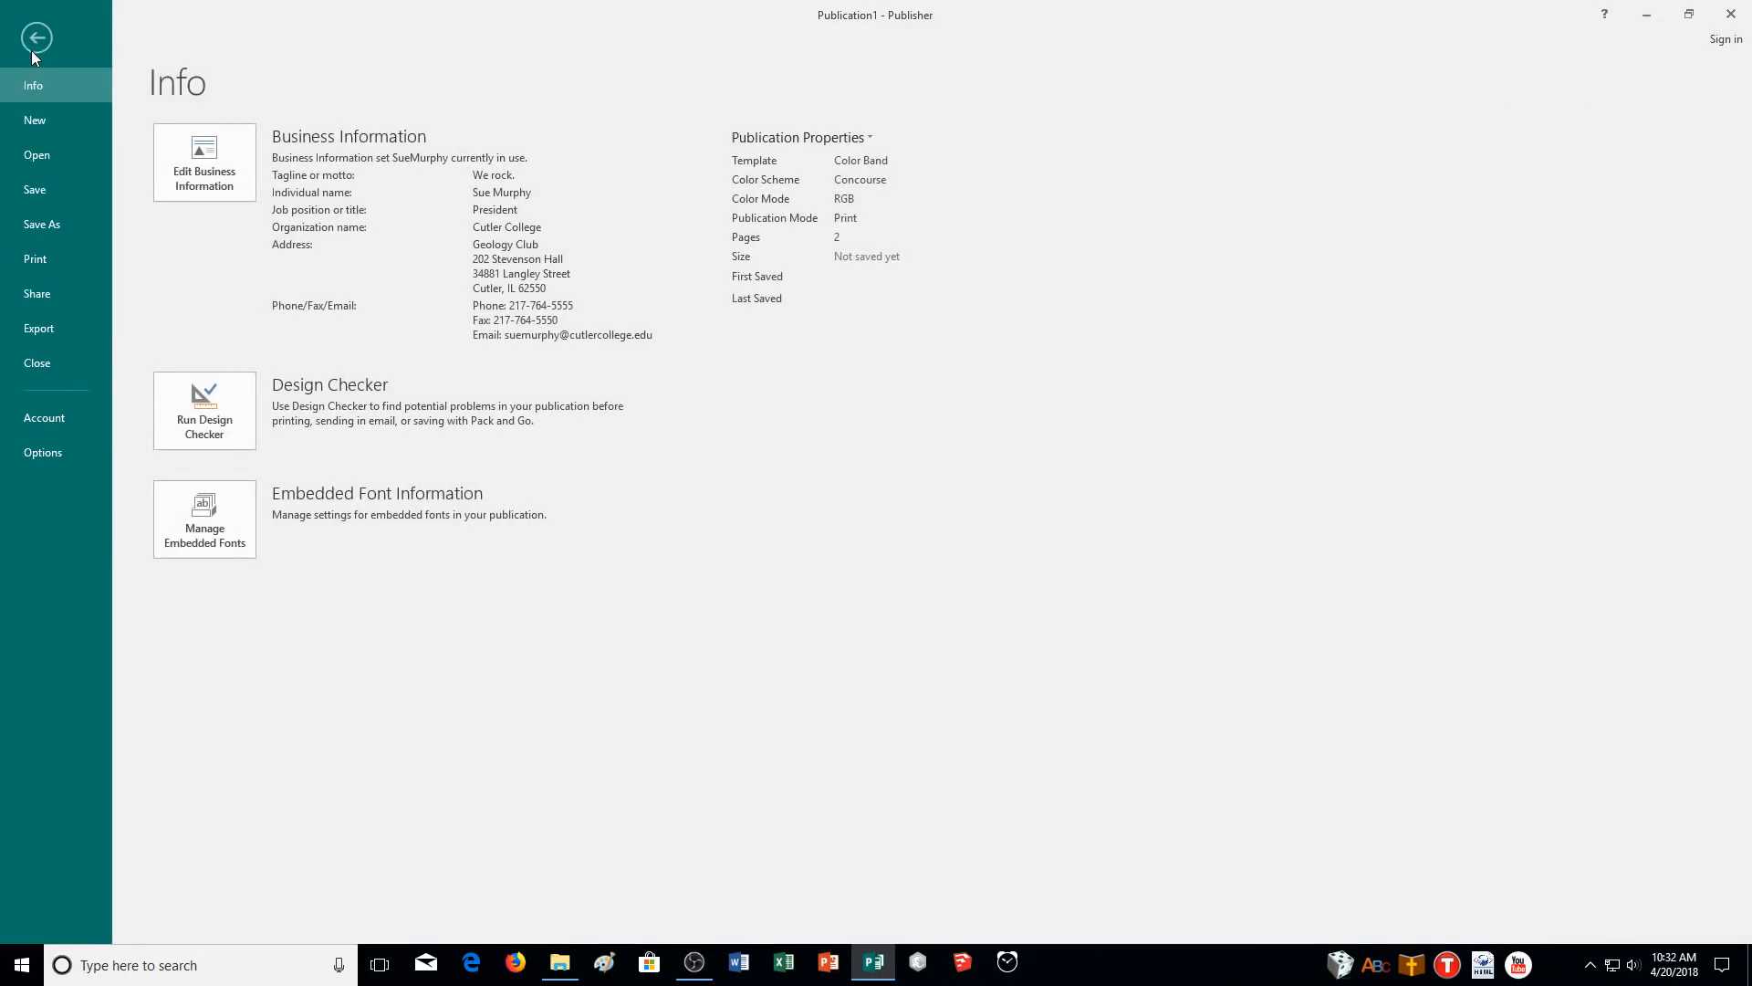
- Start a second set named for the new person, titled Vice-President at Cutler College
{"action": "left_click", "coordinate": [207, 187]}
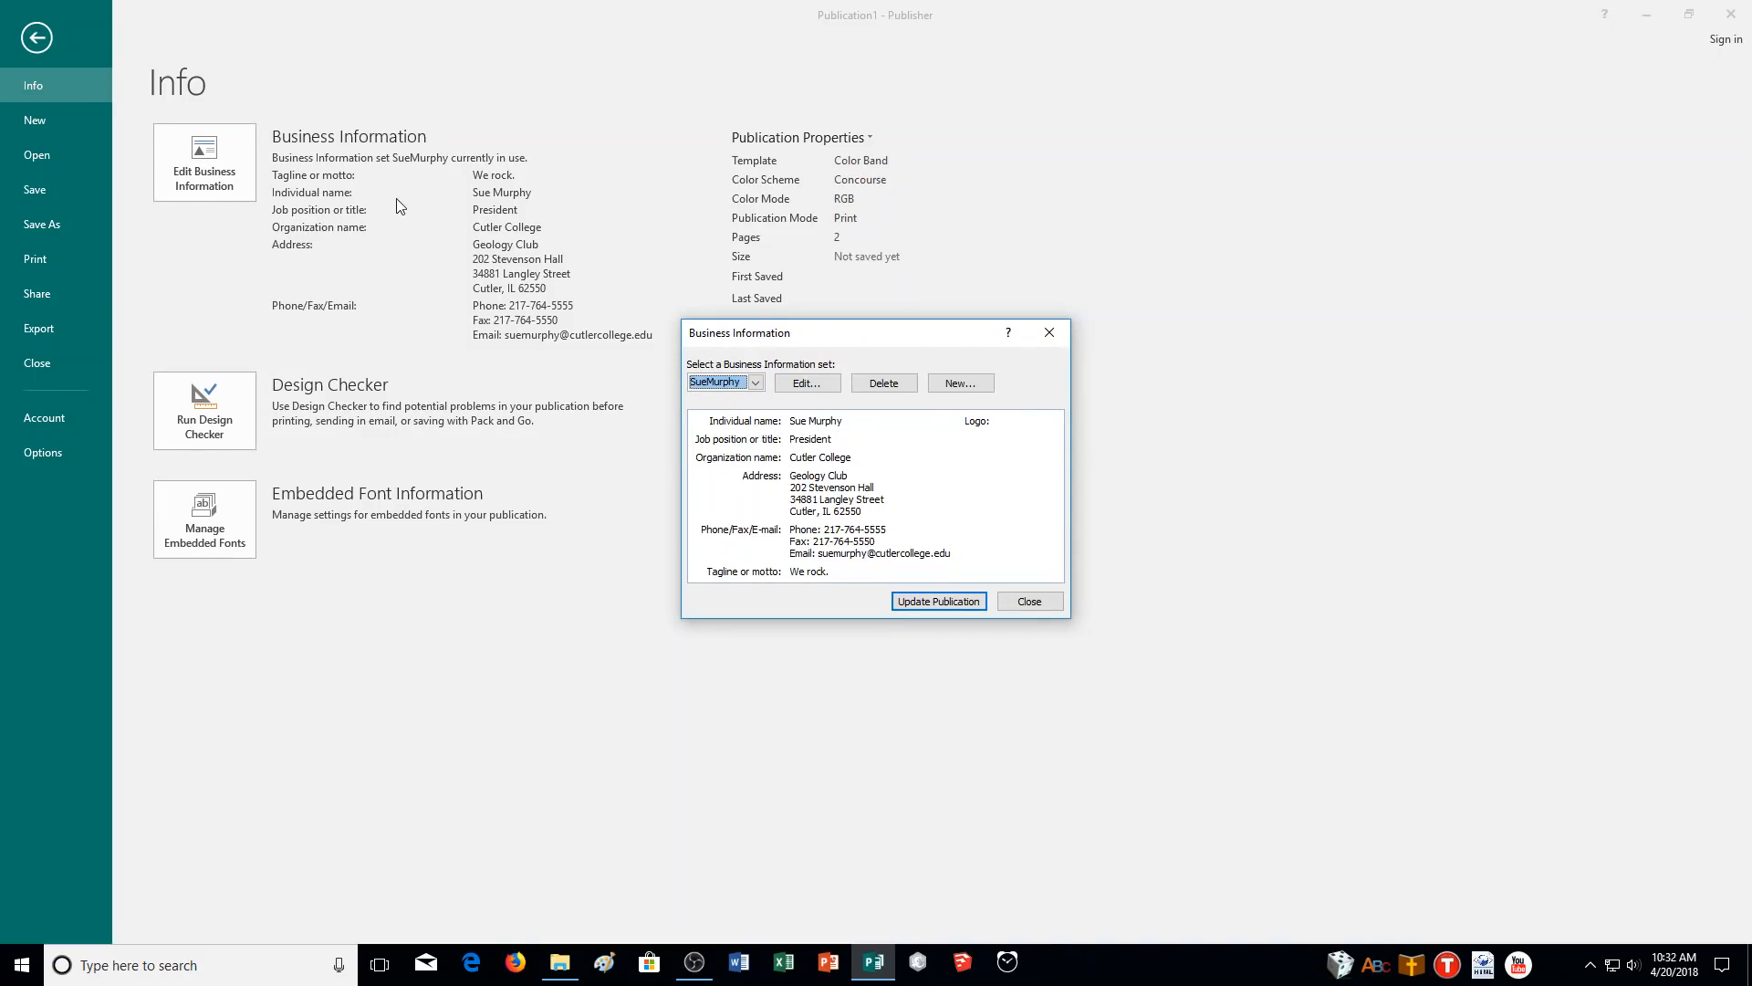
{"action": "left_click", "coordinate": [961, 382]}
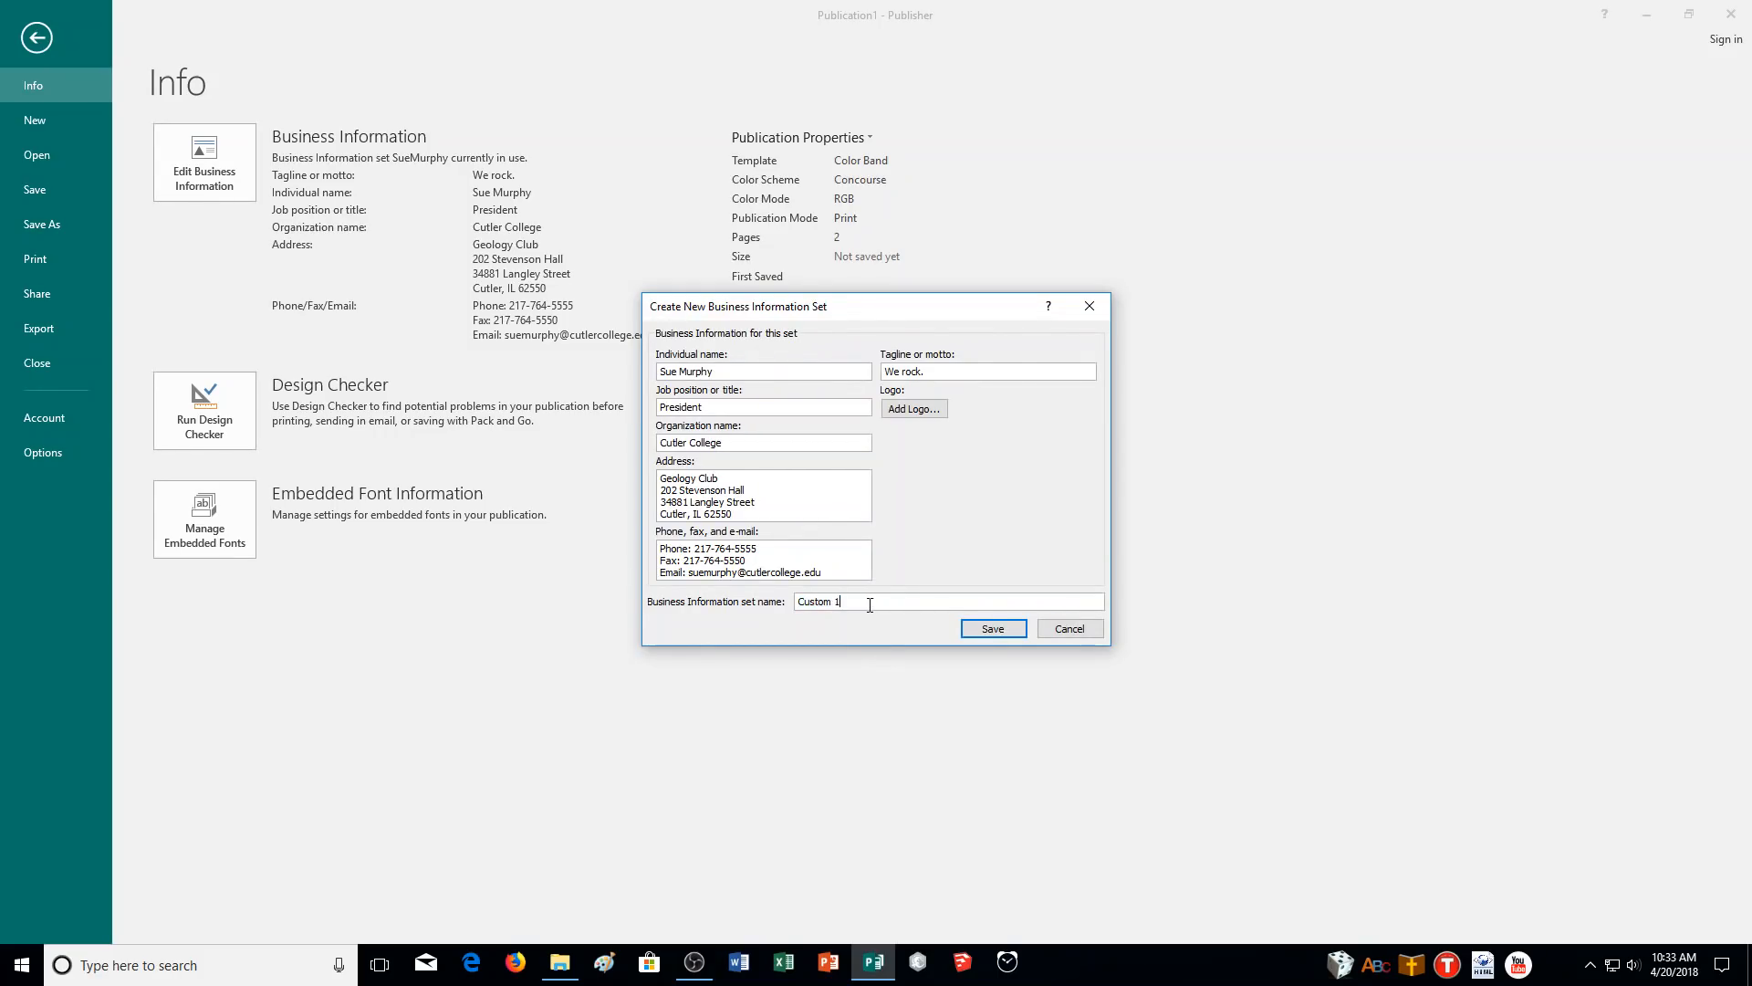
{"action": "key", "text": "Tab"}
{"action": "key", "text": "Tab"}
{"action": "type", "text": "Vice-President"}
{"action": "key", "text": "Tab"}
{"action": "type", "text": "Cutler Colleg"}
- Change the e-mail address to the new person's, fix the typo, and save the set
{"action": "double_click", "coordinate": [718, 573]}
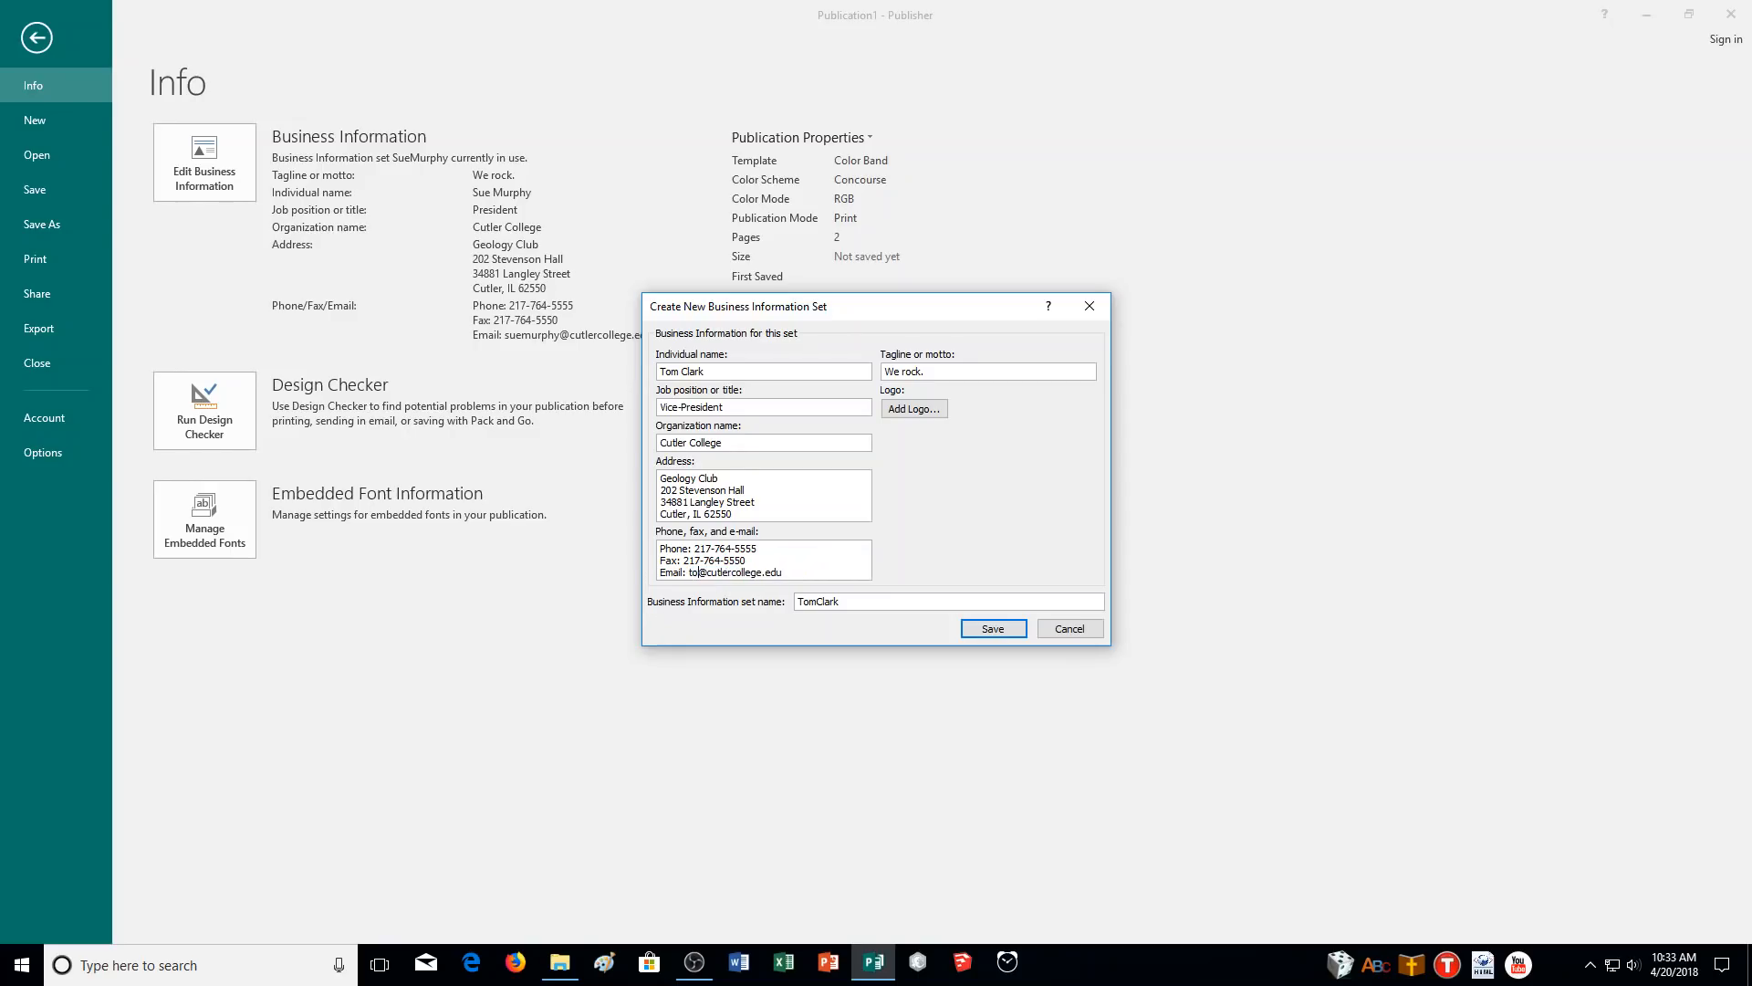
{"action": "left_click", "coordinate": [975, 630]}
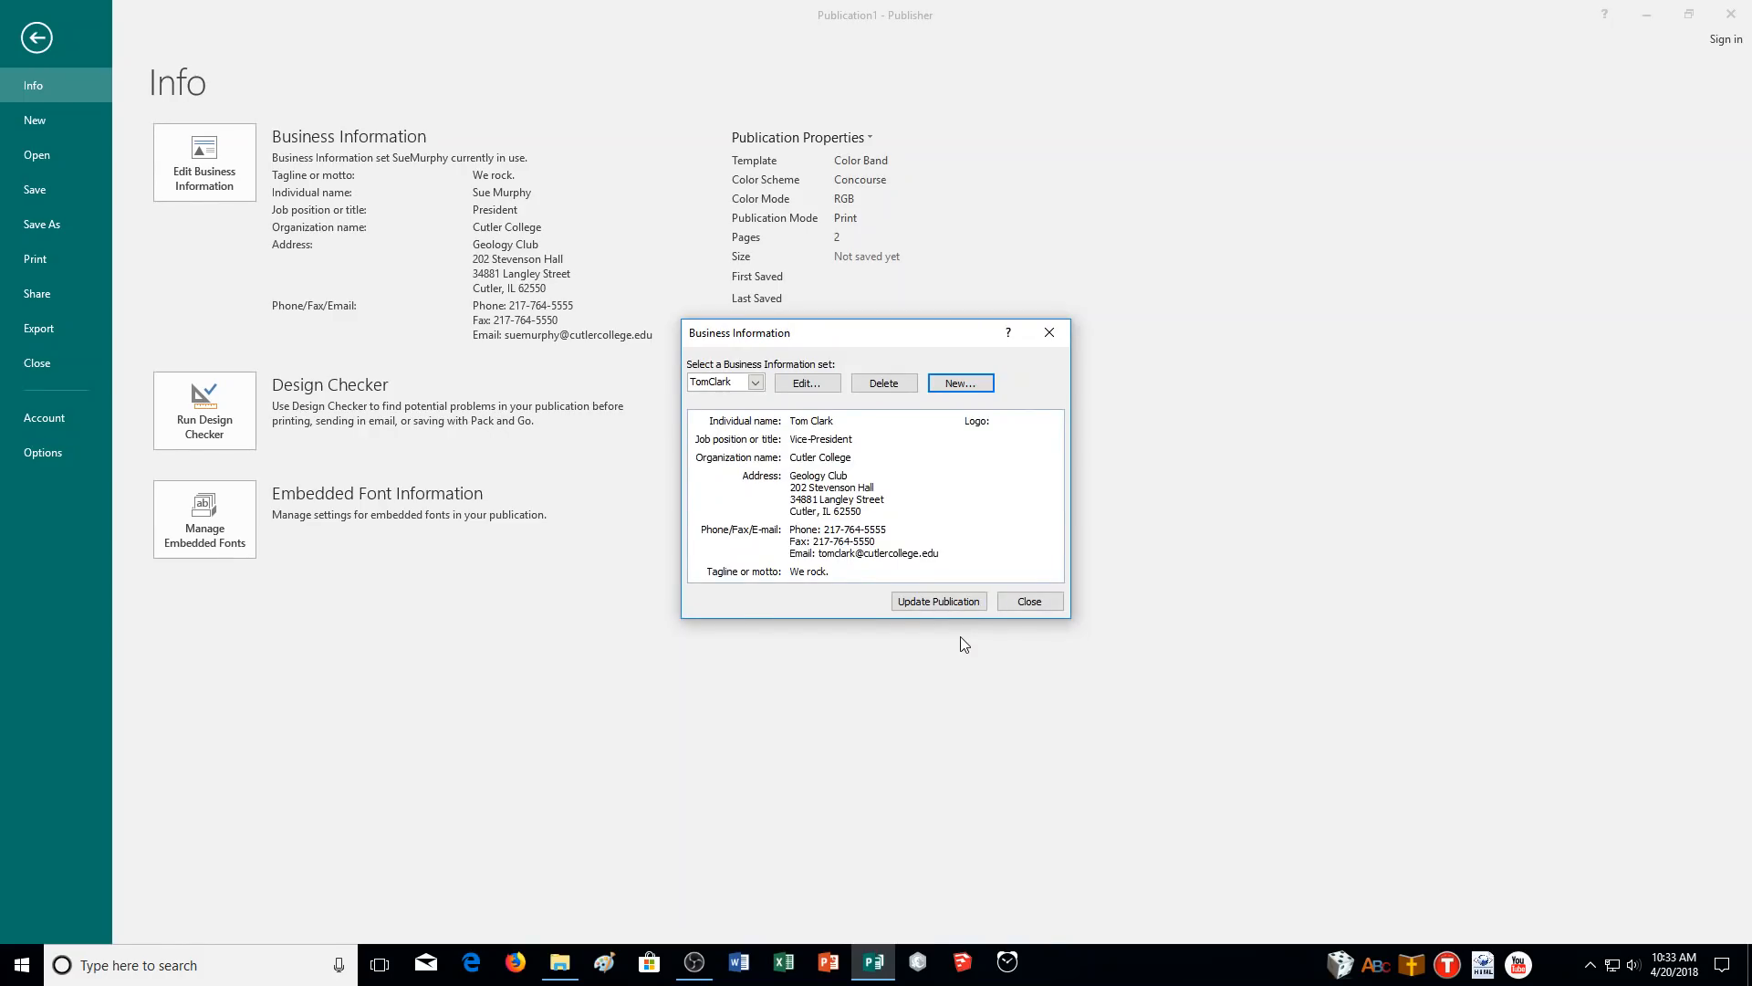
- Select the new Vice-President set and update the publication with it
{"action": "left_click", "coordinate": [756, 382]}
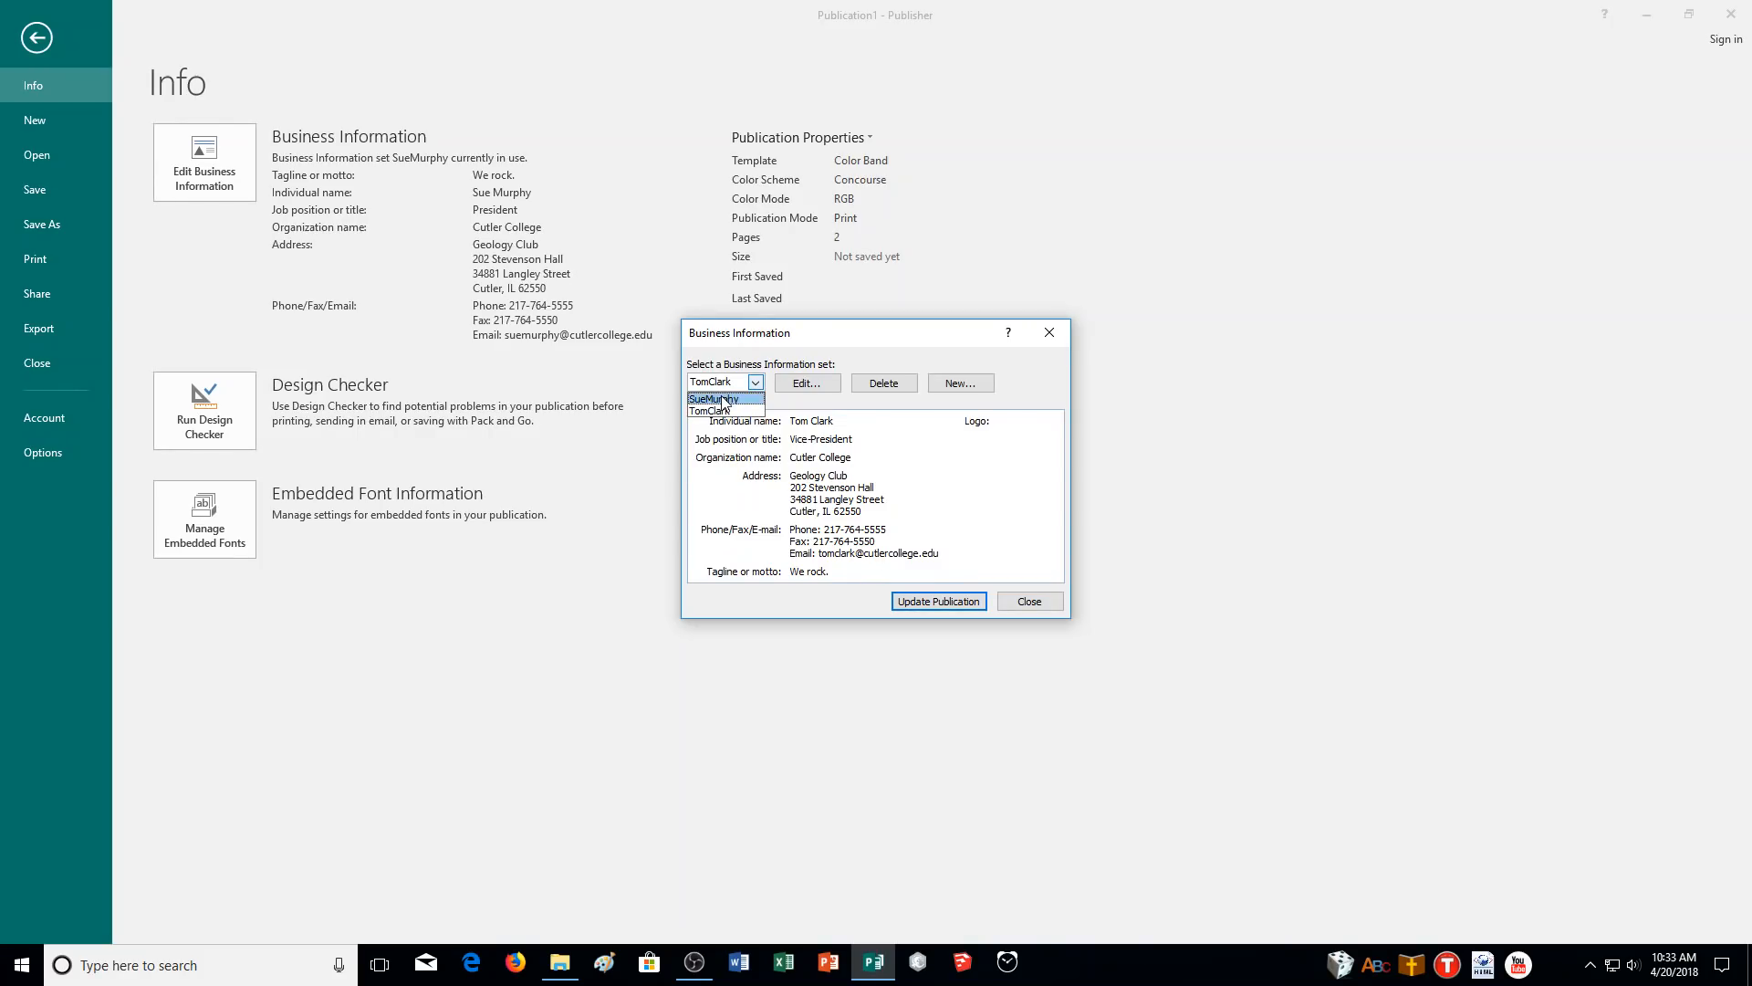
{"action": "left_click", "coordinate": [725, 412]}
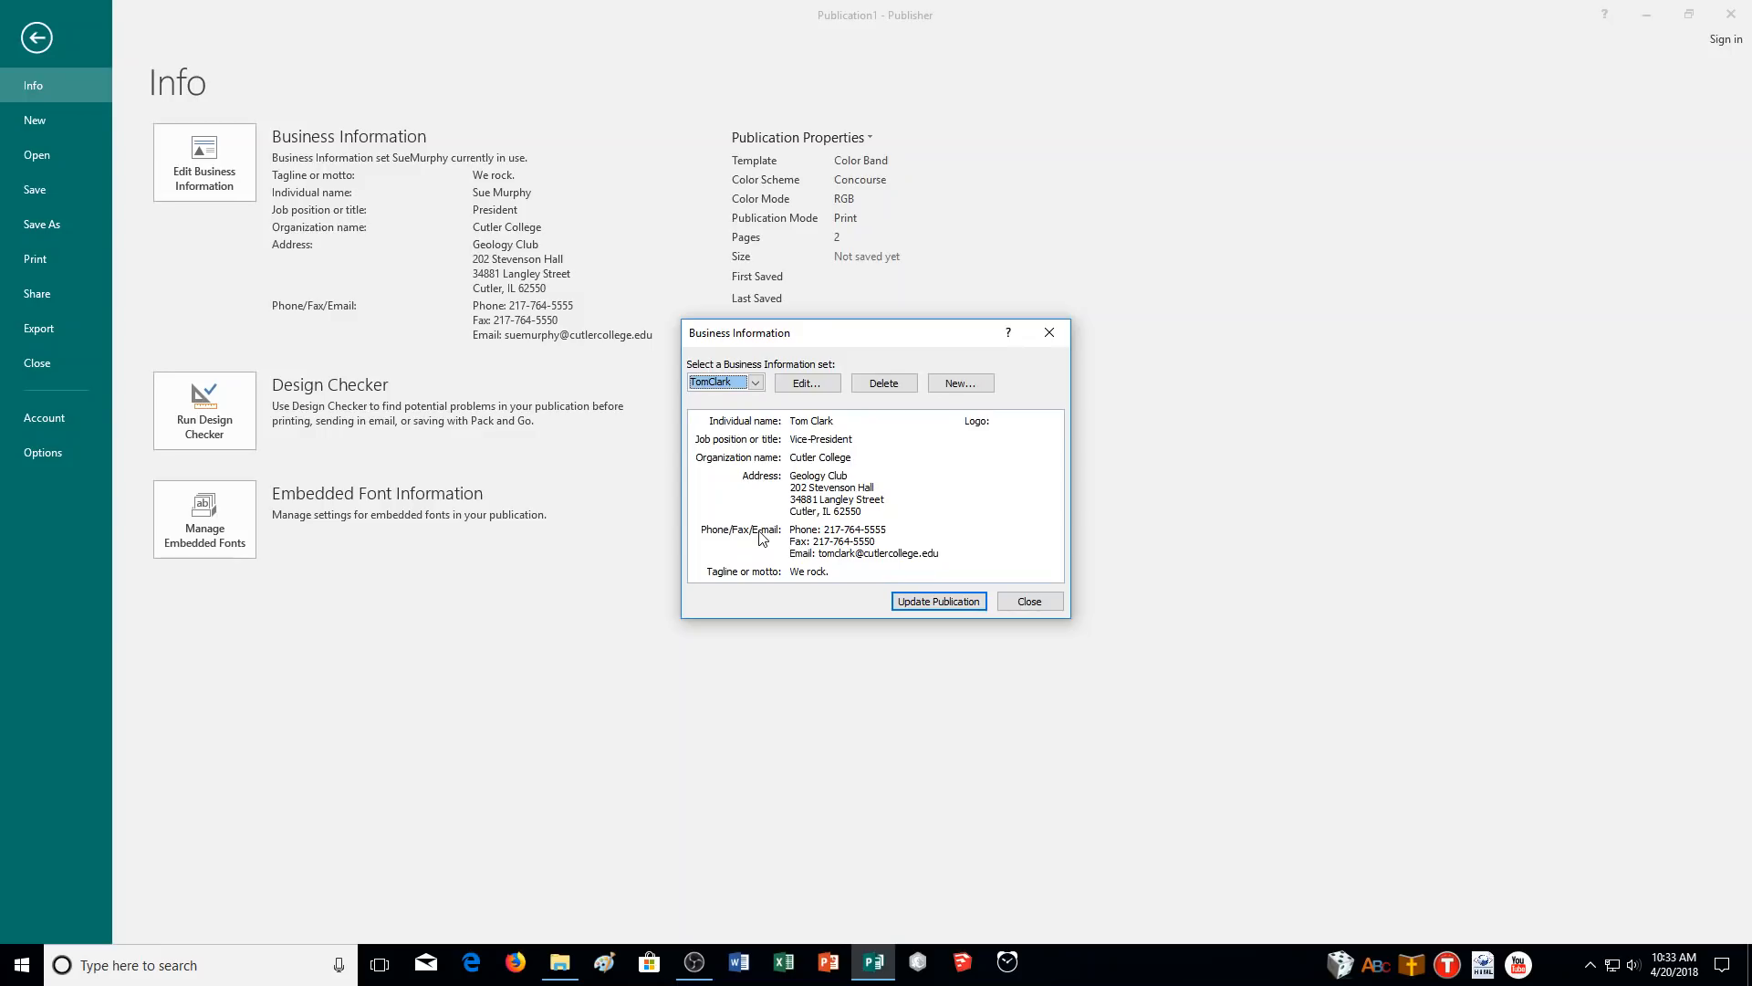
{"action": "left_click", "coordinate": [960, 606]}
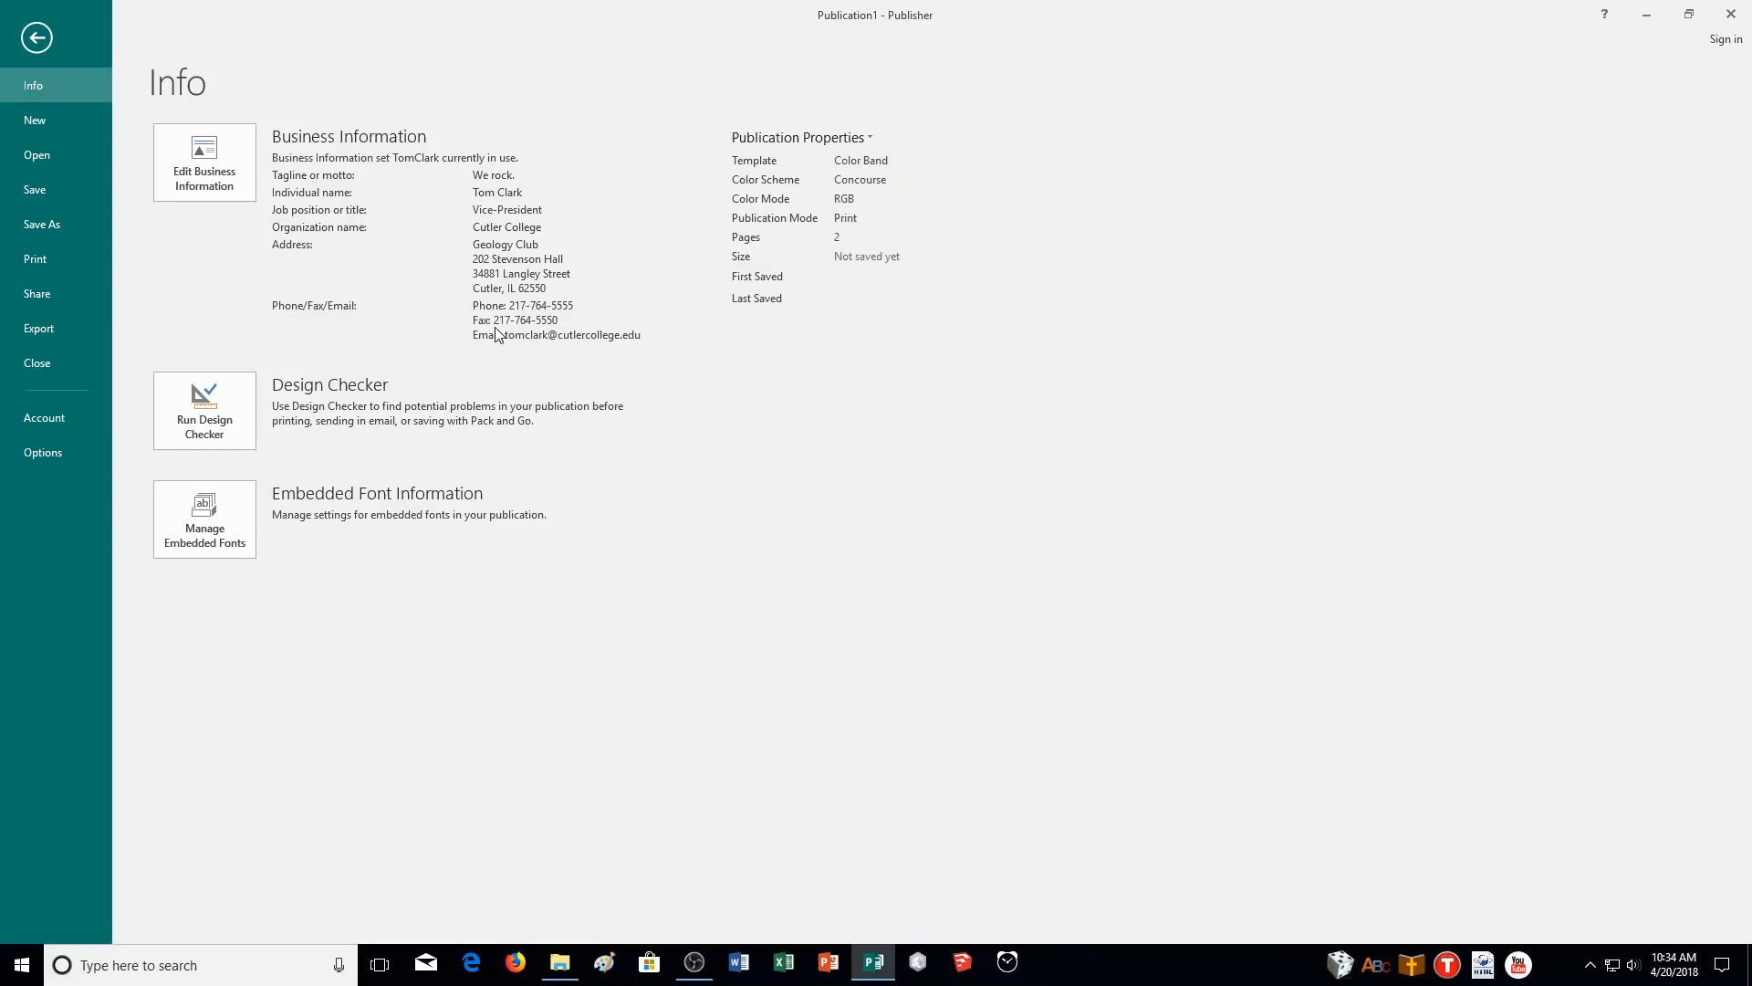
- Return to the flyer and review pages 2 and 1 with the updated contact details
{"action": "left_click", "coordinate": [38, 42]}
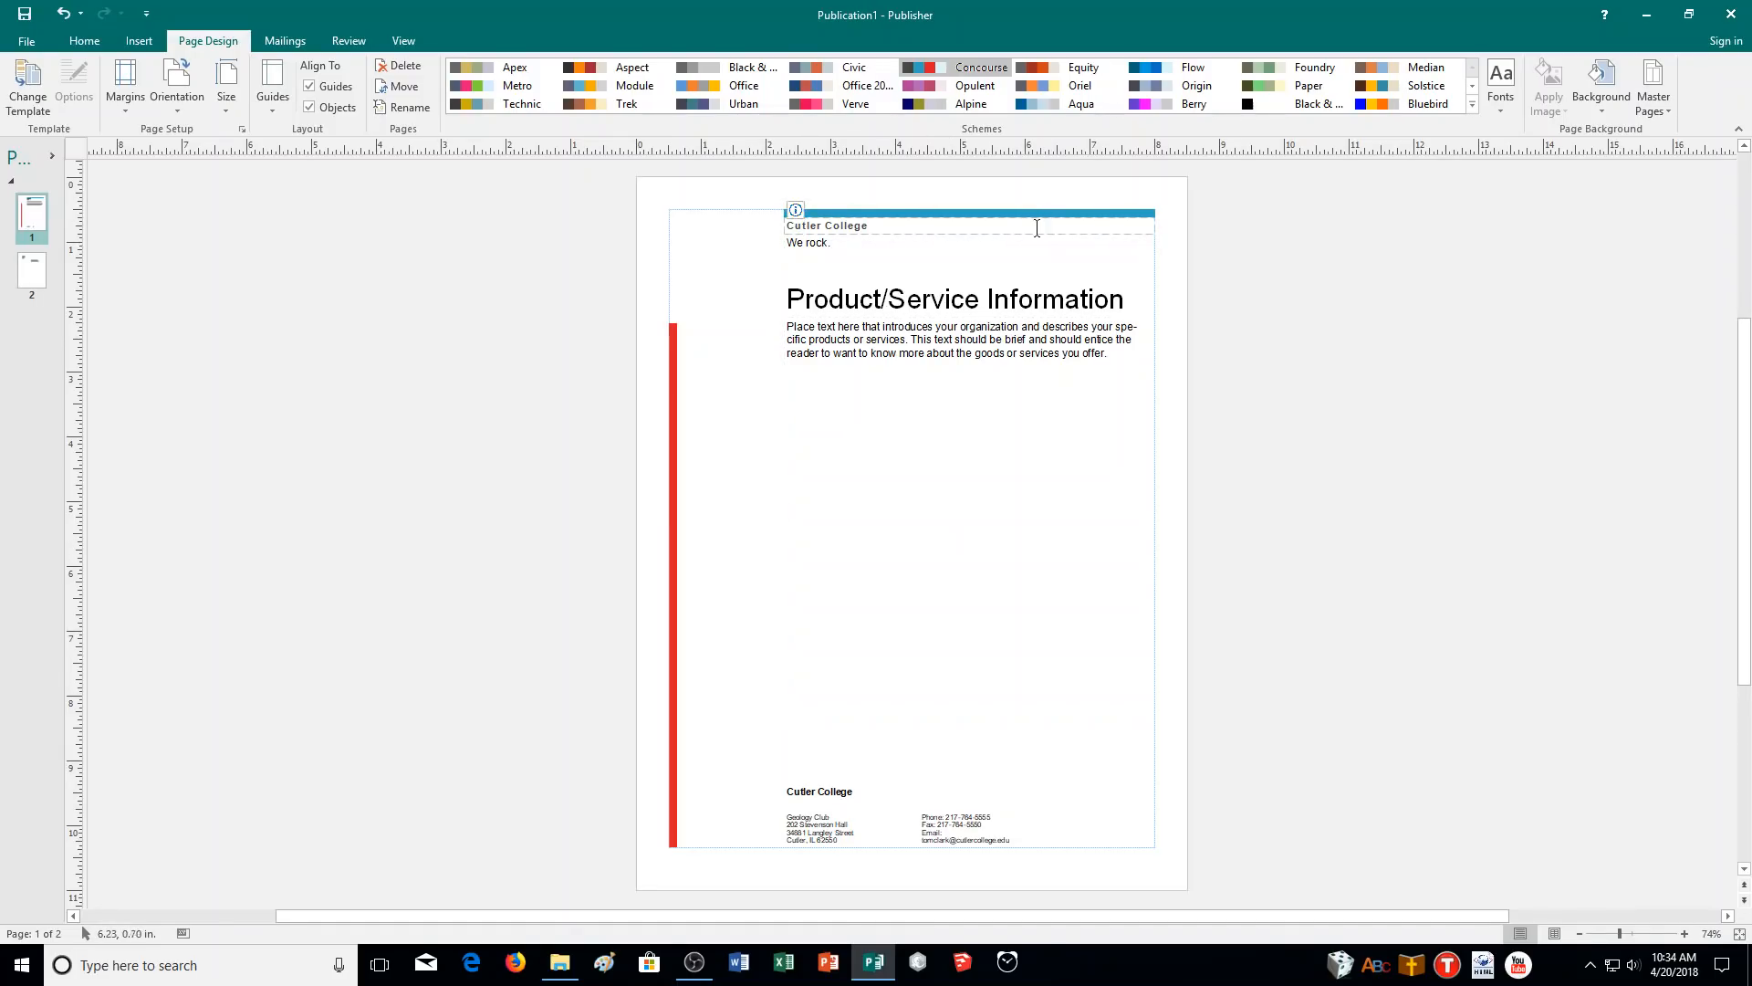
{"action": "left_click", "coordinate": [32, 274]}
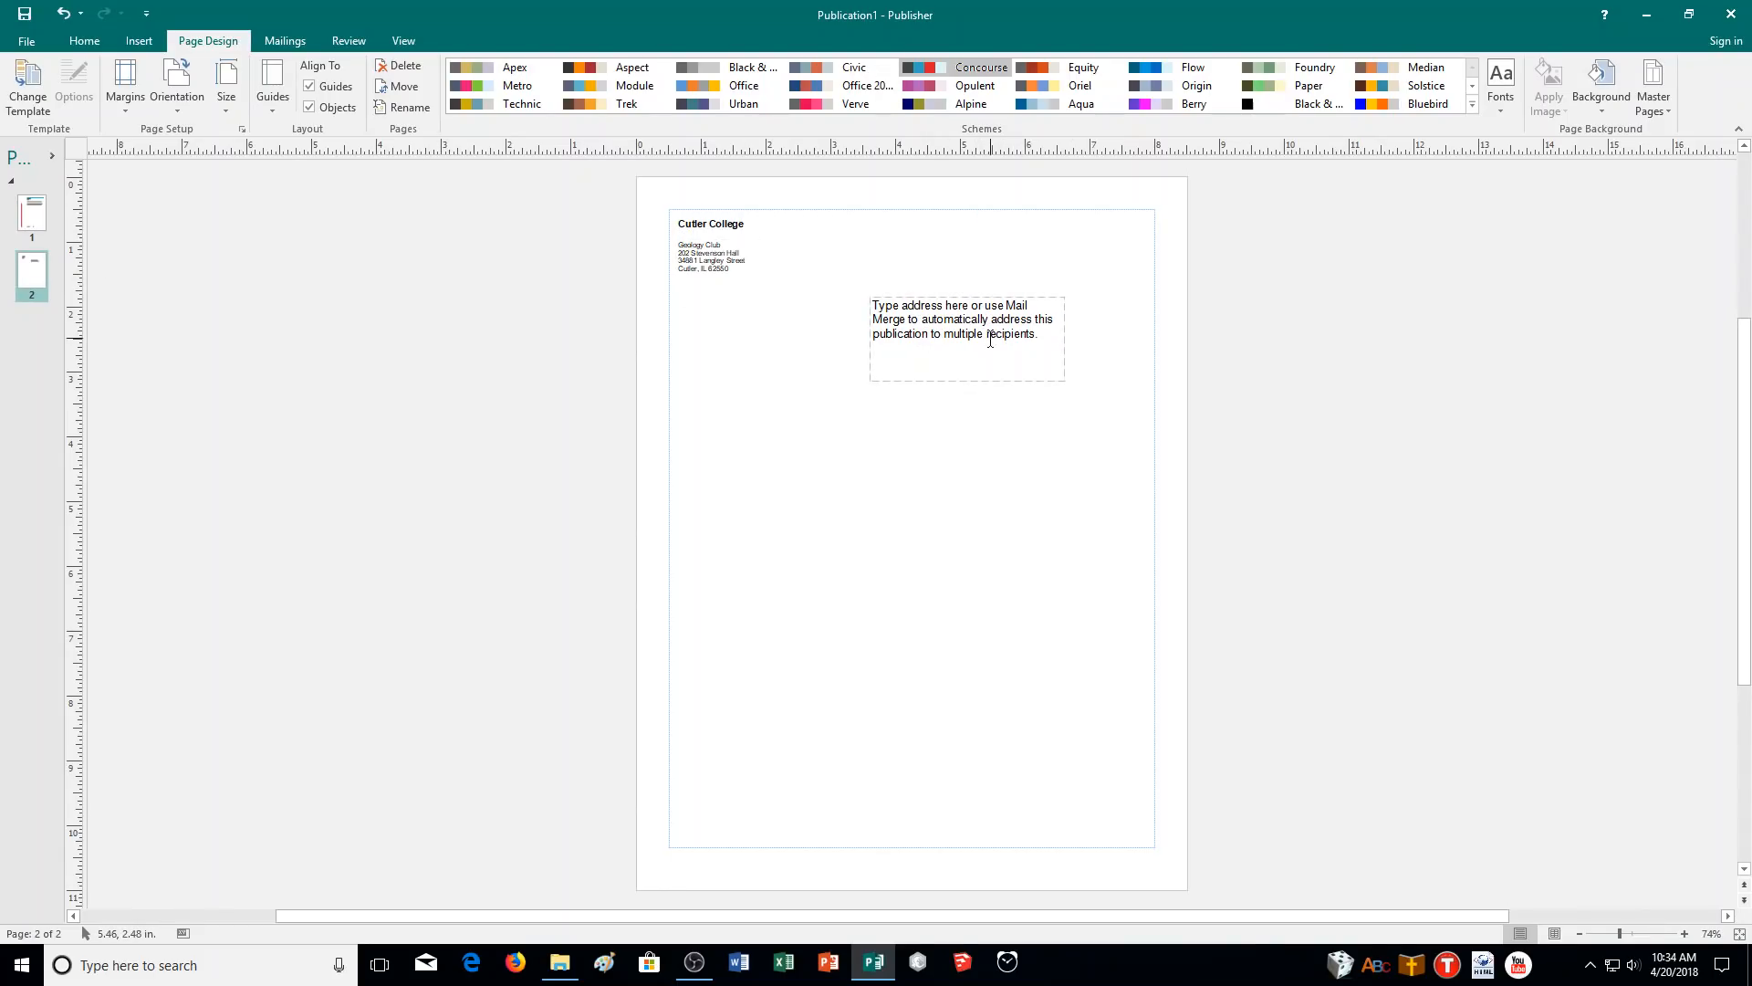
{"action": "left_click", "coordinate": [37, 219]}
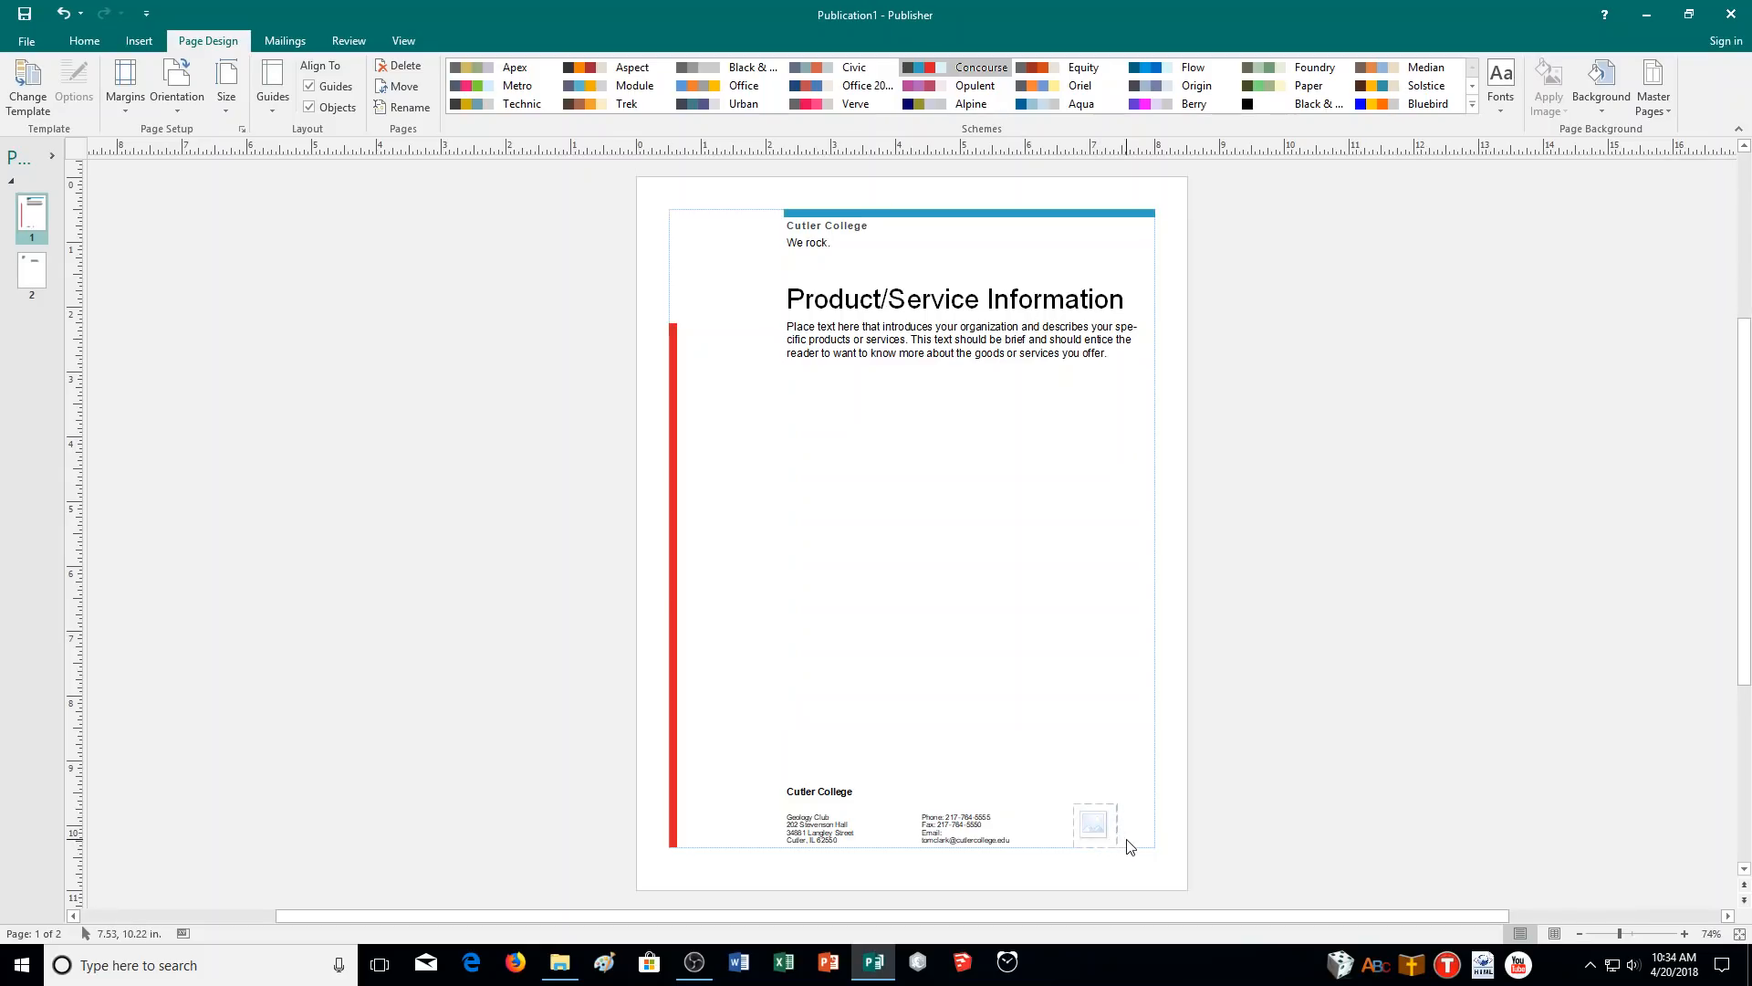
- Select the empty logo placeholder near the page bottom, then deselect it
{"action": "mouse_move", "coordinate": [1100, 835]}
{"action": "left_click", "coordinate": [1113, 811]}
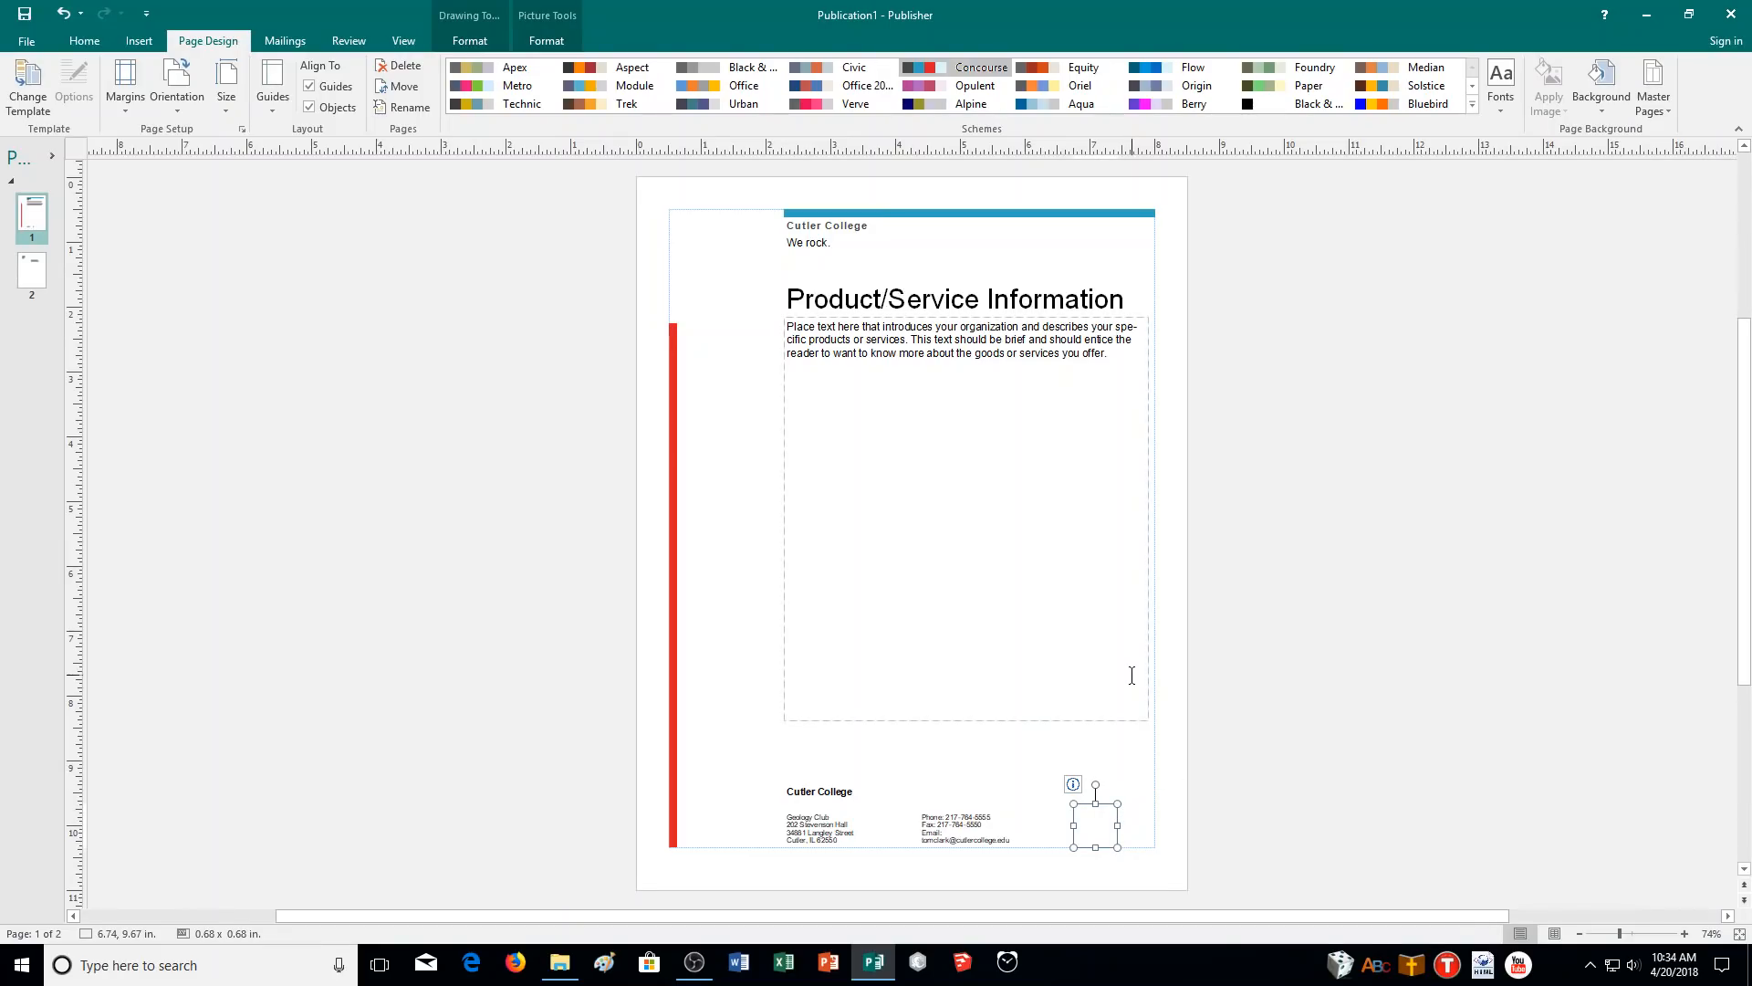
{"action": "left_click", "coordinate": [1181, 812]}
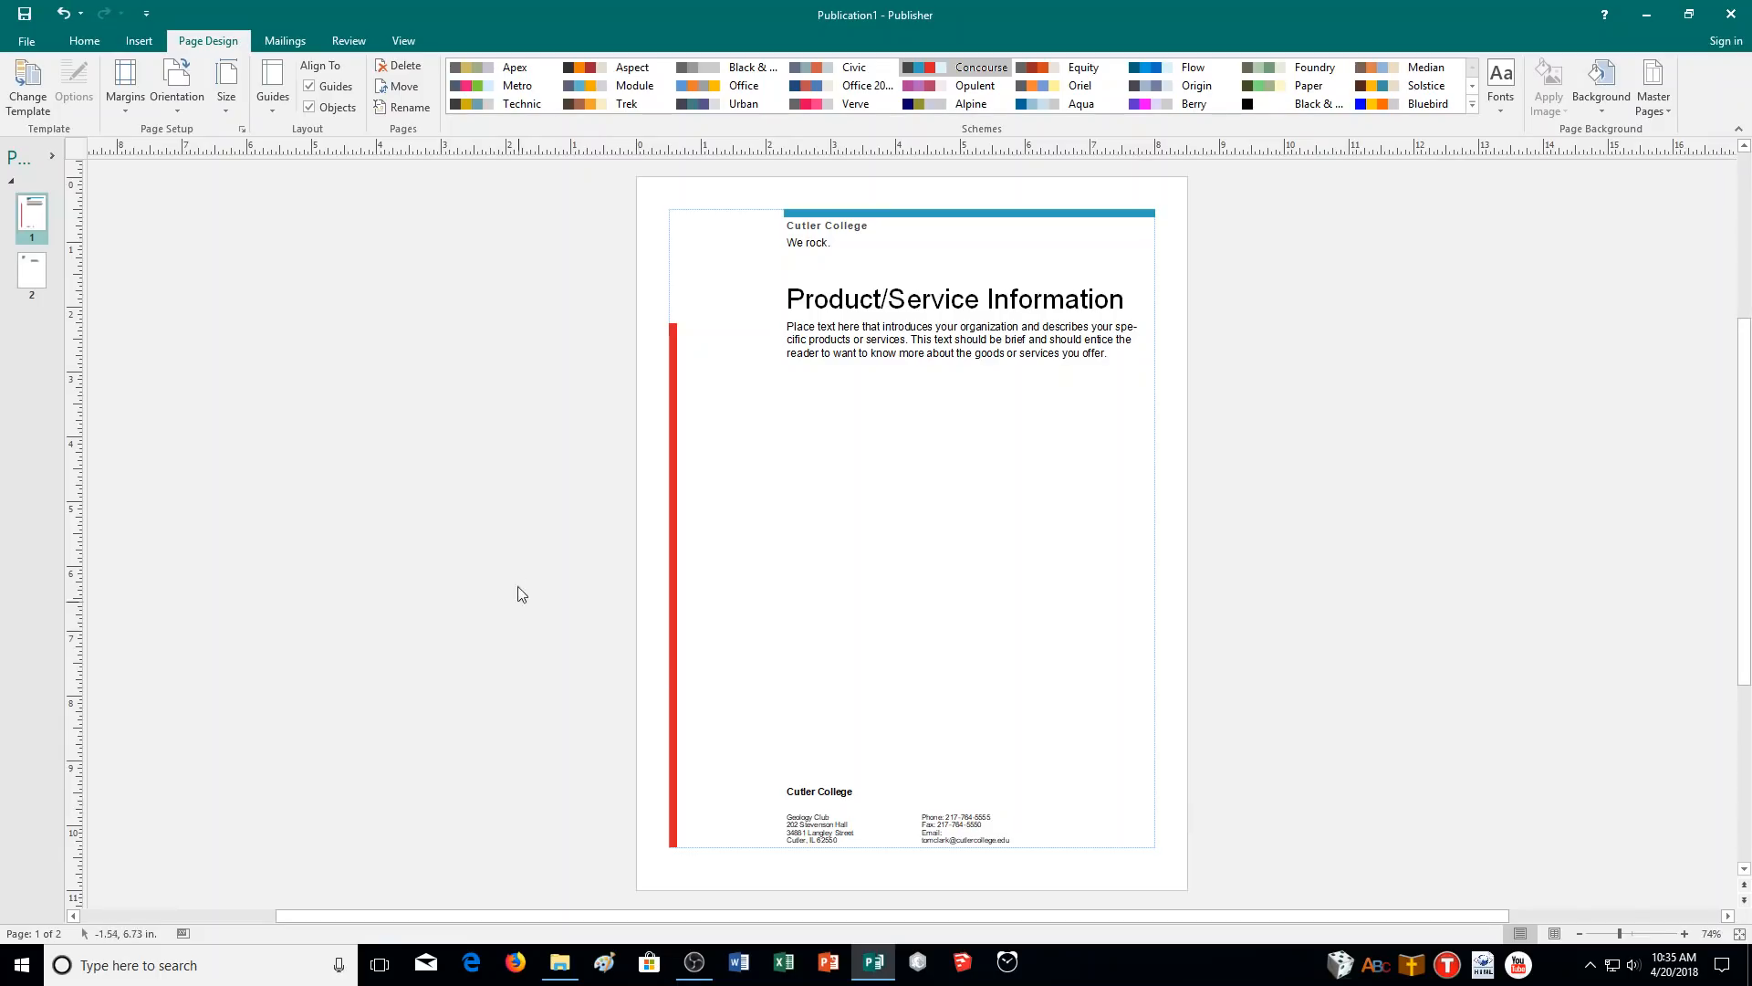
- Draw a small text box in the page's bottom-right corner and type 'Last update:'
{"action": "left_click", "coordinate": [152, 42]}
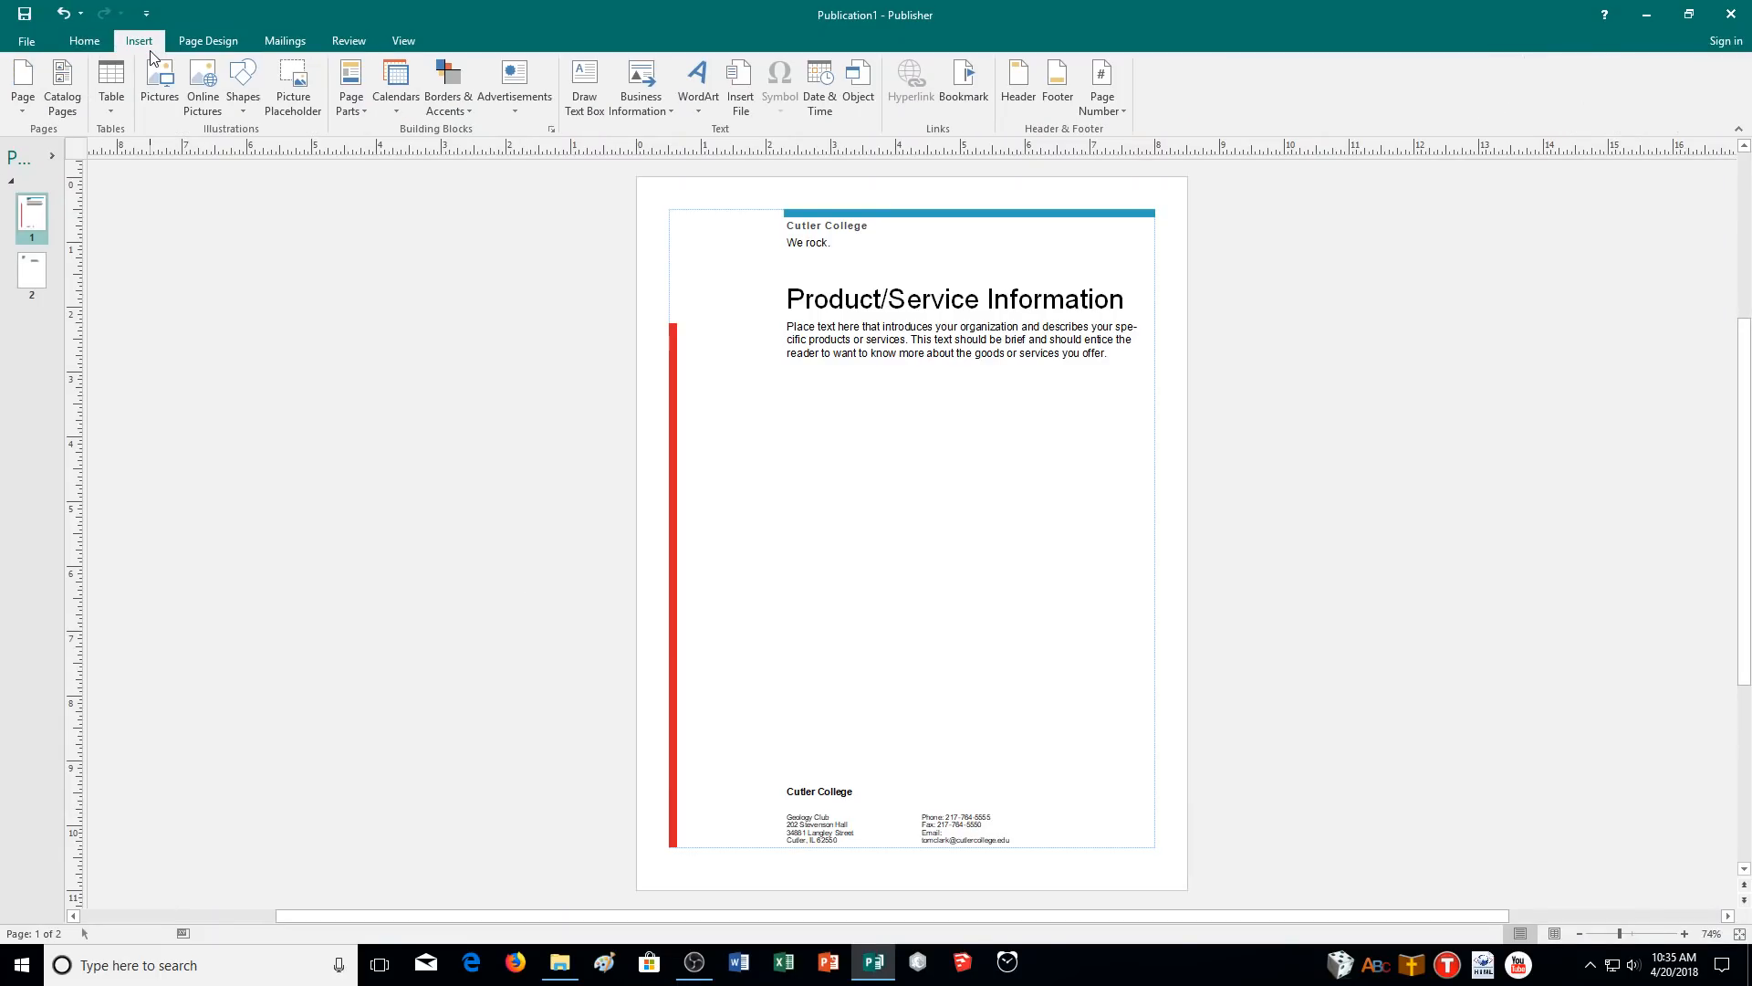
{"action": "left_click", "coordinate": [86, 42]}
{"action": "left_click", "coordinate": [618, 105]}
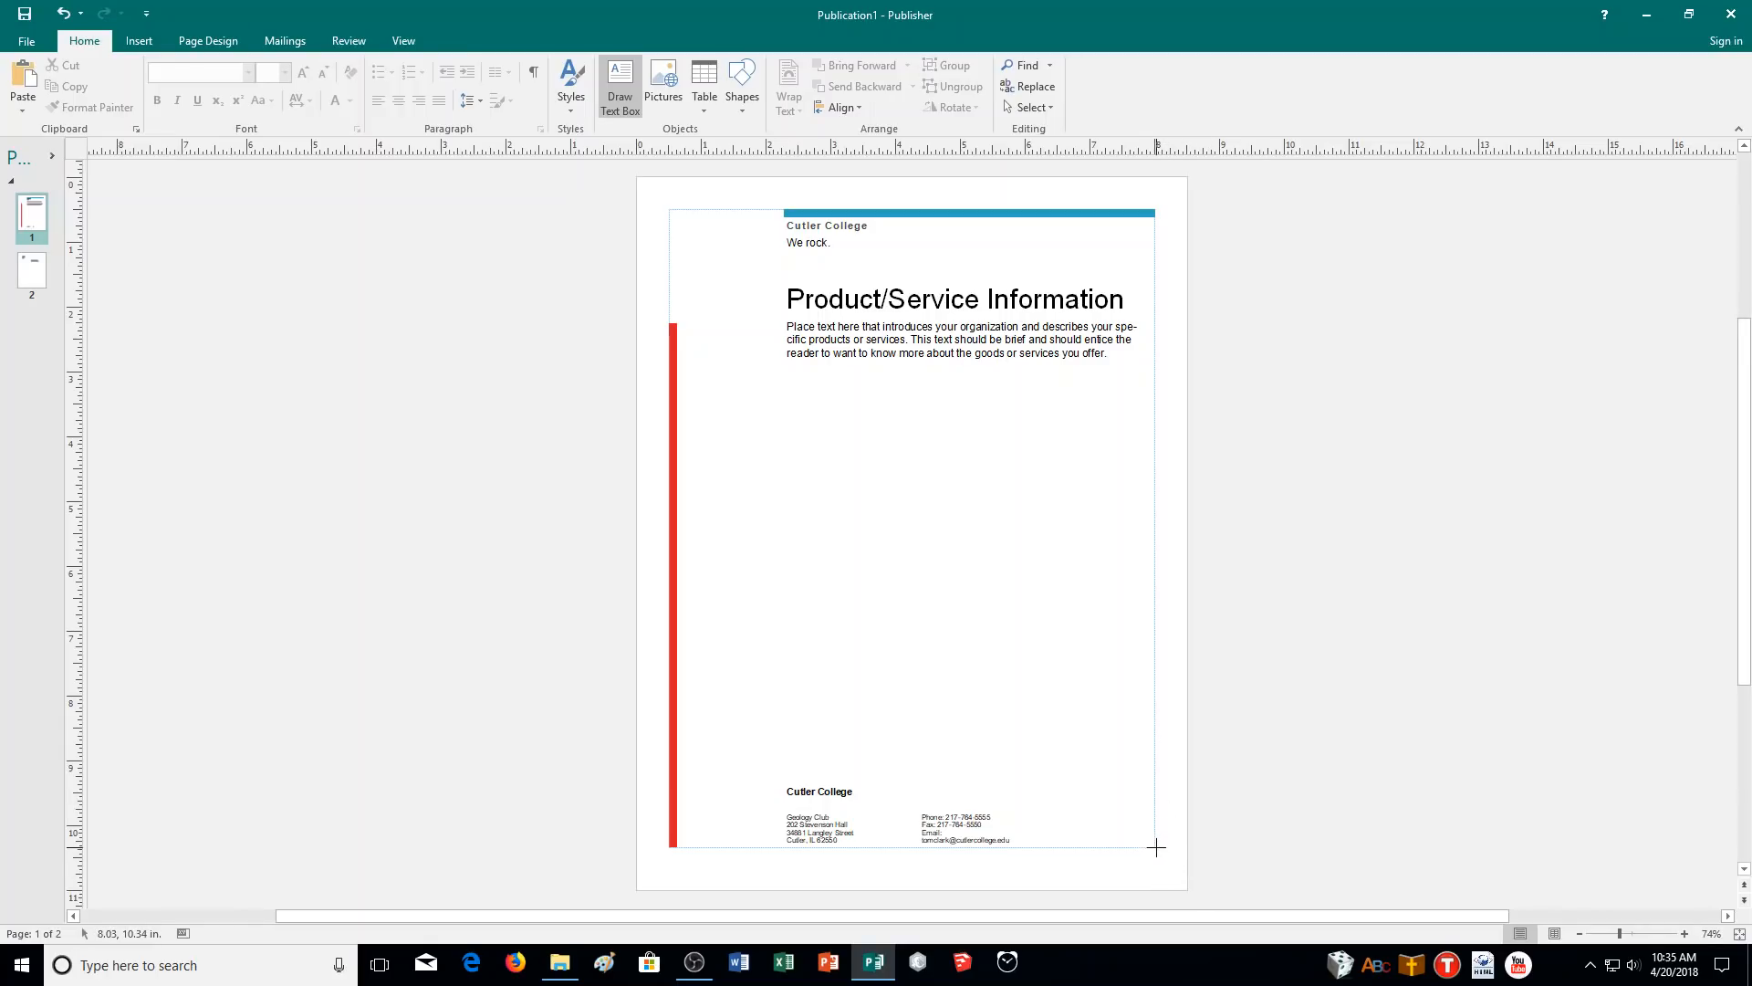
{"action": "mouse_move", "coordinate": [1157, 847]}
{"action": "left_mouse_down"}
{"action": "mouse_move", "coordinate": [1056, 848]}
{"action": "mouse_move", "coordinate": [1054, 819]}
{"action": "mouse_move", "coordinate": [1064, 892]}
{"action": "mouse_move", "coordinate": [1057, 747]}
{"action": "left_mouse_up"}
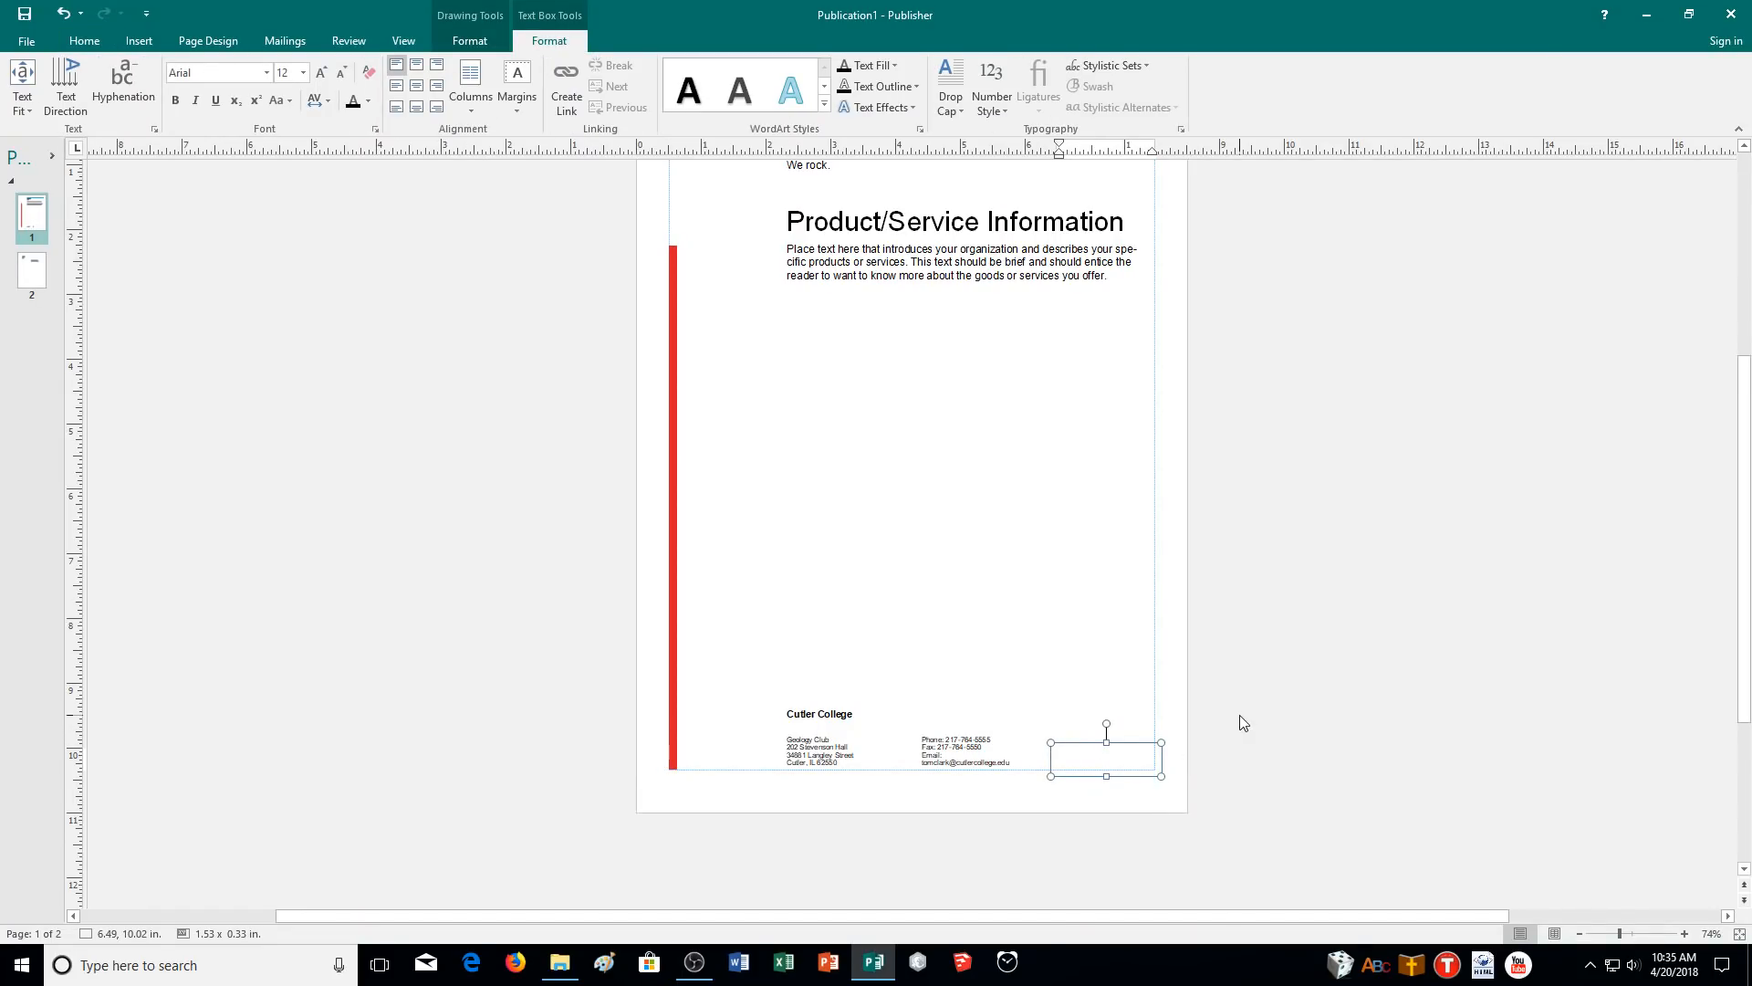
{"action": "type", "text": "Last update:"}
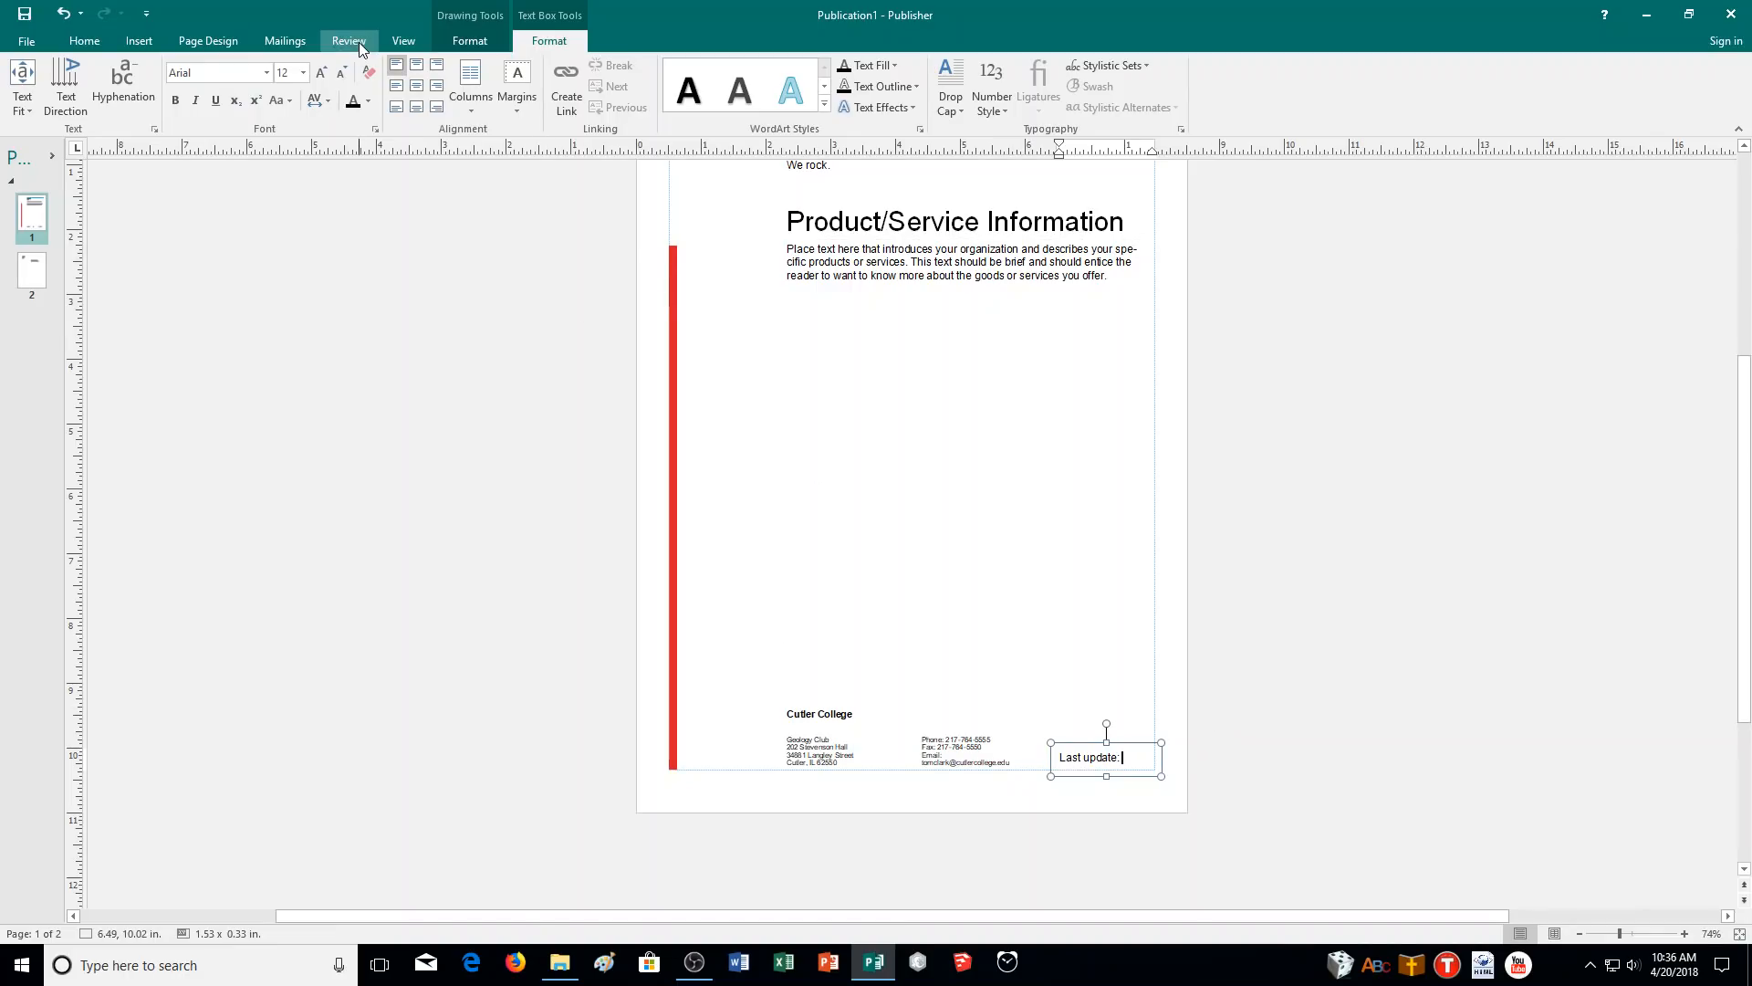
{"action": "scroll", "coordinate": [470, 536], "scroll_direction": "up", "scroll_amount": 2}
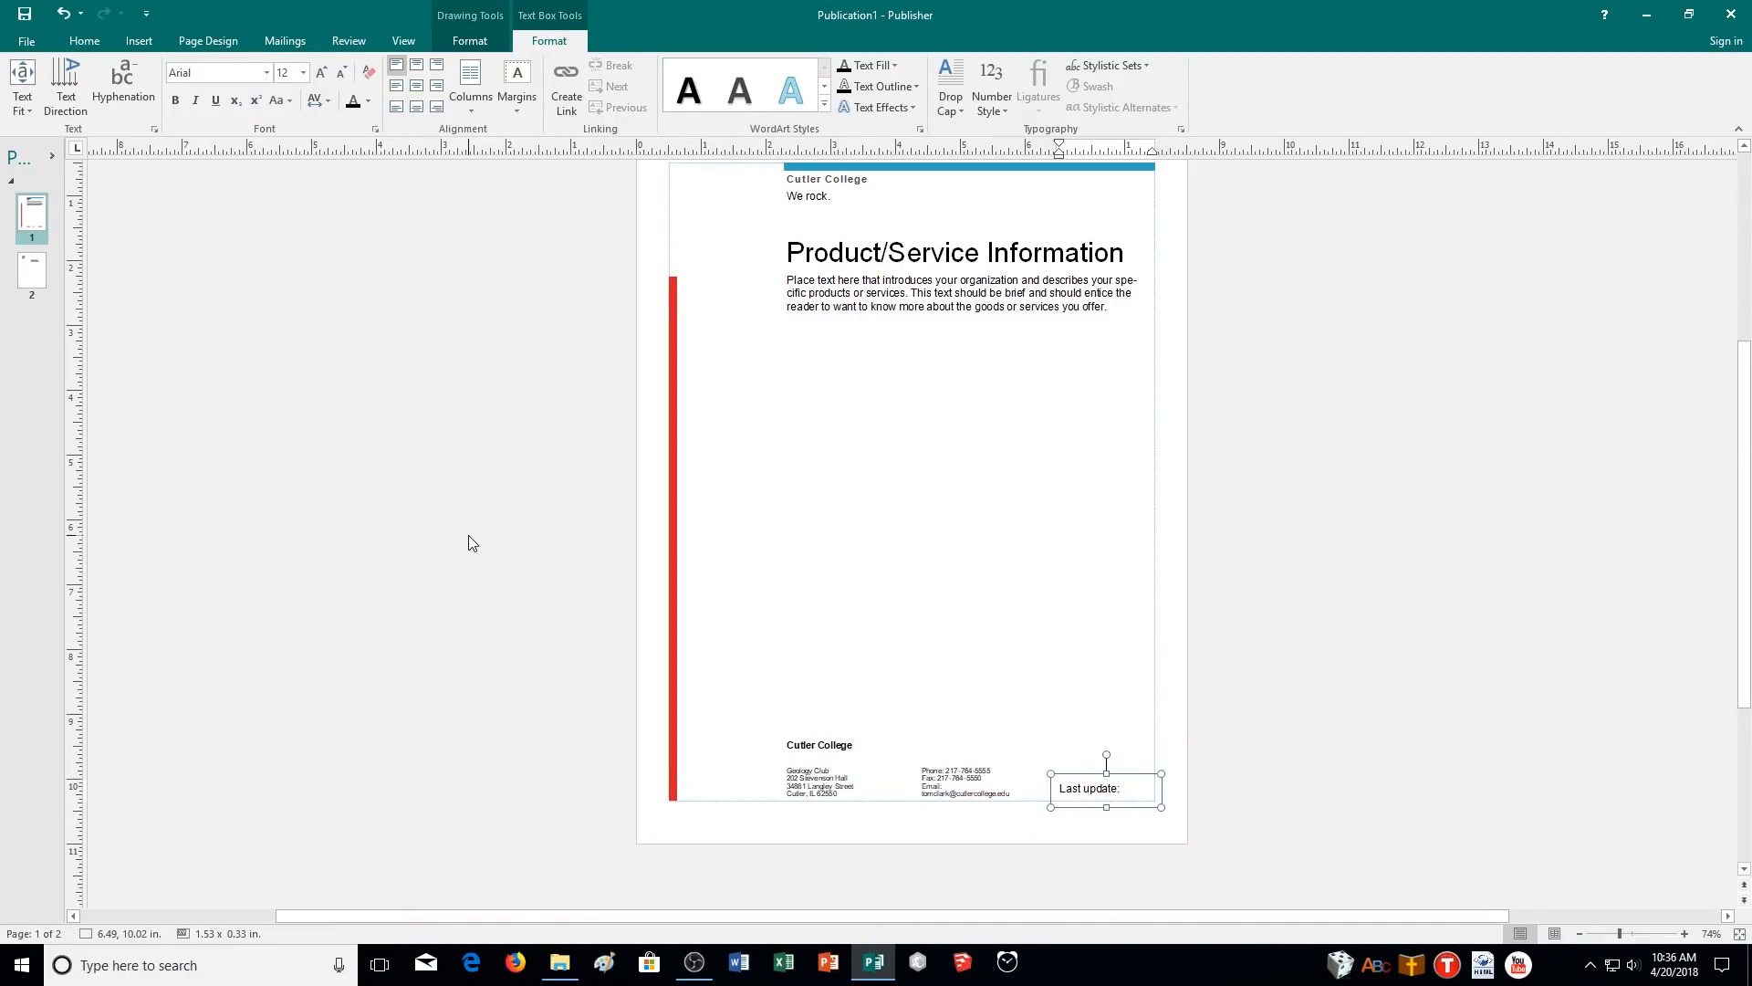
{"action": "scroll", "coordinate": [469, 544], "scroll_direction": "down", "scroll_amount": 1}
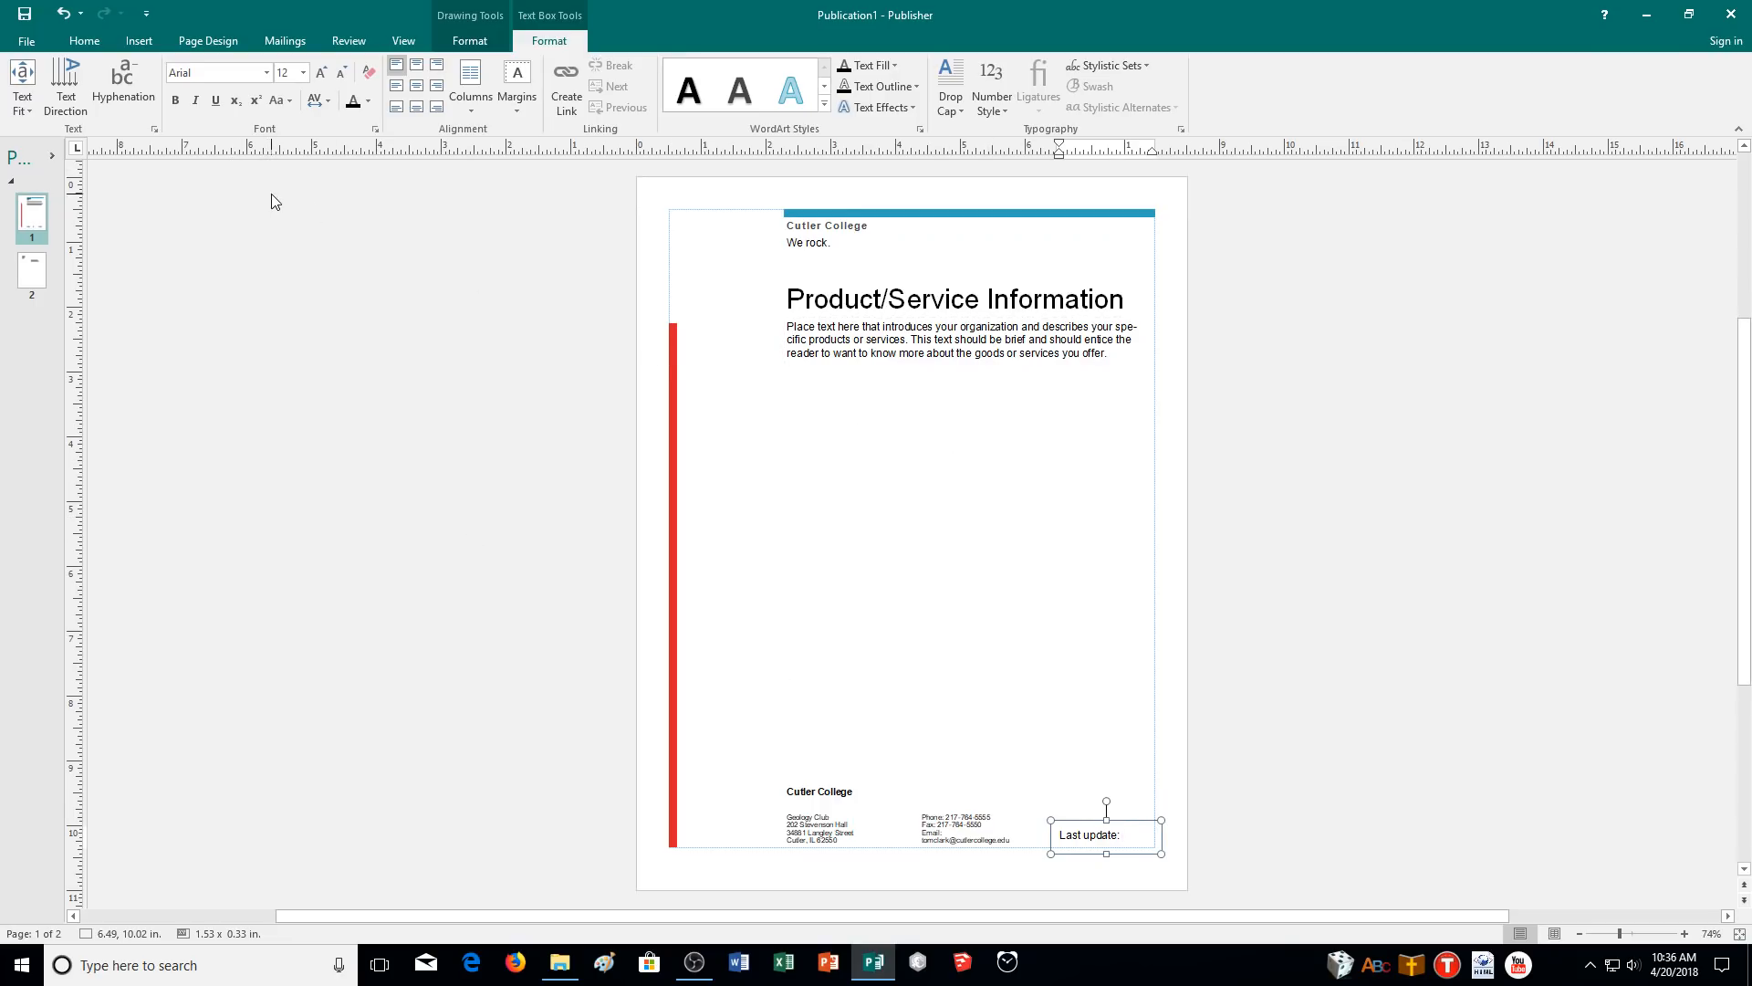
- Insert the date 4/20/2018, set to update automatically, after 'Last update:'
{"action": "left_click", "coordinate": [471, 38]}
{"action": "left_click", "coordinate": [183, 41]}
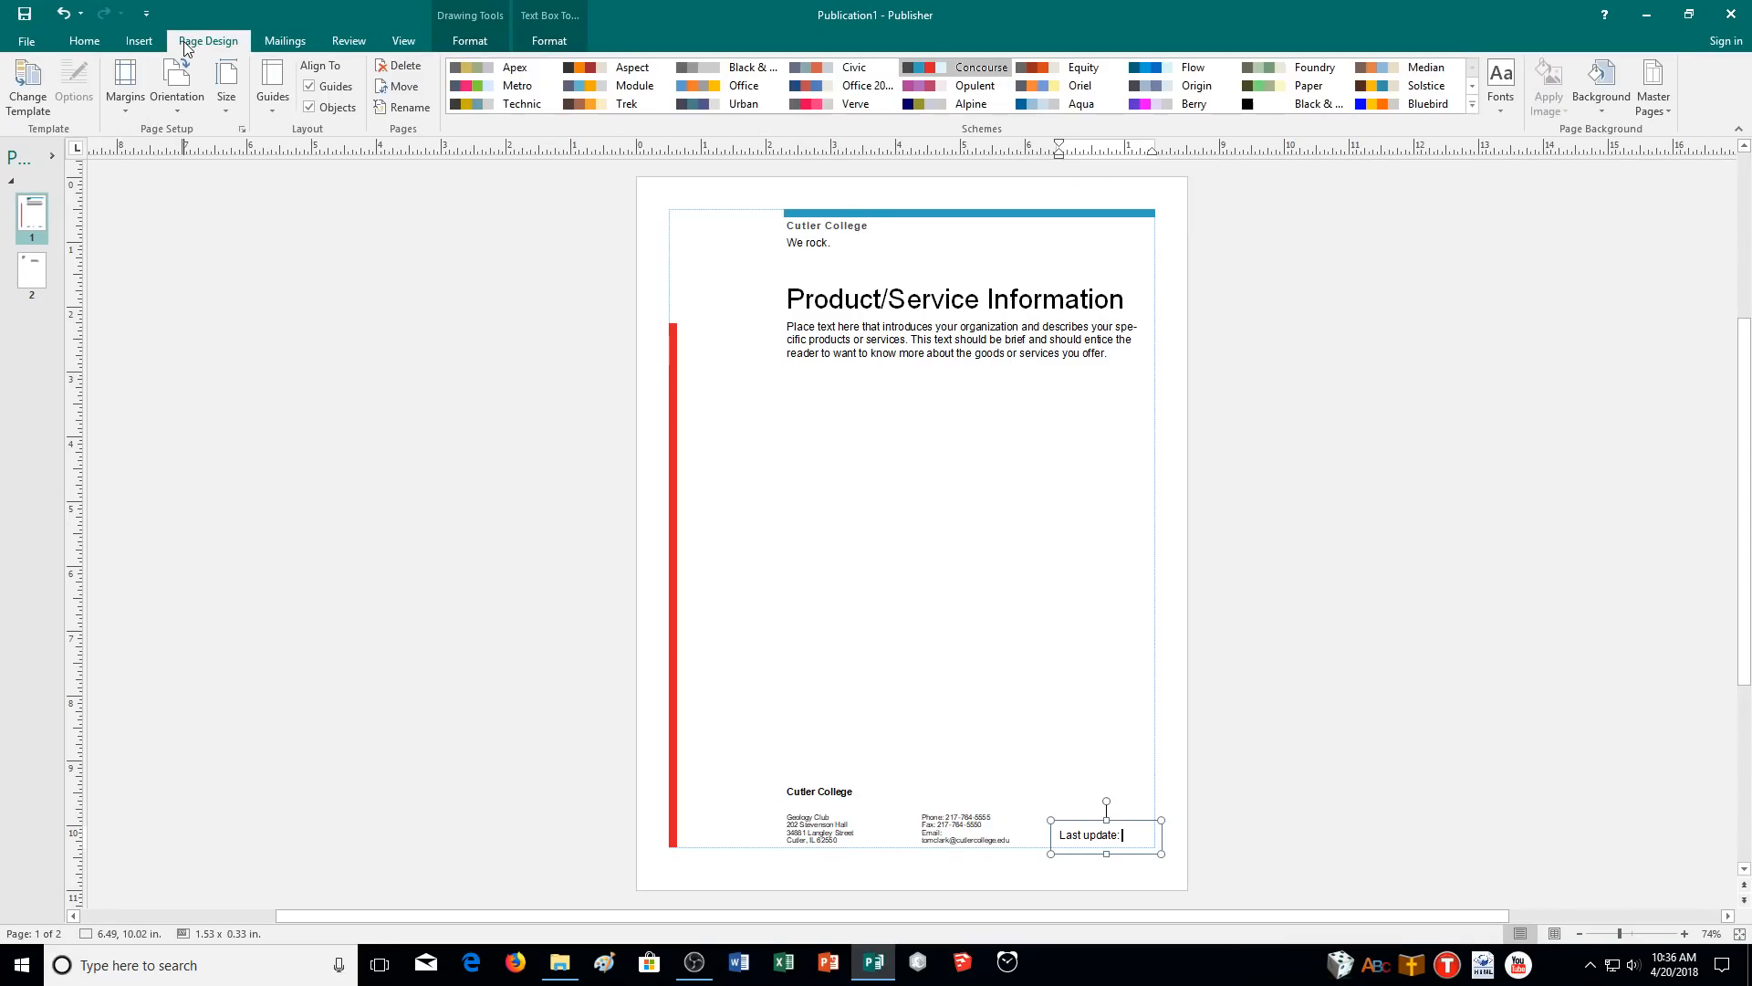
{"action": "left_click", "coordinate": [108, 42]}
{"action": "left_click", "coordinate": [128, 41]}
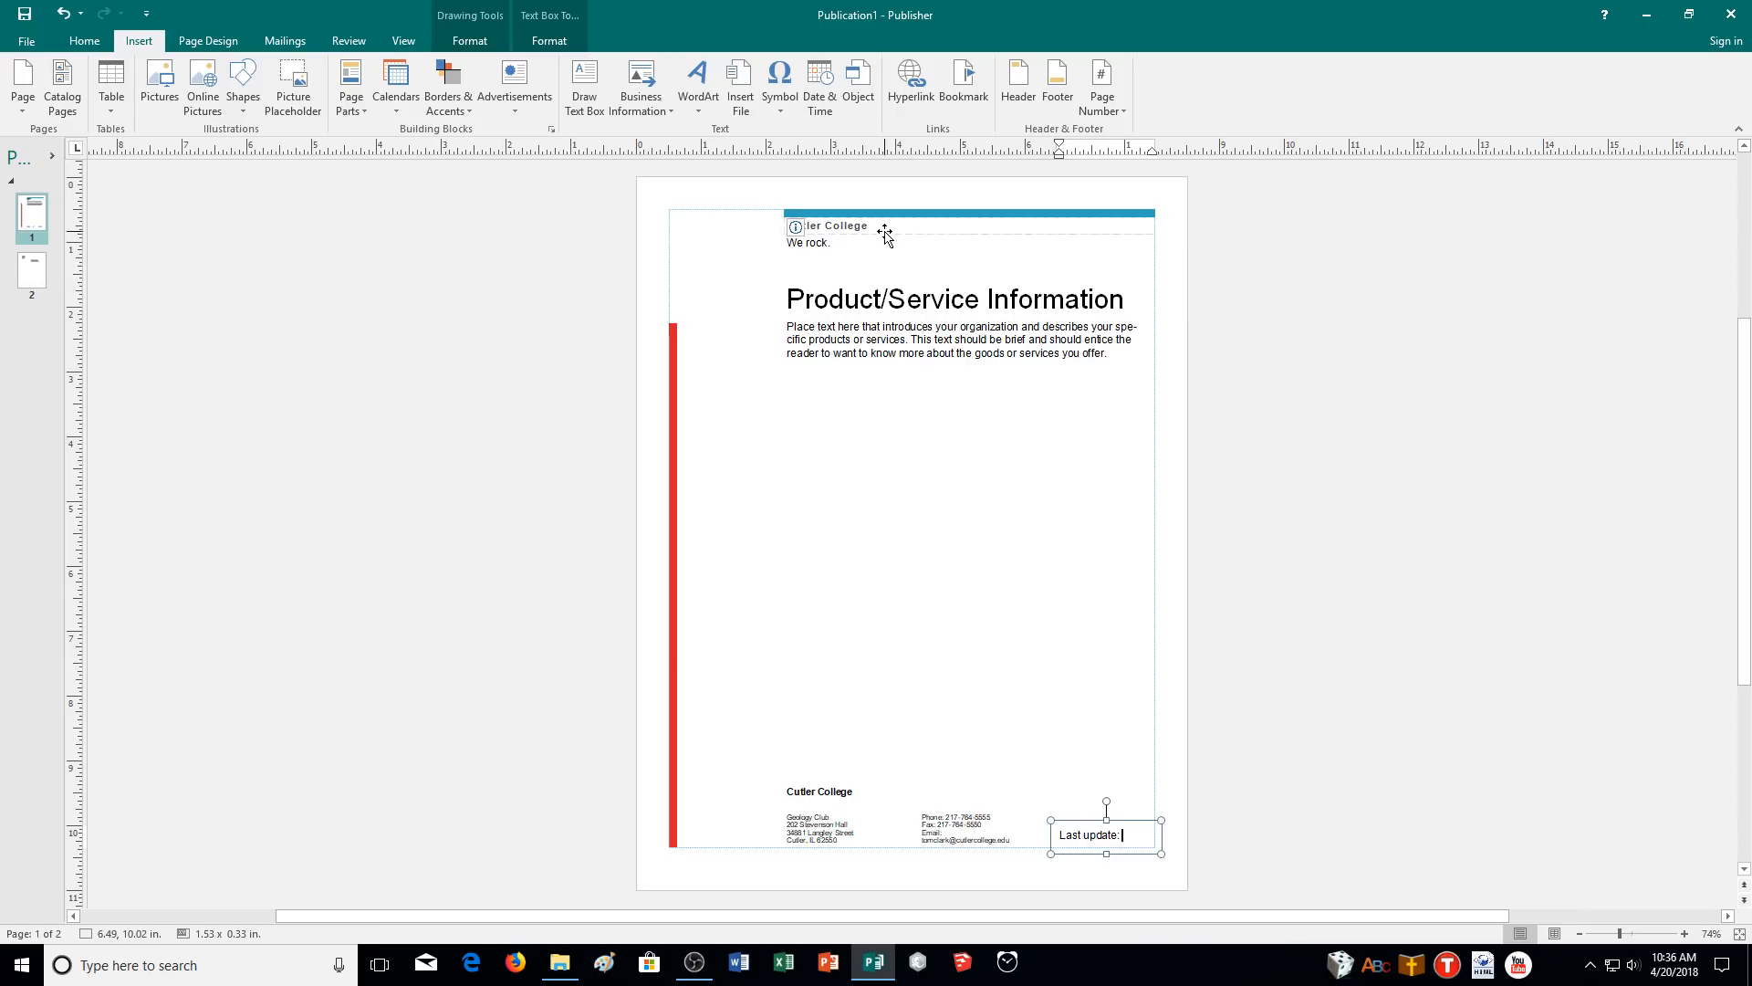
{"action": "left_click", "coordinate": [818, 110]}
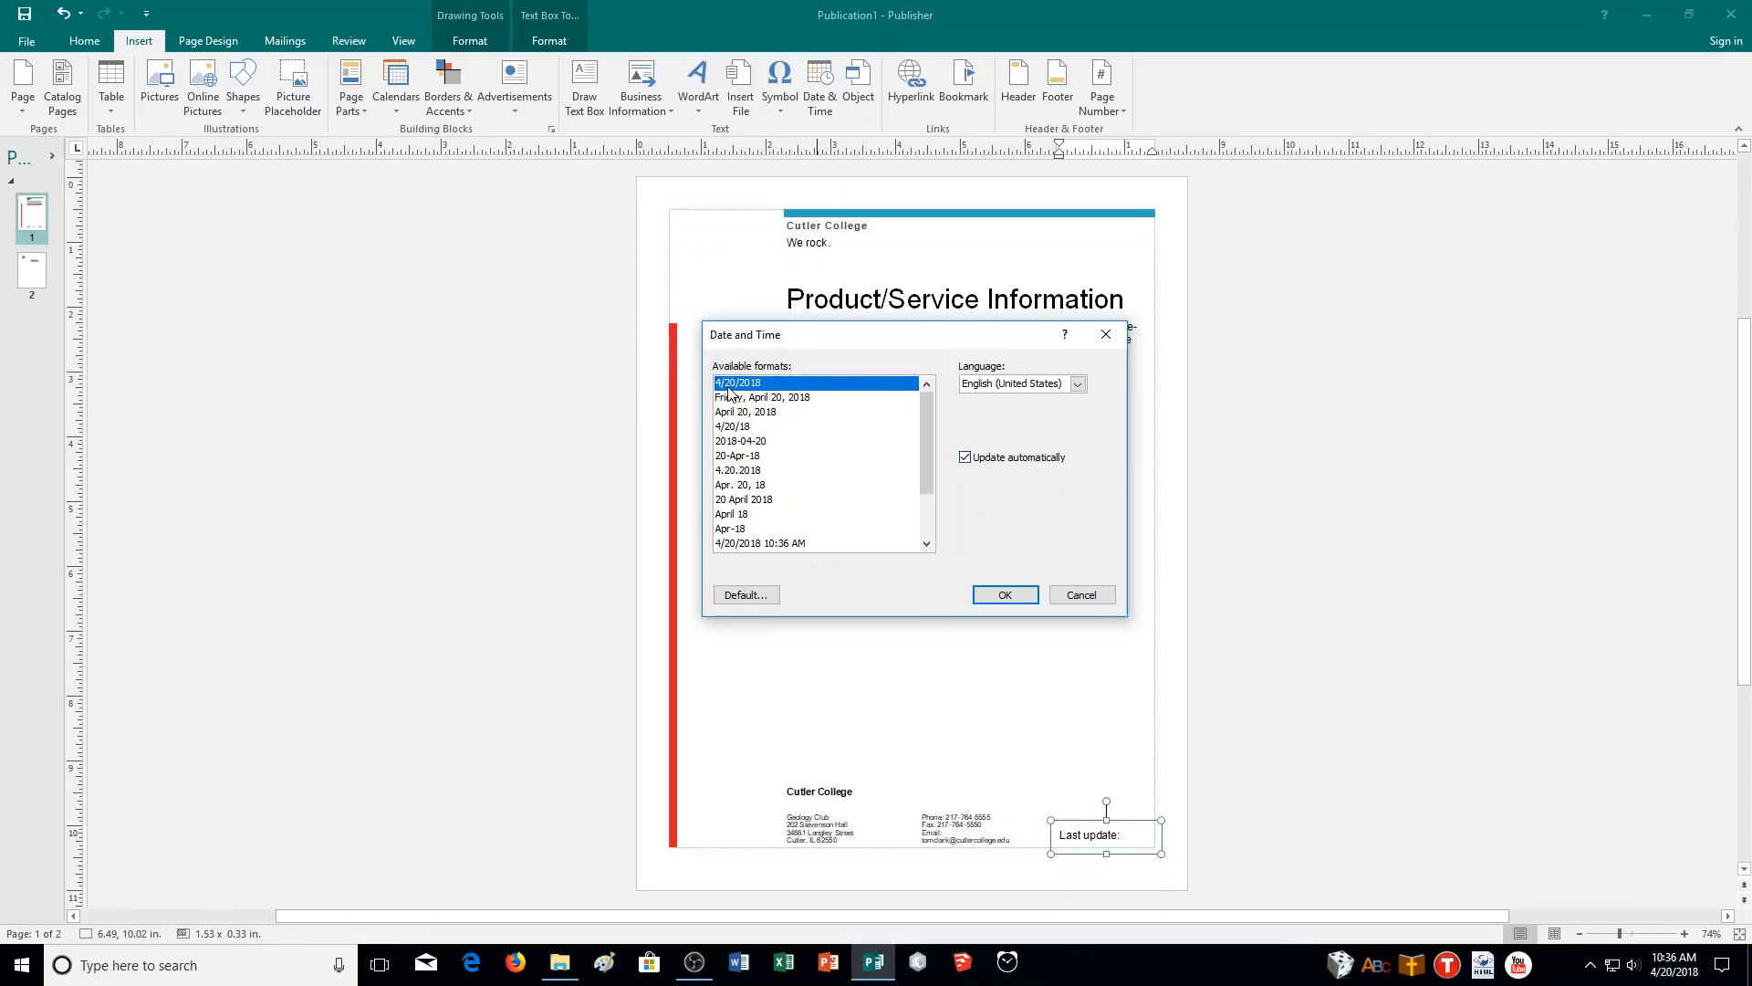
{"action": "left_click", "coordinate": [995, 602]}
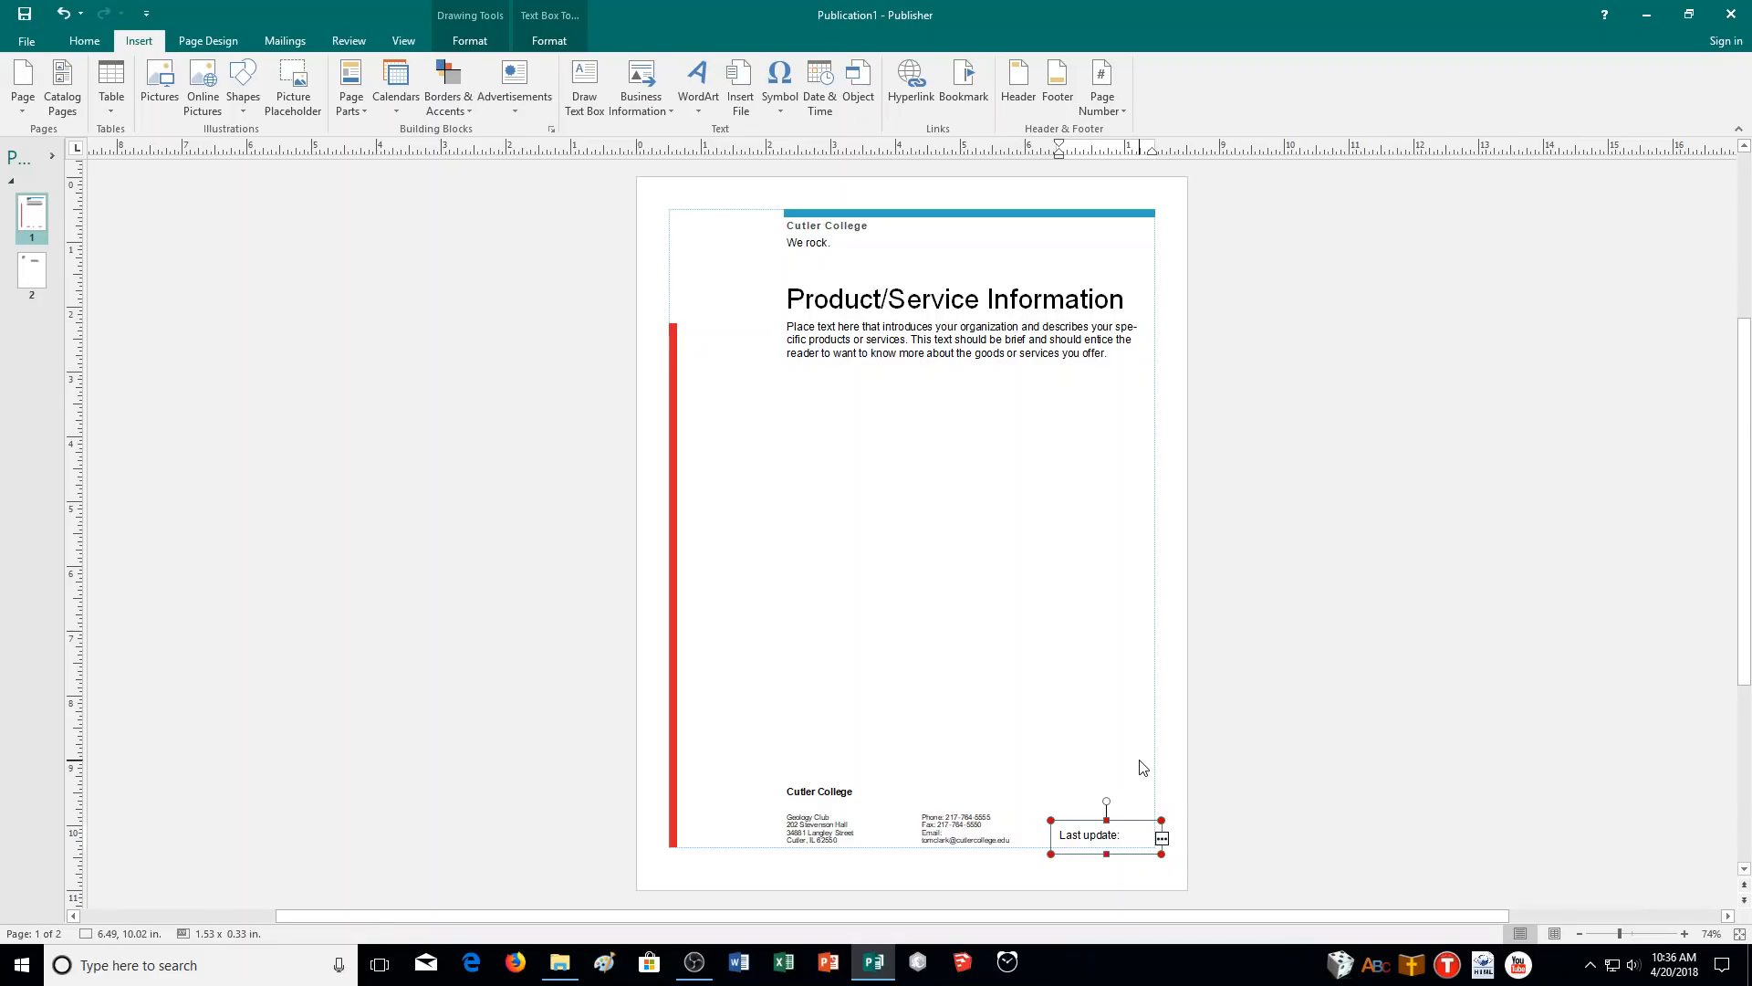
{"action": "left_click", "coordinate": [903, 315]}
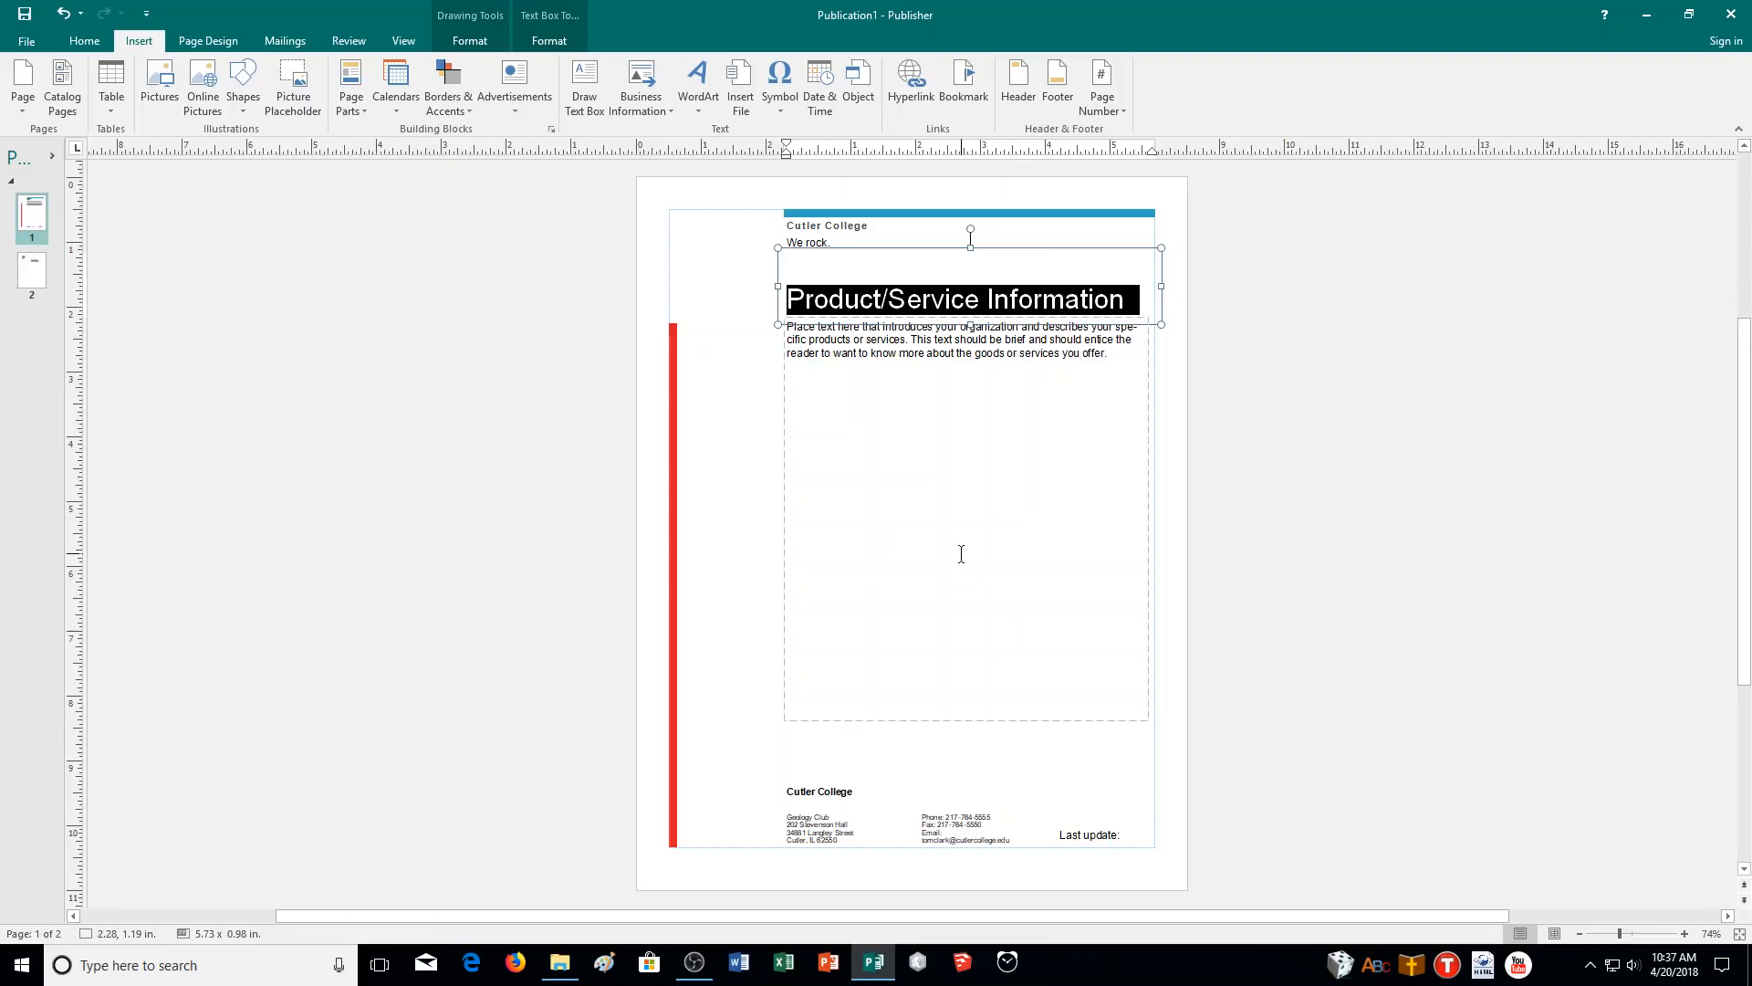
- Type 'Geology Club' over the selected Product/Service Information heading
{"action": "type", "text": "Geolo"}
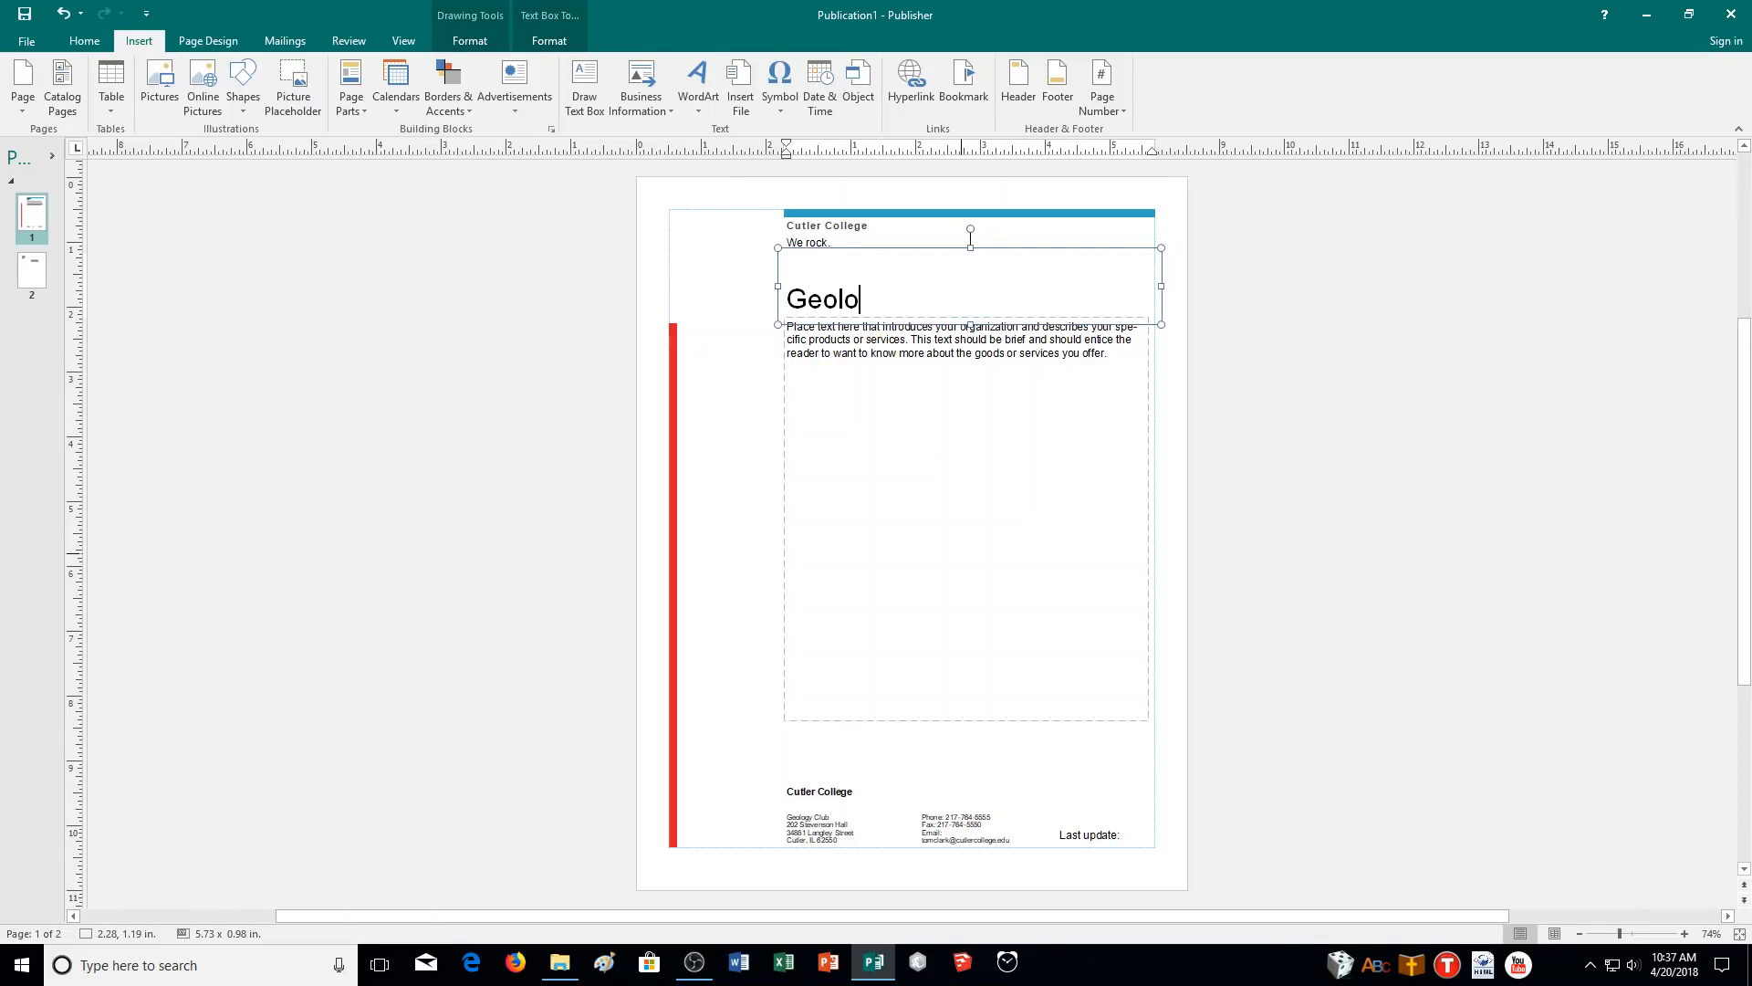
{"action": "type", "text": "gy Club"}
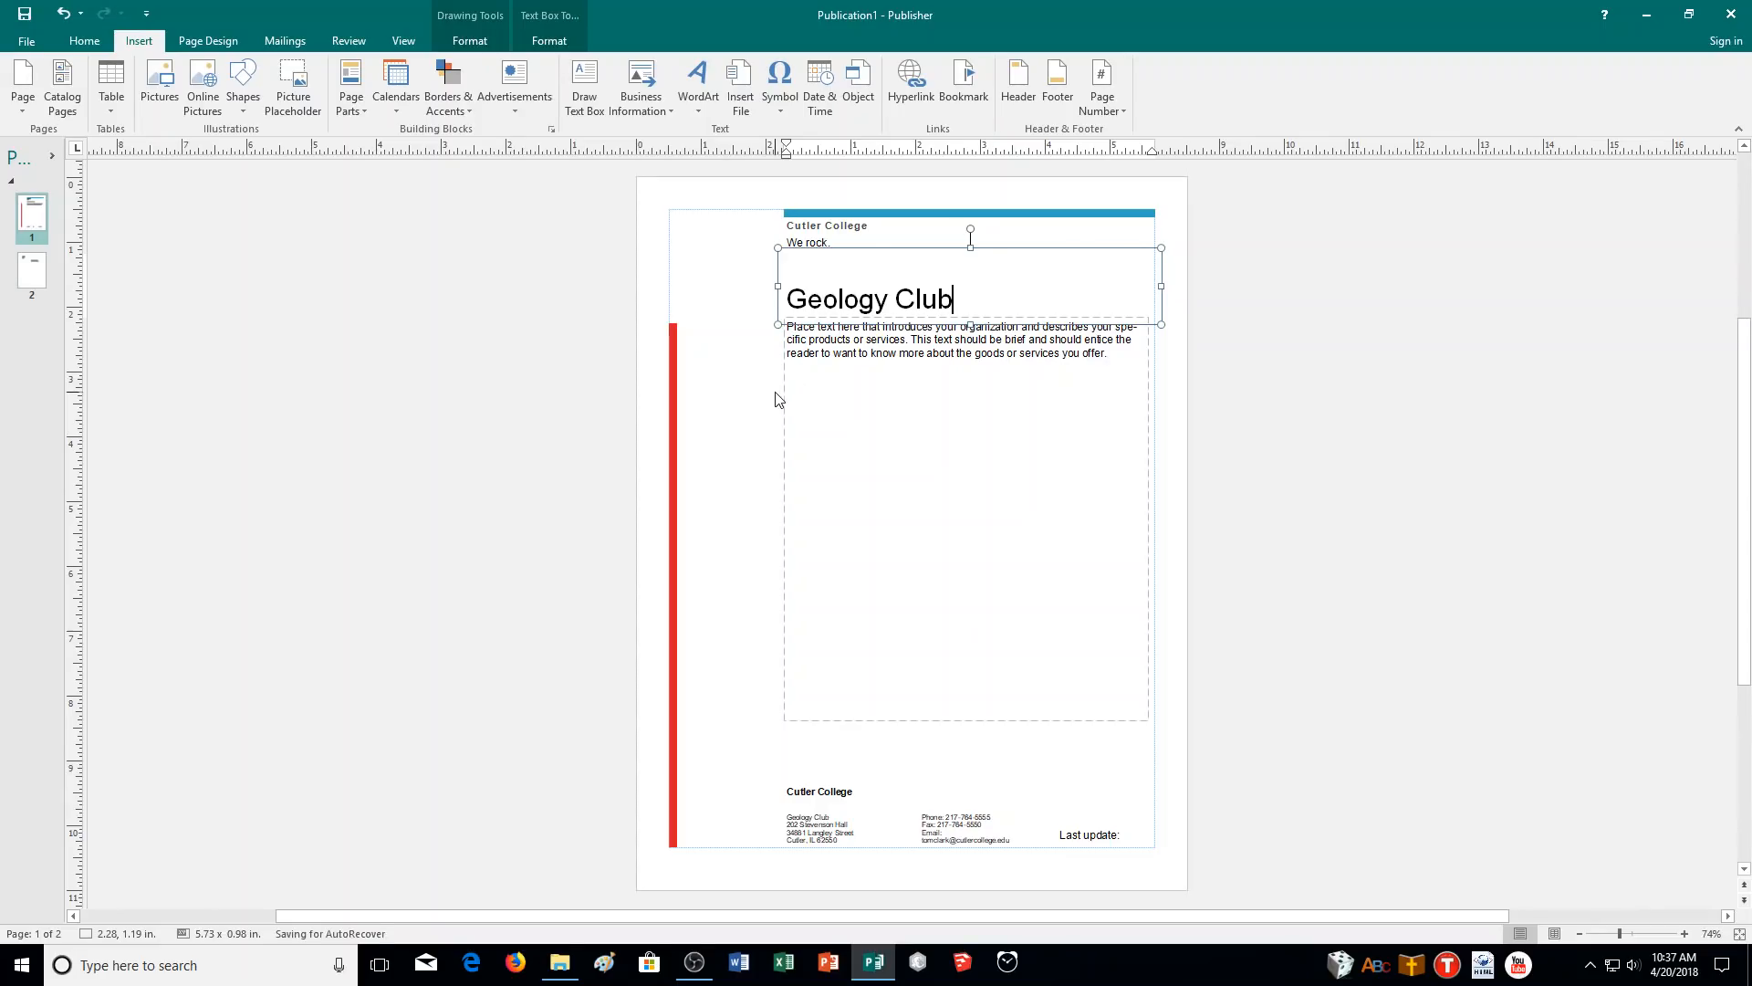
{"action": "left_click", "coordinate": [765, 442]}
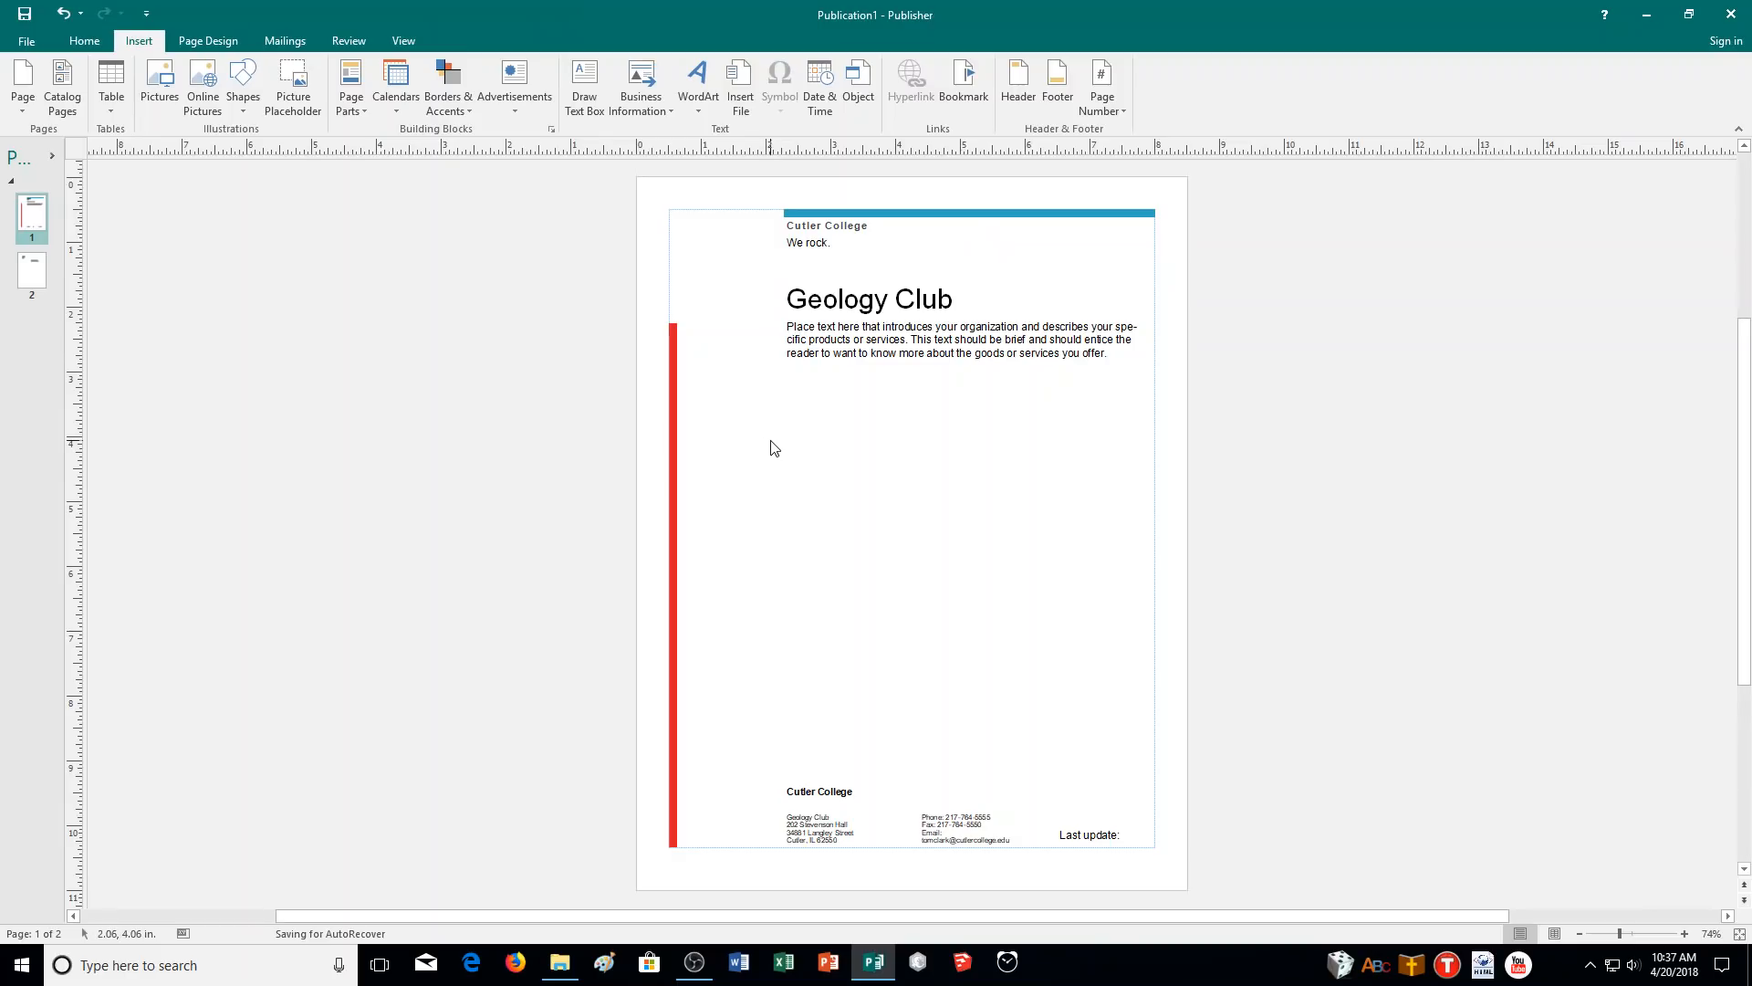
{"action": "left_click", "coordinate": [989, 307]}
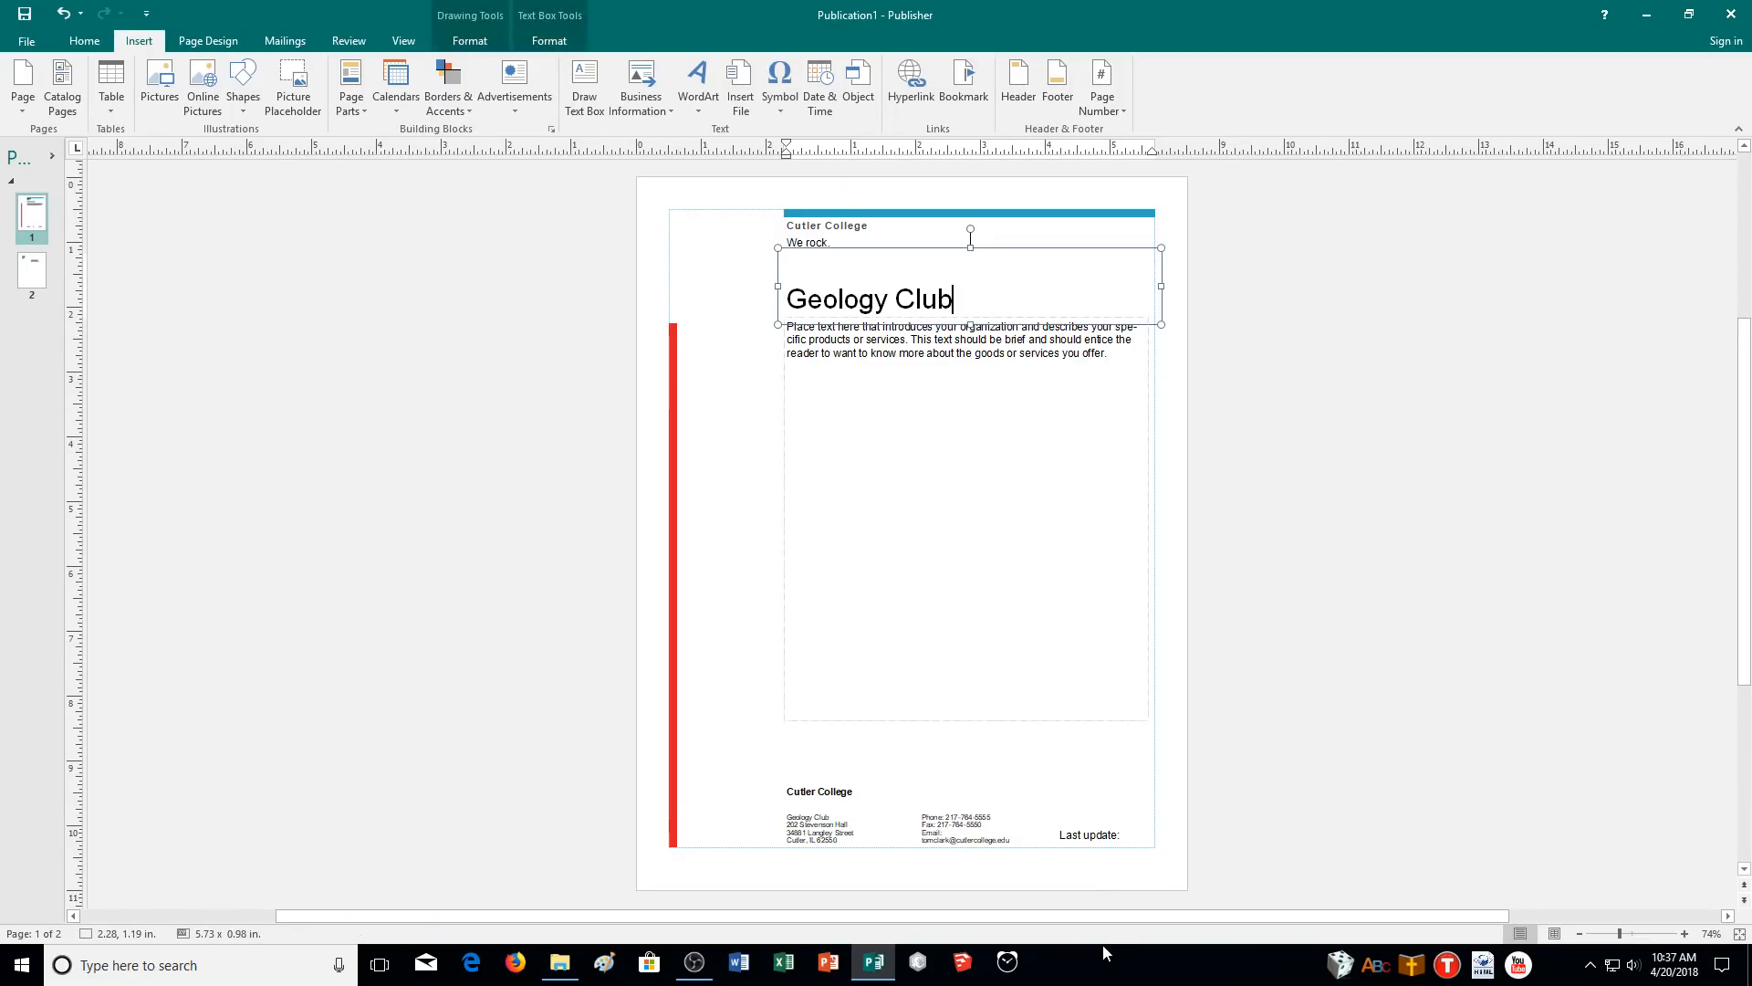
{"action": "left_click", "coordinate": [1129, 831]}
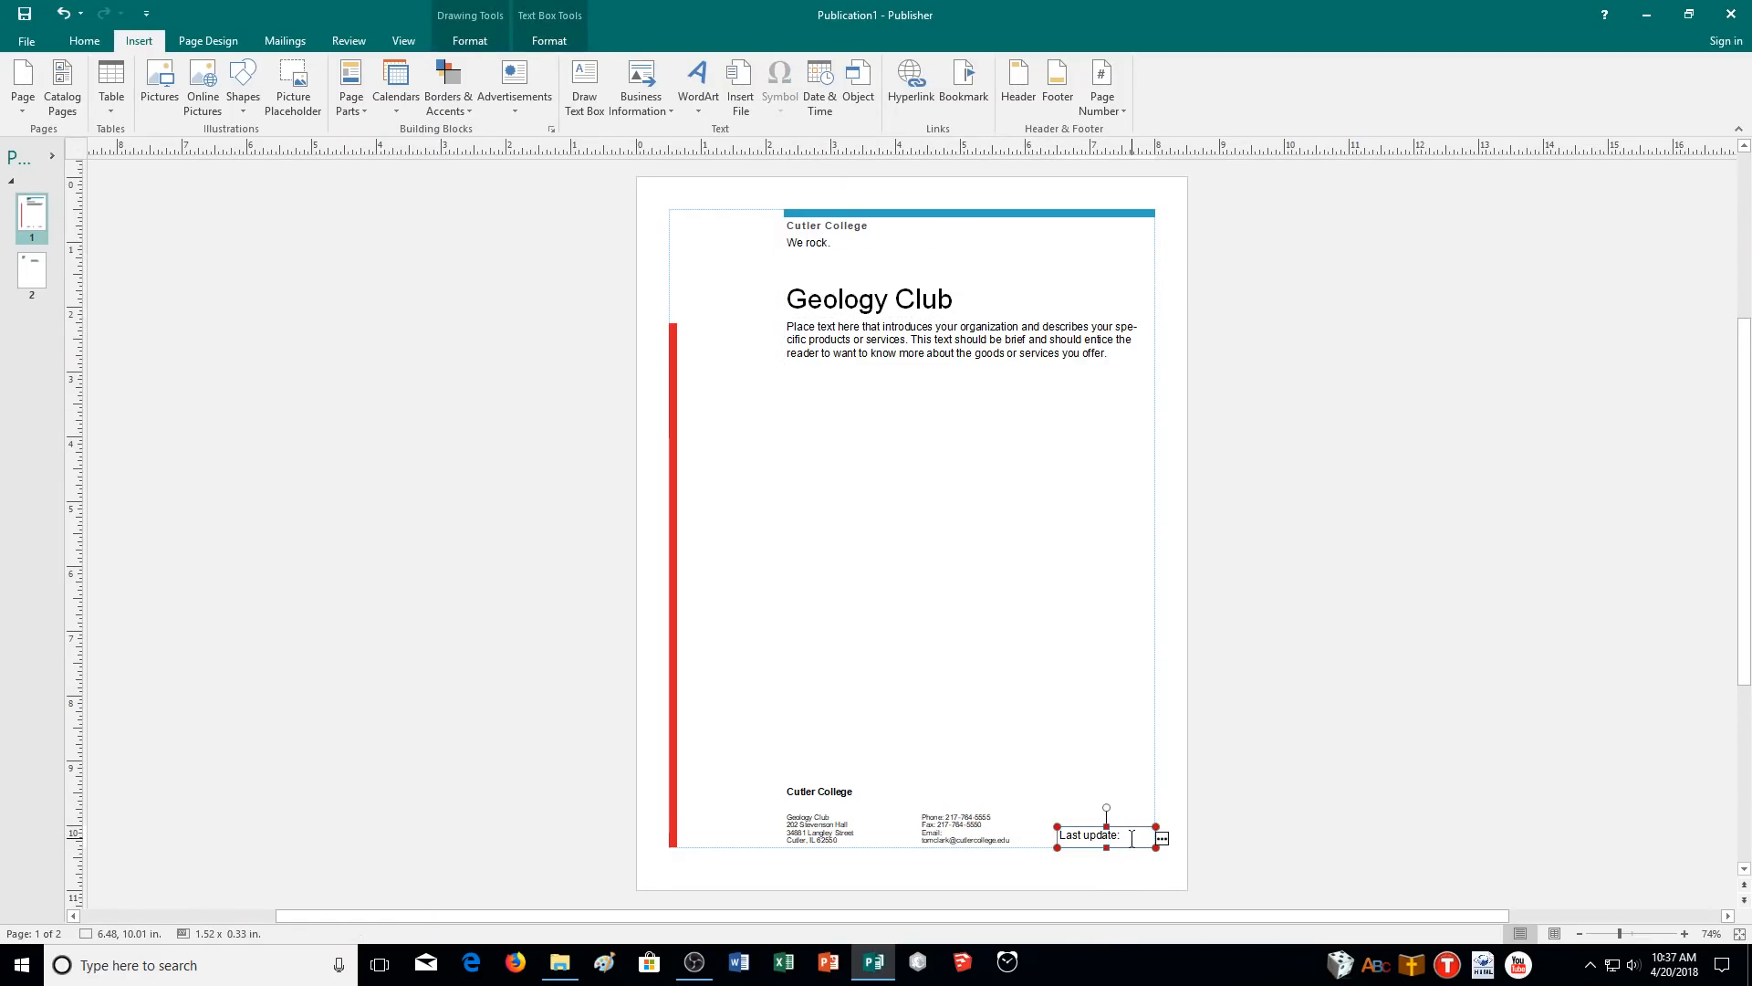
- Apply Best Fit text fitting to the Last update box
{"action": "left_click", "coordinate": [469, 42]}
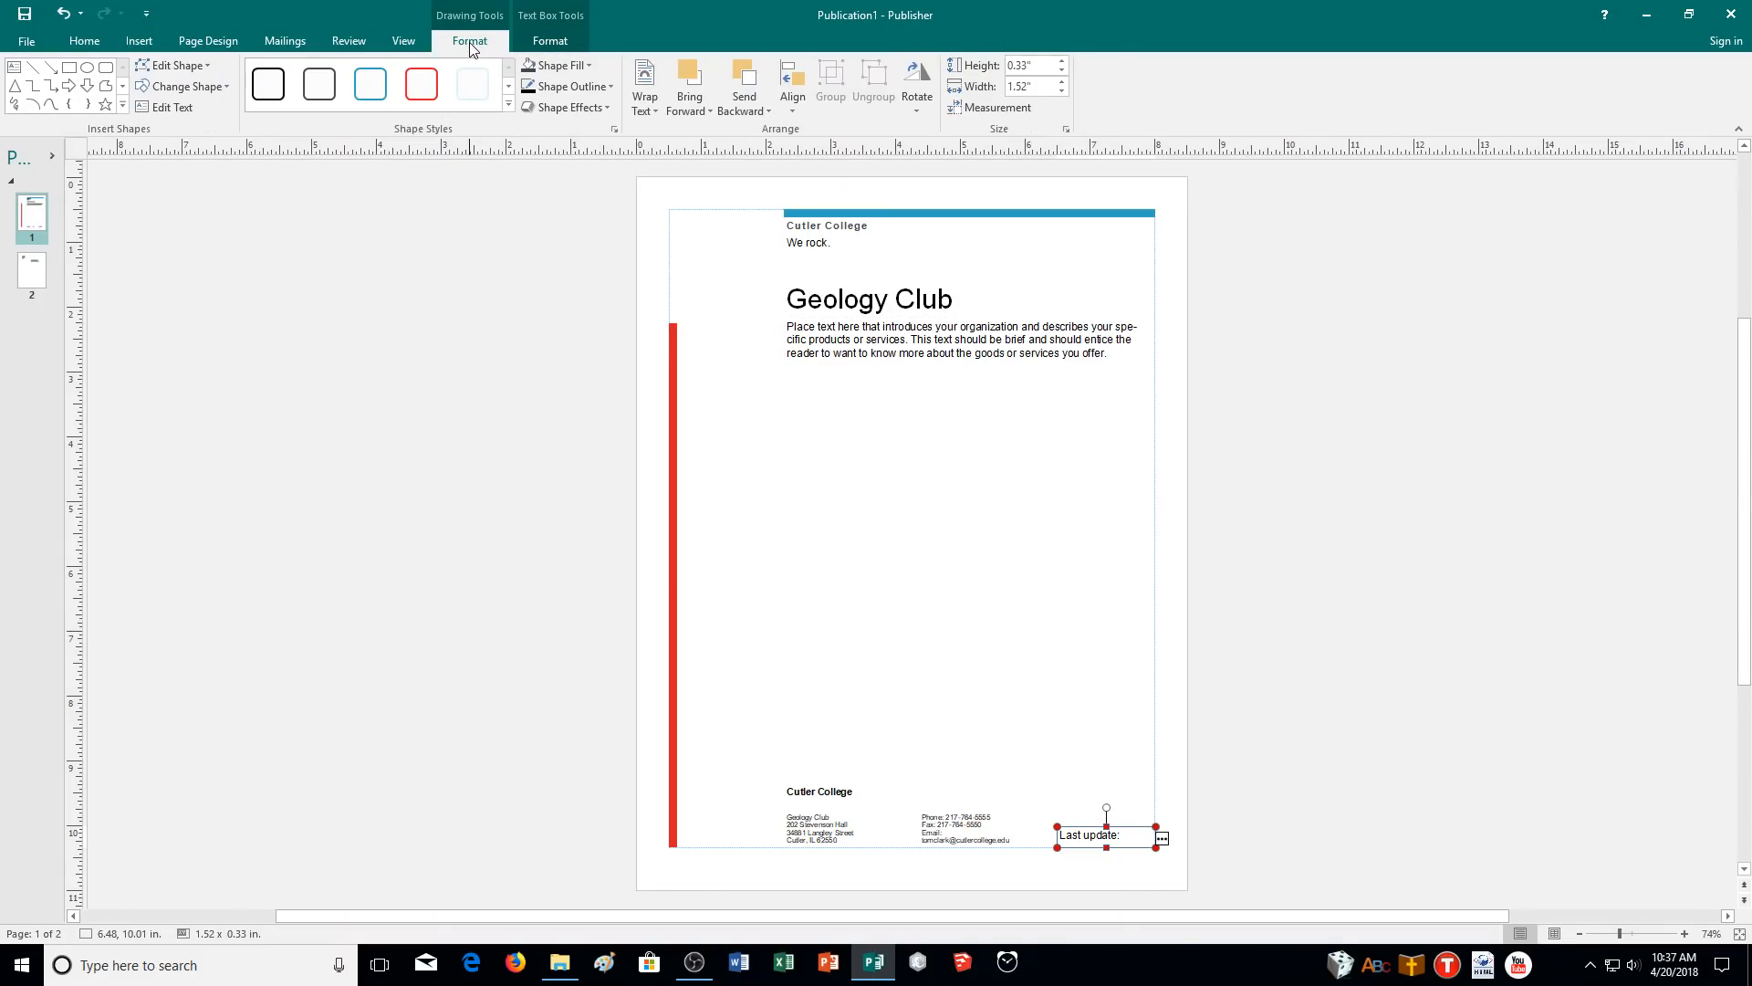
{"action": "left_click", "coordinate": [539, 40]}
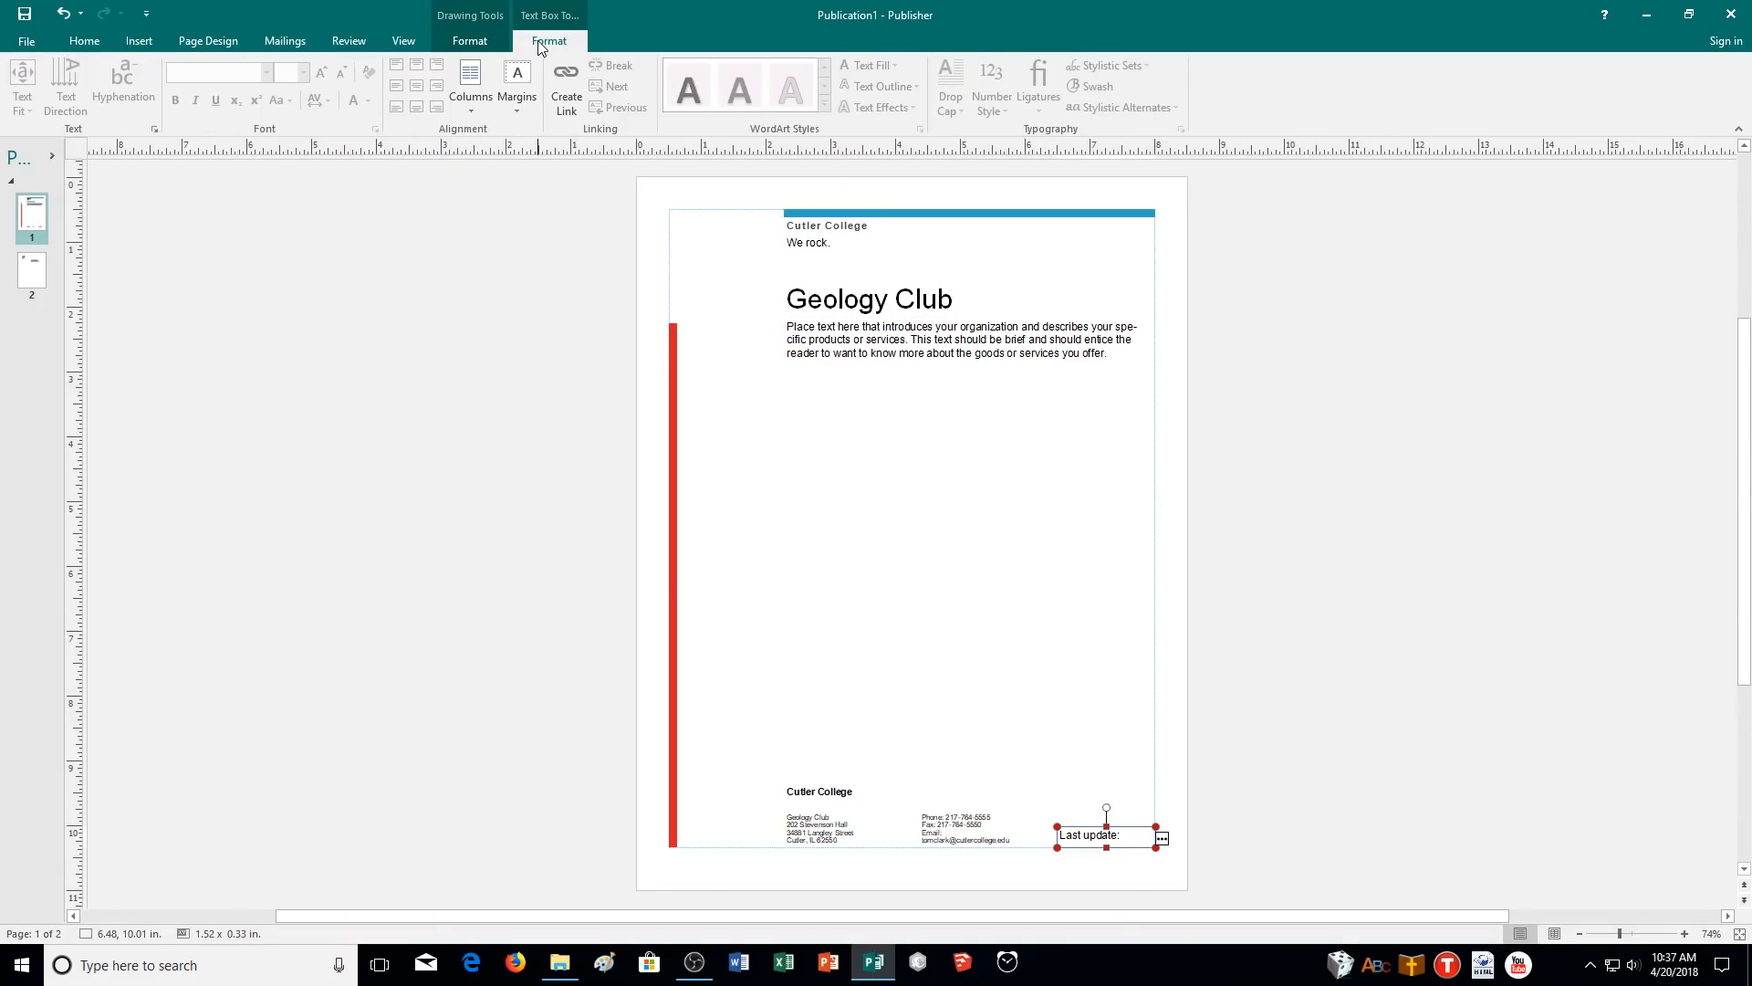
{"action": "left_click", "coordinate": [1100, 834]}
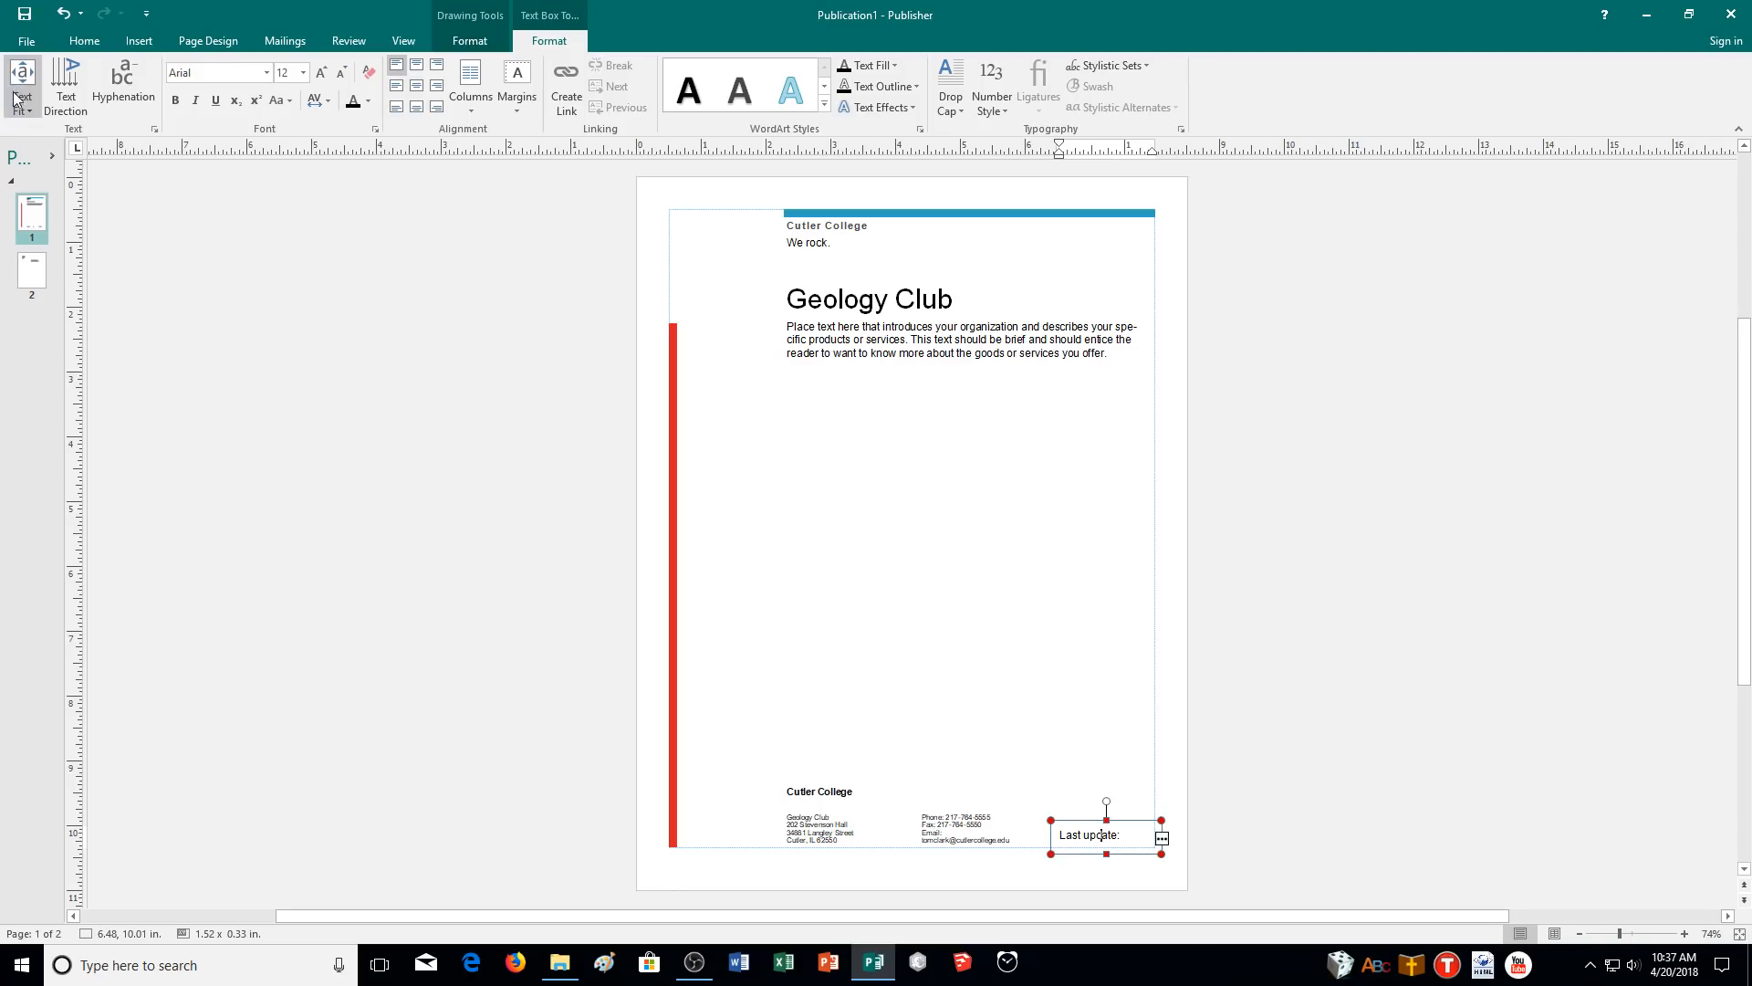
{"action": "left_click", "coordinate": [15, 92]}
{"action": "left_click", "coordinate": [44, 130]}
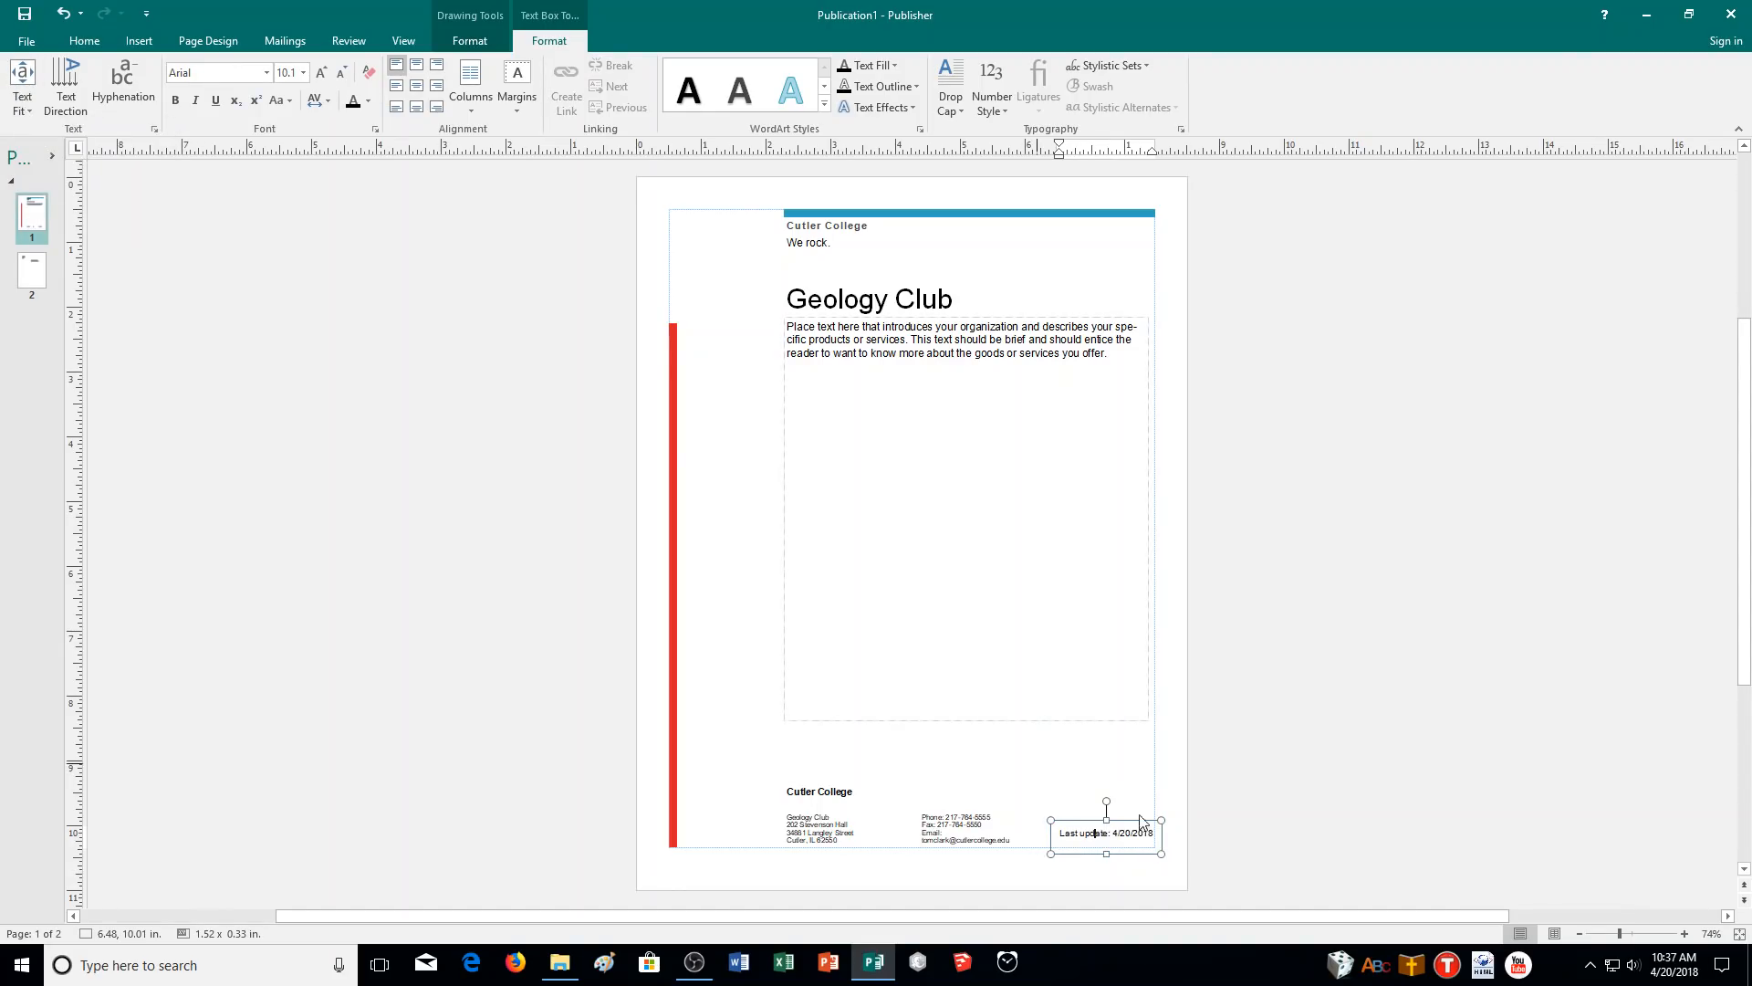
- Check that 'Last update: 4/20/2018' now fits fully inside the footer box
{"action": "left_click", "coordinate": [1178, 813]}
{"action": "left_click", "coordinate": [1091, 837]}
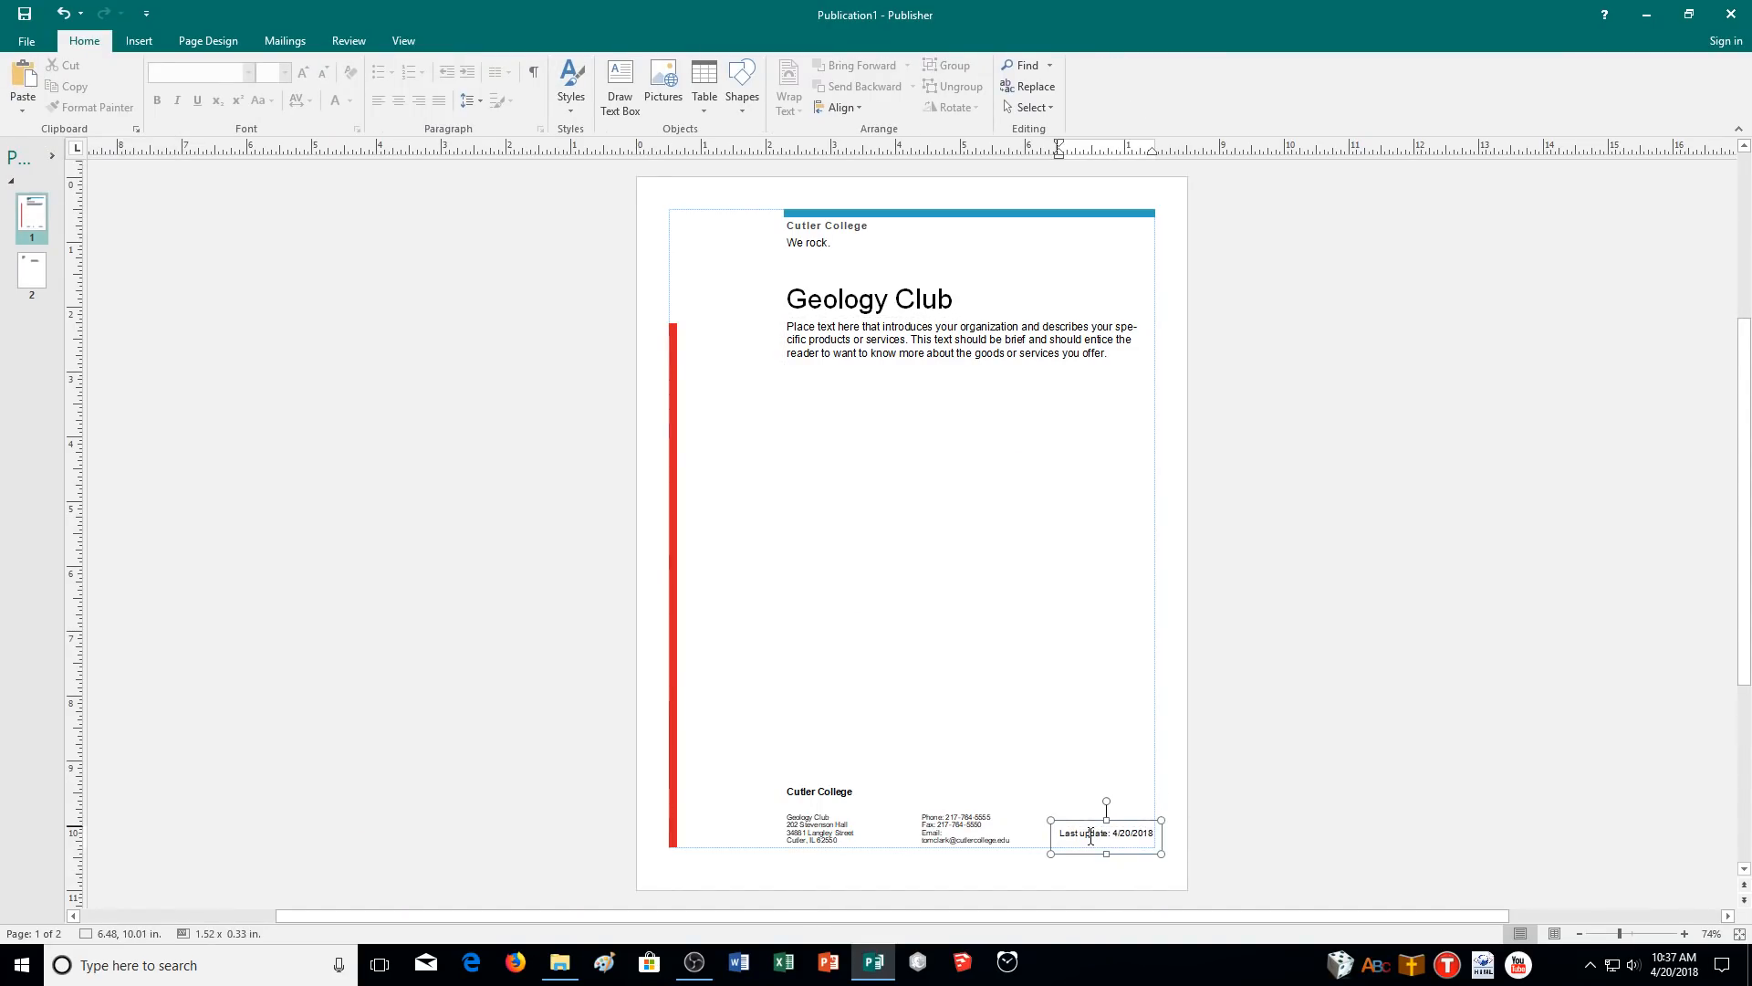
{"action": "left_click", "coordinate": [1187, 848]}
{"action": "left_click", "coordinate": [1127, 831]}
{"action": "left_click", "coordinate": [946, 426]}
{"action": "left_click", "coordinate": [746, 447]}
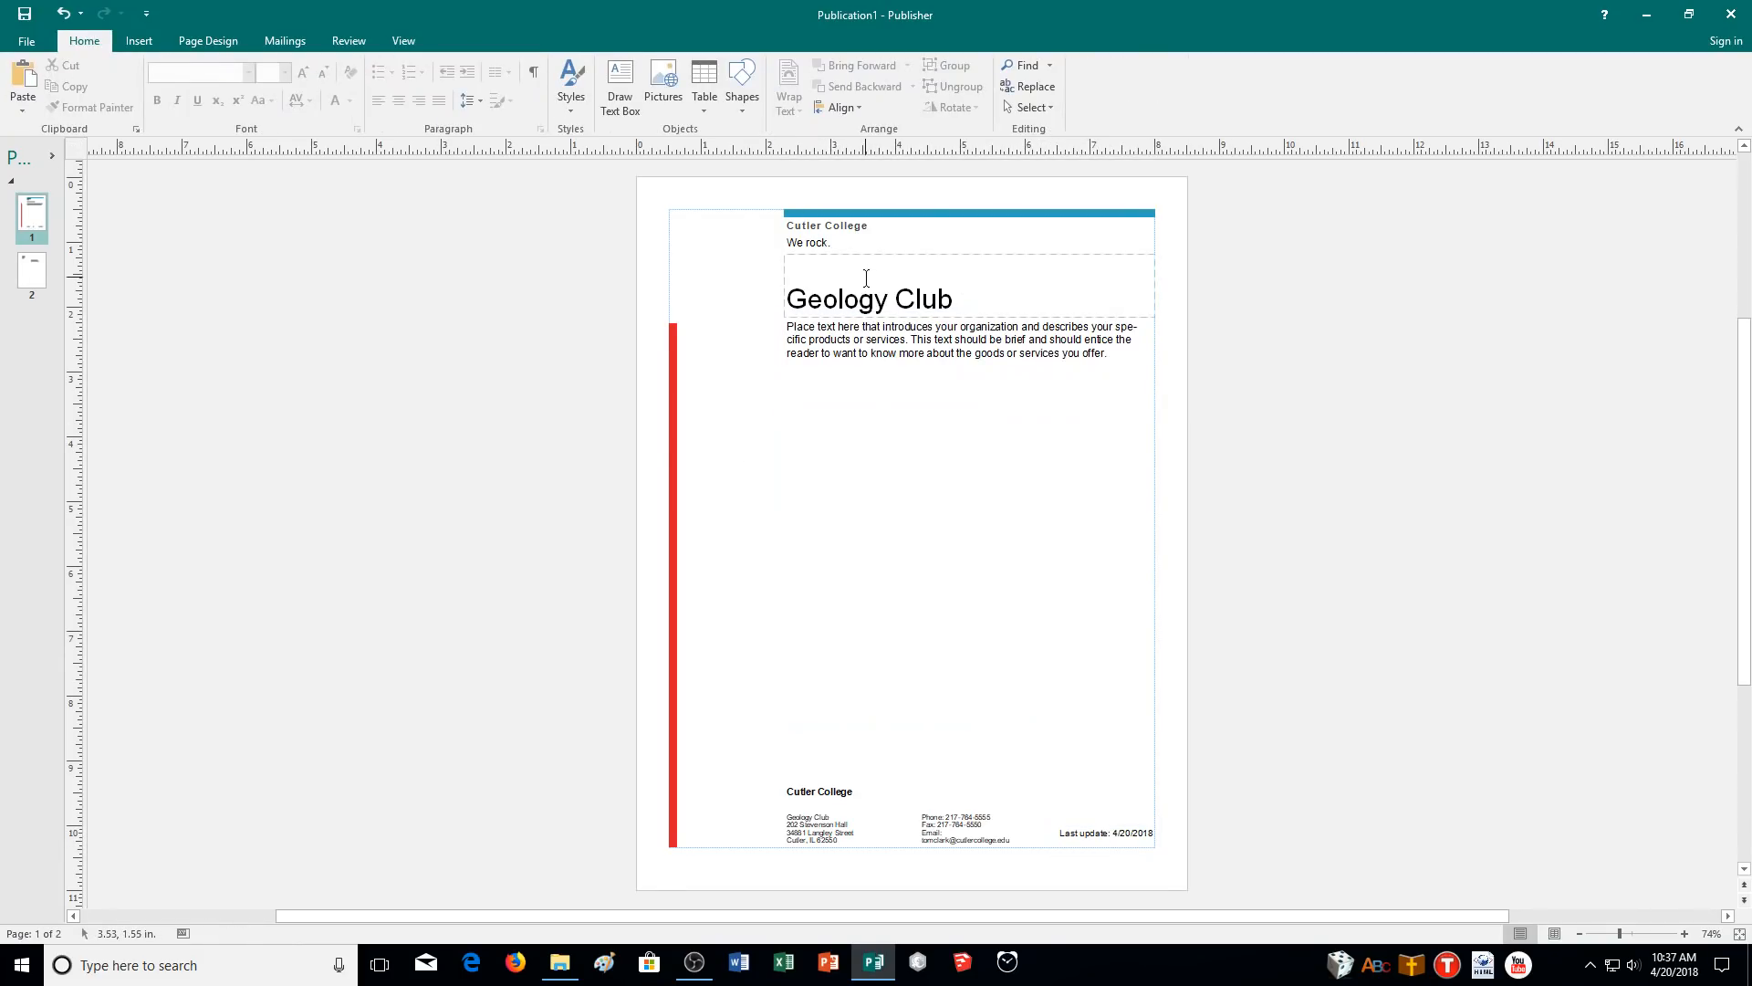
{"action": "left_click", "coordinate": [1132, 834]}
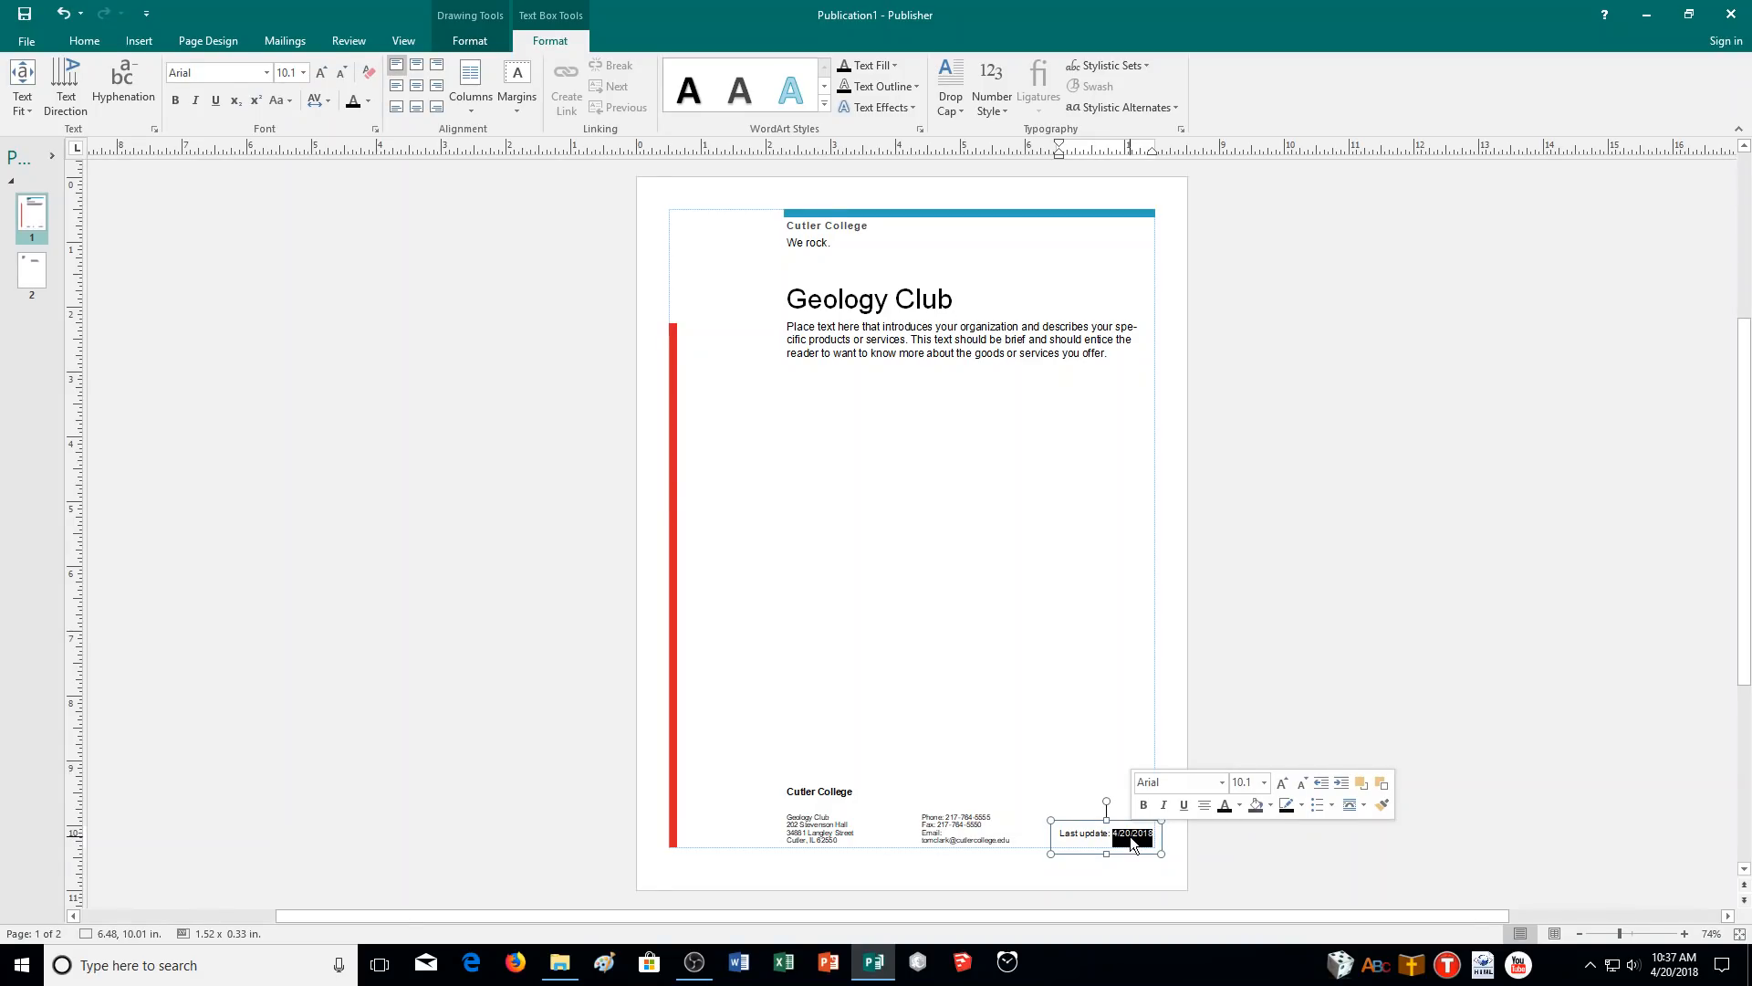
{"action": "left_click", "coordinate": [1086, 836]}
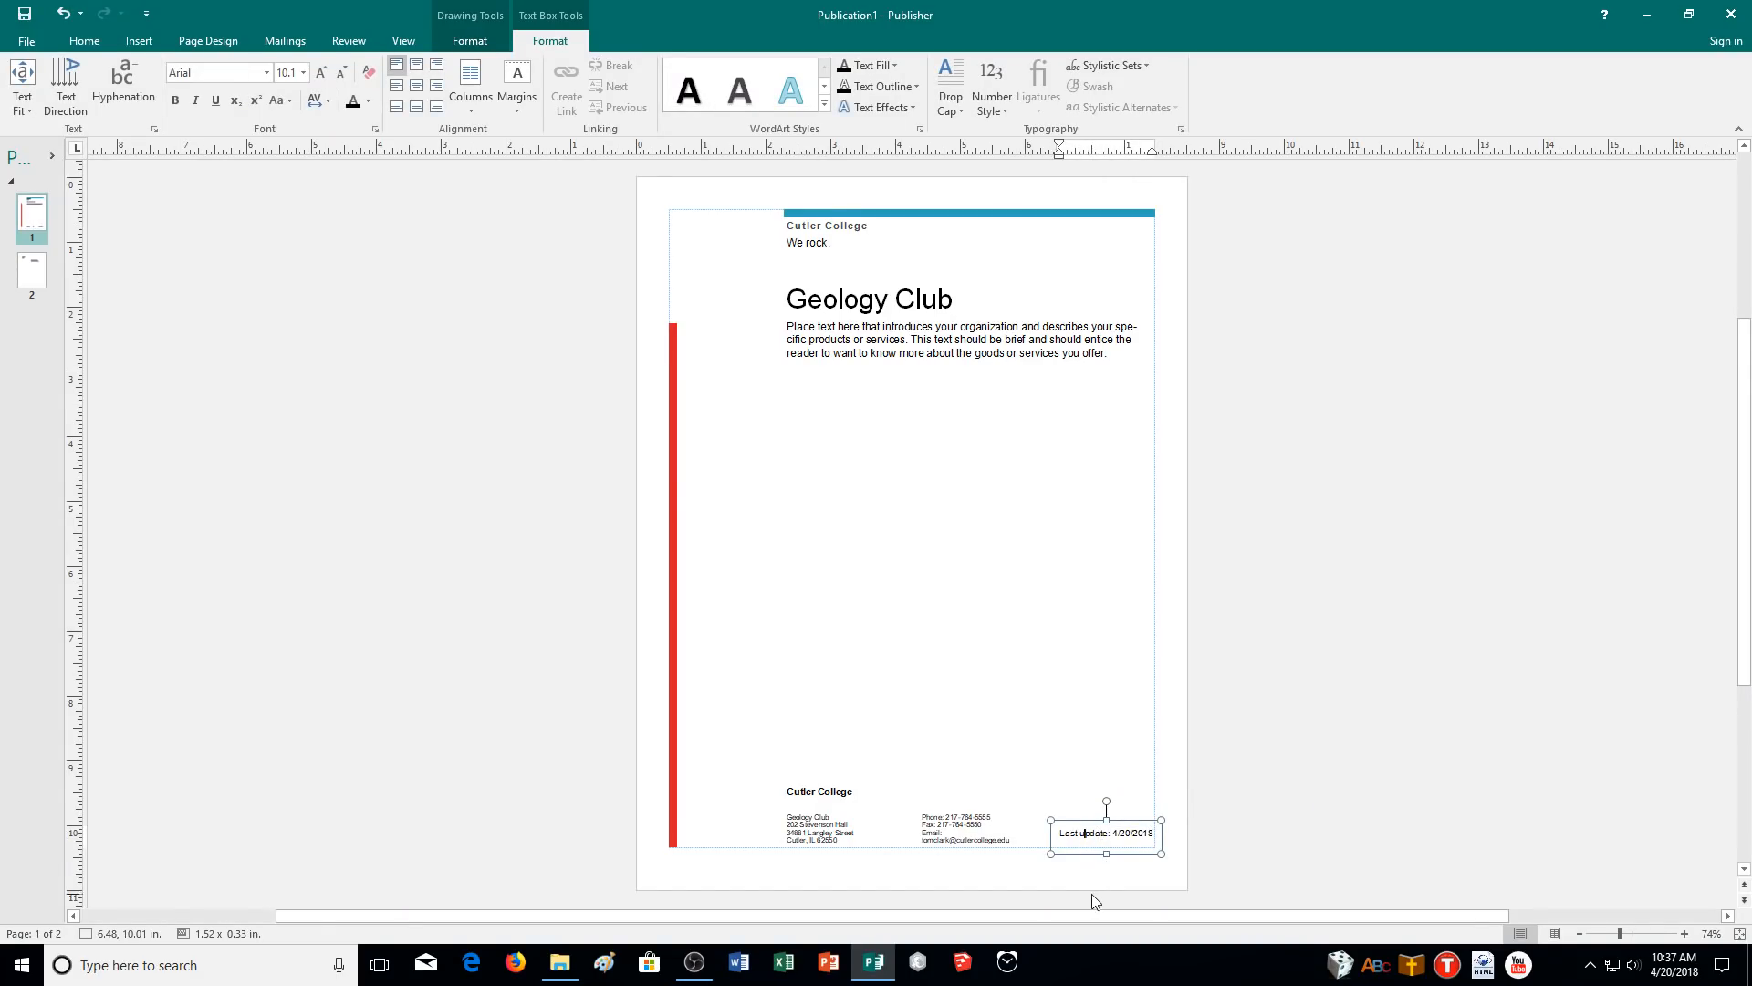
{"action": "left_click", "coordinate": [1134, 832]}
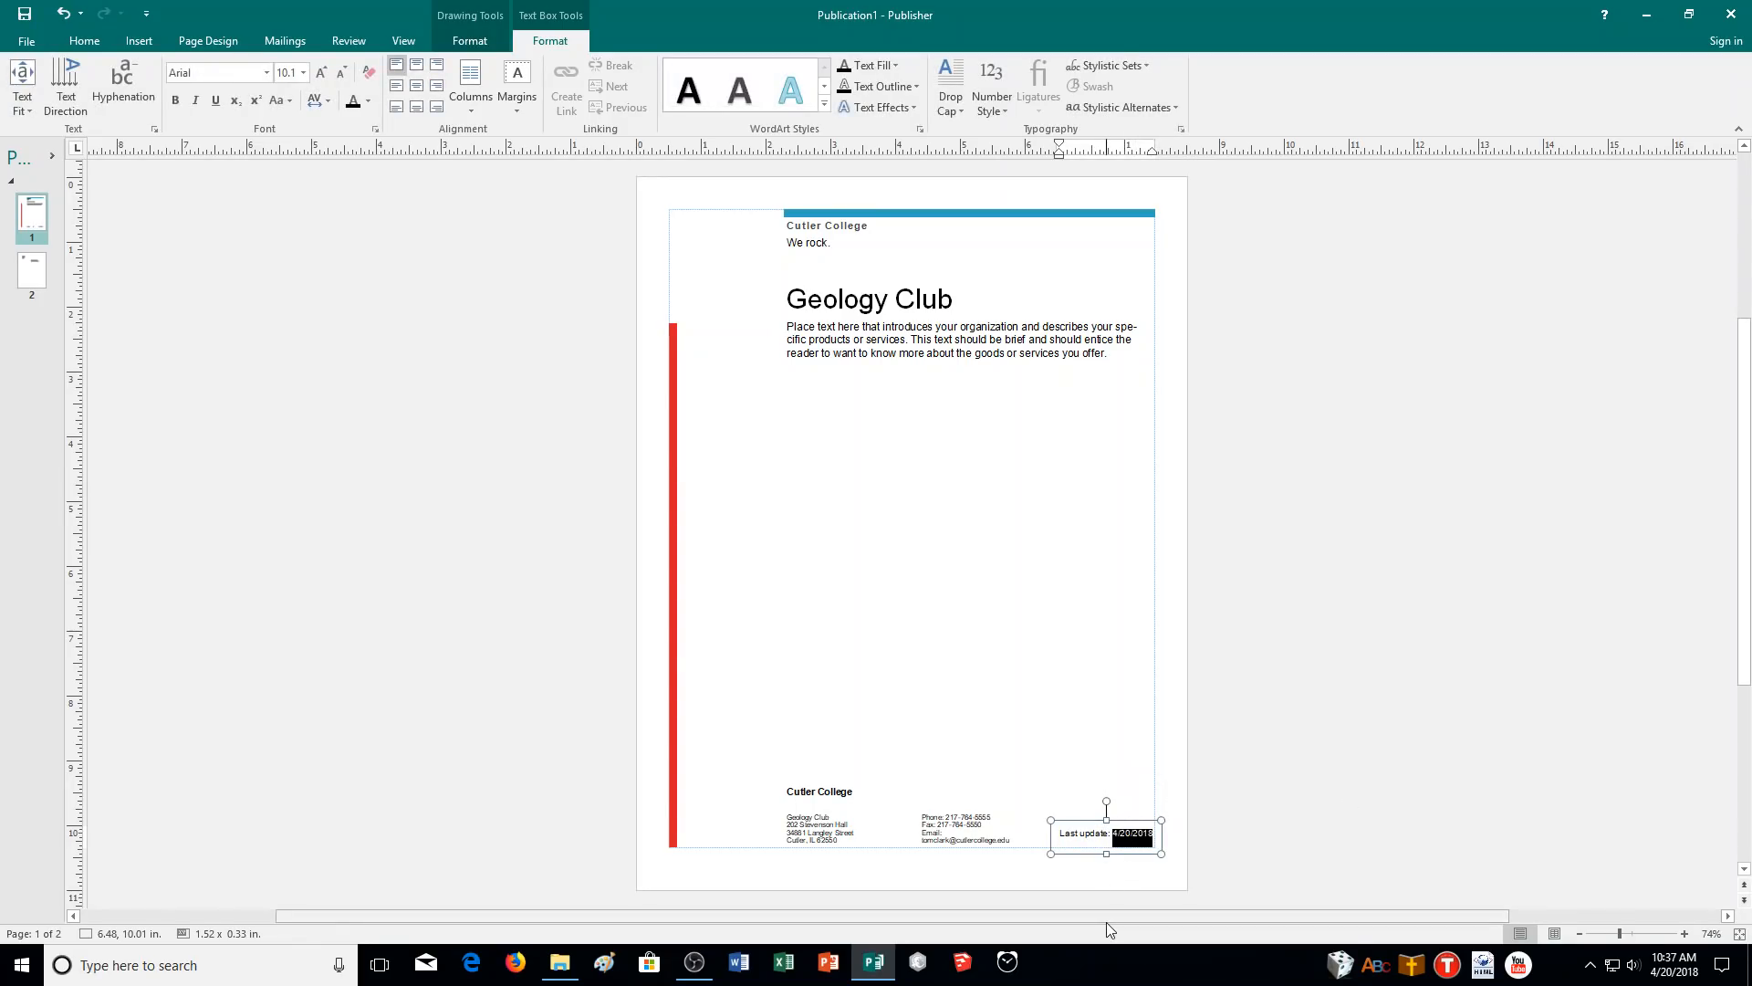
{"action": "left_click", "coordinate": [661, 625]}
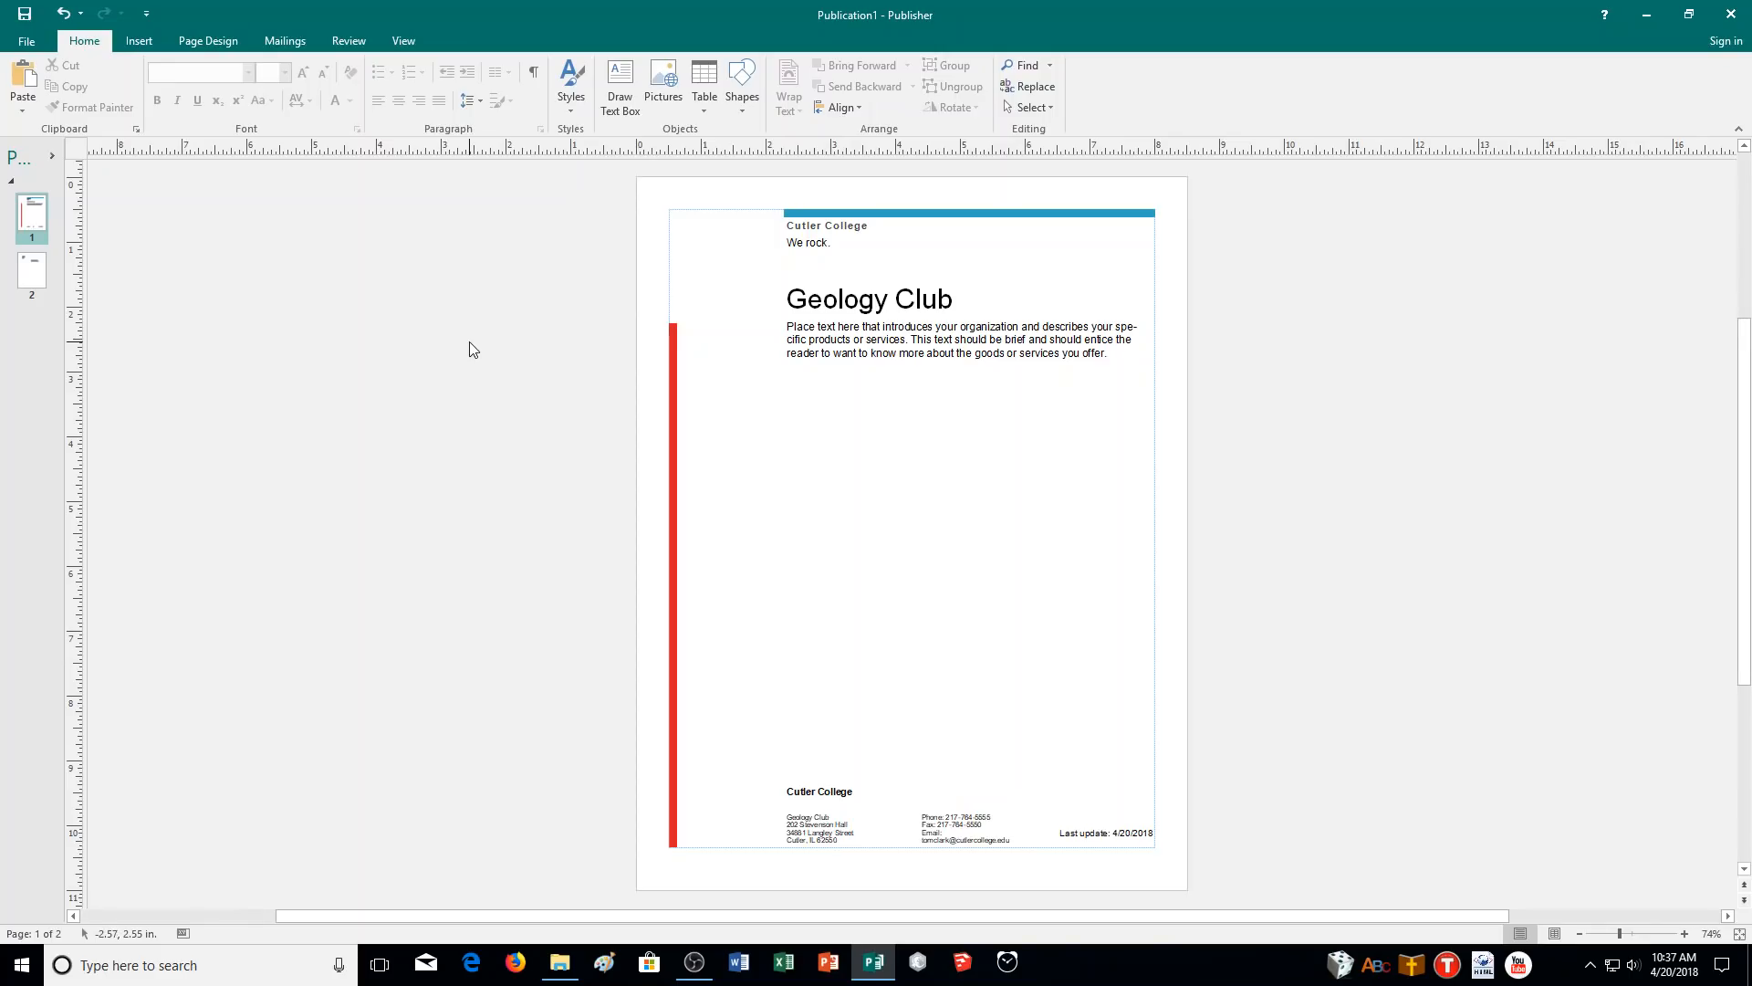
- Save the Geology Club flyer as 06GEO_CR.pub in the CA Demonstration folder
{"action": "left_click", "coordinate": [28, 41]}
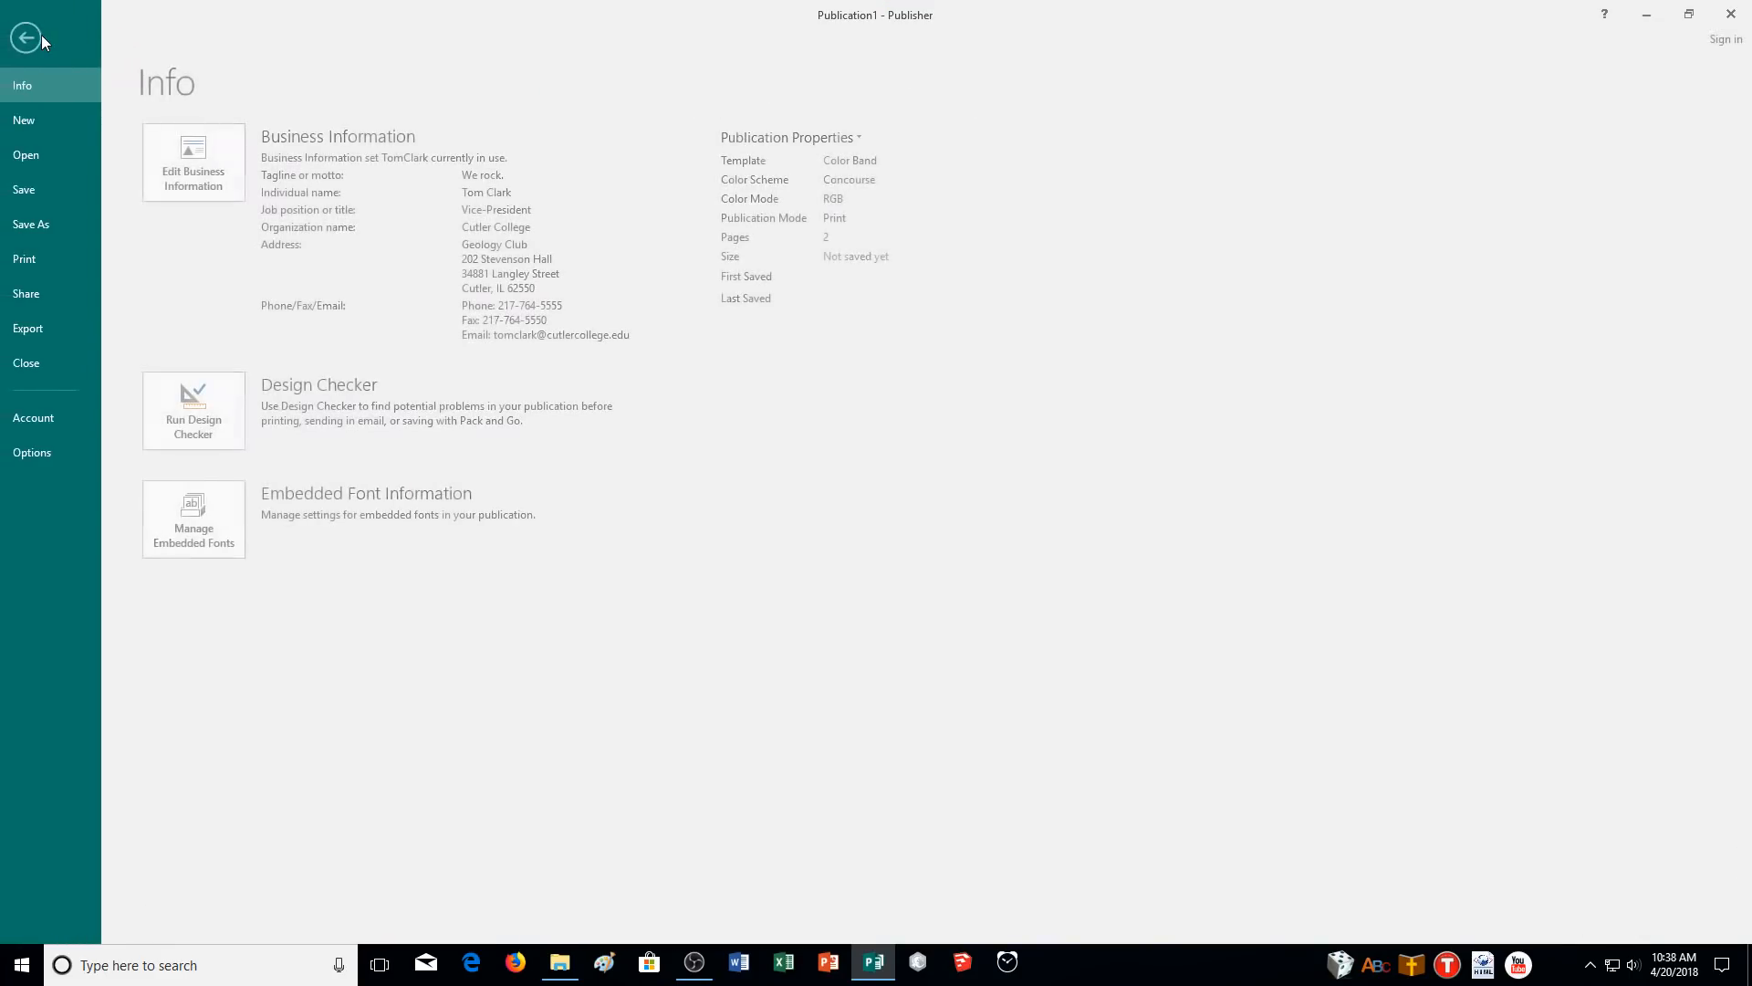
{"action": "left_click", "coordinate": [41, 35]}
{"action": "left_click", "coordinate": [22, 19]}
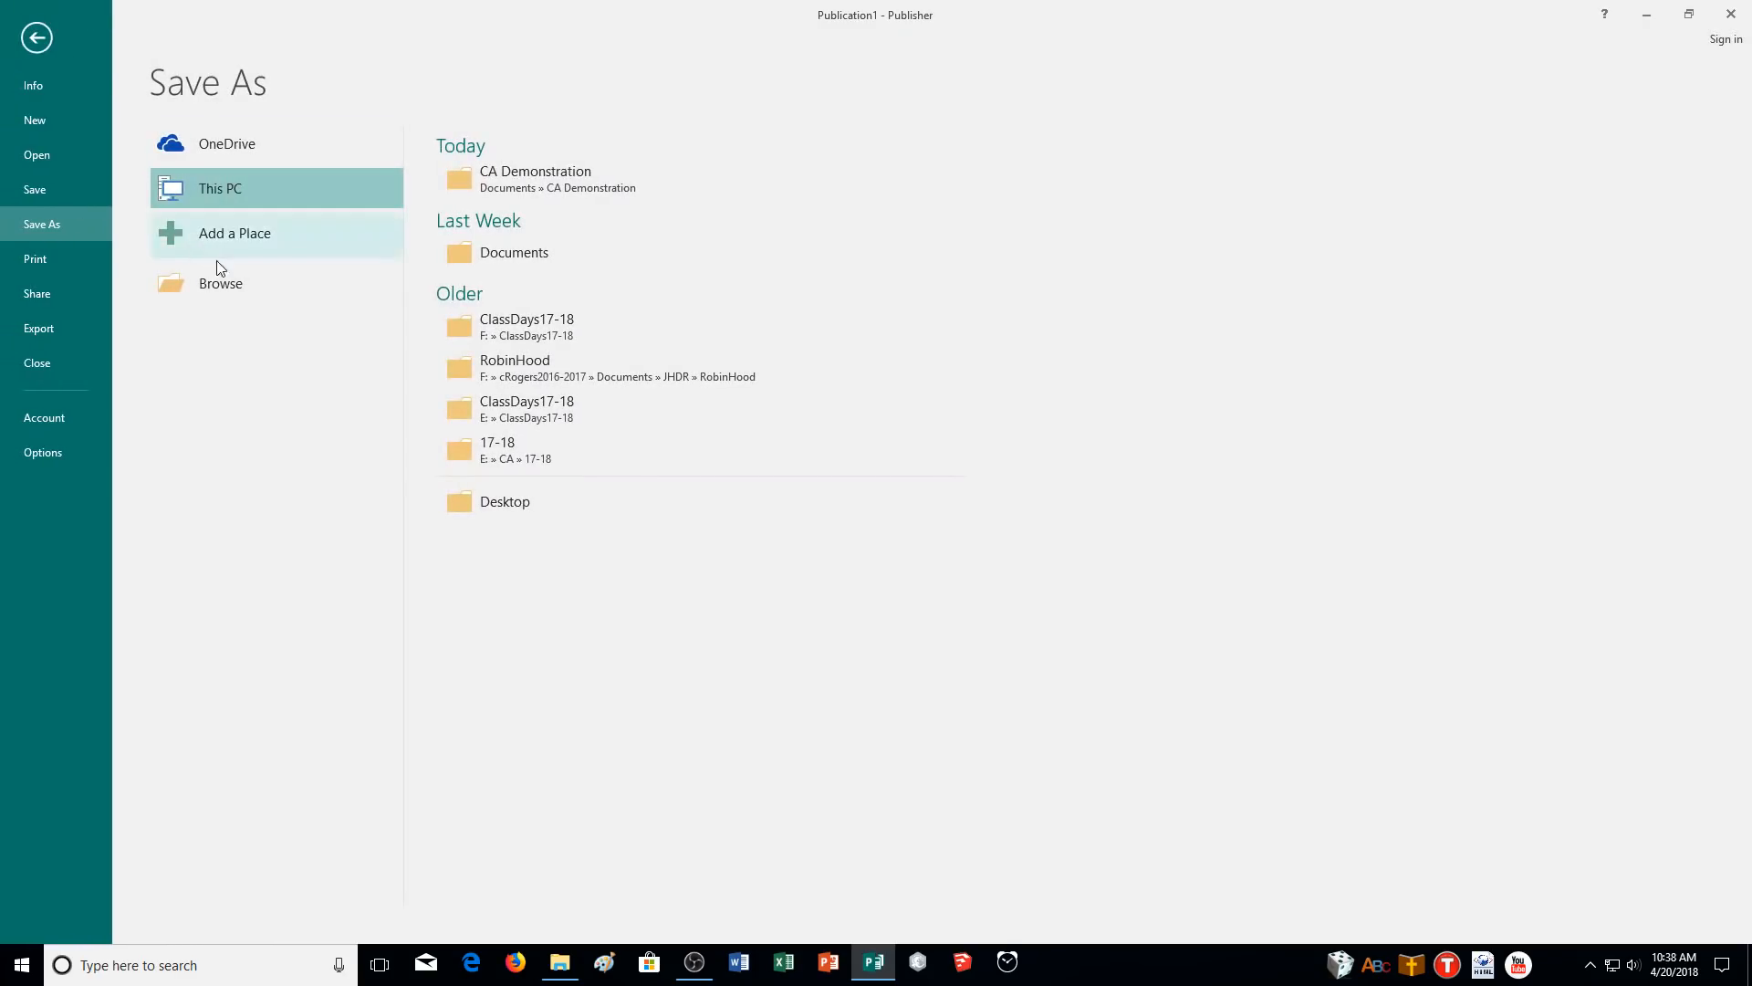
{"action": "left_click", "coordinate": [491, 184]}
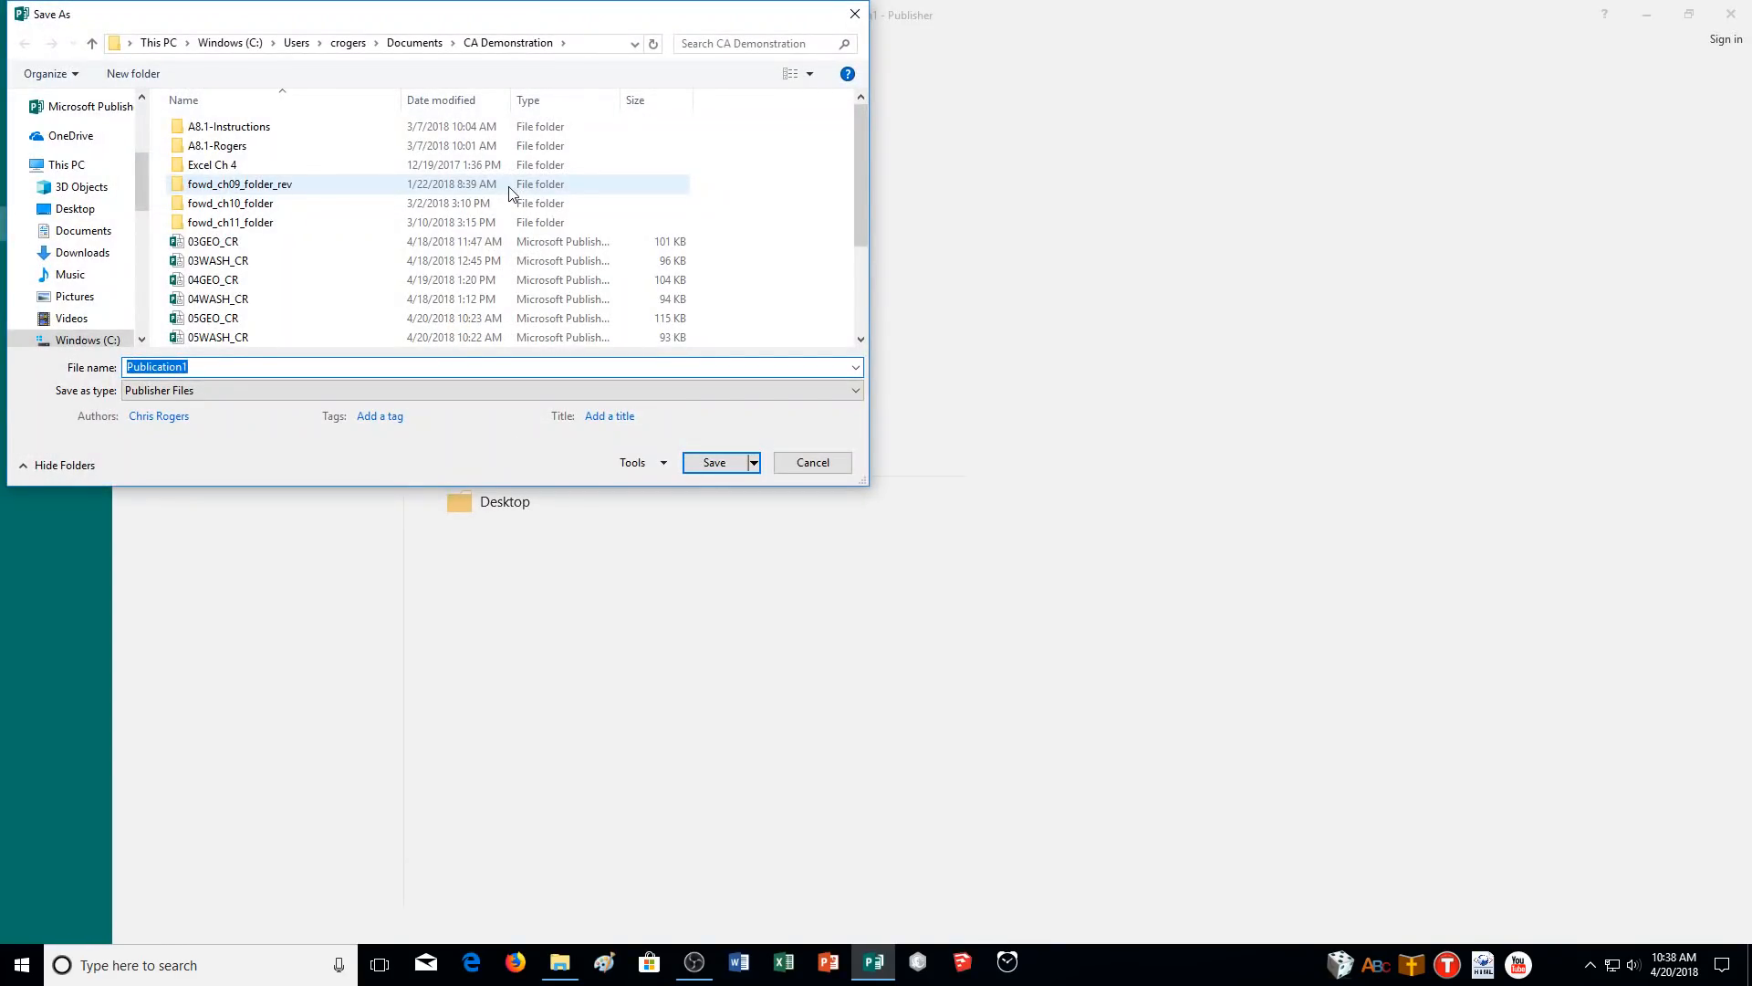
{"action": "type", "text": "06GEO_CR"}
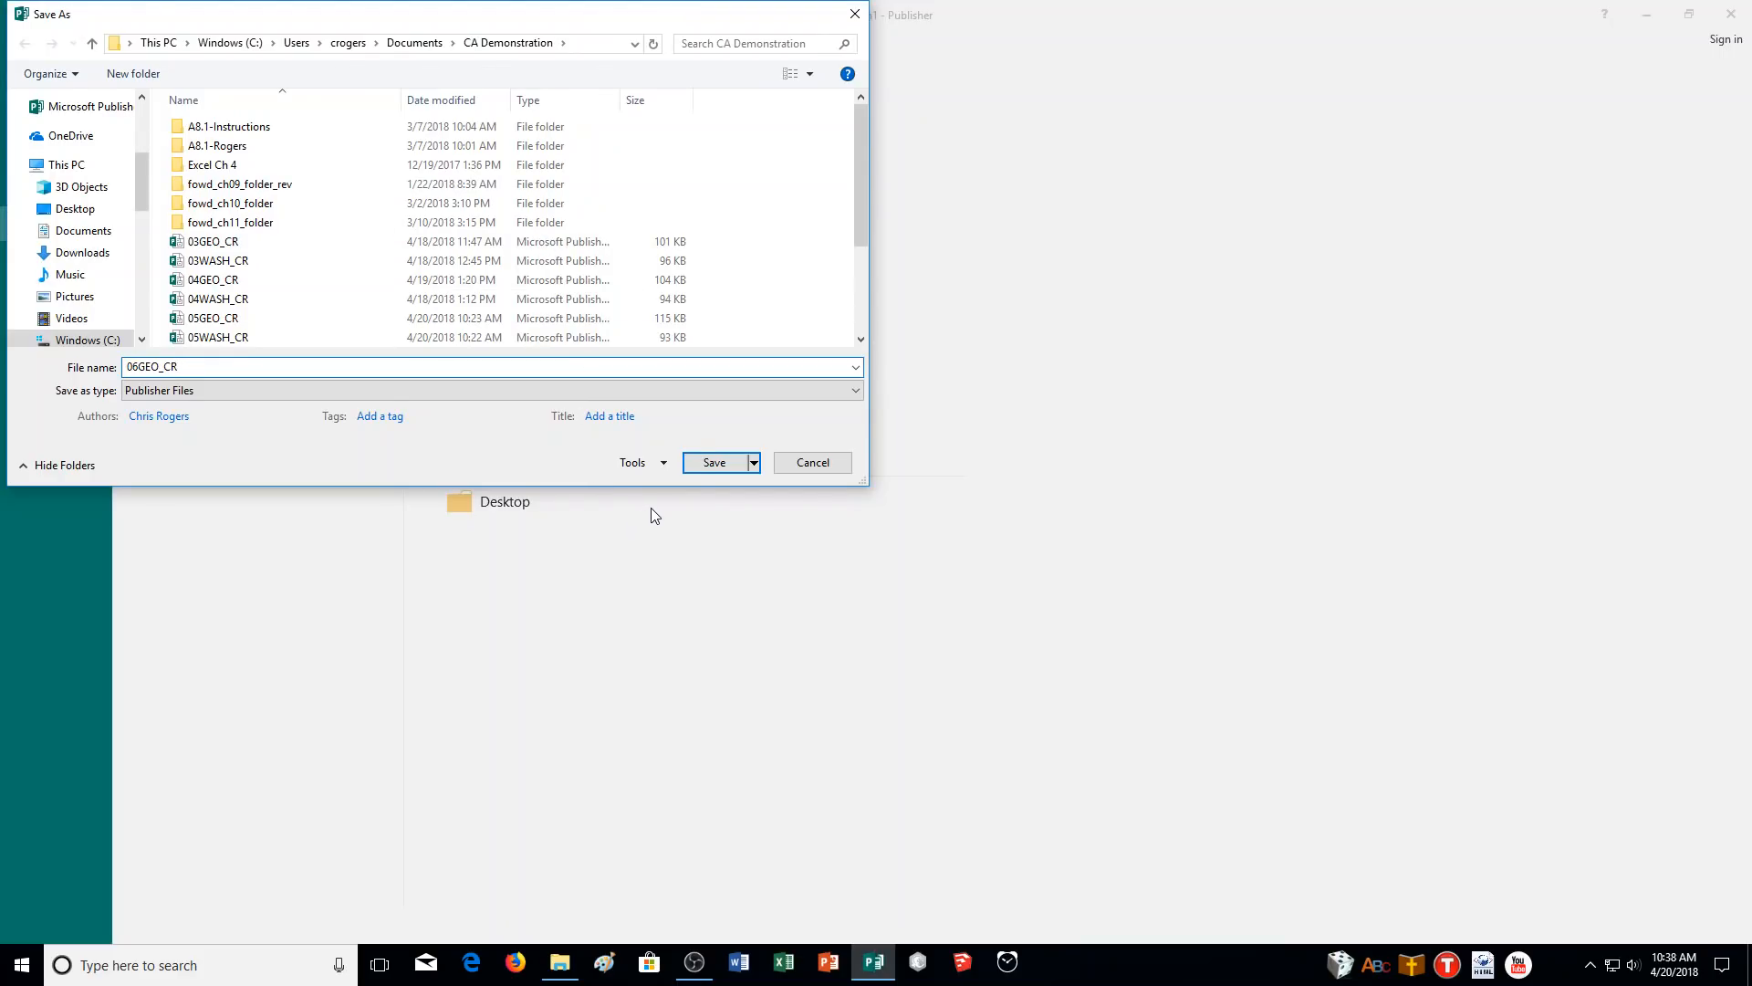
{"action": "left_click", "coordinate": [725, 468]}
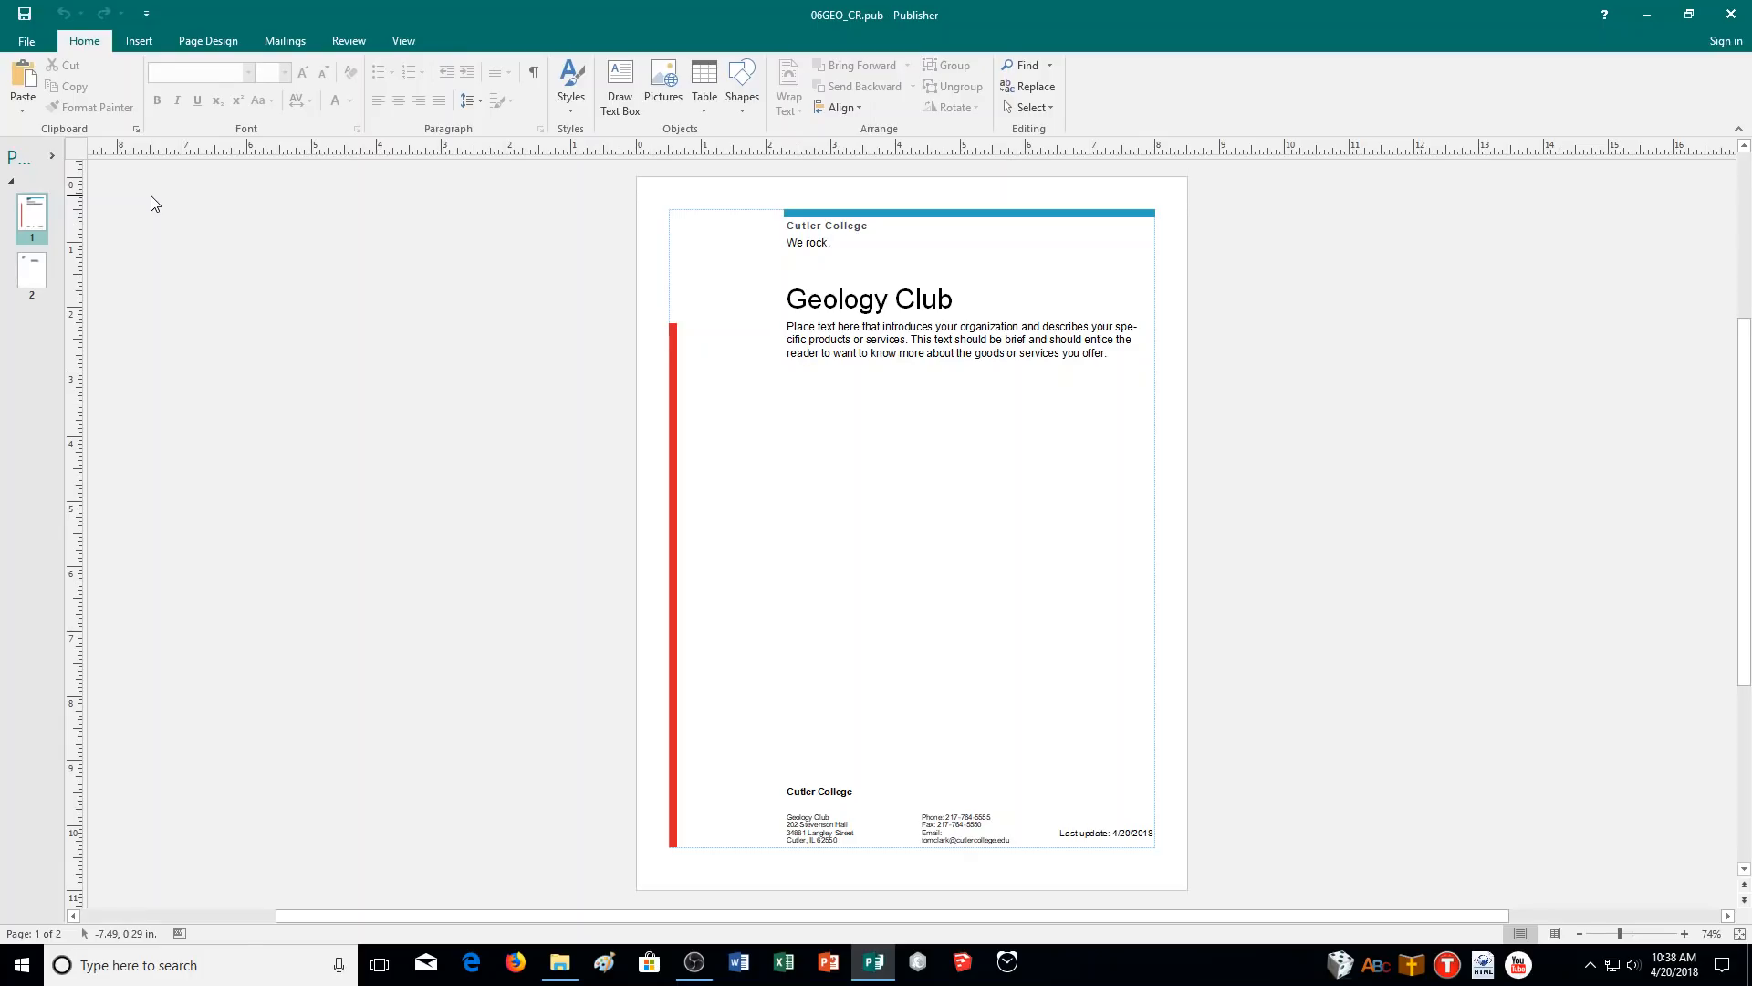
{"action": "left_click", "coordinate": [29, 41]}
- Pick the built-in Arrows quick publication with the 'Business information with picture' layout
{"action": "left_click", "coordinate": [29, 122]}
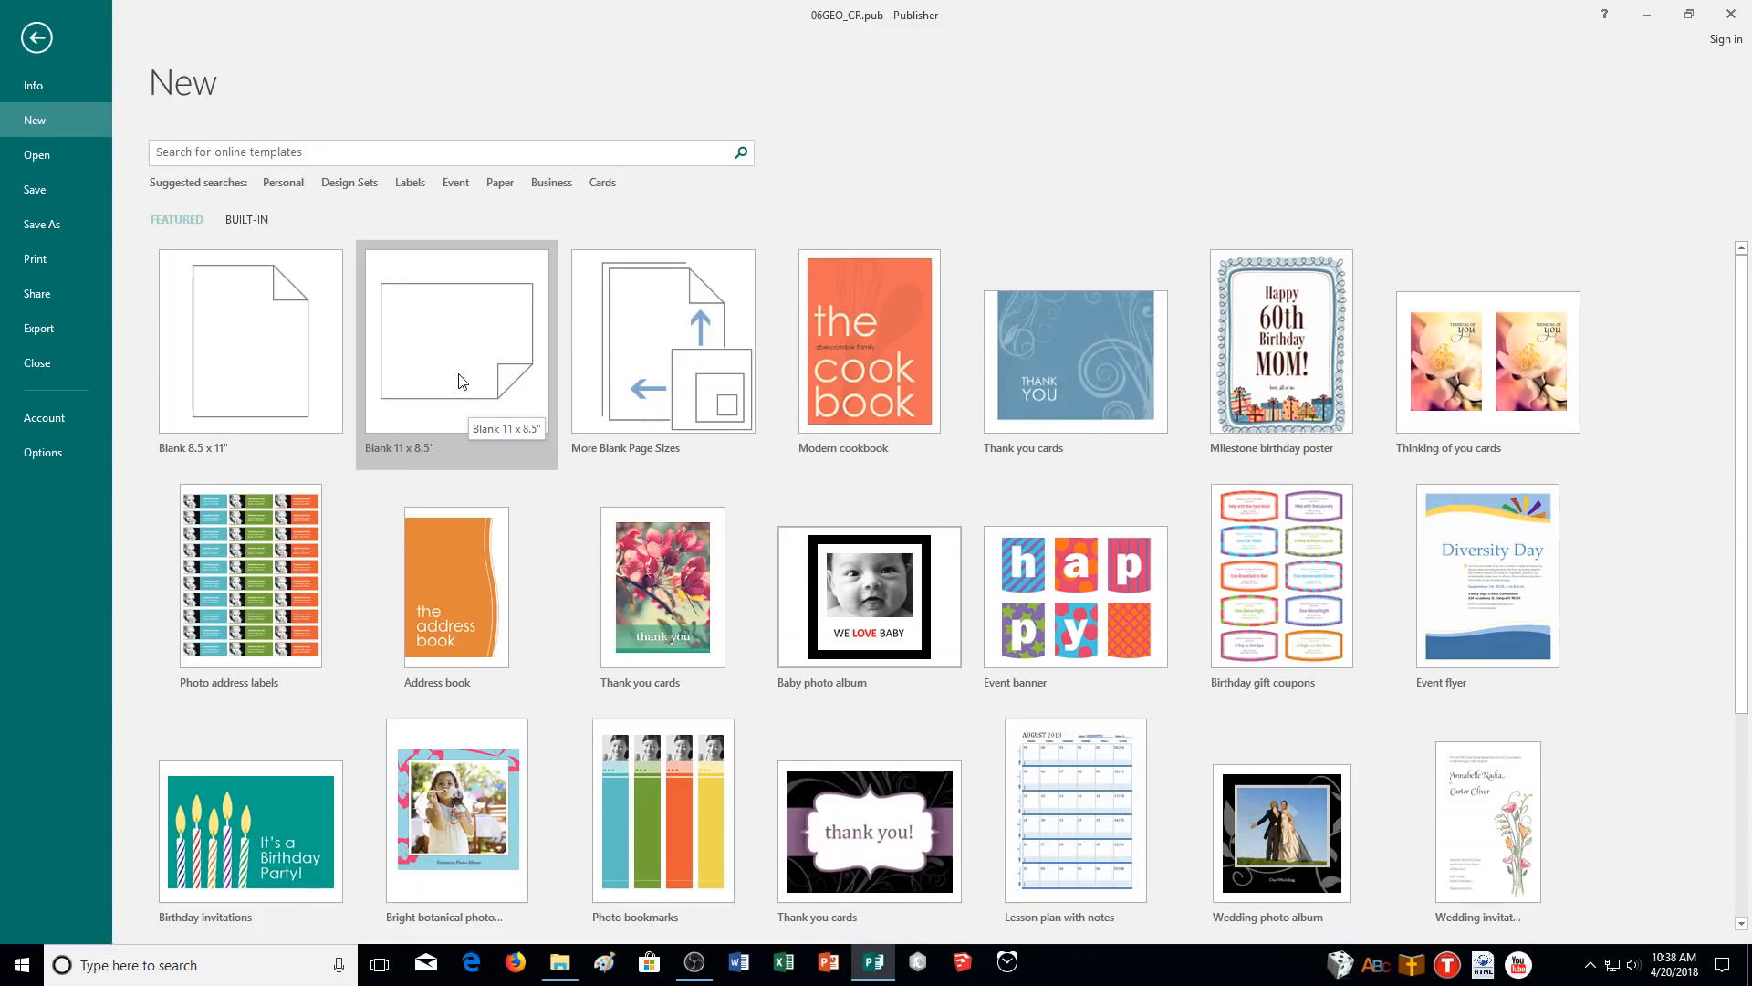
{"action": "scroll", "coordinate": [460, 375], "scroll_direction": "down", "scroll_amount": 2}
{"action": "scroll", "coordinate": [460, 375], "scroll_direction": "down", "scroll_amount": 2}
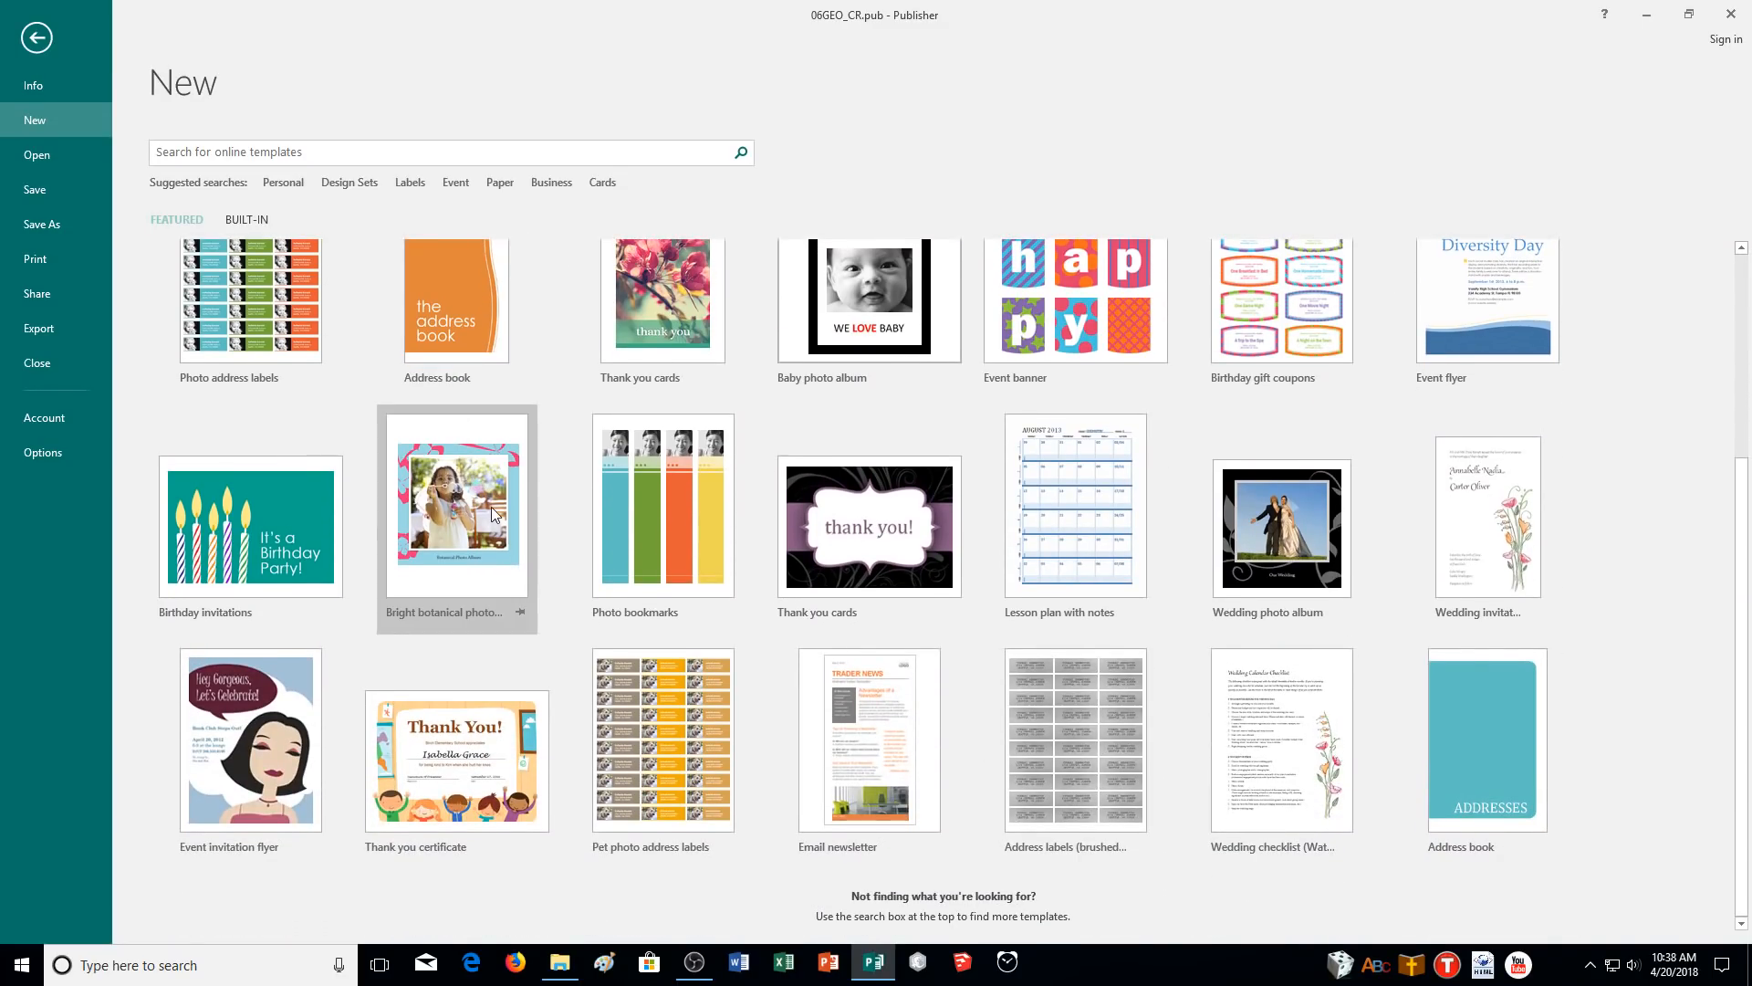
{"action": "scroll", "coordinate": [462, 429], "scroll_direction": "up", "scroll_amount": 4}
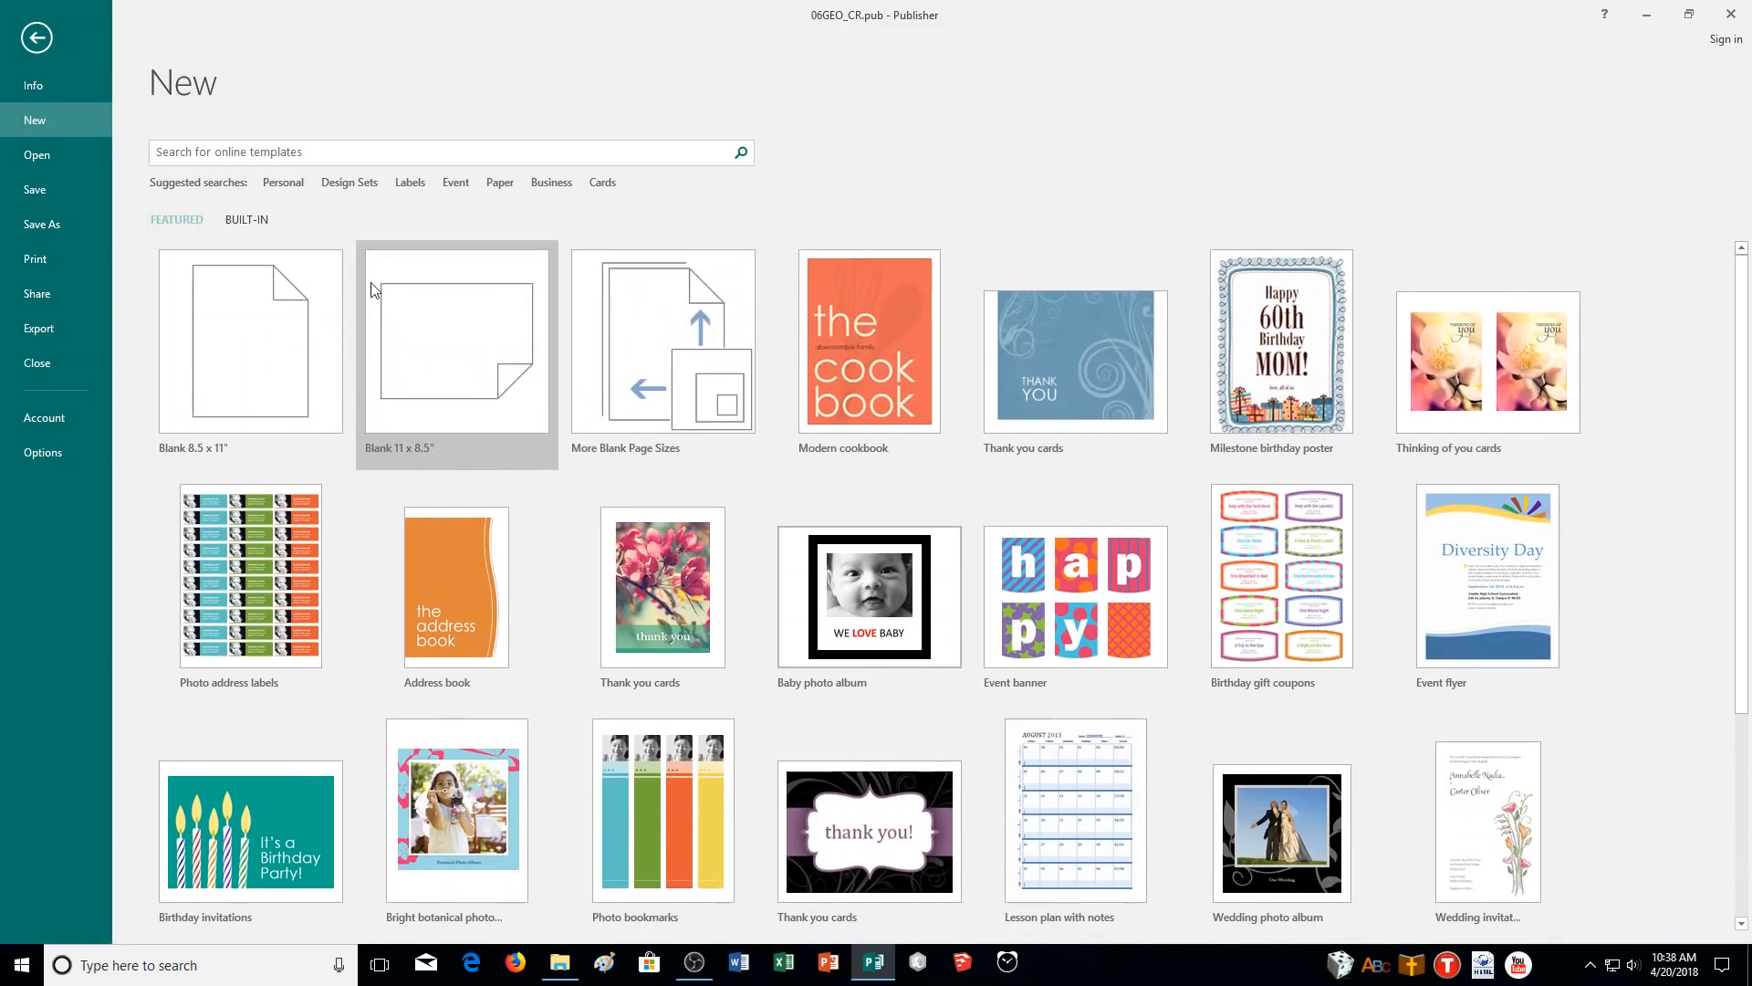
{"action": "left_click", "coordinate": [259, 222]}
{"action": "scroll", "coordinate": [486, 403], "scroll_direction": "down", "scroll_amount": 3}
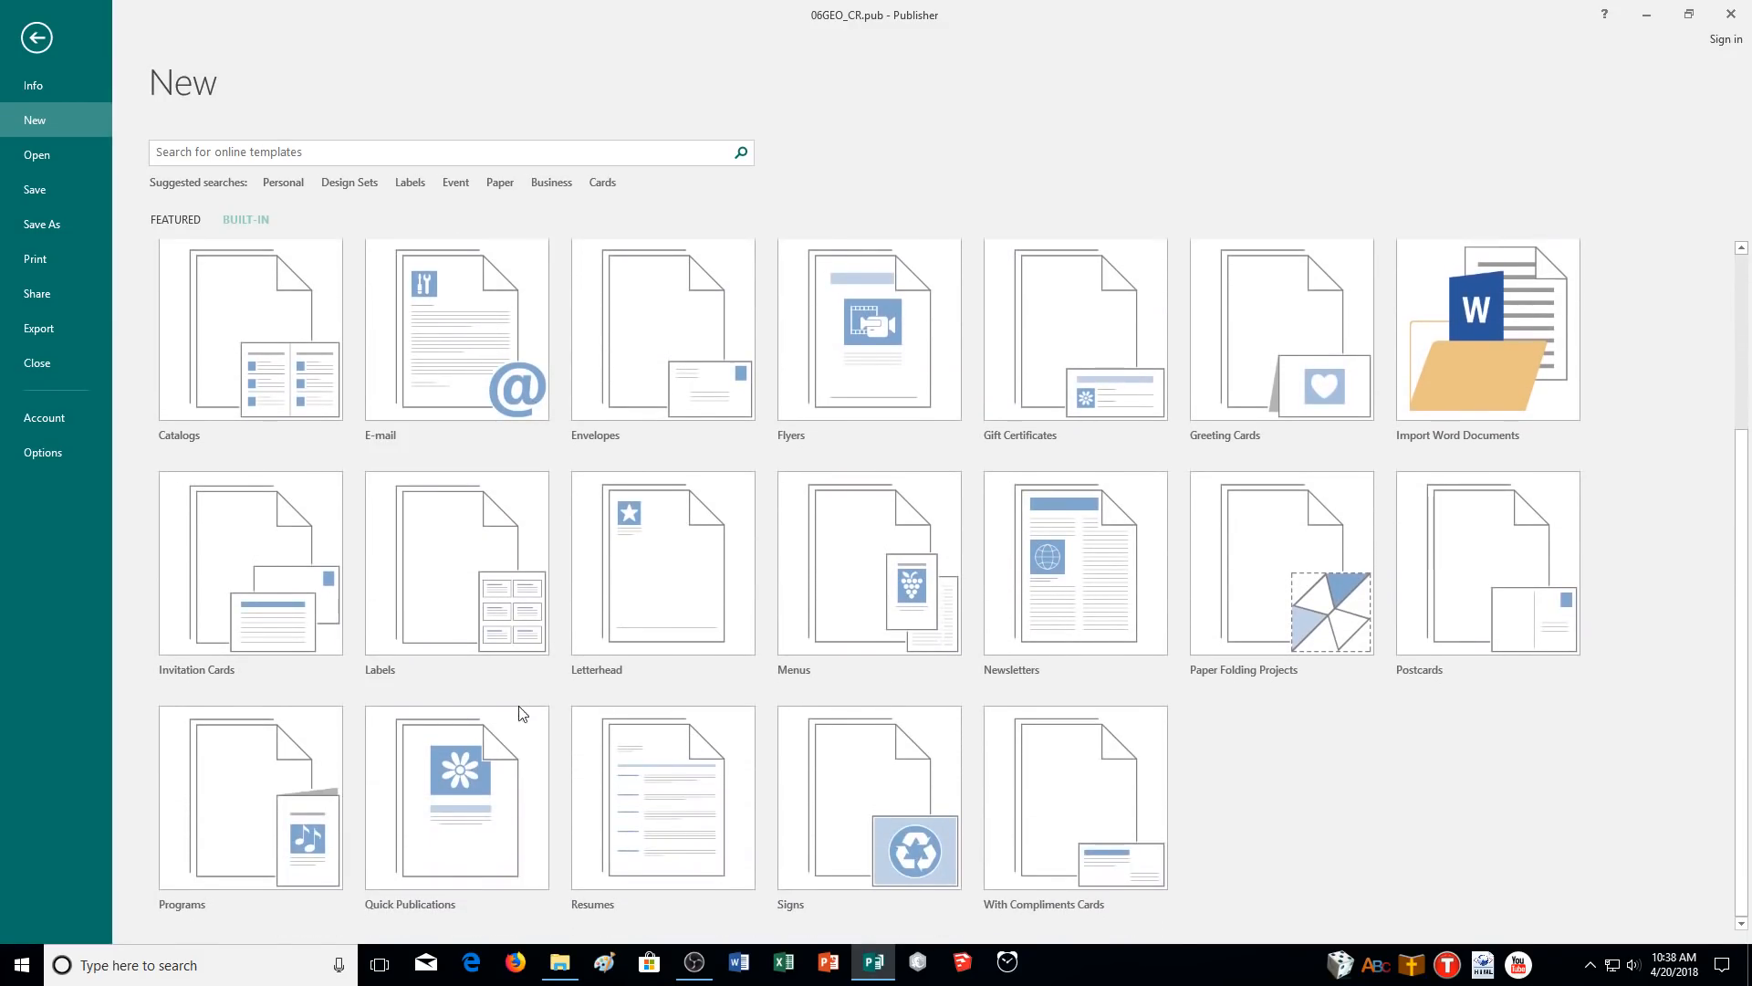
{"action": "left_click", "coordinate": [482, 810]}
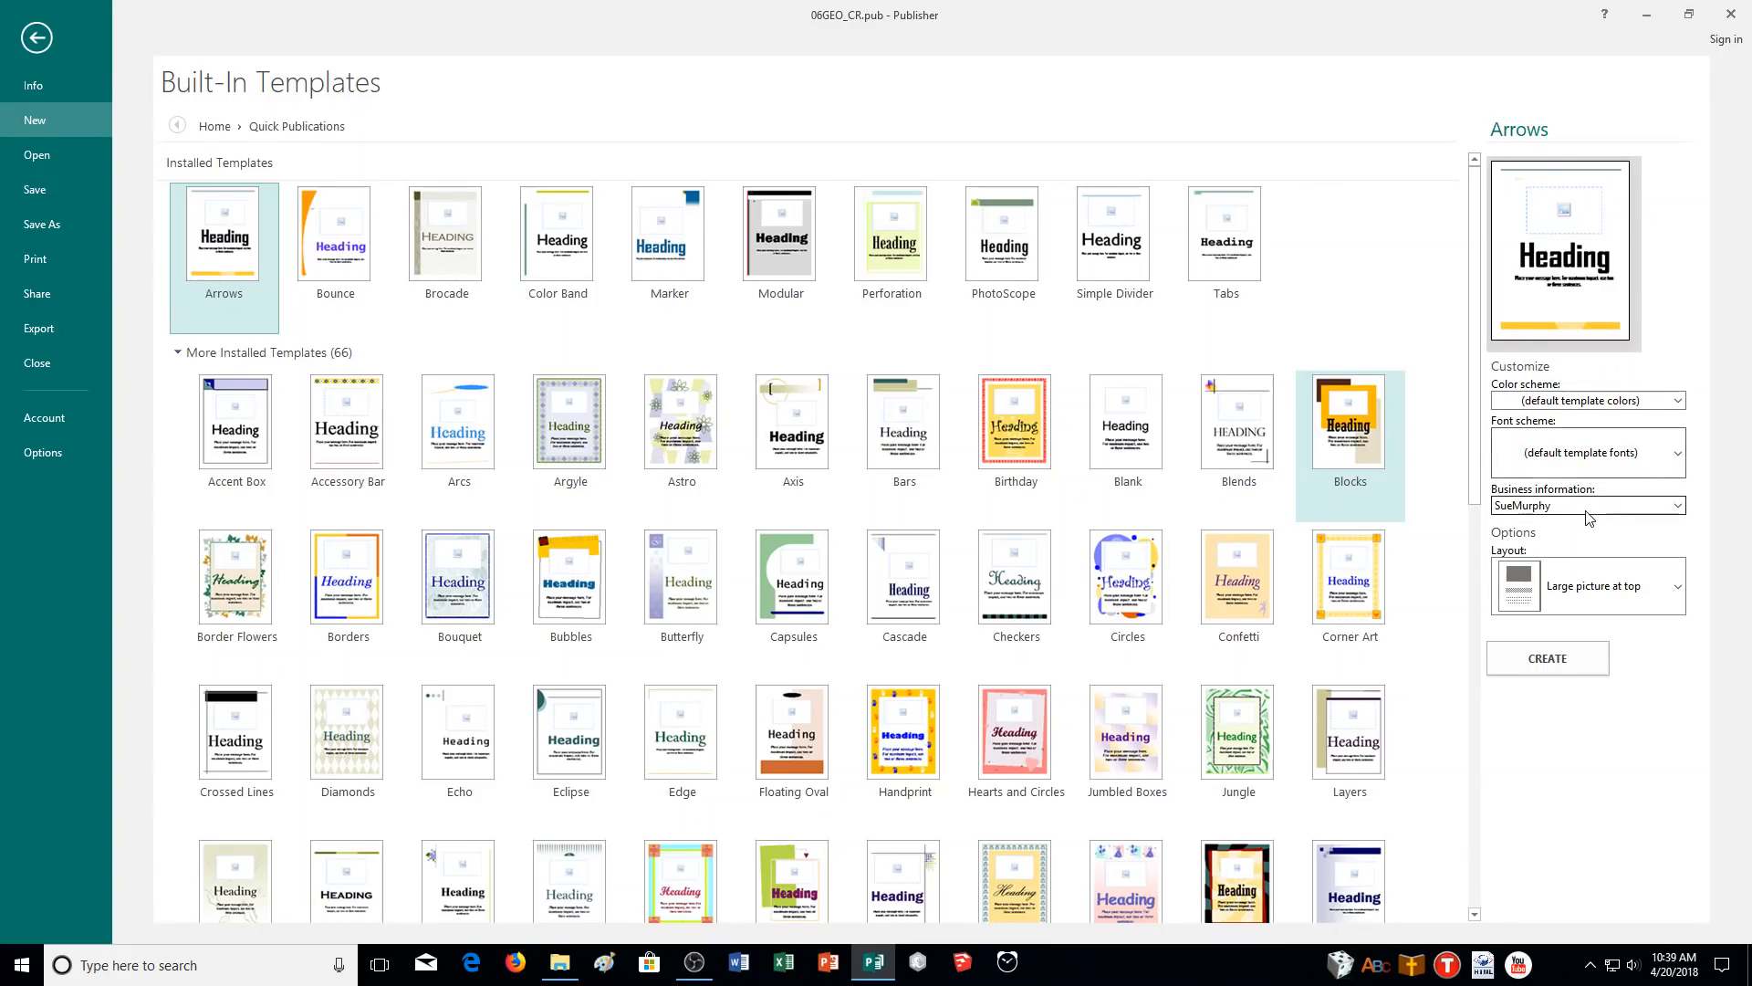
{"action": "left_click", "coordinate": [1600, 602]}
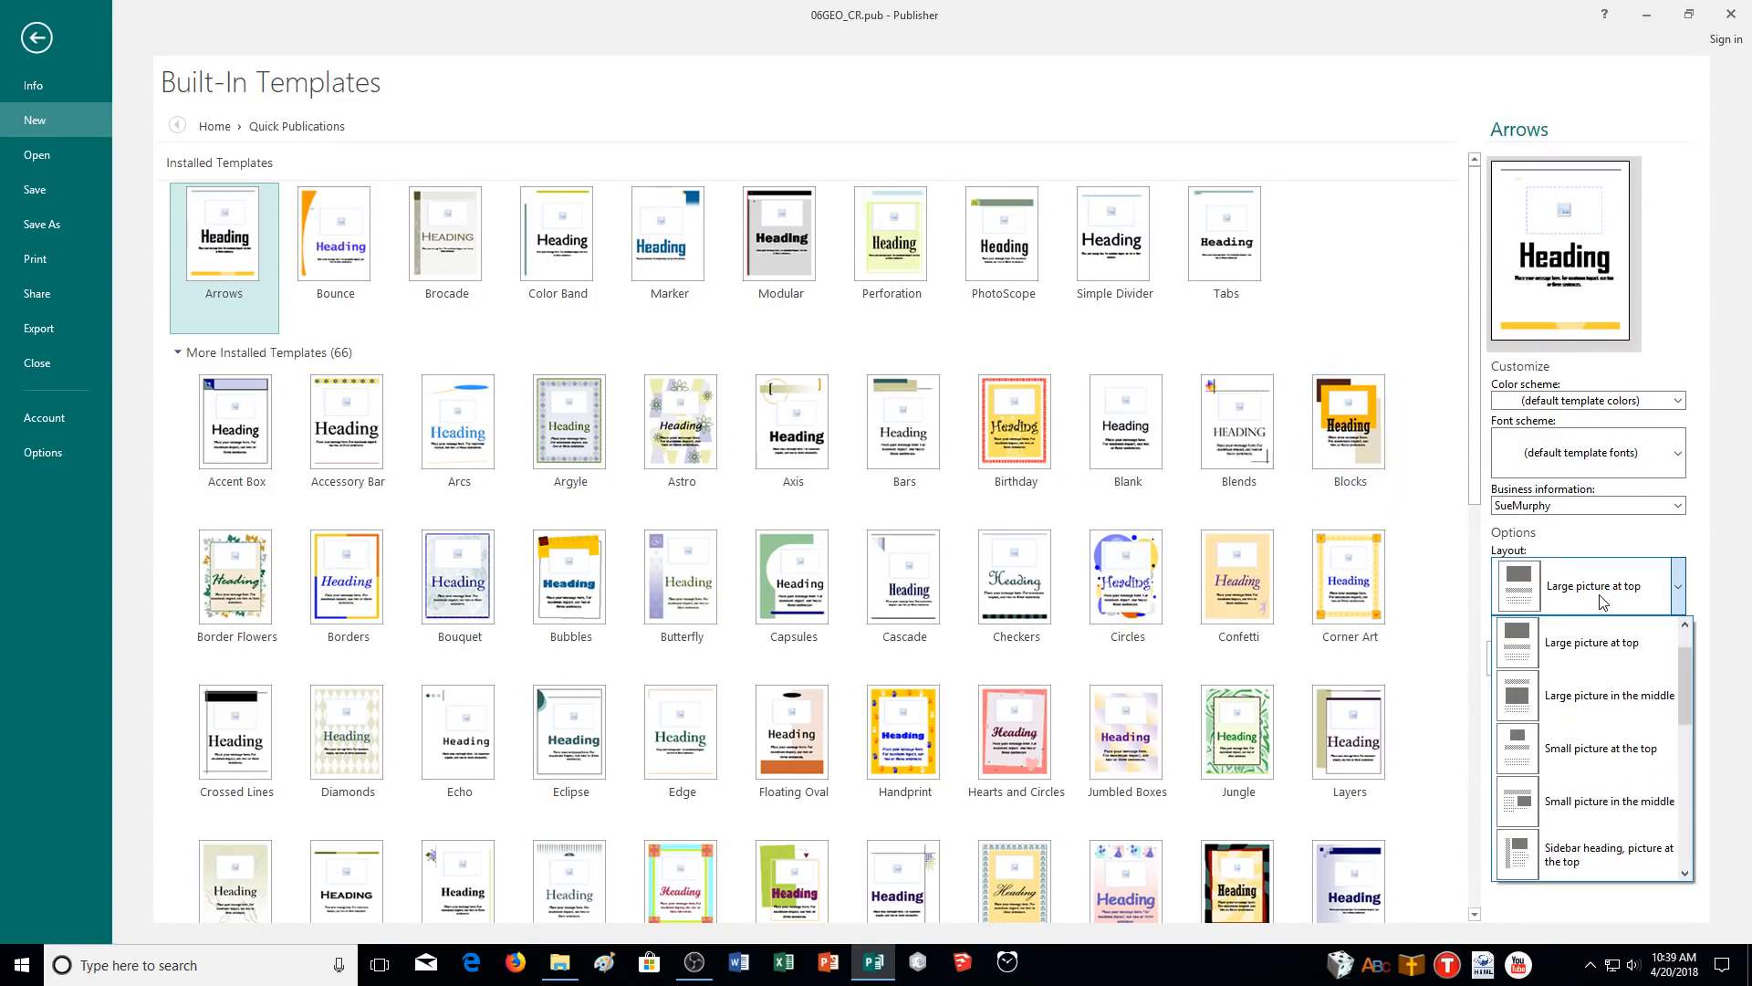
{"action": "scroll", "coordinate": [1611, 758], "scroll_direction": "down", "scroll_amount": 3}
{"action": "scroll", "coordinate": [1613, 770], "scroll_direction": "down", "scroll_amount": 3}
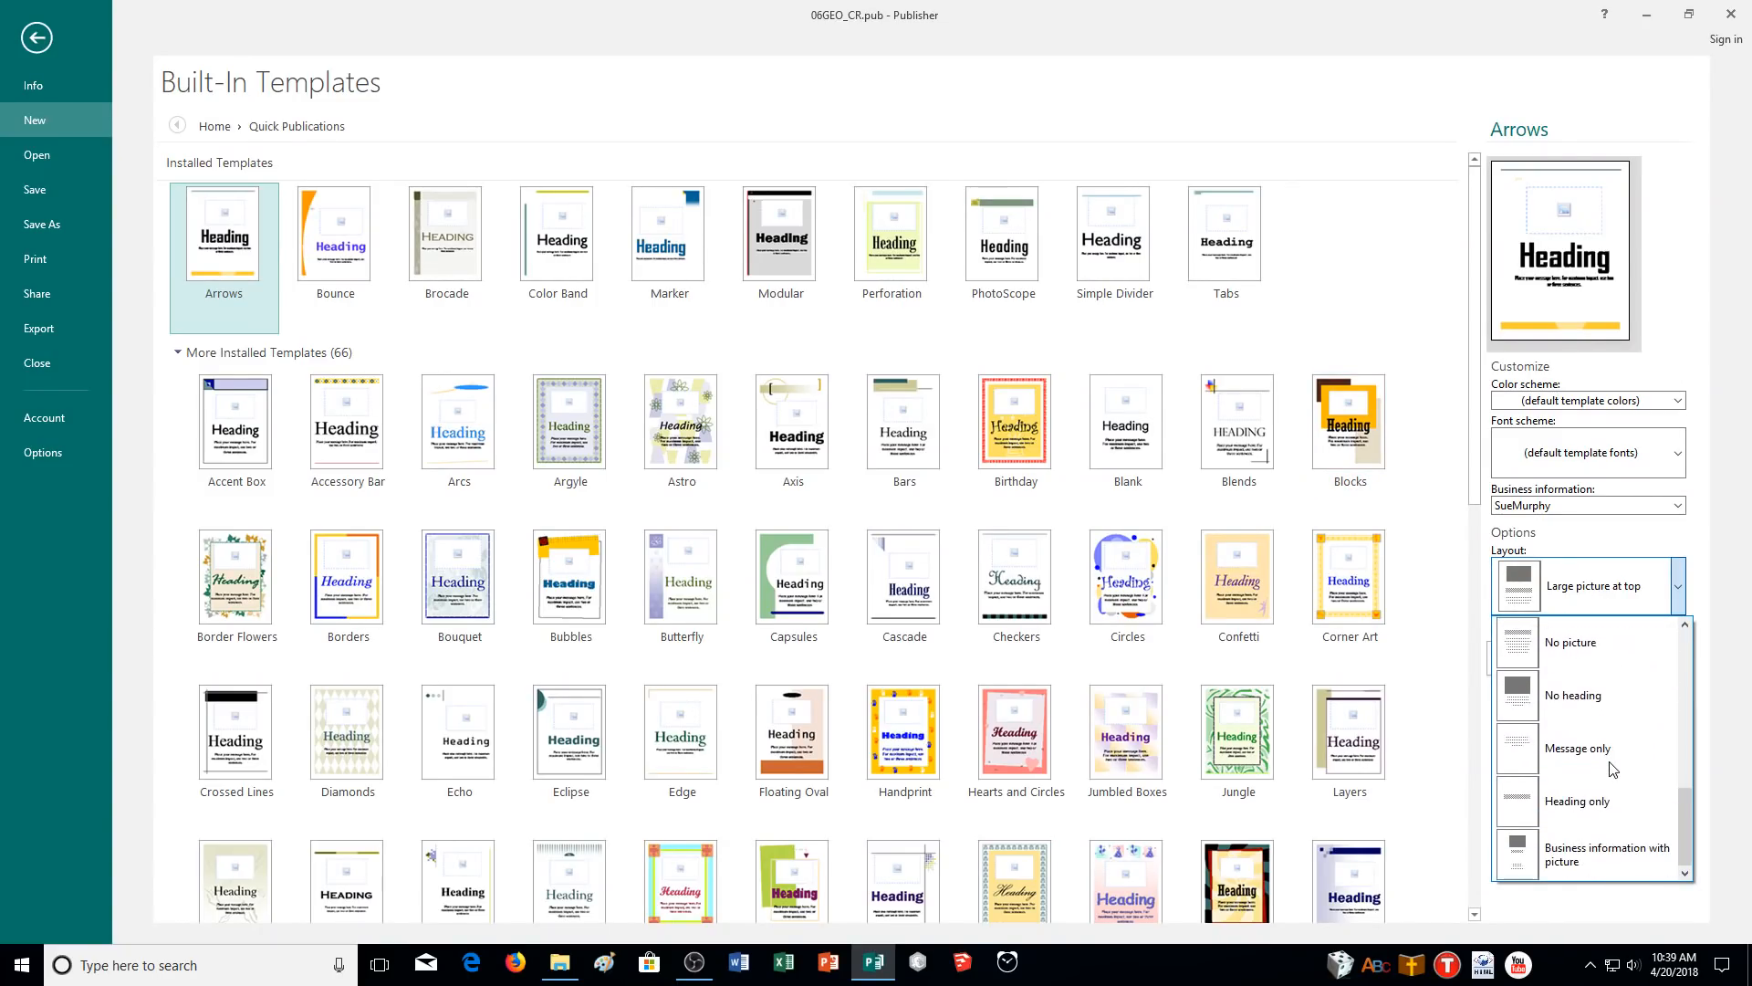
{"action": "left_click", "coordinate": [1606, 858]}
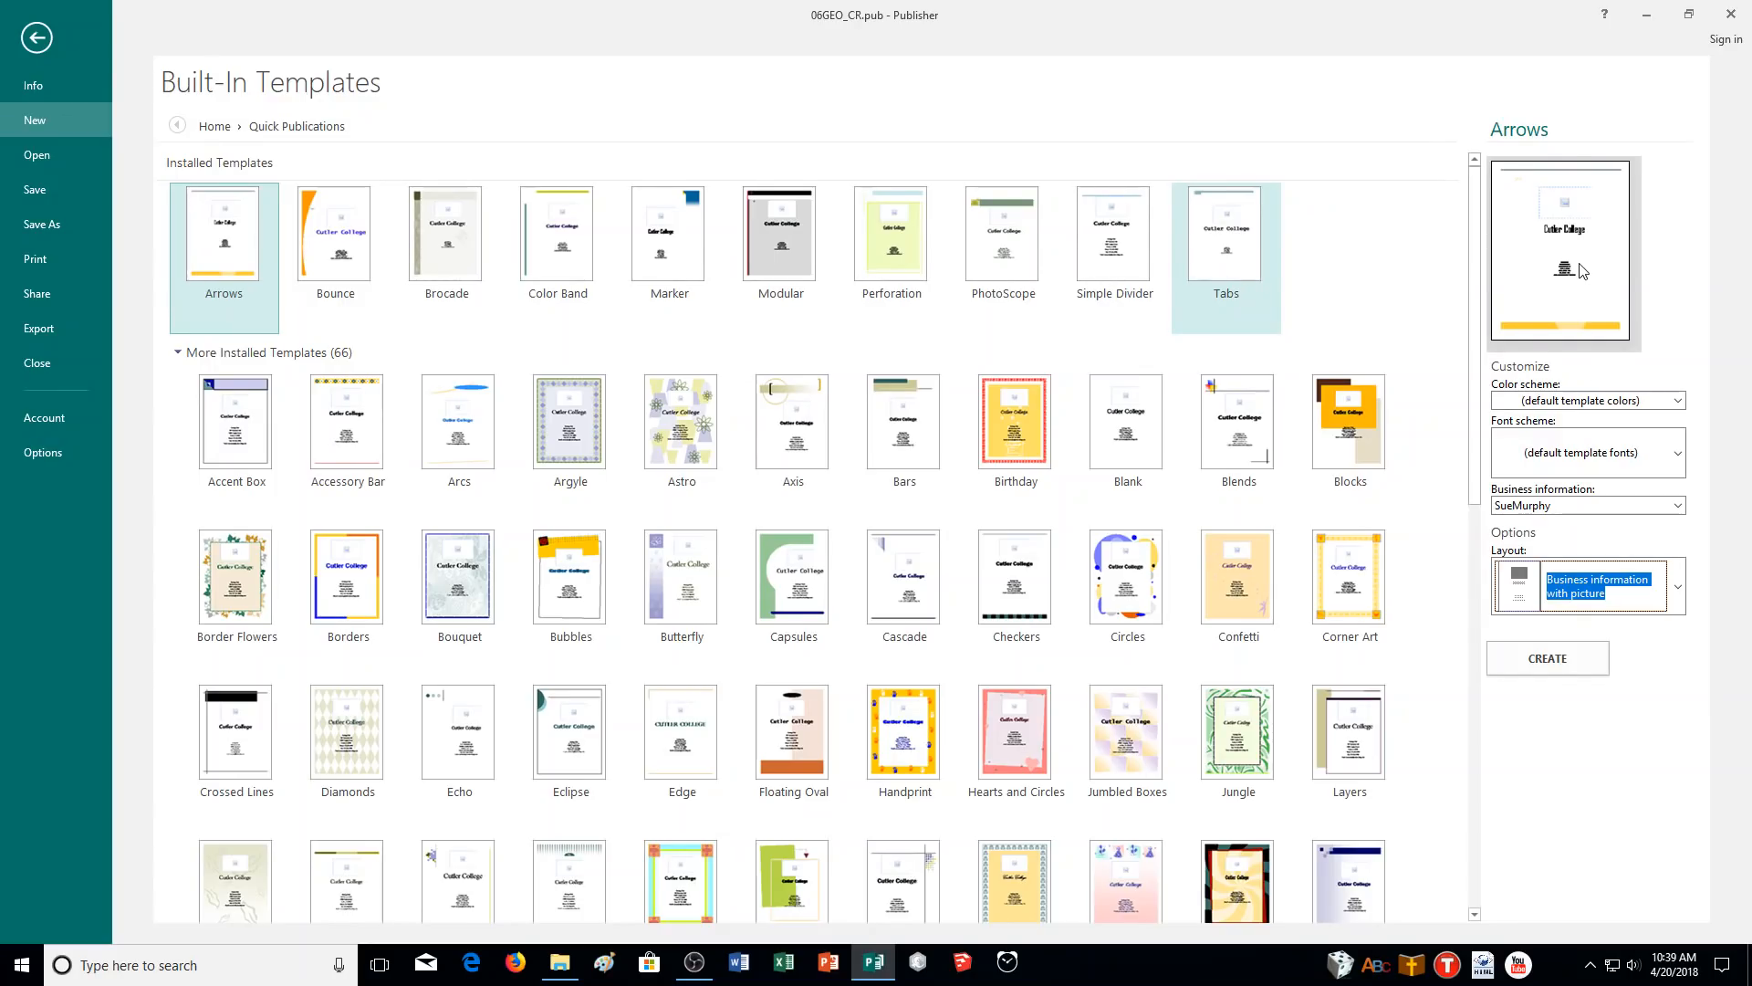
- Create Publication2 from the Arrows template and start a new business information set
{"action": "left_click", "coordinate": [1553, 657]}
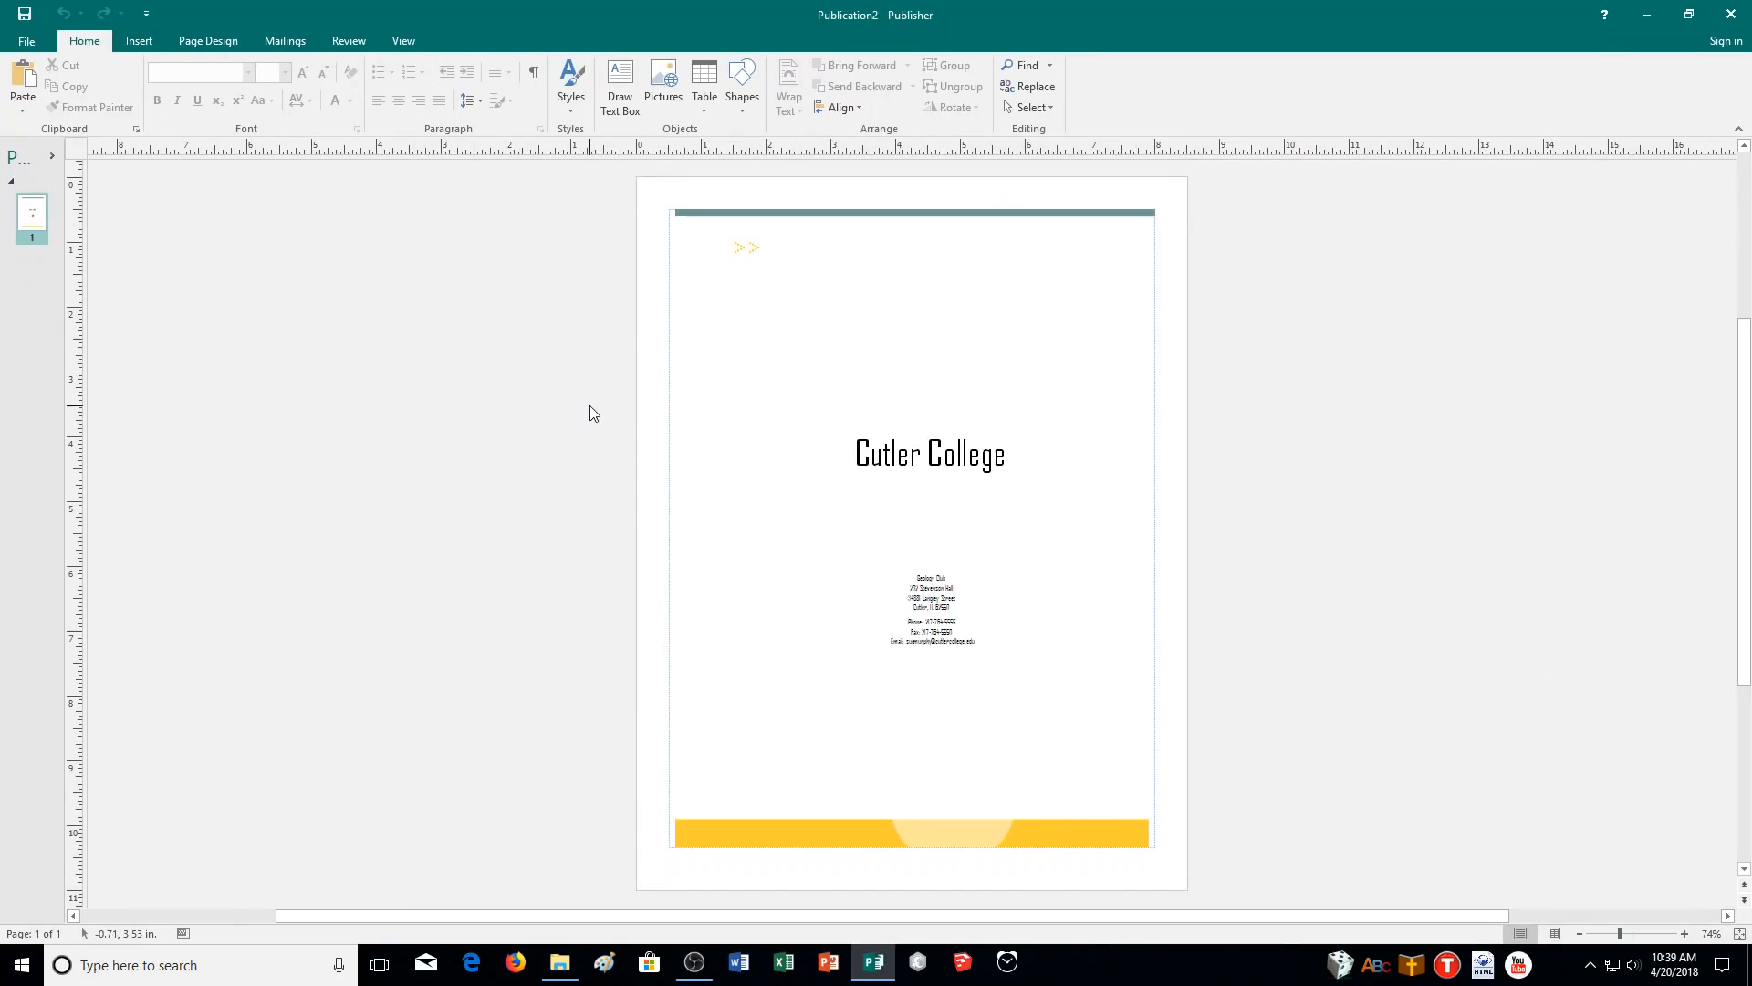
{"action": "left_click", "coordinate": [32, 46]}
{"action": "left_click", "coordinate": [205, 164]}
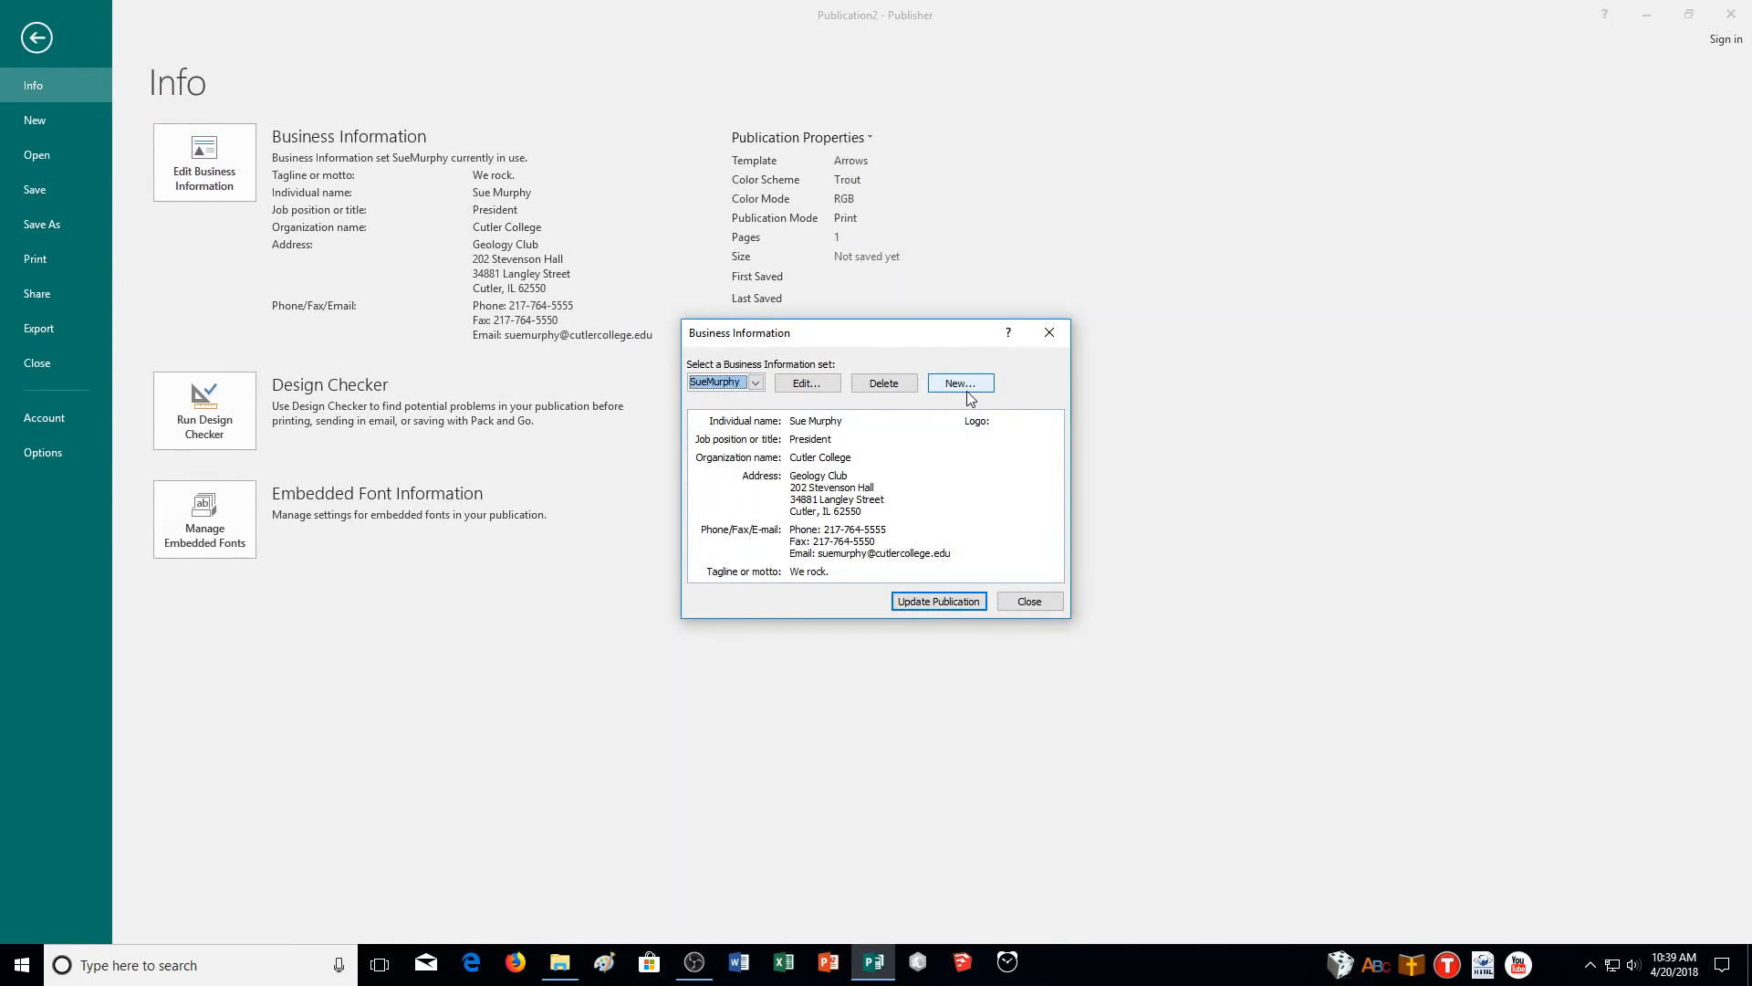
{"action": "left_click", "coordinate": [966, 390]}
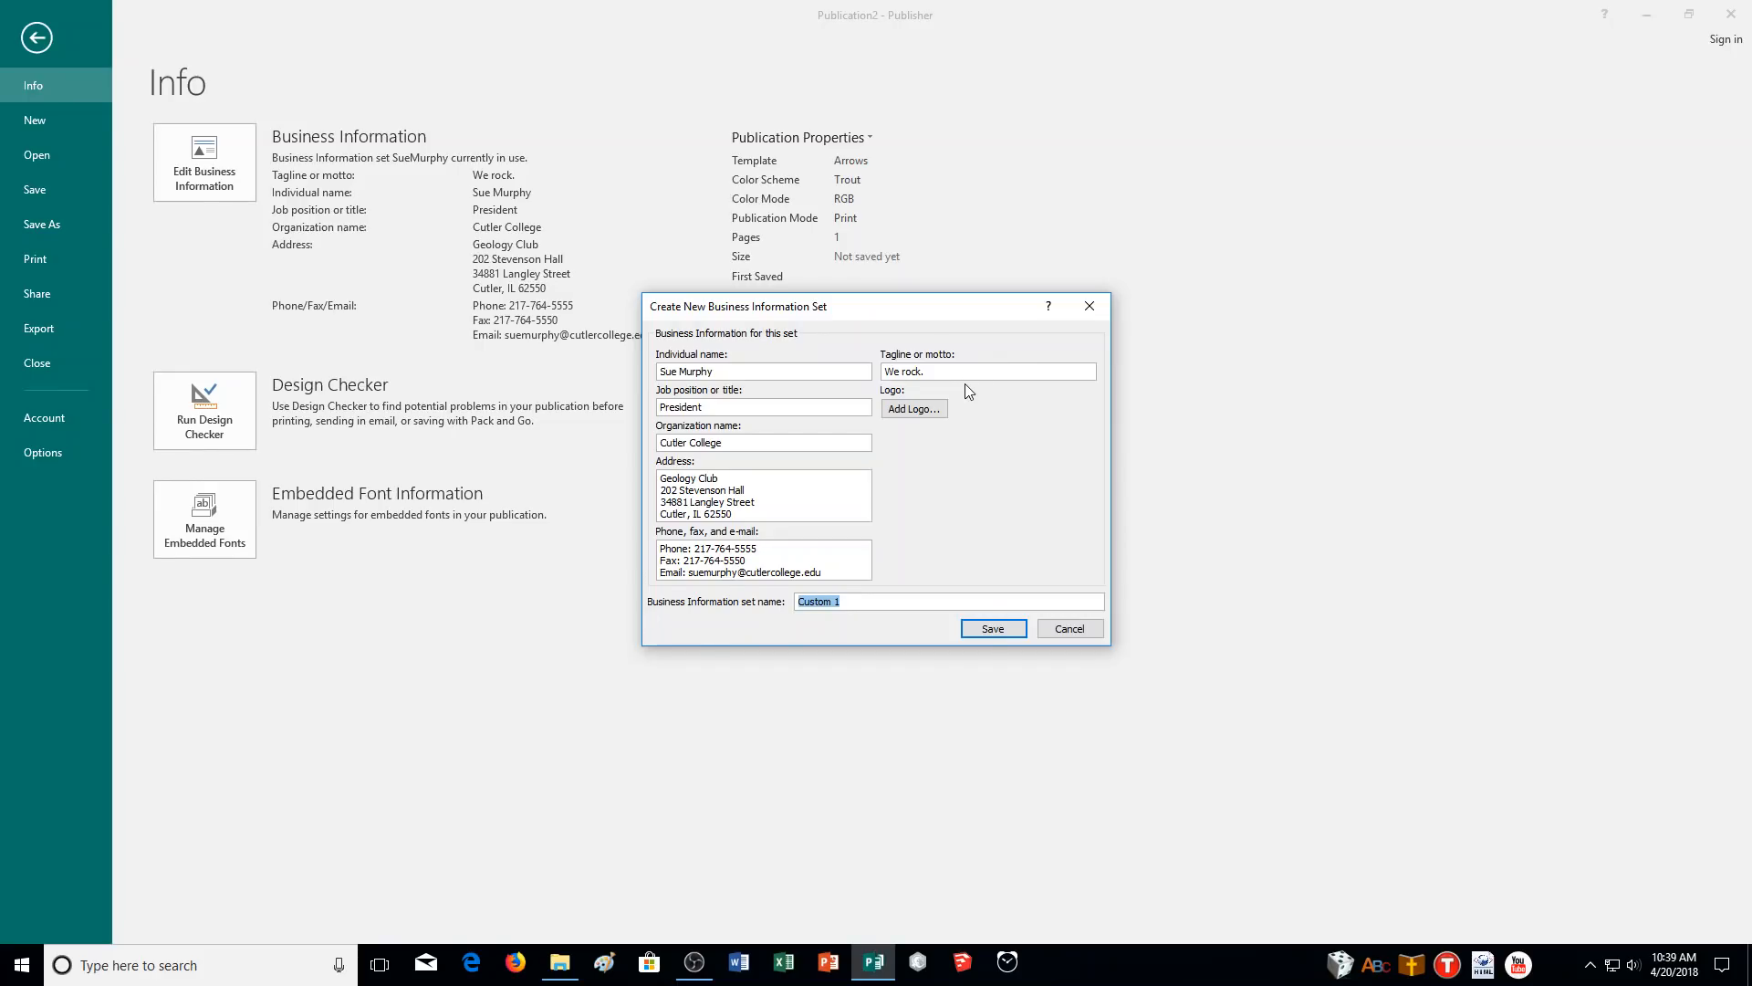
- Enter the set and individual names, job title 'President of the Computer Lab', organization 'Valley Christian Academy', and address
{"action": "left_click_drag", "start_coordinate": [881, 609], "coordinate": [787, 611]}
{"action": "type", "text": "Rogers"}
{"action": "left_click_drag", "start_coordinate": [858, 371], "coordinate": [560, 391]}
{"action": "type", "text": "Mister Rogers"}
{"action": "key", "text": "Tab"}
{"action": "type", "text": "President of the Computer Lab"}
{"action": "key", "text": "Tab"}
{"action": "type", "text": "Valley Chri"}
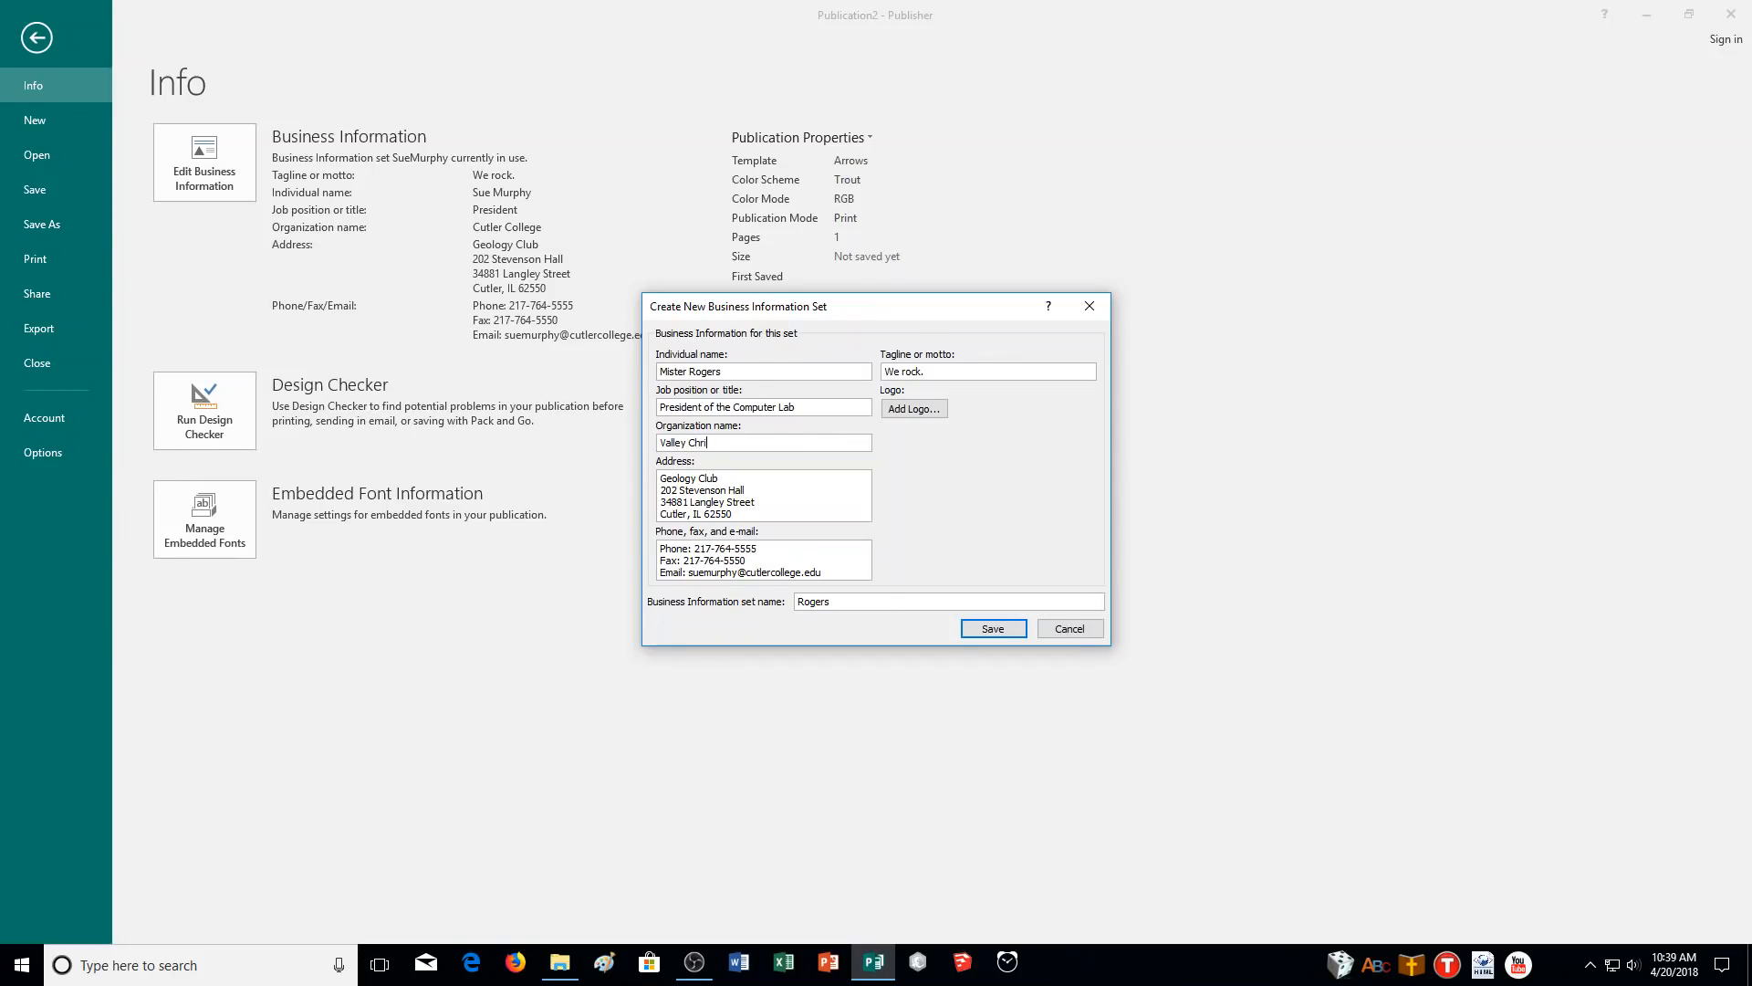
{"action": "type", "text": "stian Academy"}
{"action": "key", "text": "Tab"}
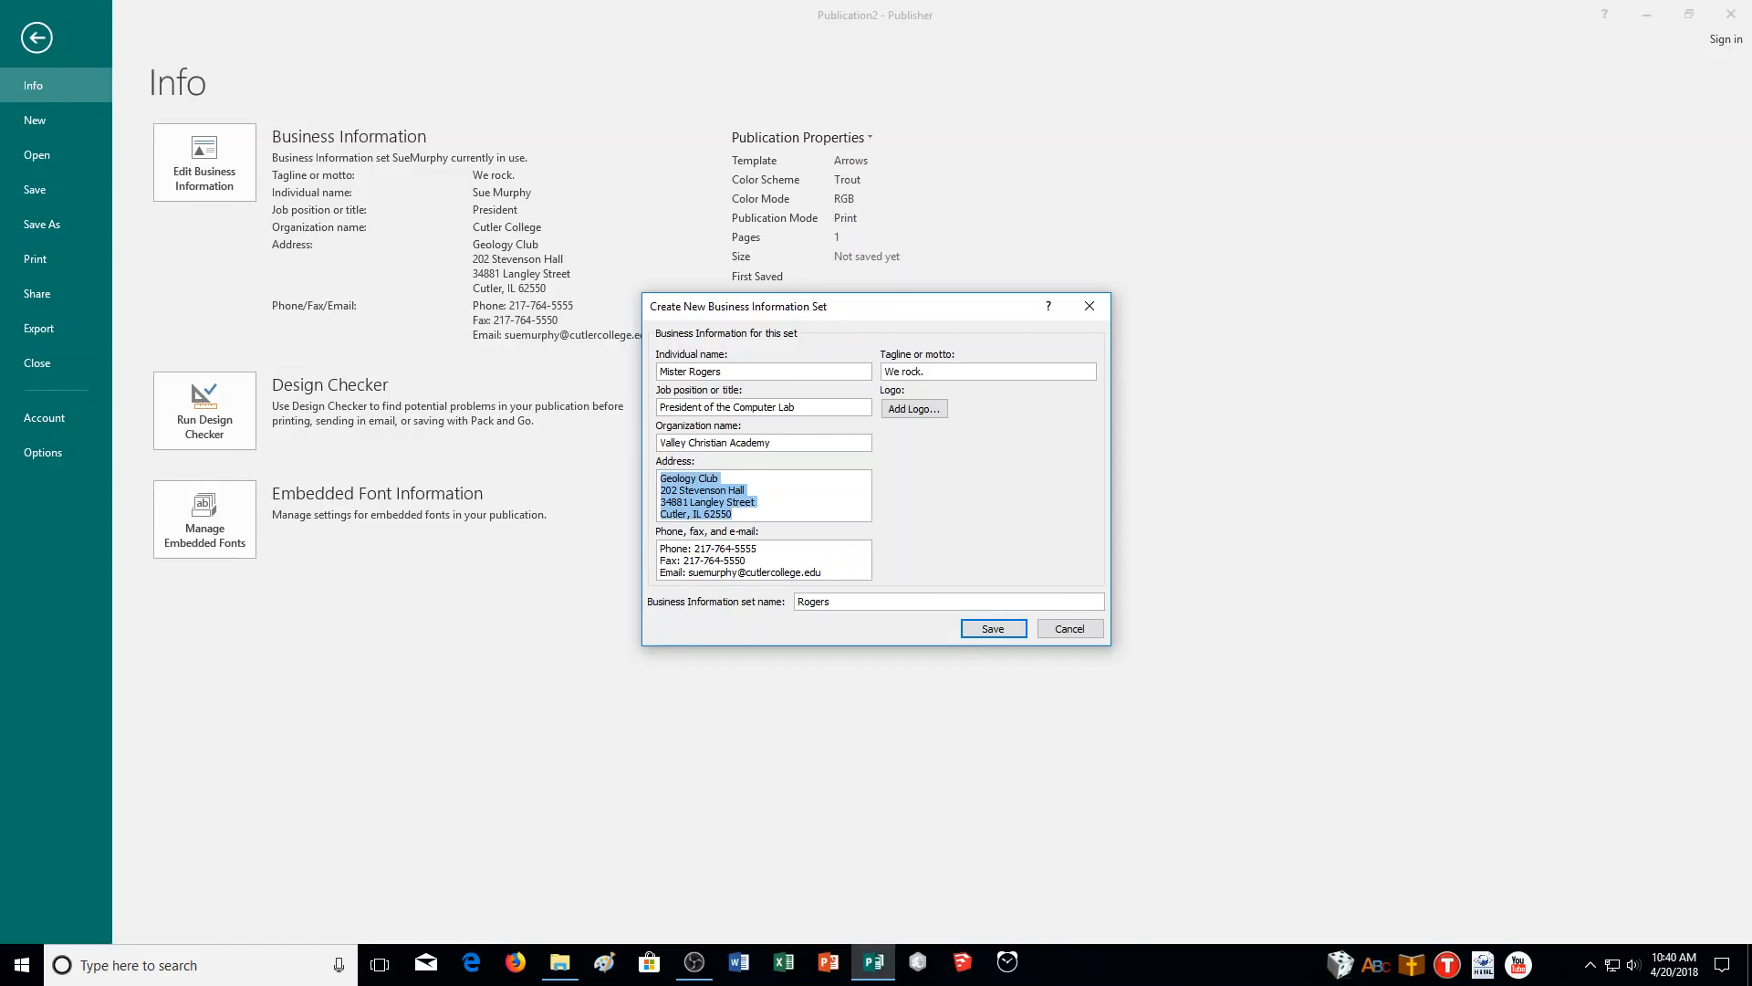
{"action": "type", "text": "Somewhere in California"}
- Replace the phone with a placeholder number, enter a new e-mail, and set tagline 'Non of your business'
{"action": "key", "text": "Tab"}
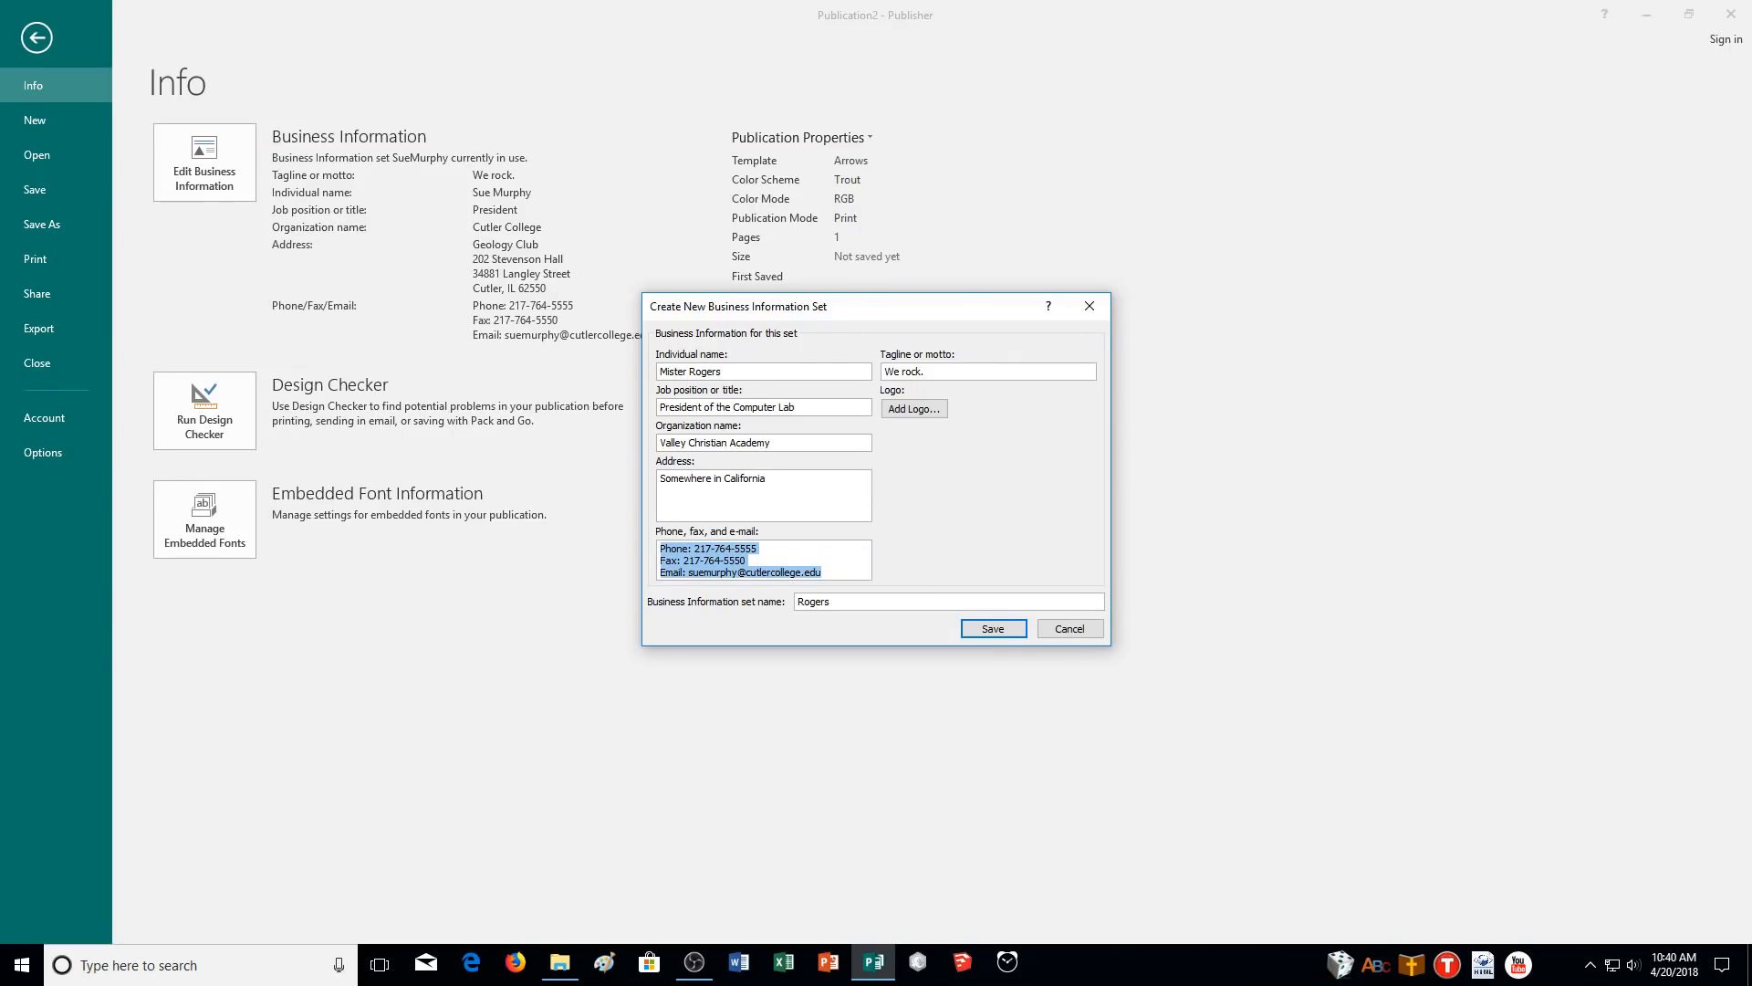
{"action": "left_click_drag", "start_coordinate": [758, 549], "coordinate": [696, 559]}
{"action": "type", "text": "555"}
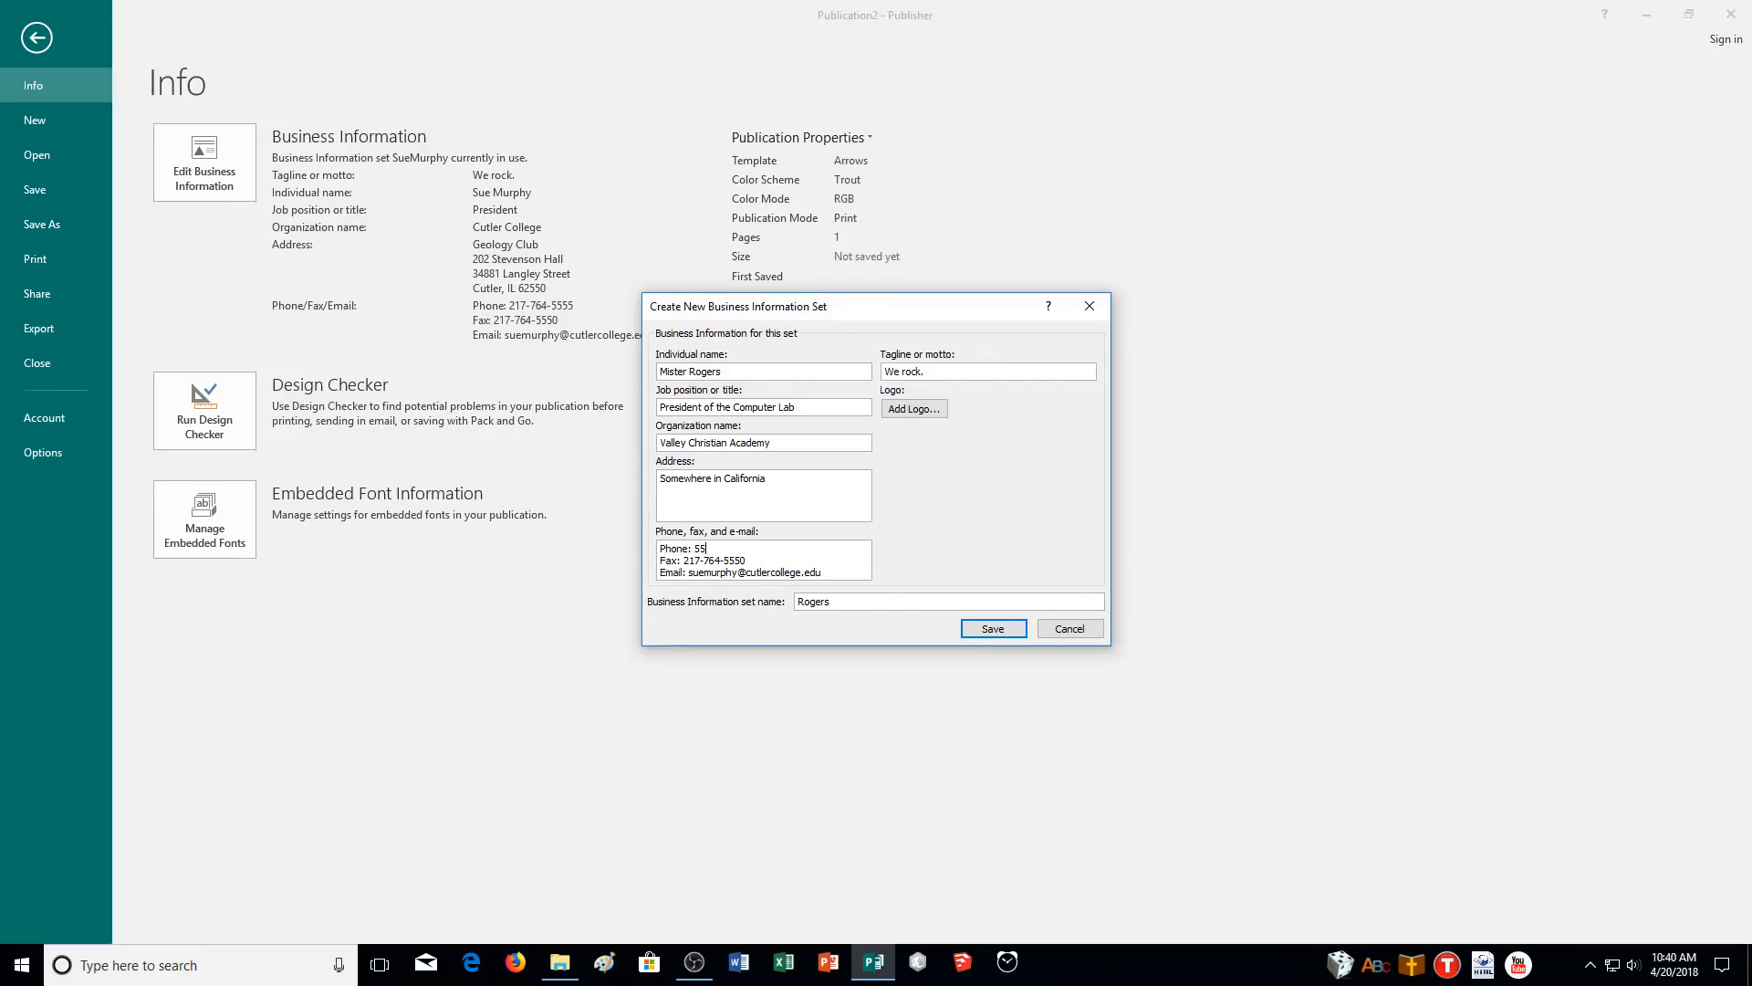
{"action": "type", "text": "-555-5555"}
{"action": "left_click_drag", "start_coordinate": [745, 561], "coordinate": [697, 557]}
{"action": "left_click", "coordinate": [837, 572]}
{"action": "left_click_drag", "start_coordinate": [823, 573], "coordinate": [690, 578]}
{"action": "left_click", "coordinate": [834, 570]}
{"action": "type", "text": "notyourbusiness@anemail.com"}
{"action": "left_click_drag", "start_coordinate": [940, 372], "coordinate": [878, 379]}
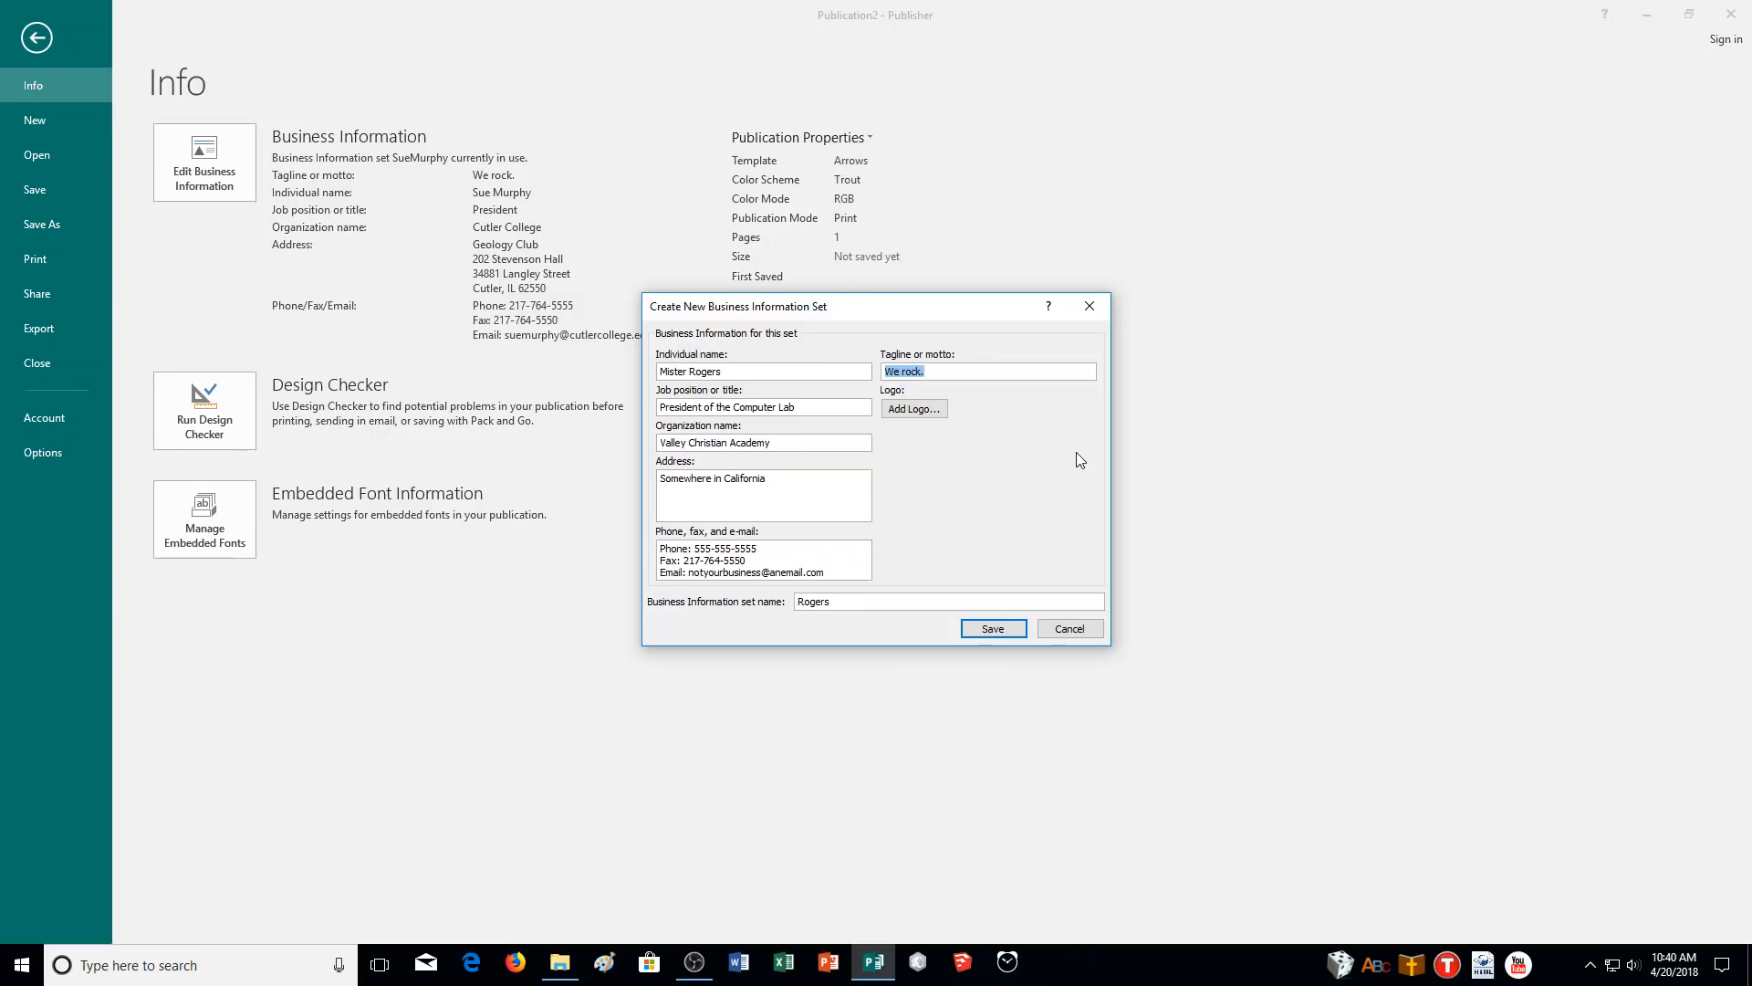
{"action": "type", "text": "Non of your business"}
- Save the new business information set and apply it to the publication
{"action": "left_click", "coordinate": [973, 632]}
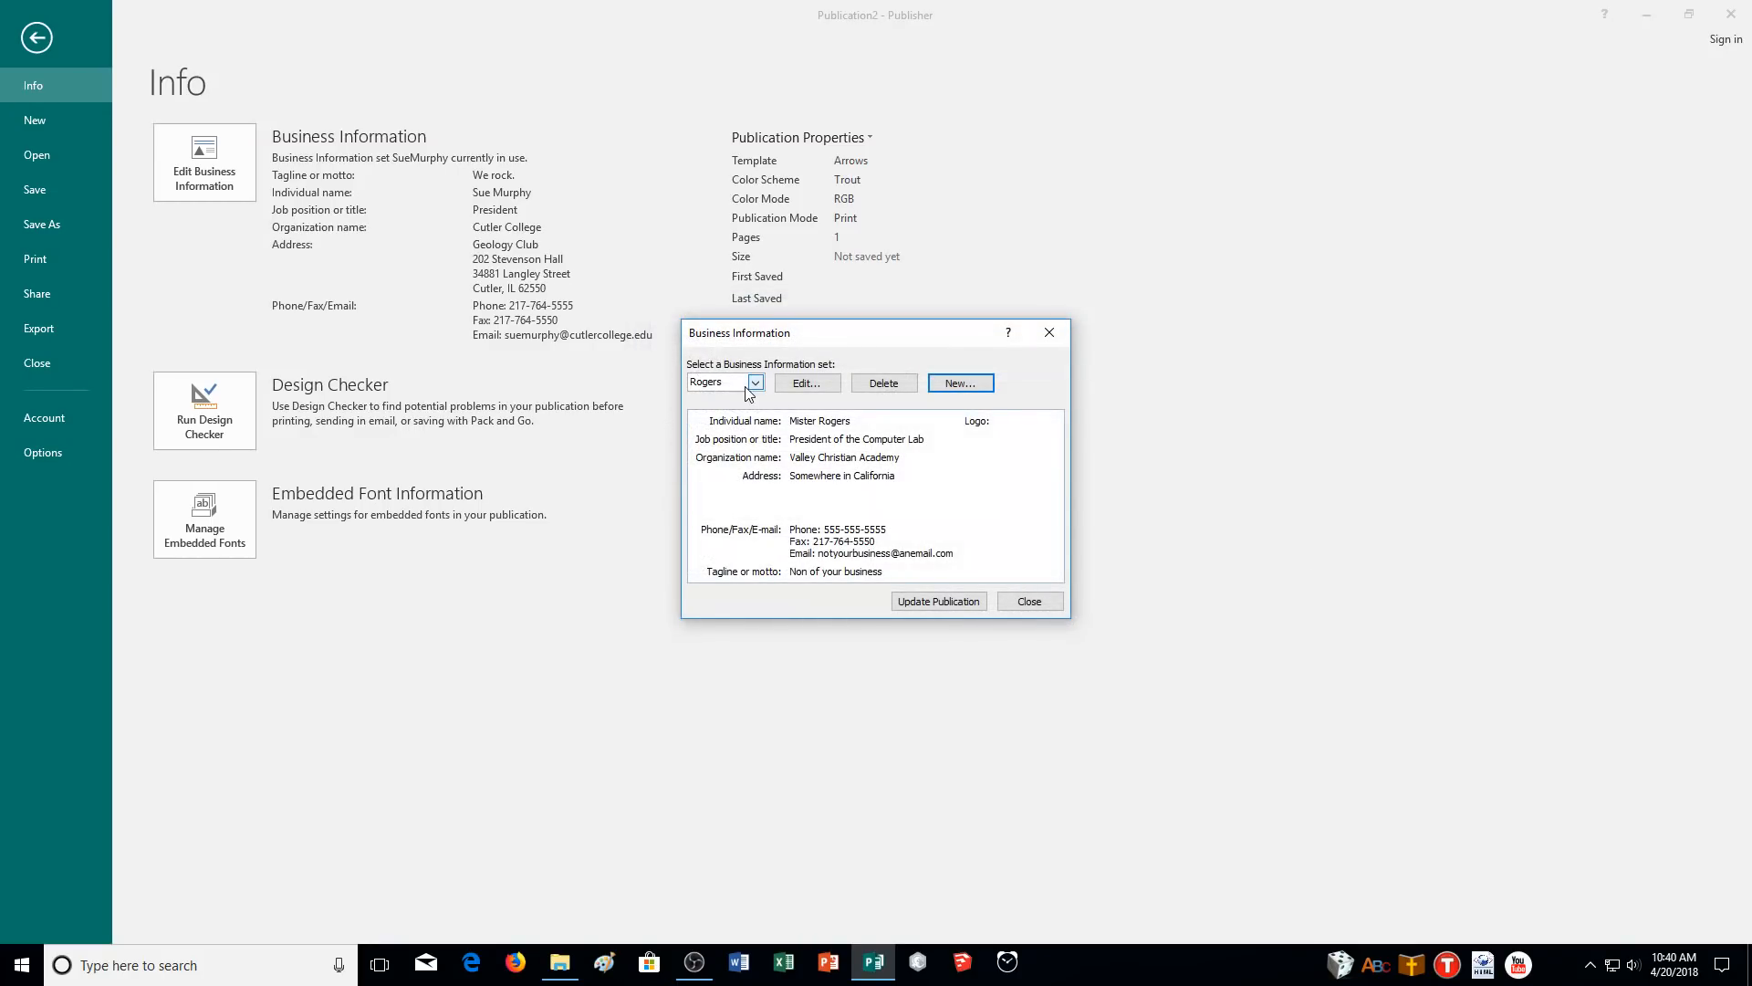
{"action": "left_click", "coordinate": [940, 600]}
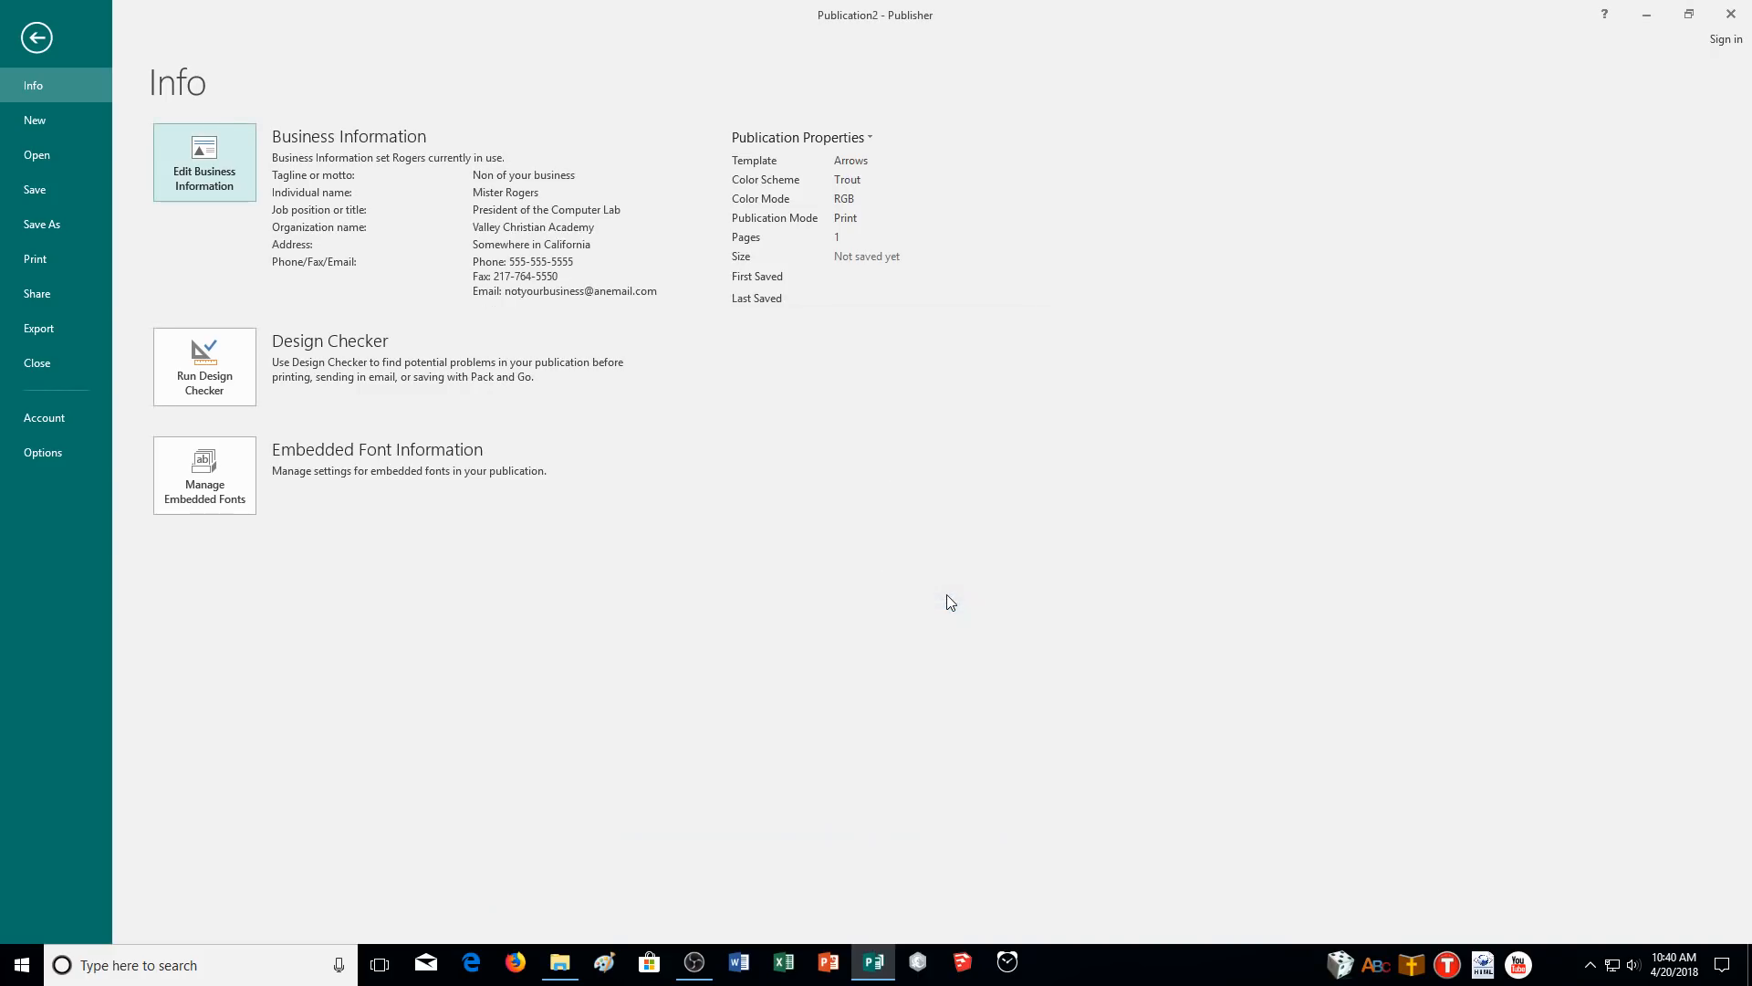
{"action": "left_click", "coordinate": [36, 38]}
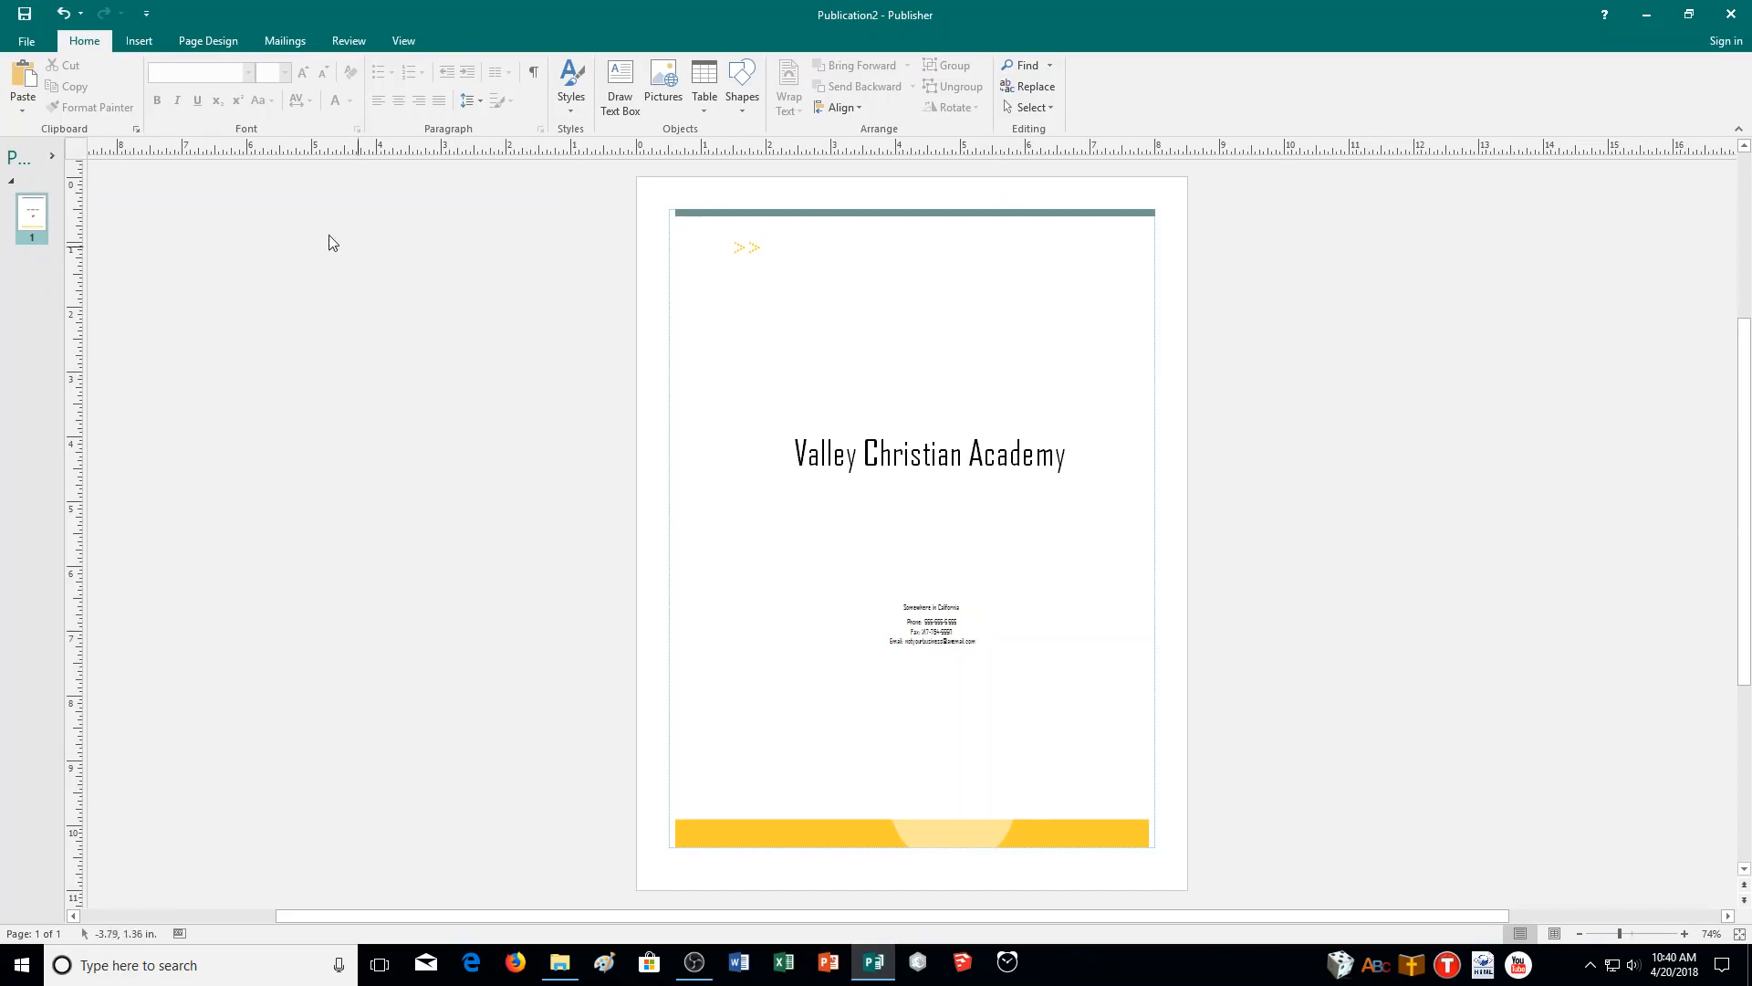
- Edit the set's tagline to 'Hang together or hang separatly', then save and reapply it
{"action": "left_click", "coordinate": [20, 40]}
{"action": "left_click", "coordinate": [174, 180]}
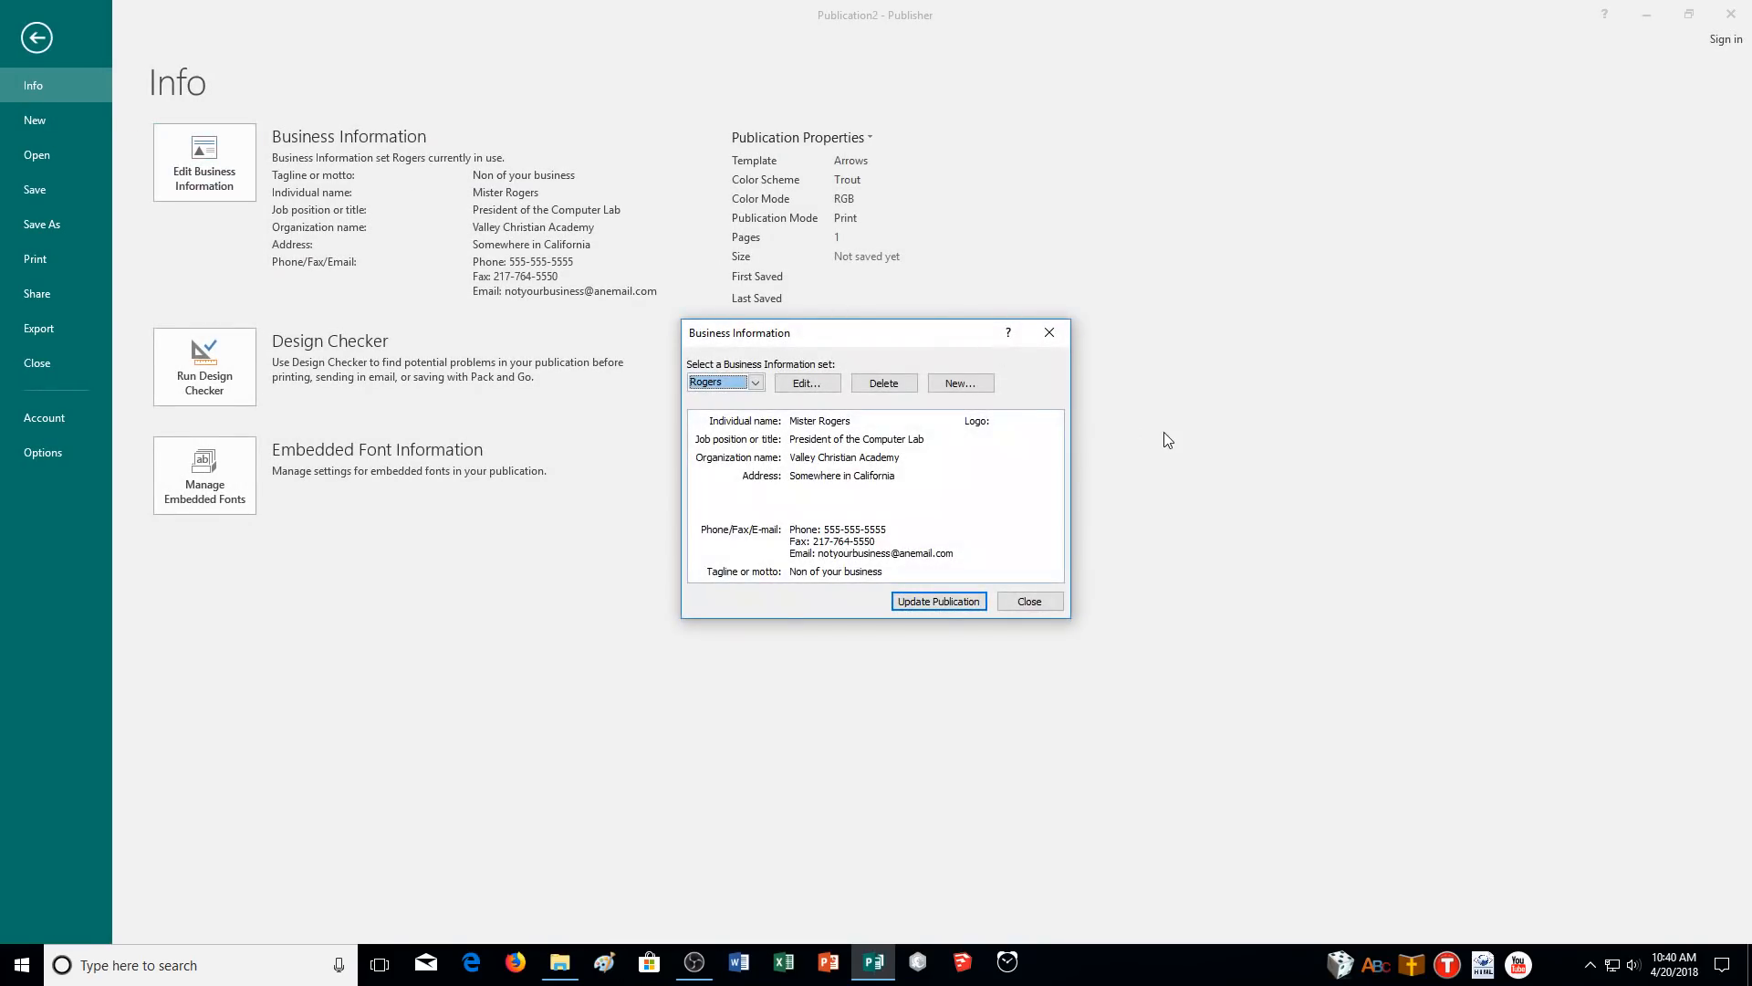
{"action": "left_click", "coordinate": [807, 384]}
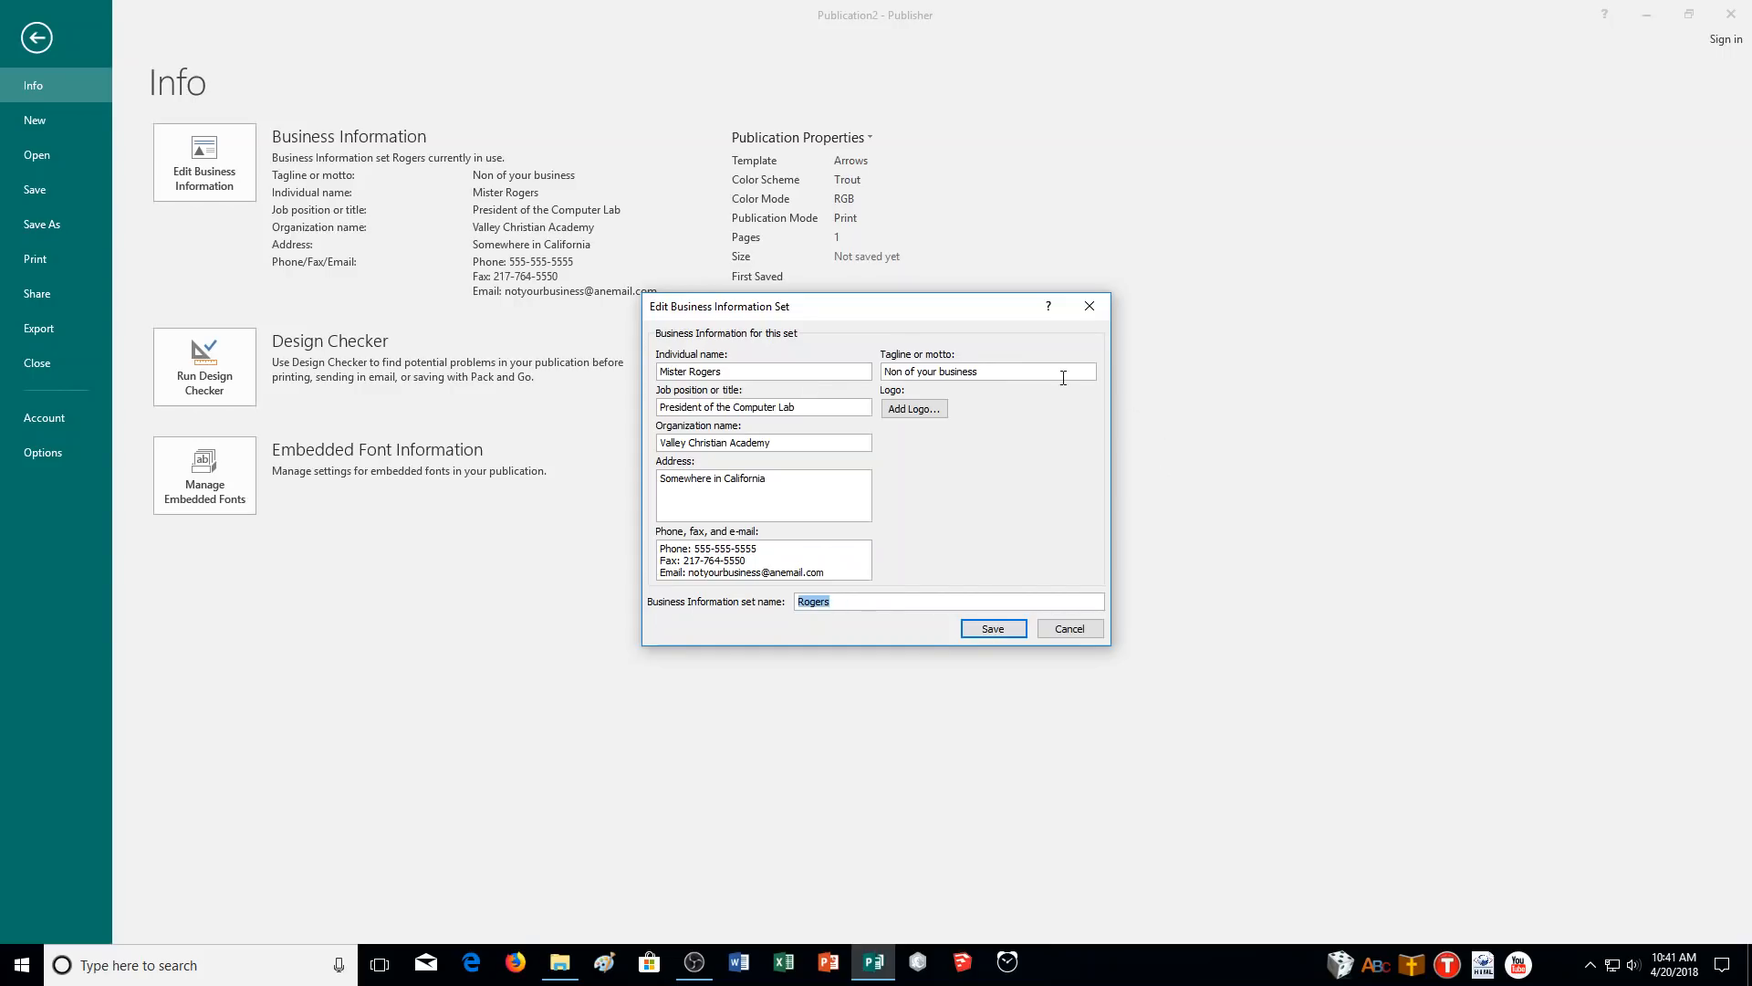
{"action": "left_click_drag", "start_coordinate": [985, 372], "coordinate": [883, 374]}
{"action": "type", "text": "Hang together or hang separatly"}
{"action": "left_click", "coordinate": [988, 632]}
{"action": "left_click", "coordinate": [960, 606]}
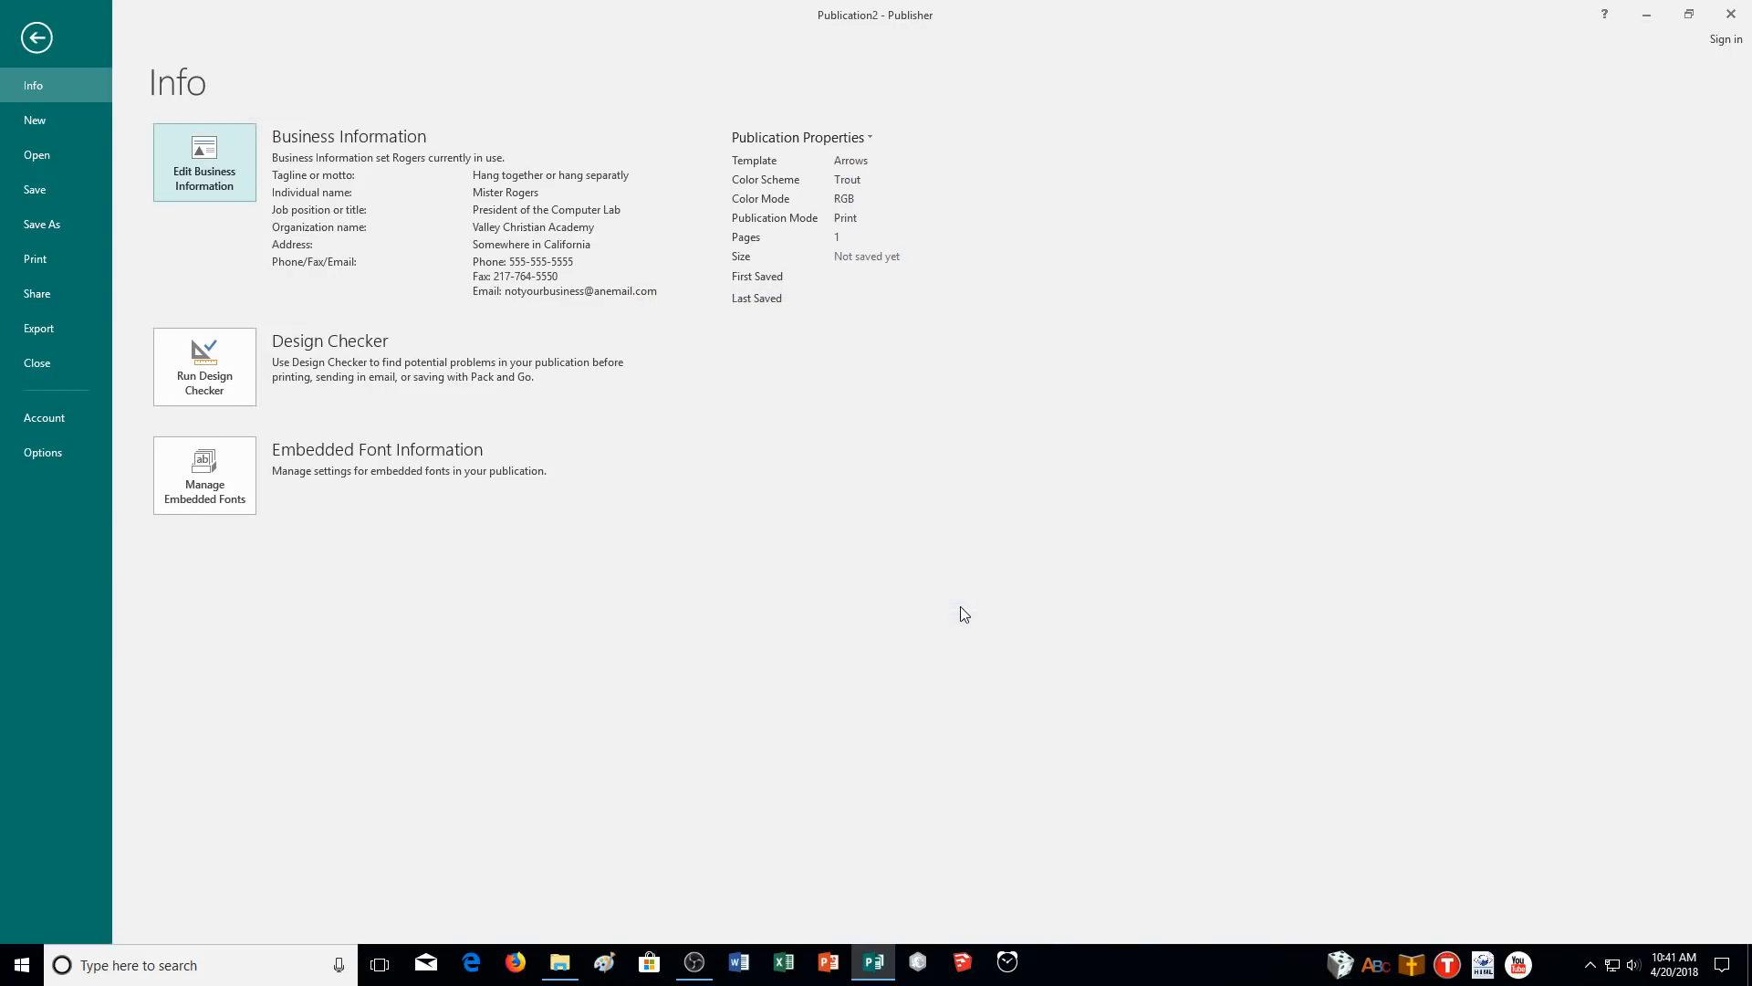
- Zoom in on the page to inspect the contact details text box
{"action": "left_click", "coordinate": [36, 37]}
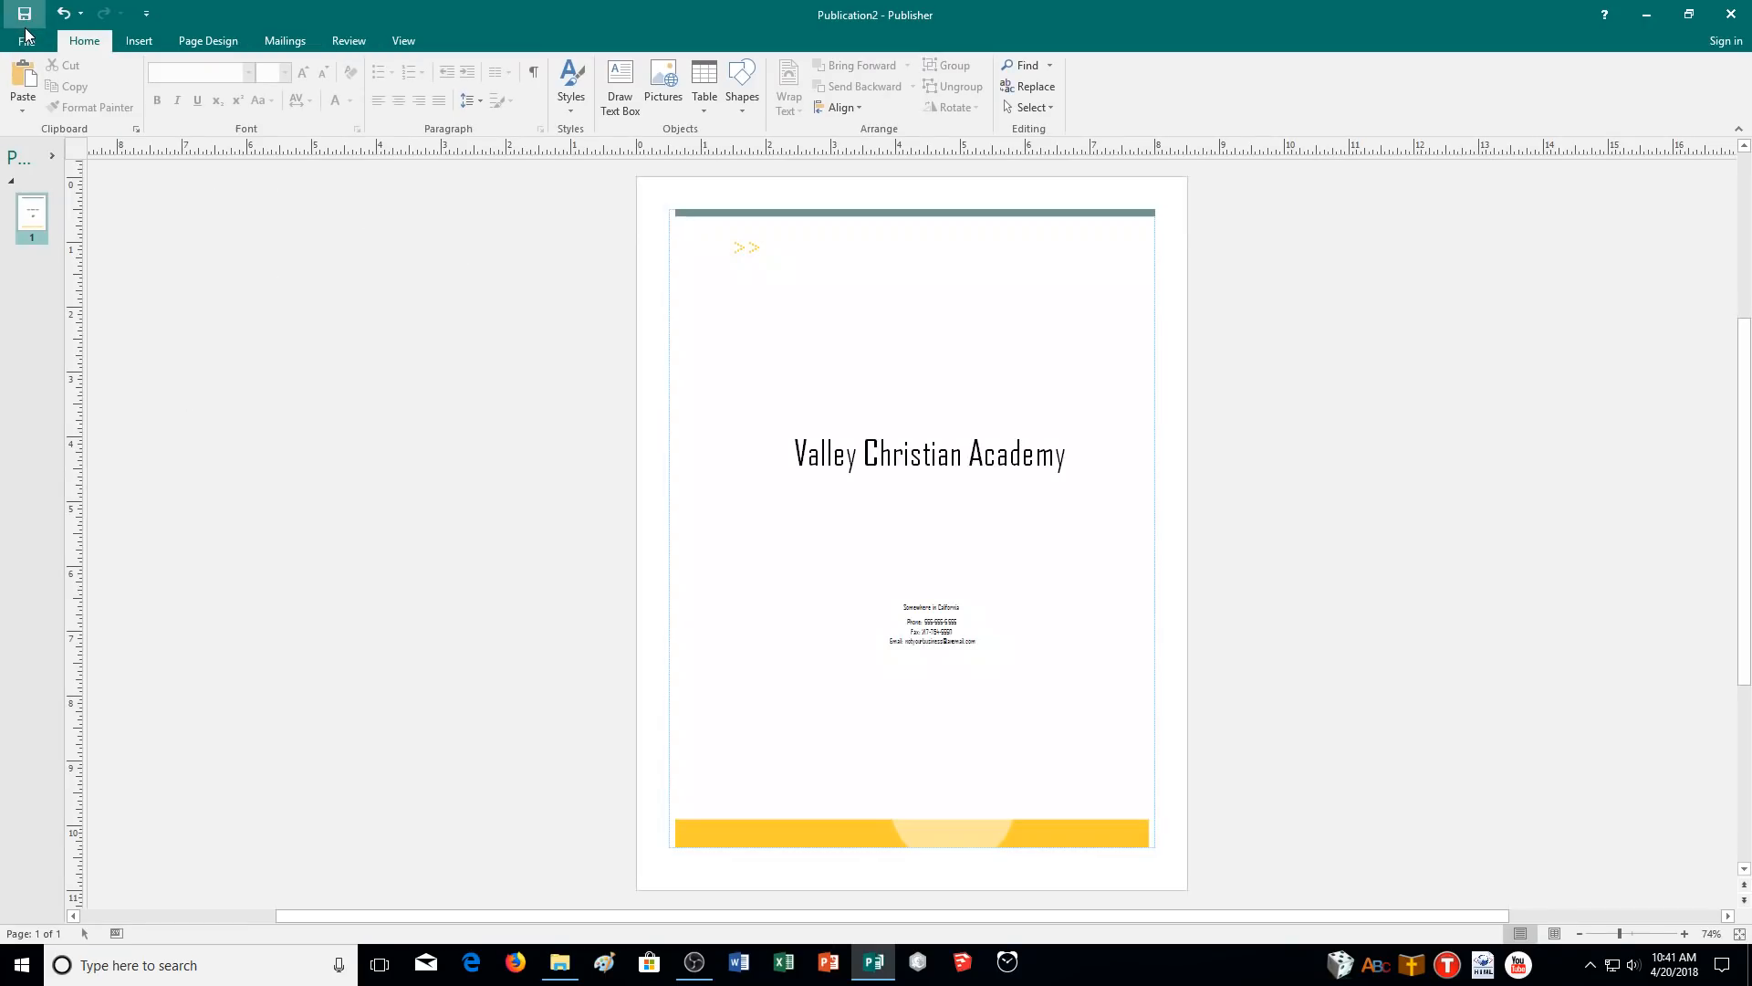
{"action": "left_click", "coordinate": [811, 636]}
{"action": "left_click", "coordinate": [708, 532]}
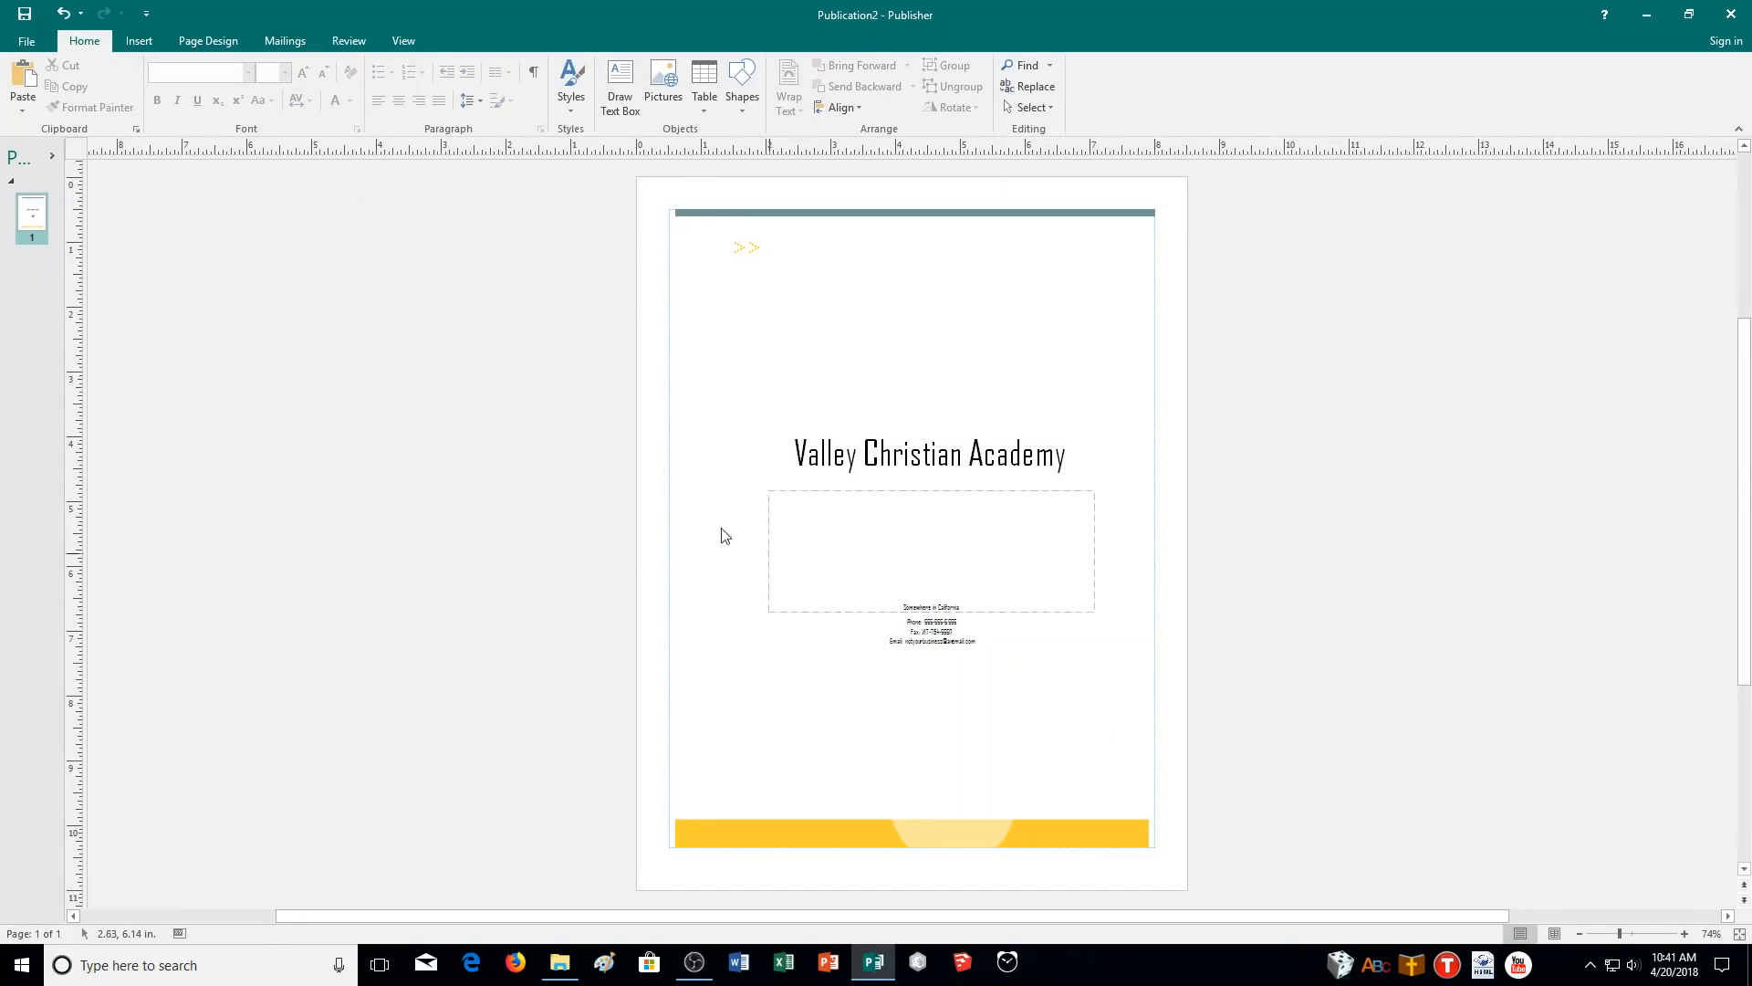
{"action": "left_click", "coordinate": [1685, 934]}
{"action": "left_click", "coordinate": [1685, 935]}
{"action": "left_click", "coordinate": [1685, 935]}
{"action": "left_click", "coordinate": [1685, 934]}
{"action": "scroll", "coordinate": [1477, 716], "scroll_direction": "up", "scroll_amount": 4}
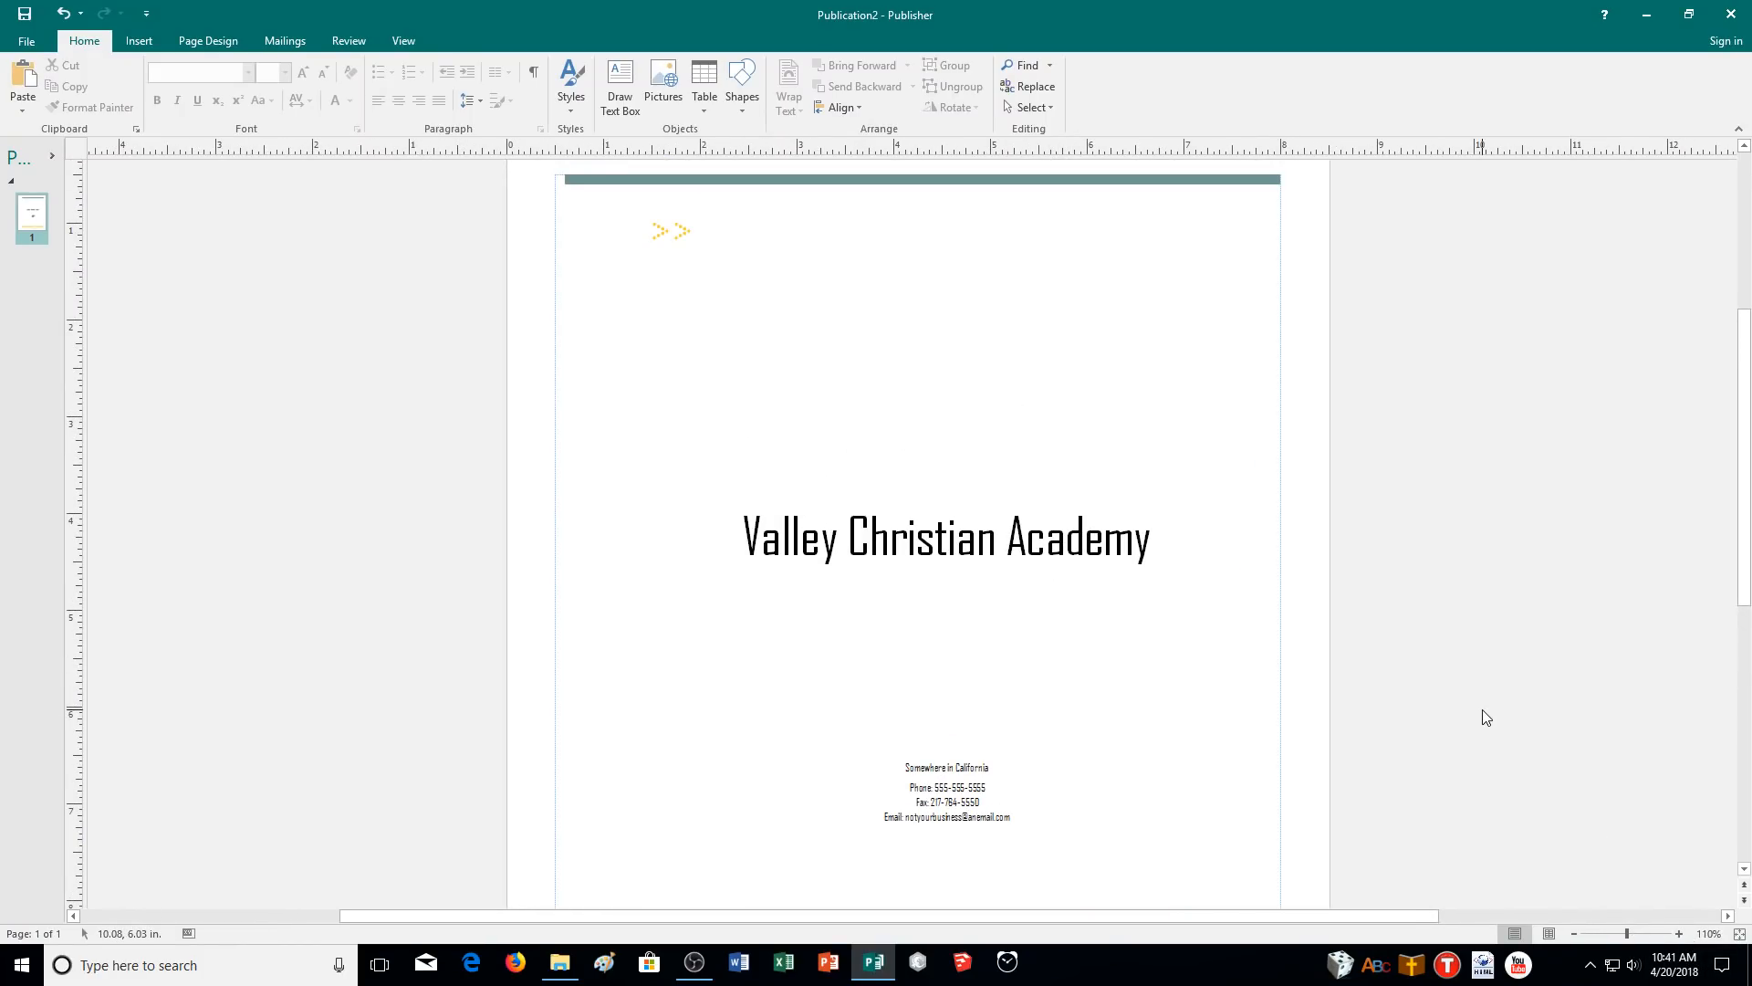
{"action": "scroll", "coordinate": [1486, 718], "scroll_direction": "down", "scroll_amount": 2}
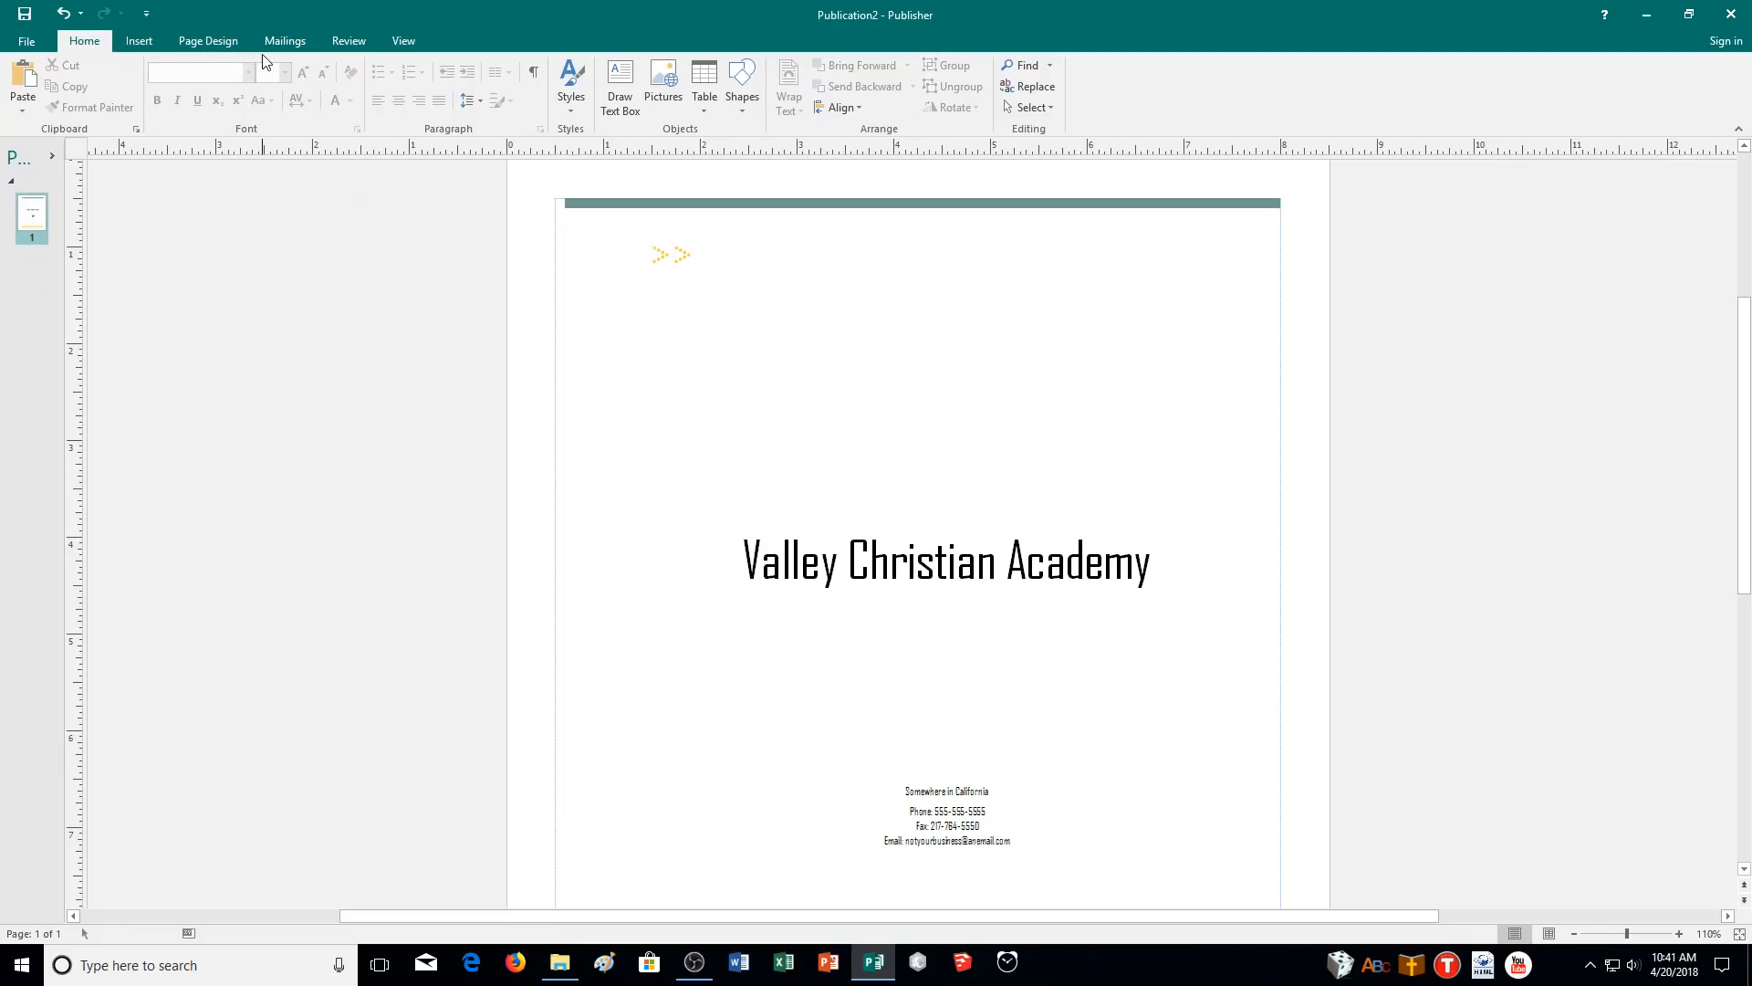
- Change the template to Arrows with the 'Business information with picture' layout
{"action": "left_click", "coordinate": [208, 40]}
{"action": "left_click", "coordinate": [16, 107]}
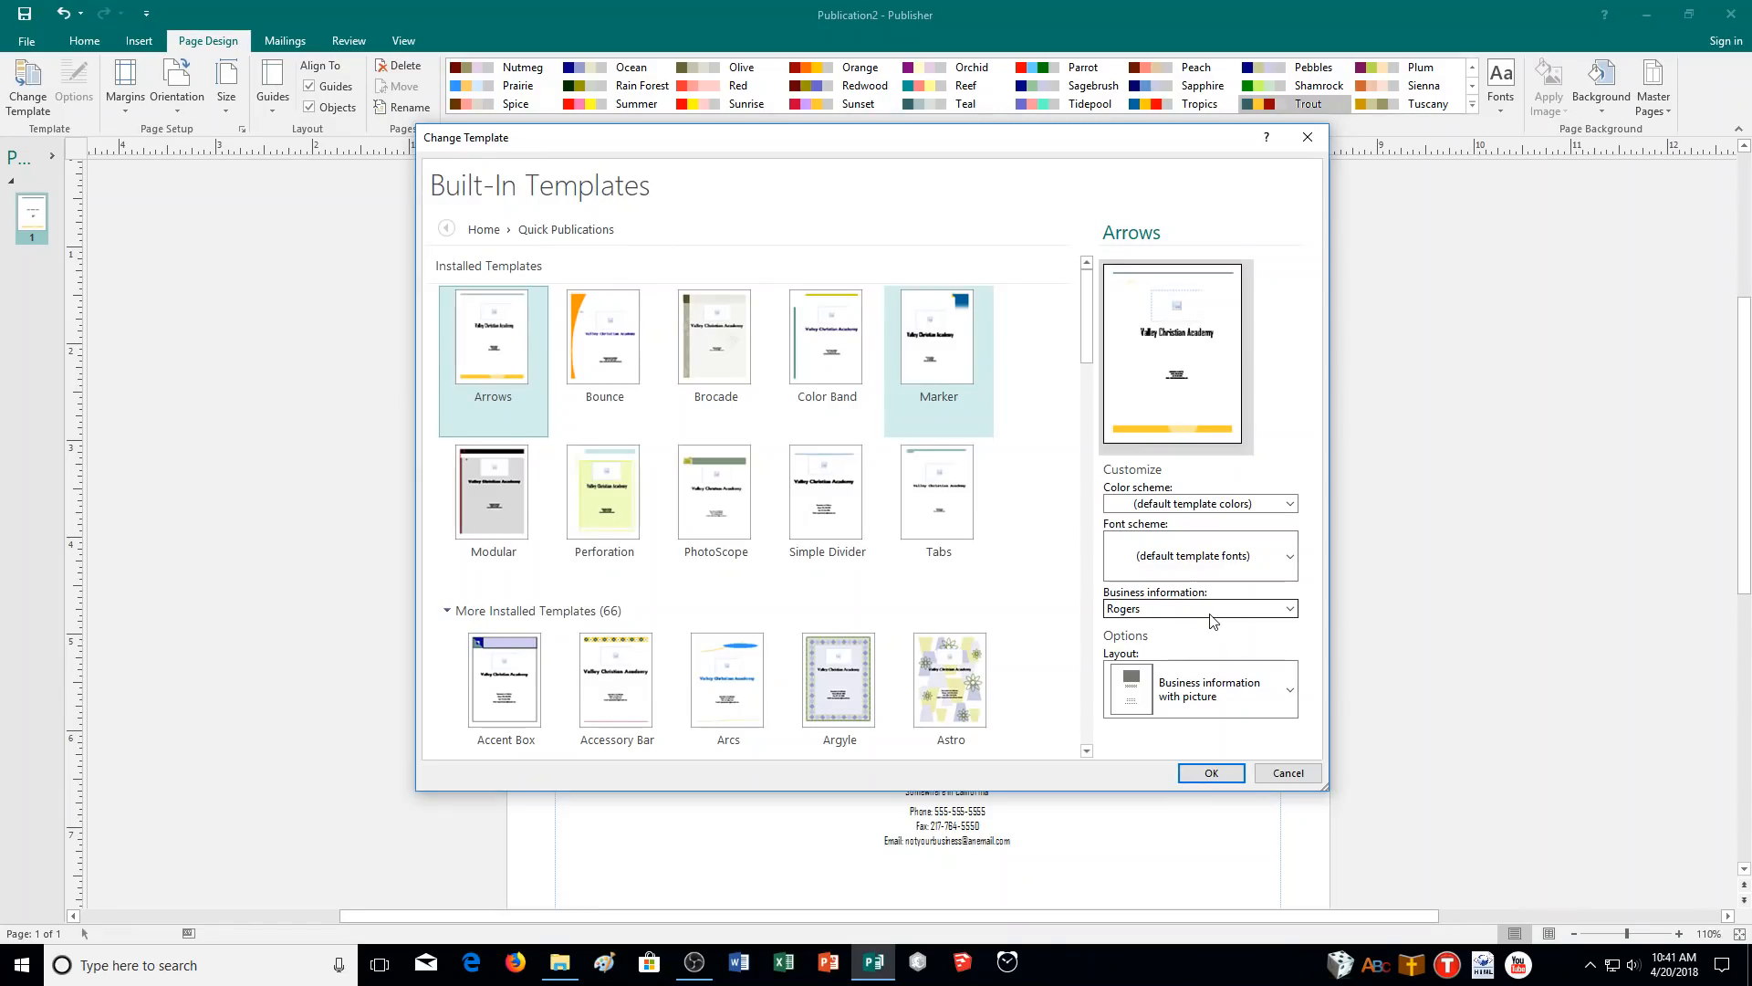
{"action": "left_click", "coordinate": [1282, 692]}
{"action": "left_click_drag", "start_coordinate": [1296, 927], "coordinate": [1306, 961]}
{"action": "left_click", "coordinate": [1213, 957]}
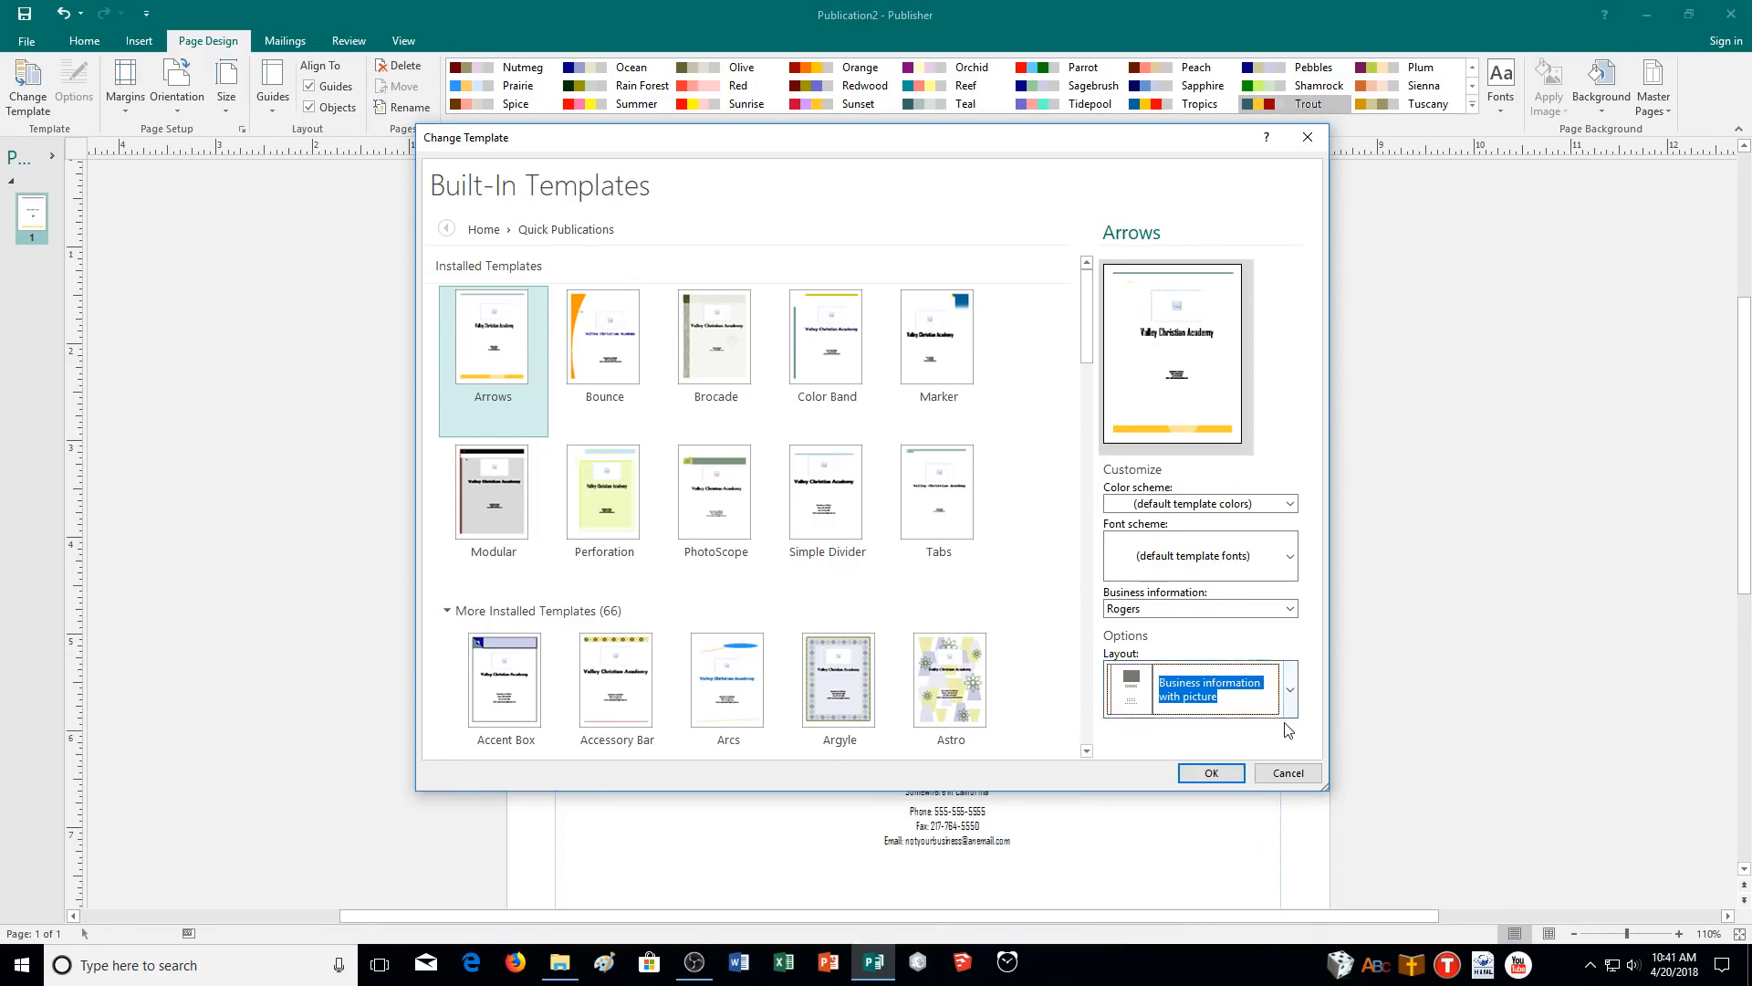
{"action": "left_click", "coordinate": [1221, 774]}
{"action": "left_click", "coordinate": [991, 477]}
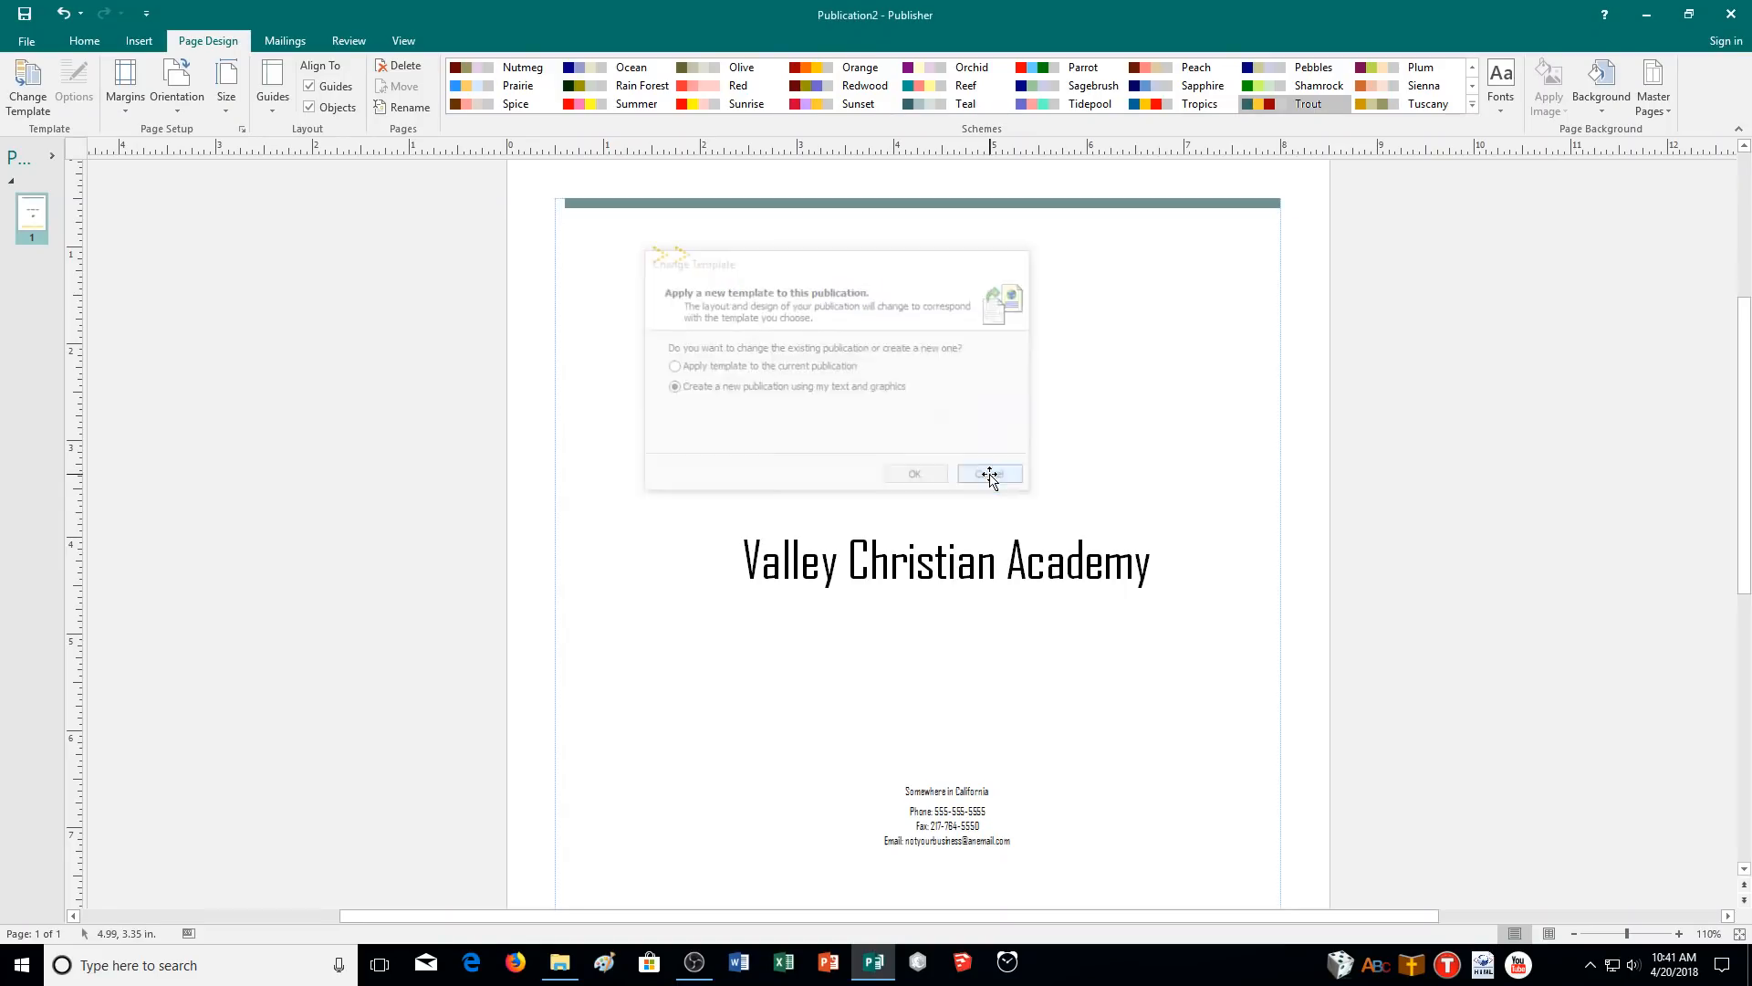
- Add an empty line below the address and start typing 'Hang together or'
{"action": "left_click", "coordinate": [999, 798]}
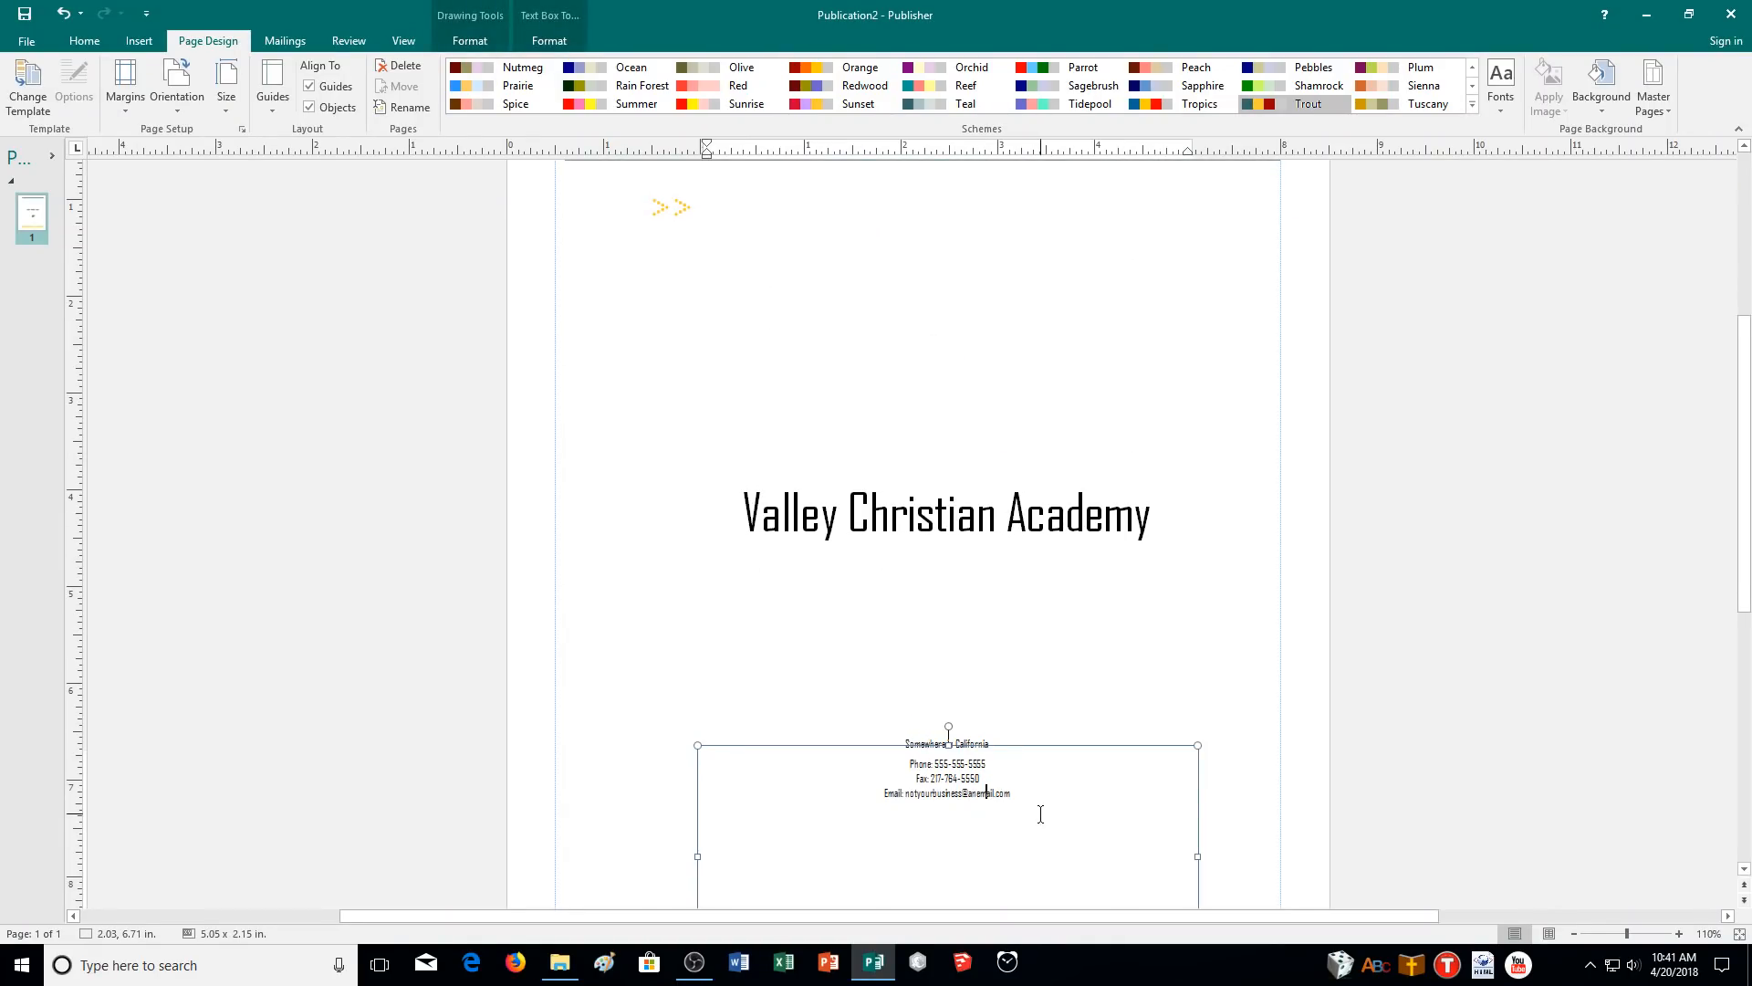
{"action": "left_click", "coordinate": [1018, 719]}
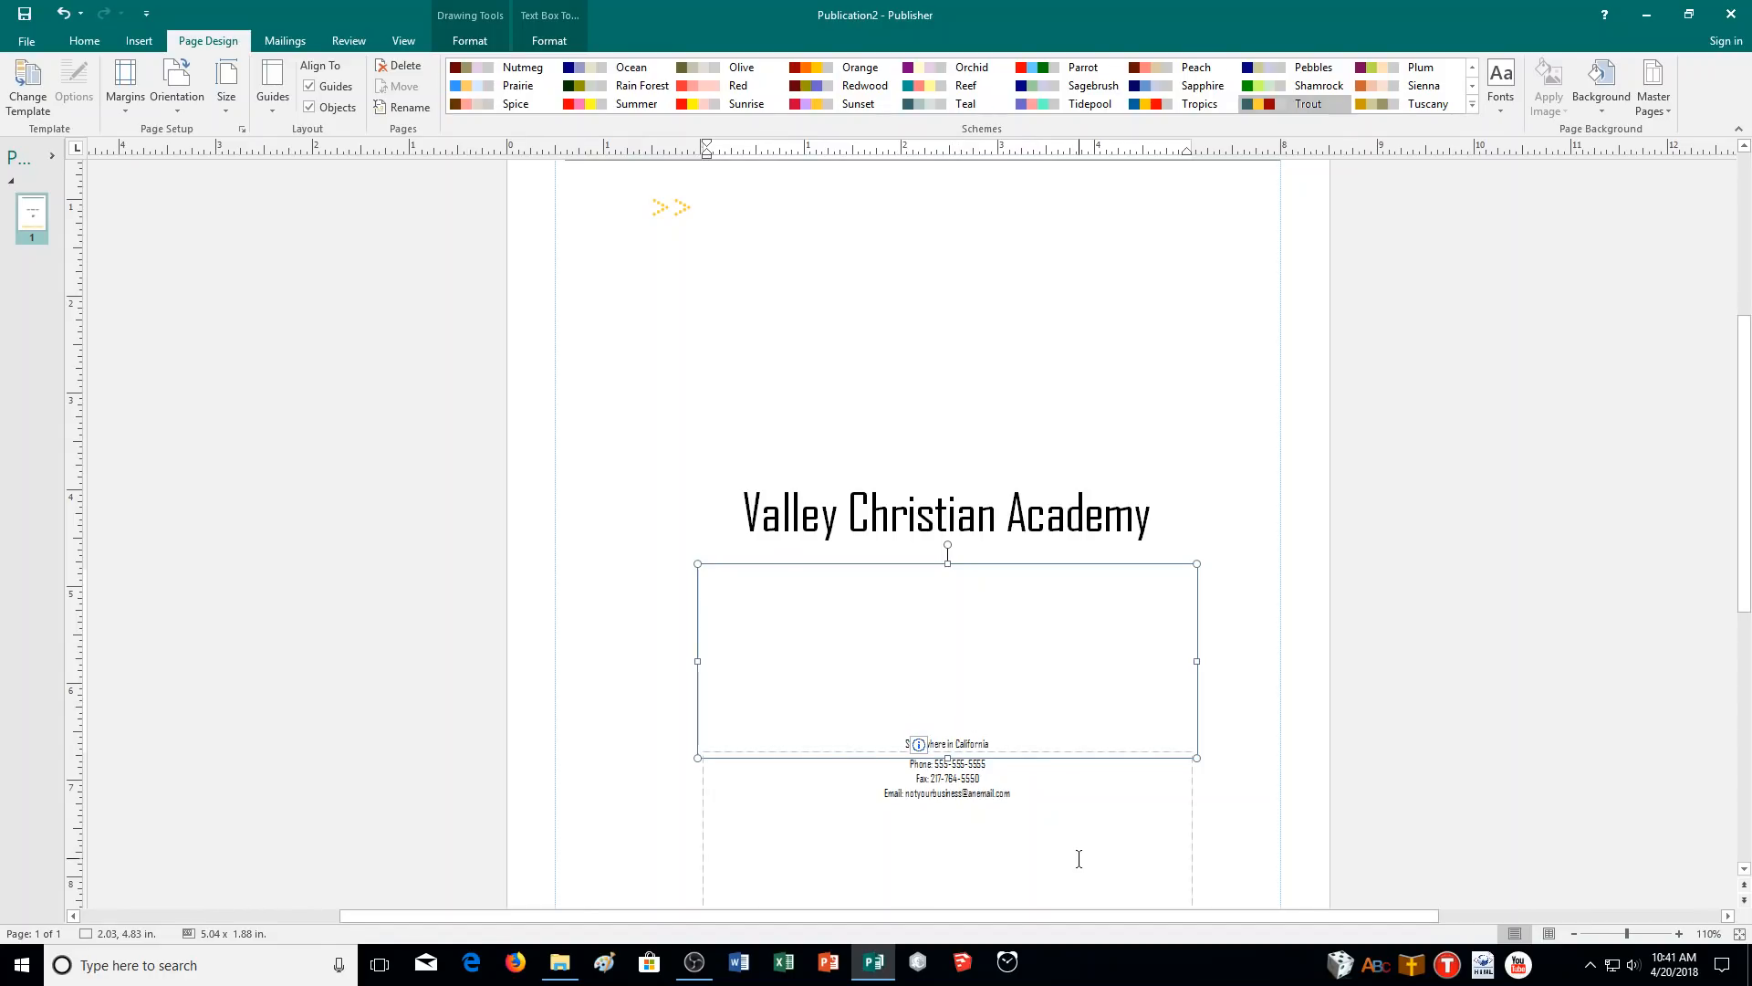
{"action": "key", "text": "Return"}
{"action": "scroll", "coordinate": [1259, 602], "scroll_direction": "up", "scroll_amount": 2}
{"action": "scroll", "coordinate": [1272, 597], "scroll_direction": "down", "scroll_amount": 3}
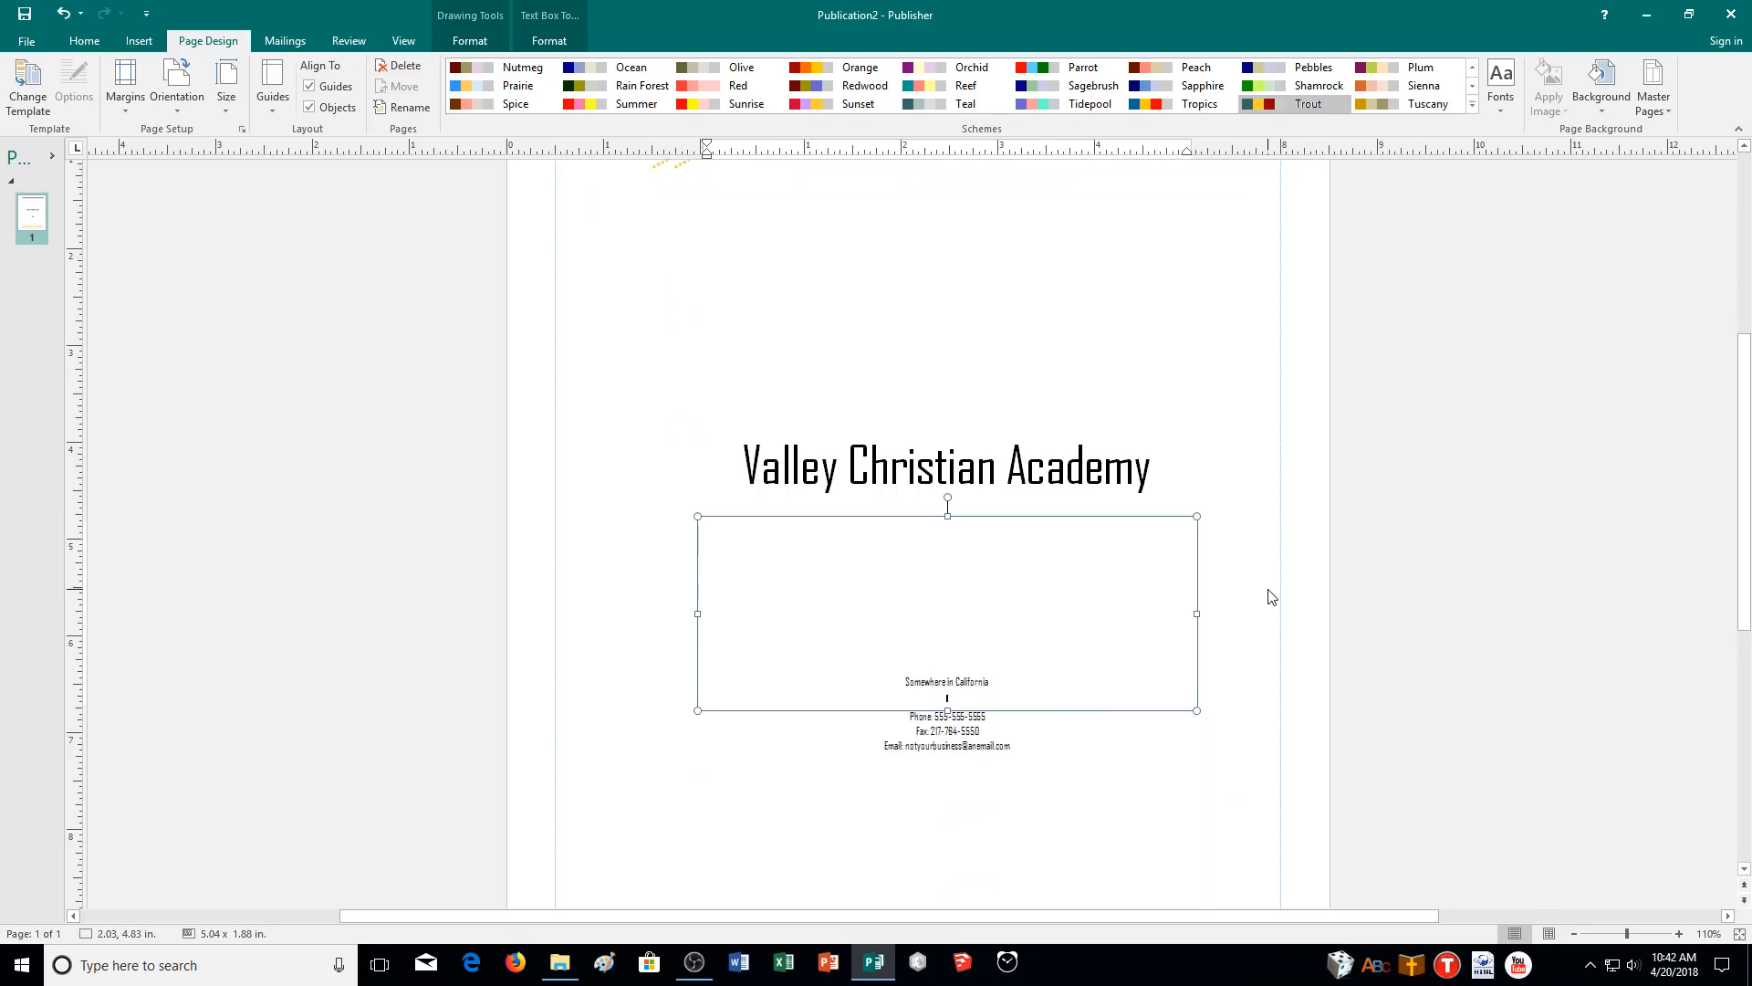
{"action": "type", "text": "Hang together or"}
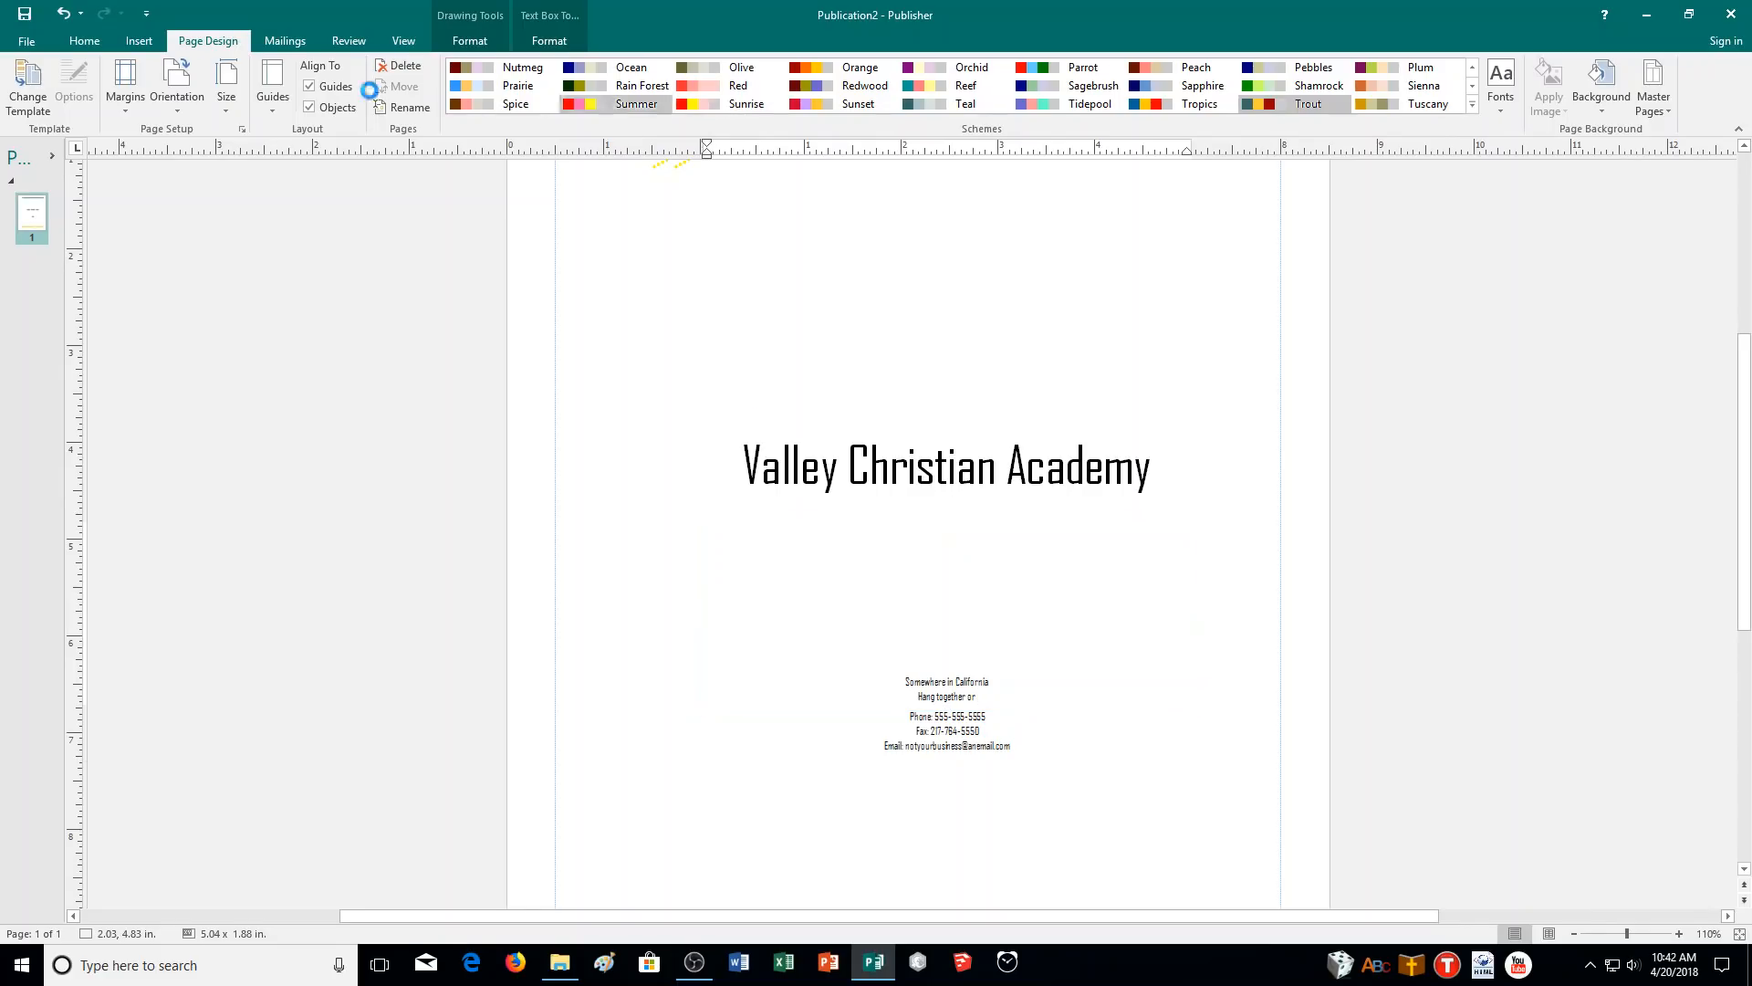
- Delete the half-typed 'Hang together or' text from the new contact line
{"action": "left_click", "coordinate": [141, 45]}
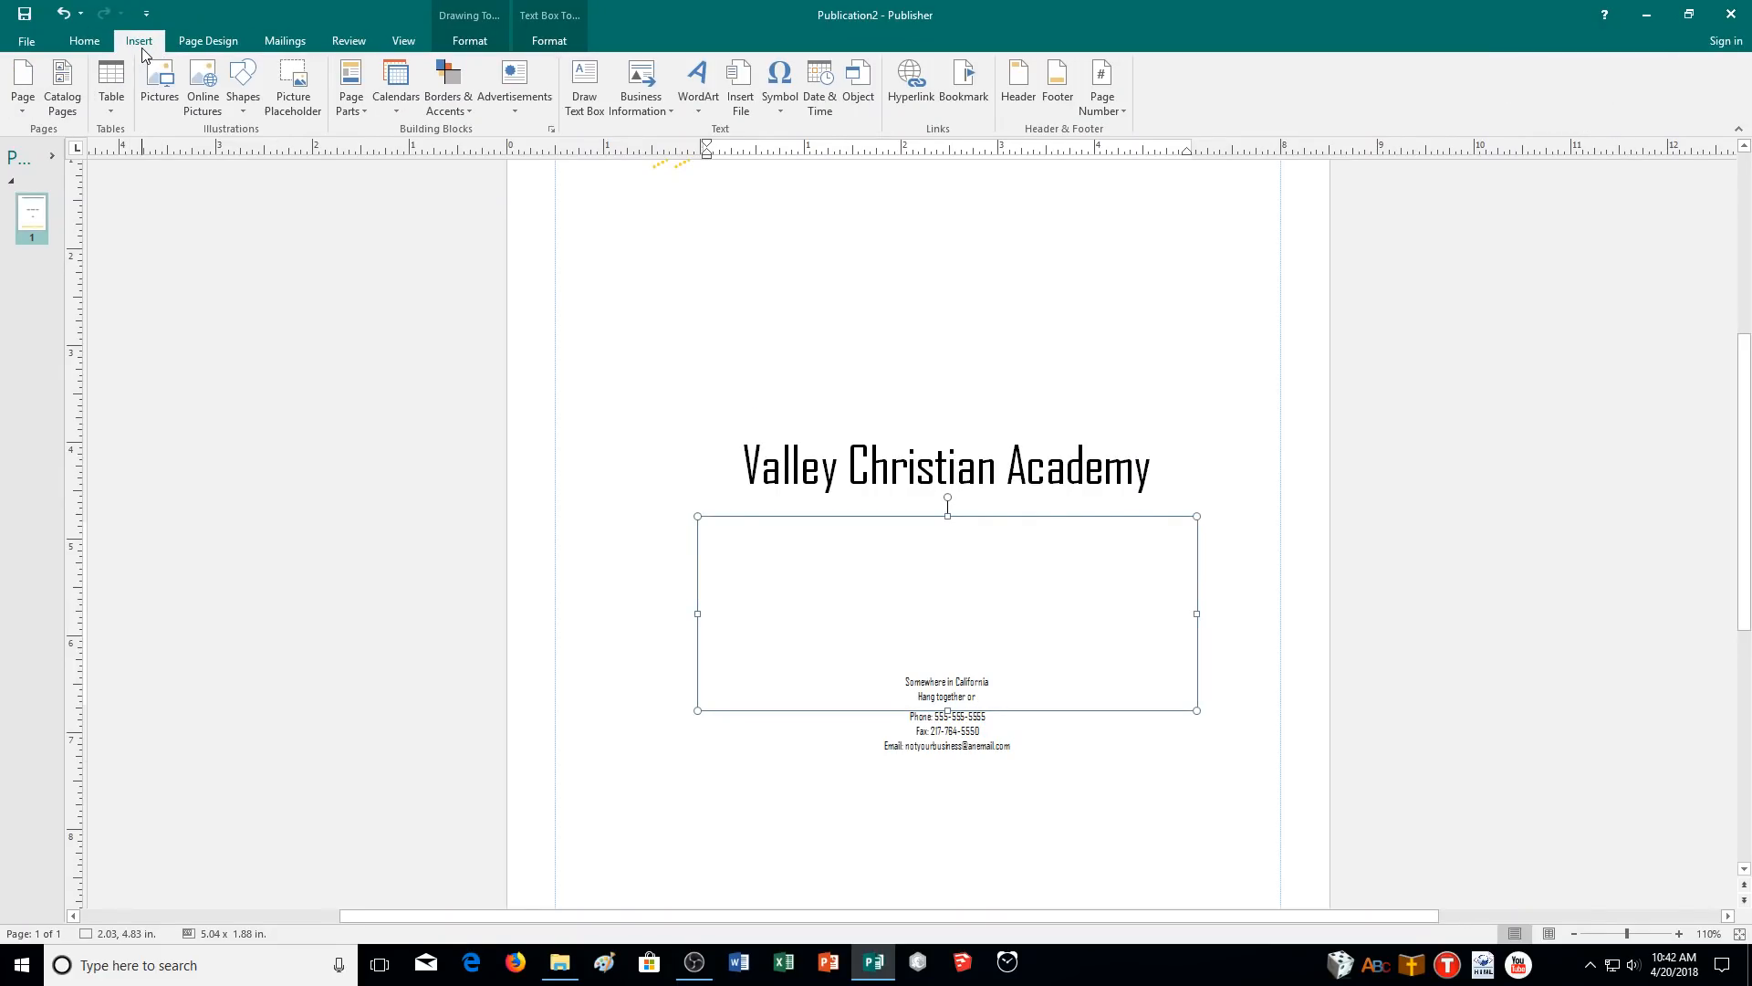
{"action": "left_click", "coordinate": [632, 105]}
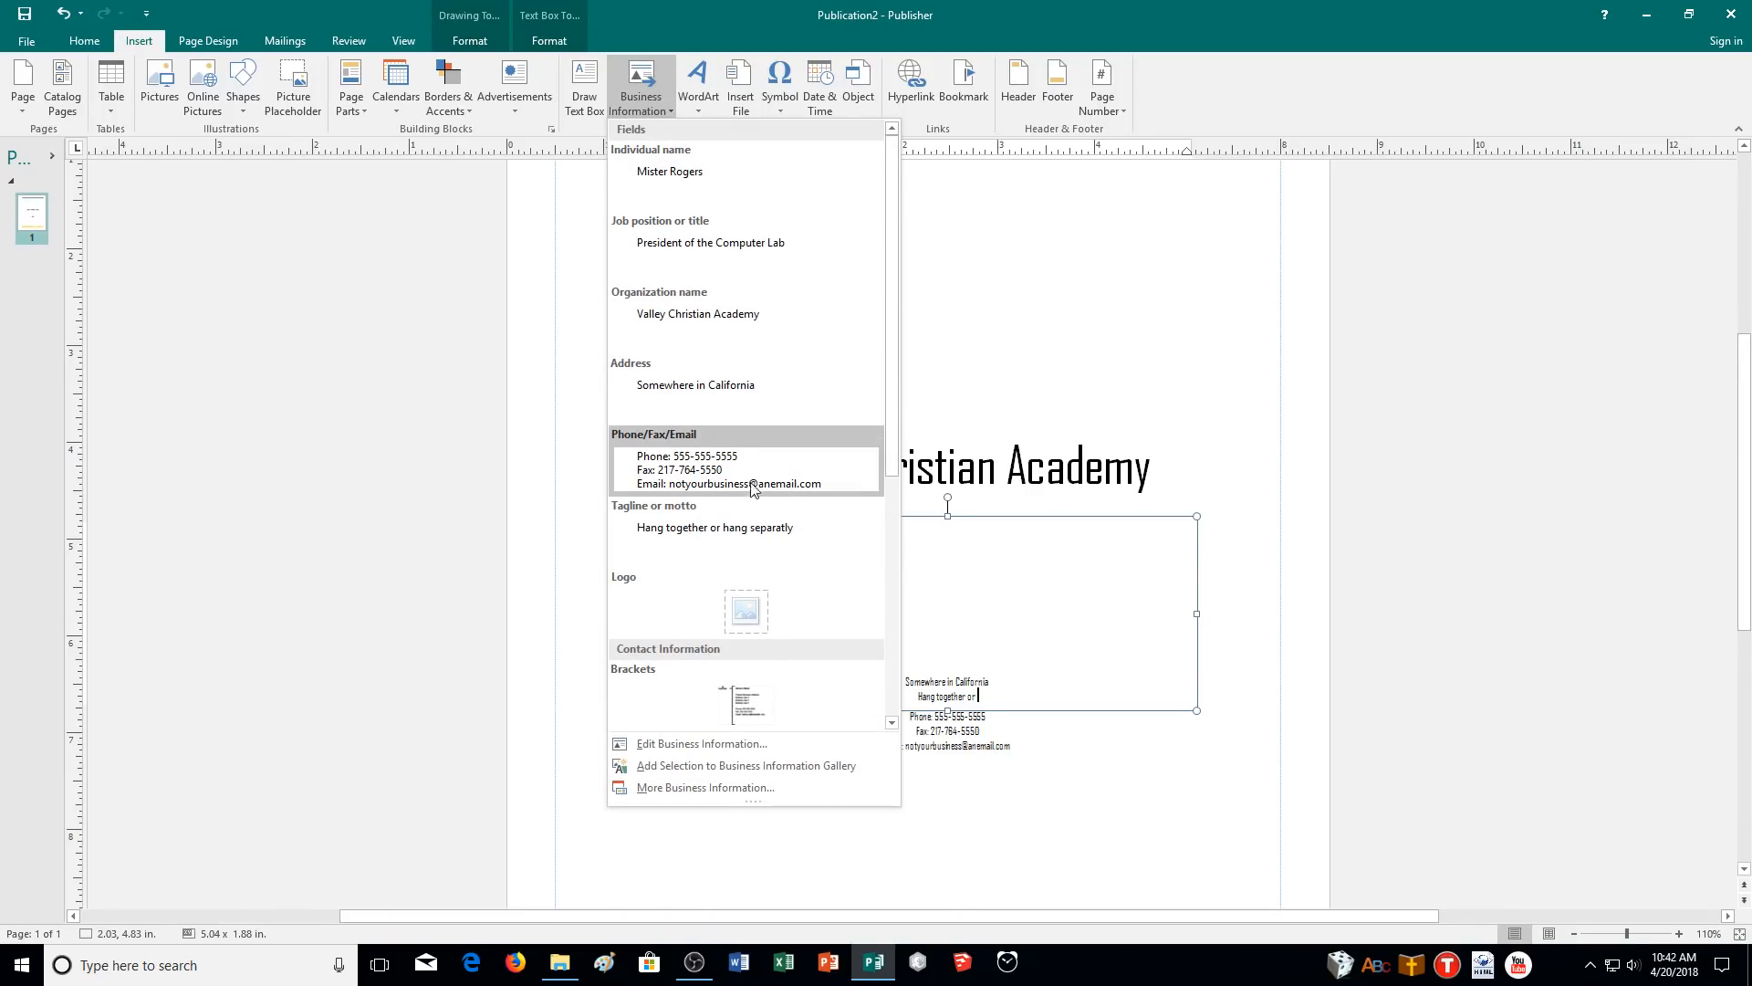
{"action": "left_click", "coordinate": [991, 636]}
{"action": "left_click", "coordinate": [1002, 705]}
{"action": "left_click", "coordinate": [988, 694]}
{"action": "left_click_drag", "start_coordinate": [988, 696], "coordinate": [920, 703]}
{"action": "key", "text": "Delete"}
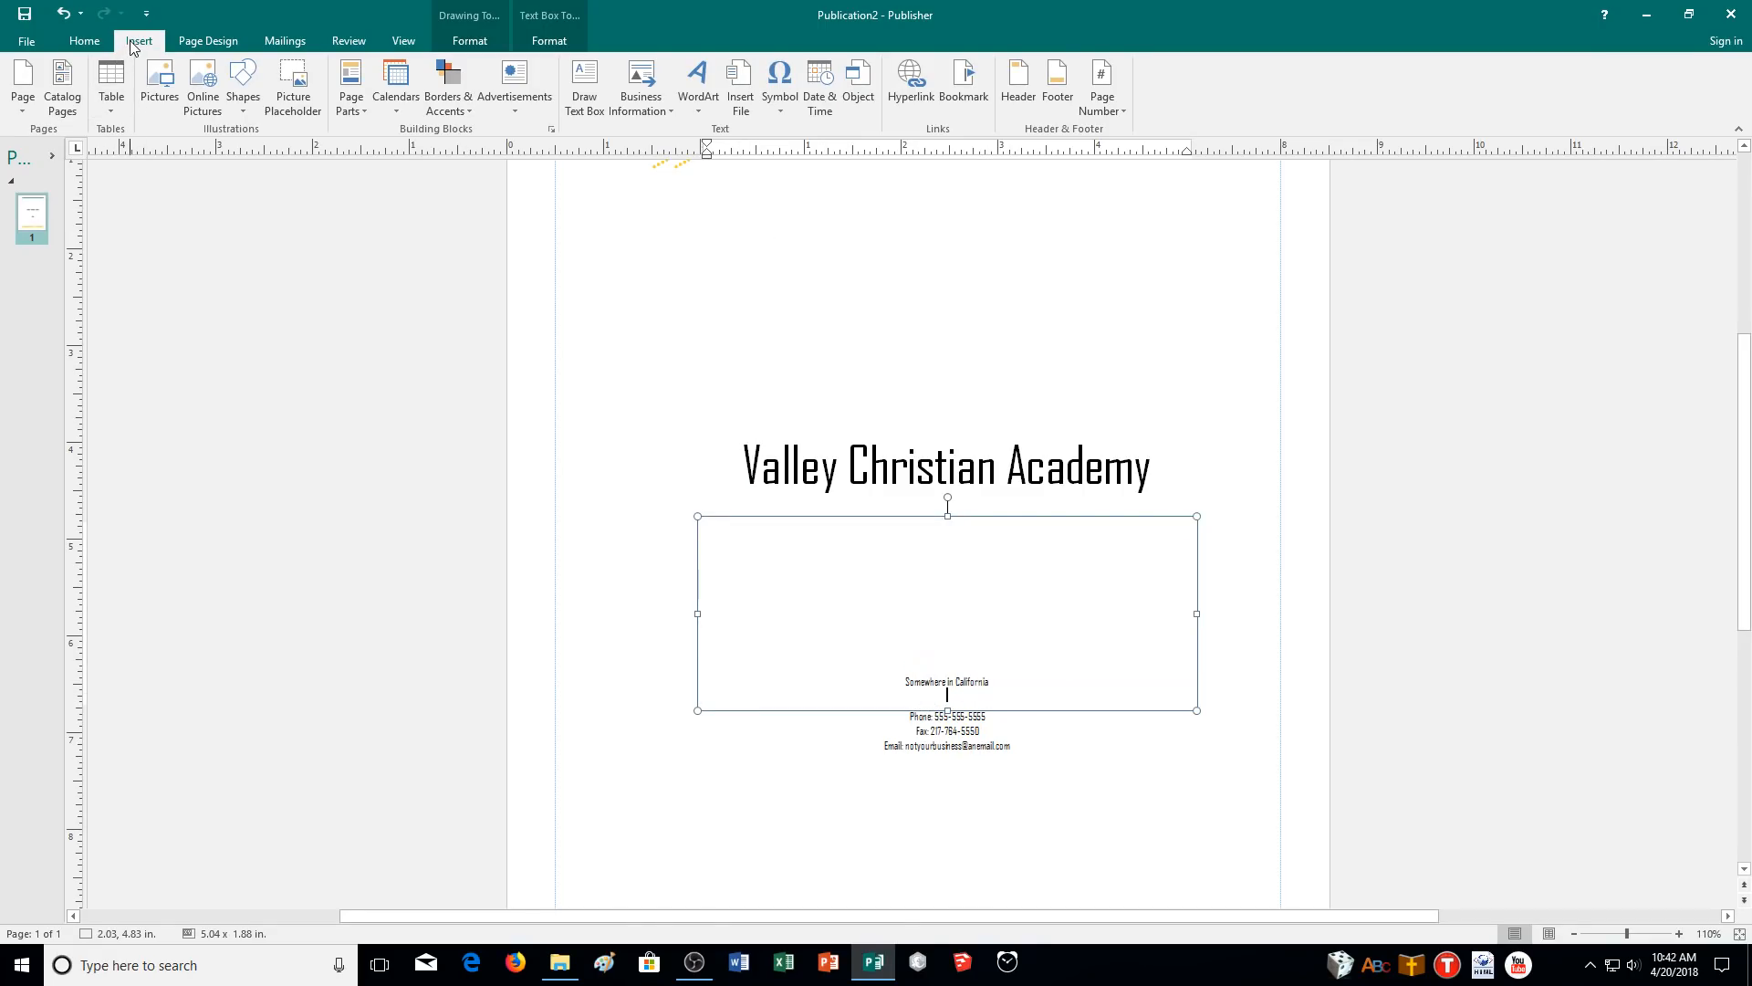
- Insert the stored business tagline under the address, zoom in to check it, and open File Info
{"action": "left_click", "coordinate": [628, 108]}
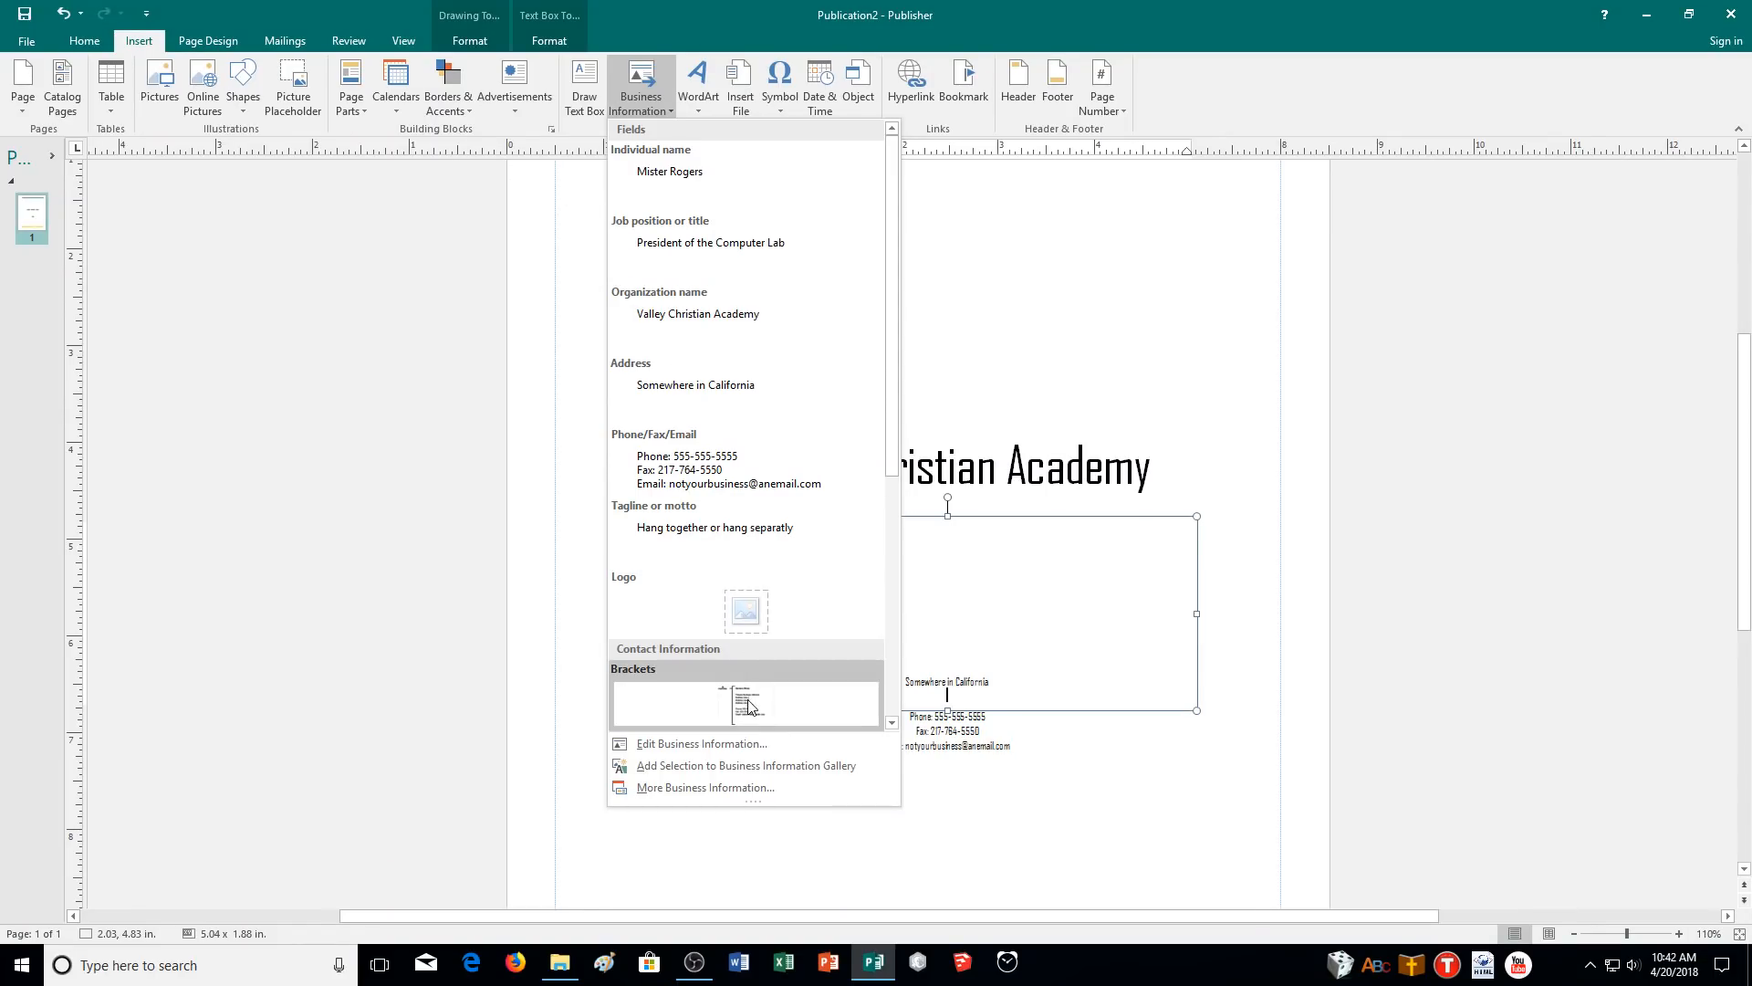
{"action": "left_click", "coordinate": [723, 534]}
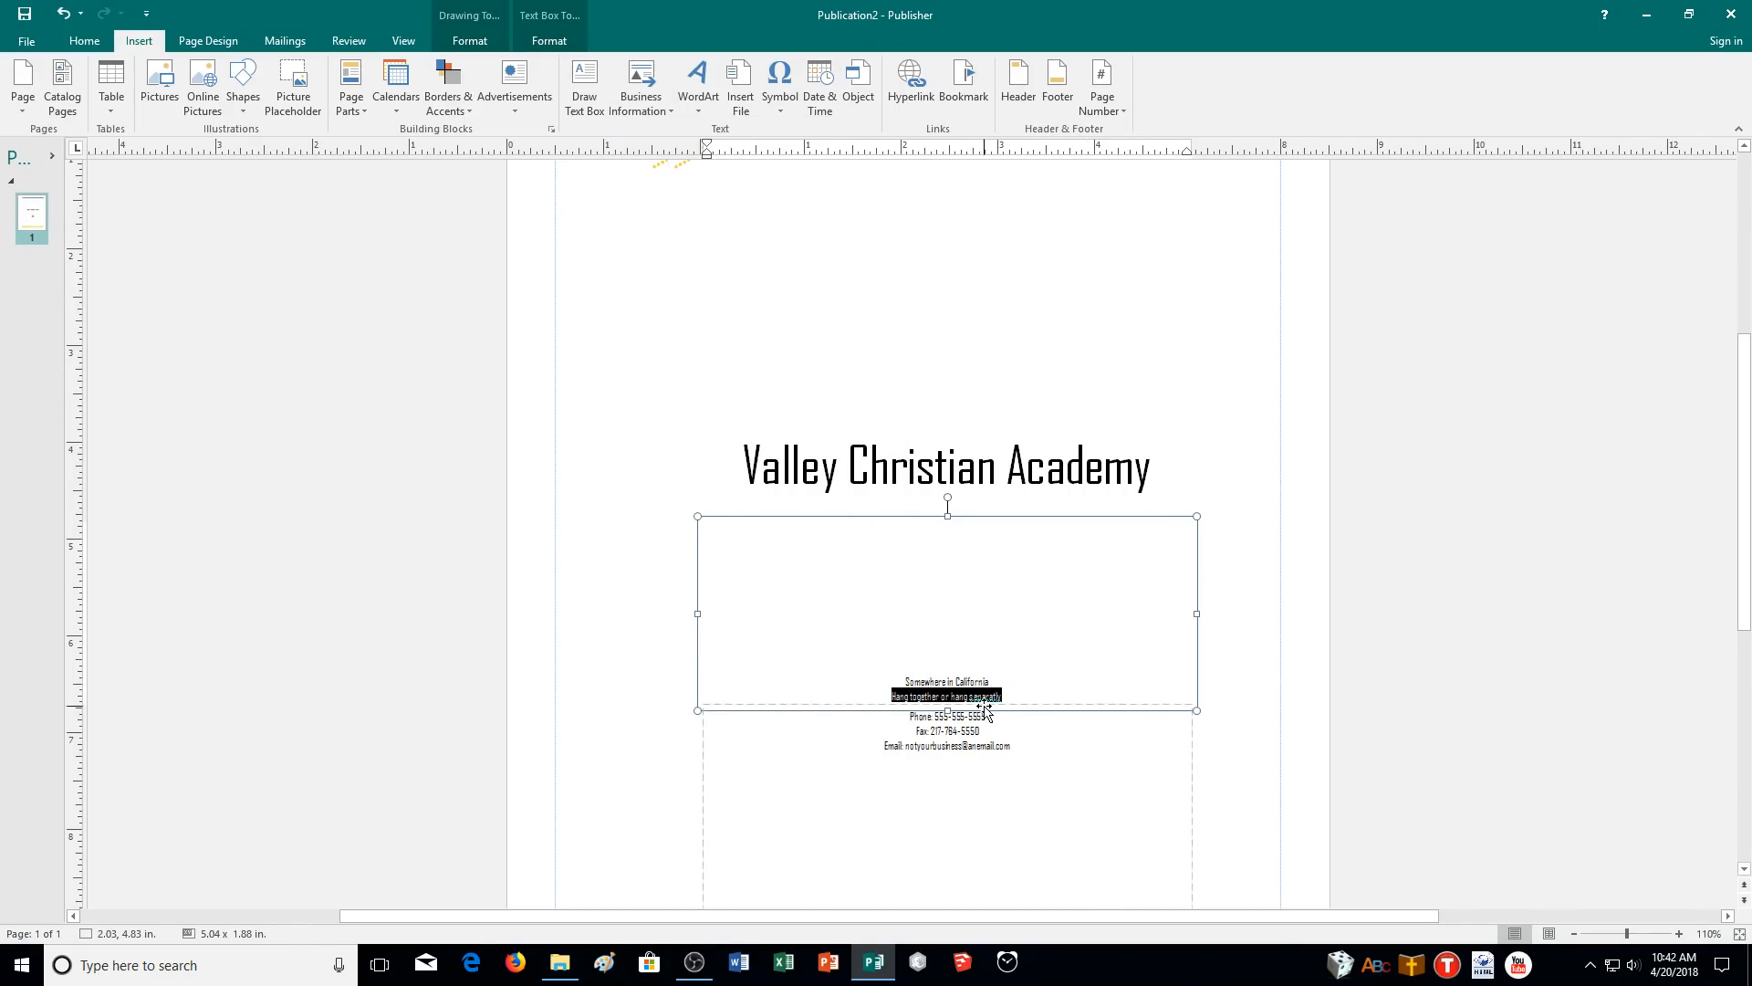
{"action": "left_click", "coordinate": [982, 696]}
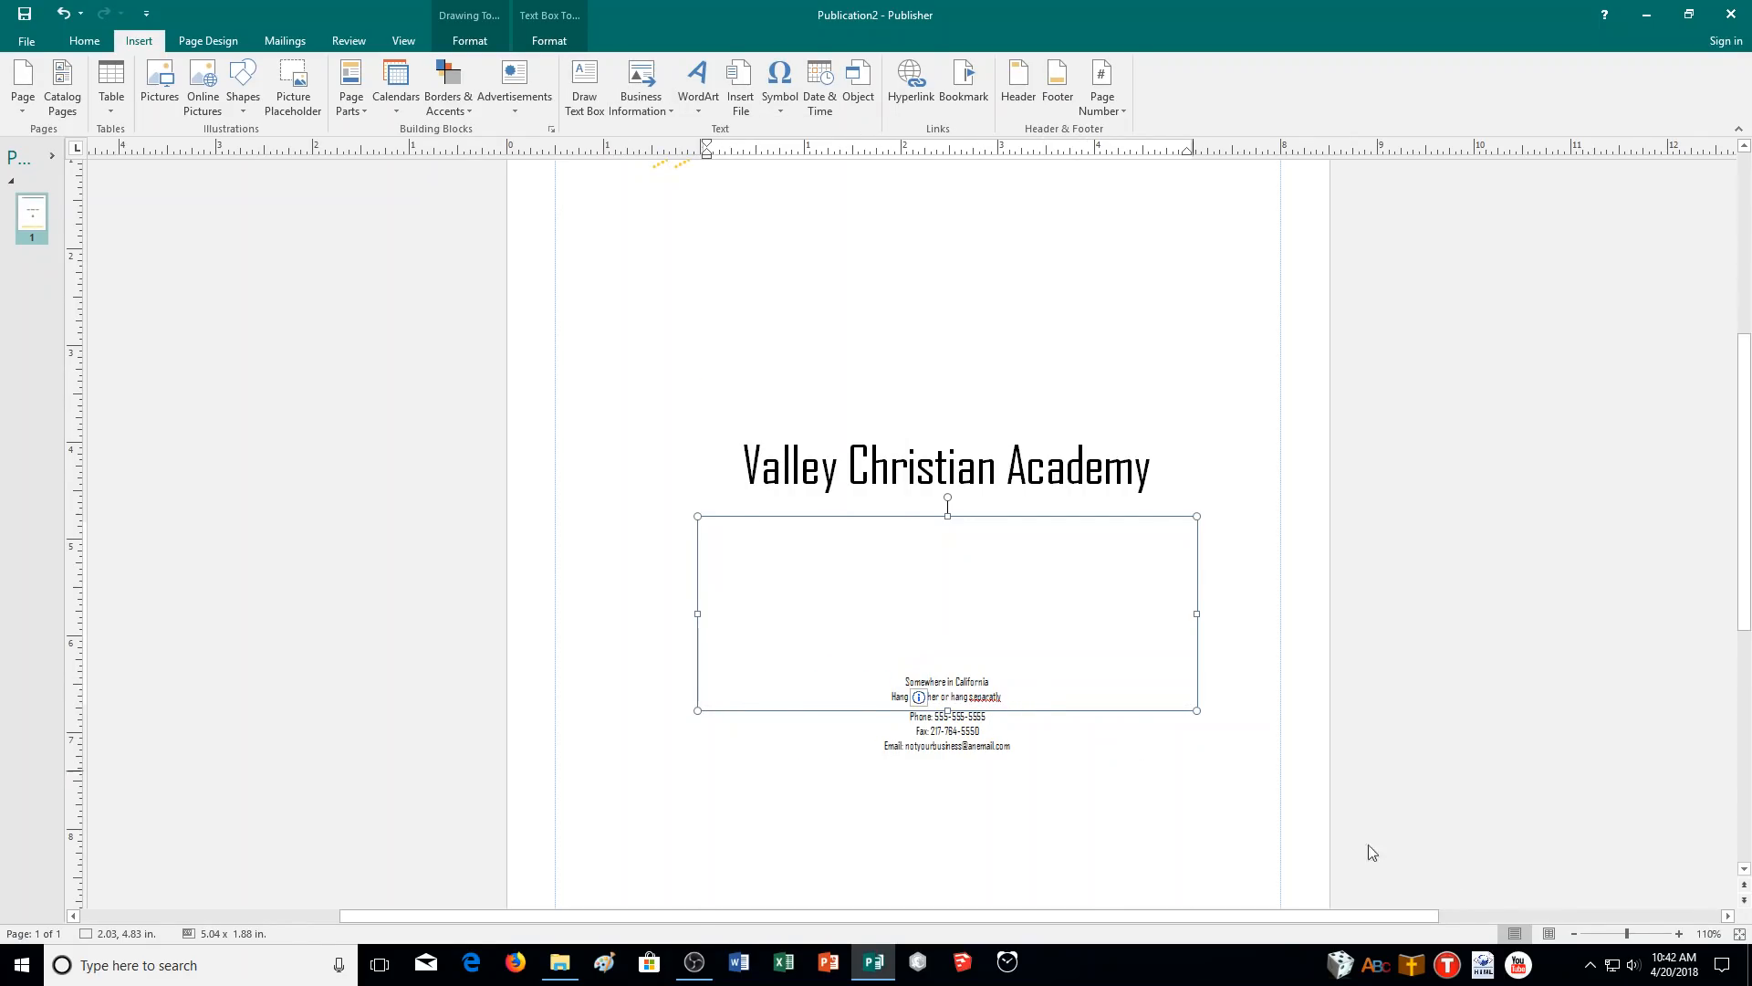
{"action": "left_click", "coordinate": [1680, 933]}
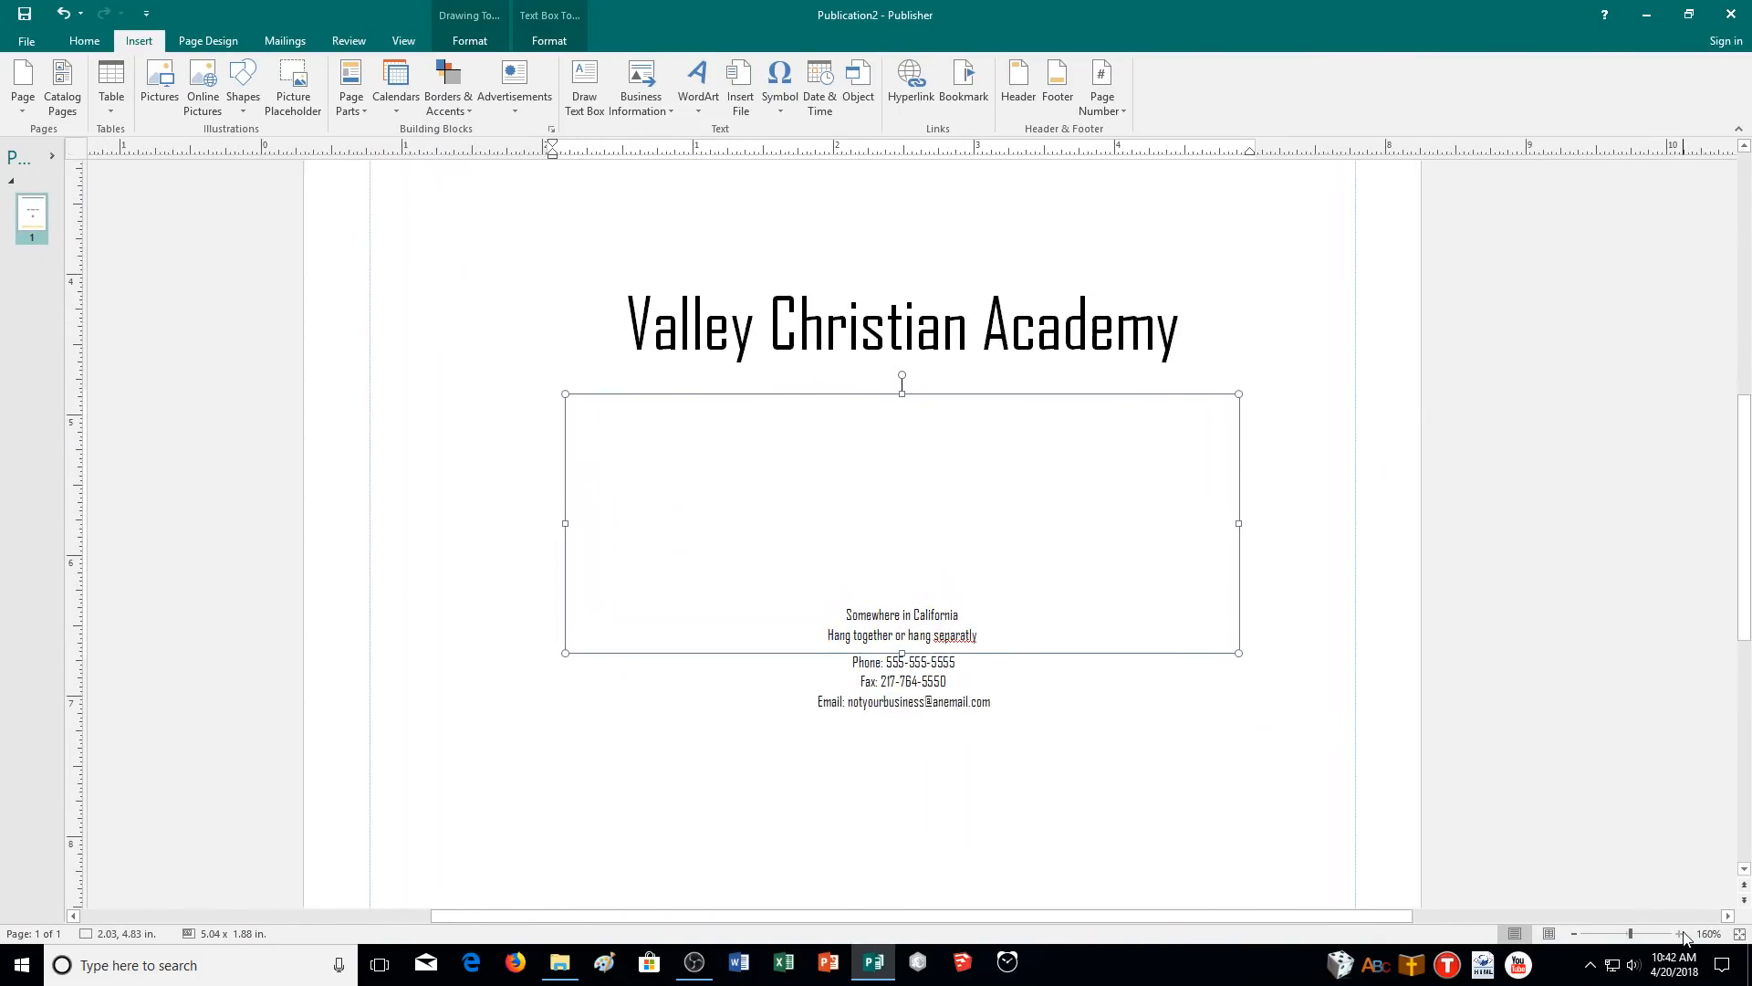
{"action": "left_click", "coordinate": [1679, 934]}
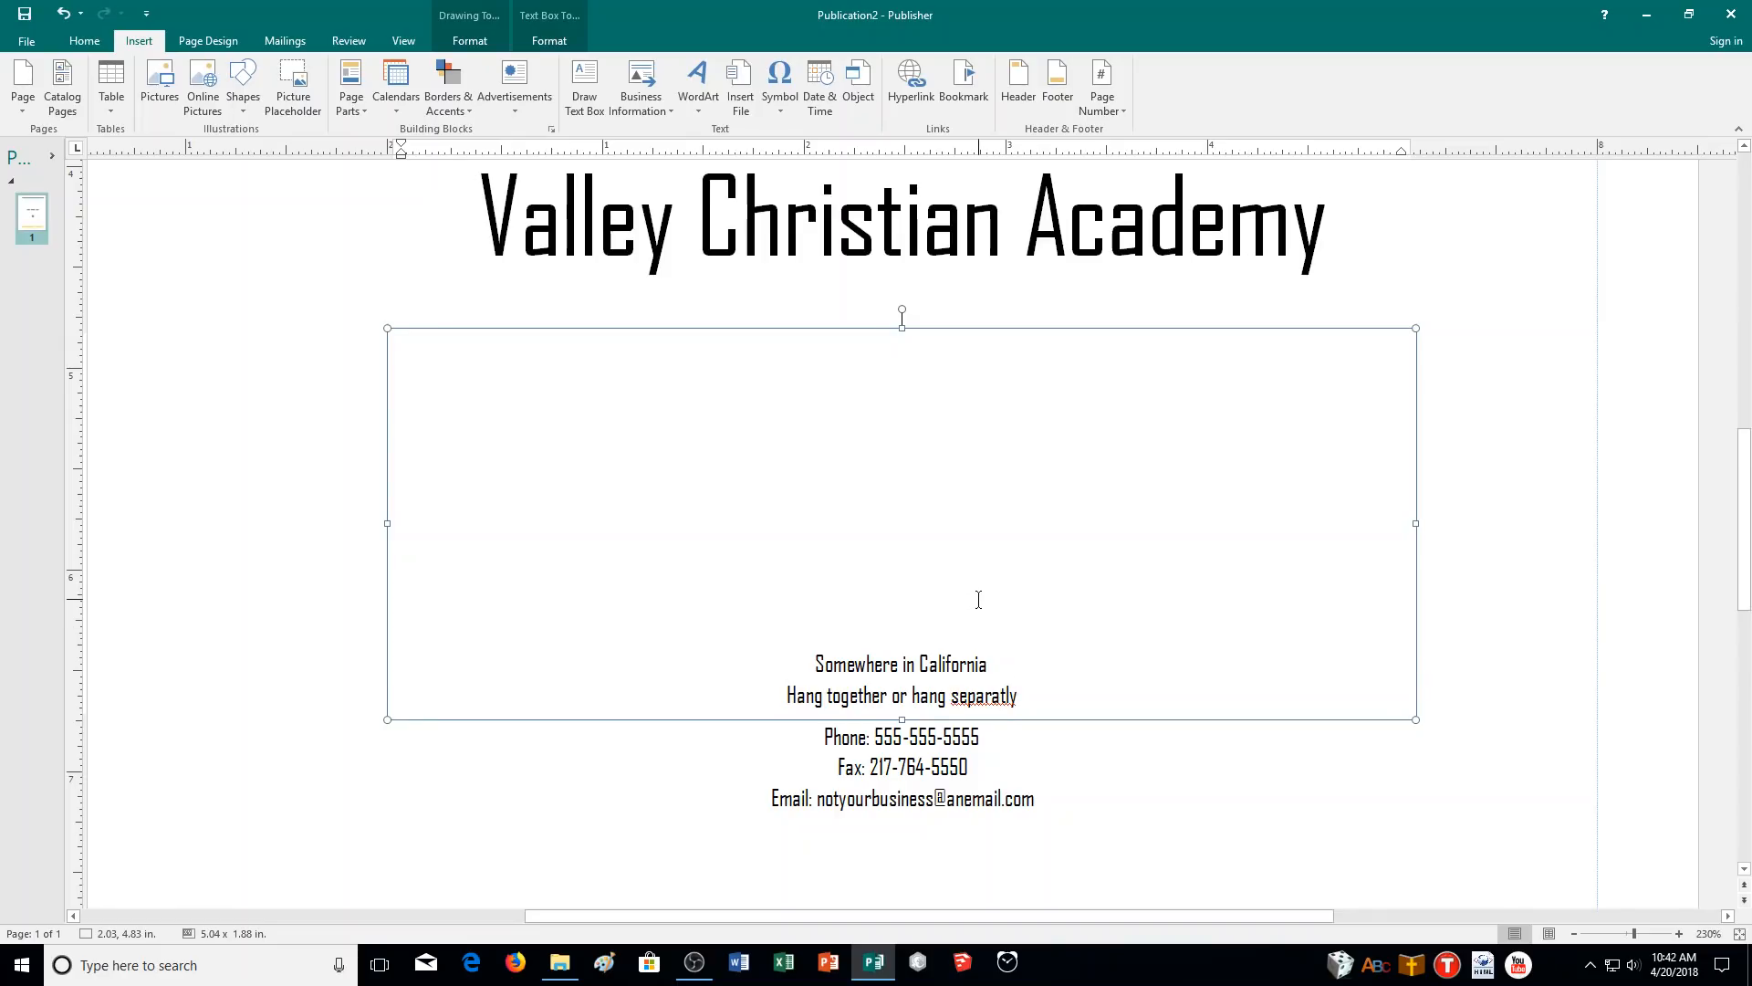
{"action": "left_click", "coordinate": [26, 43]}
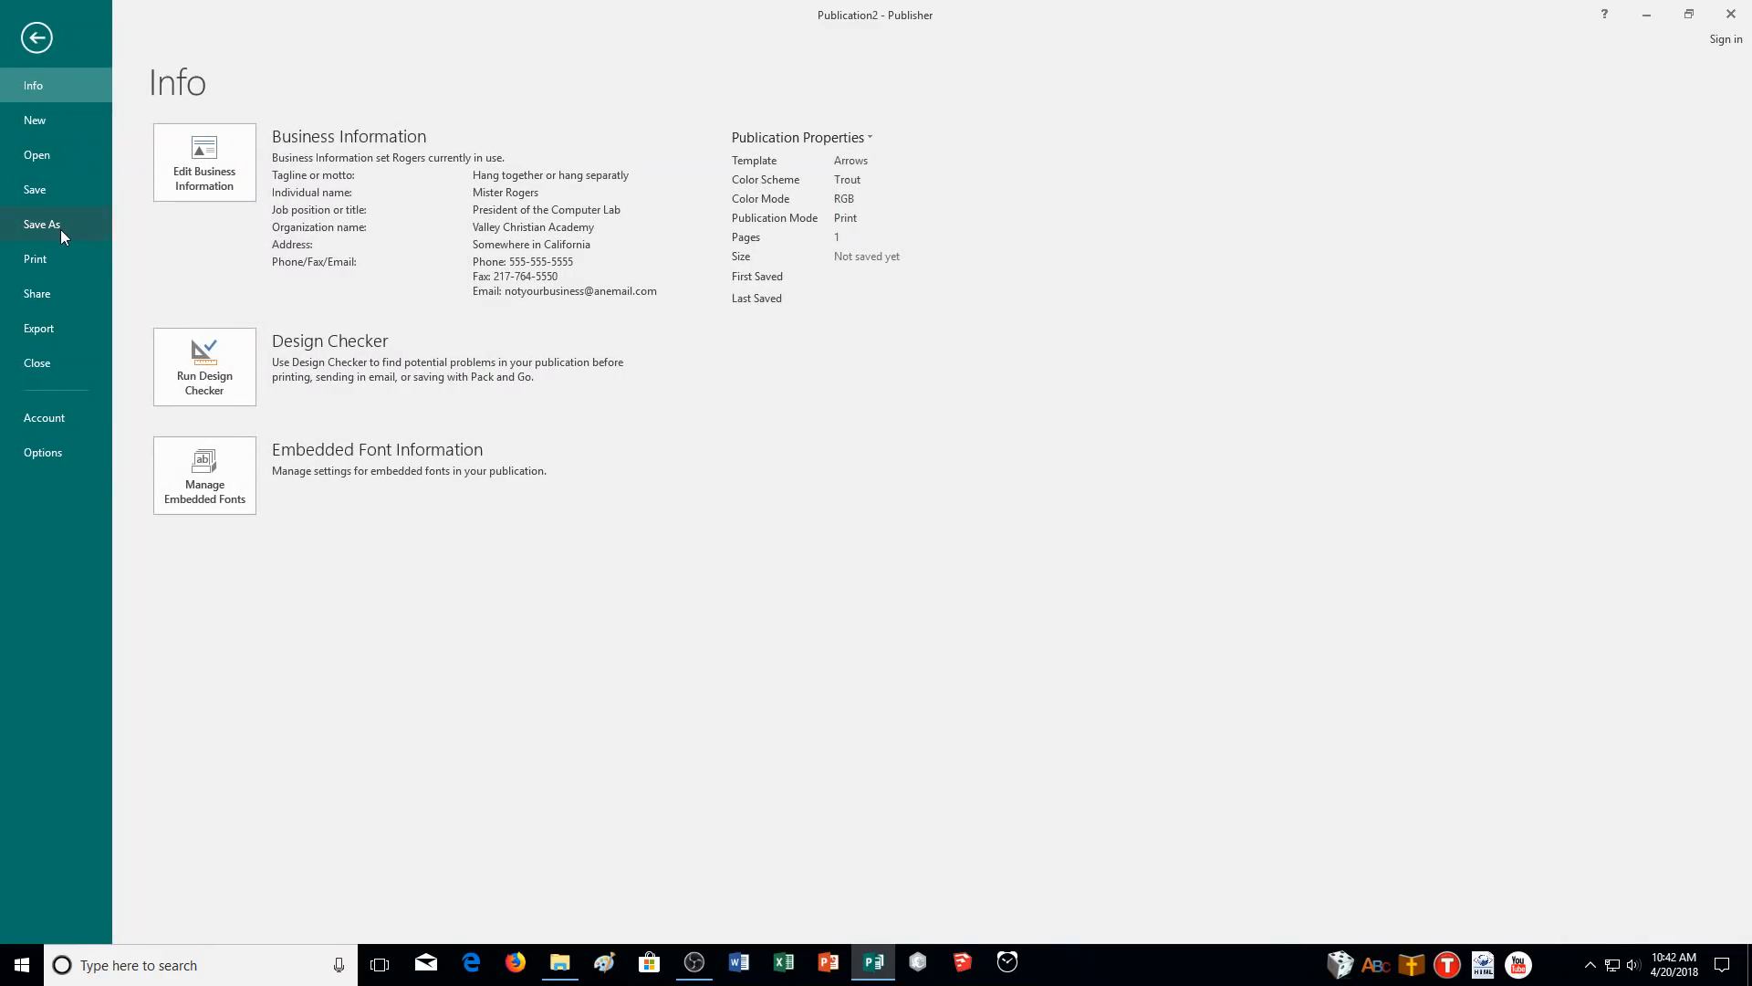
- Open the Proofing AutoCorrect Options and look through the replacement list
{"action": "left_click", "coordinate": [41, 452]}
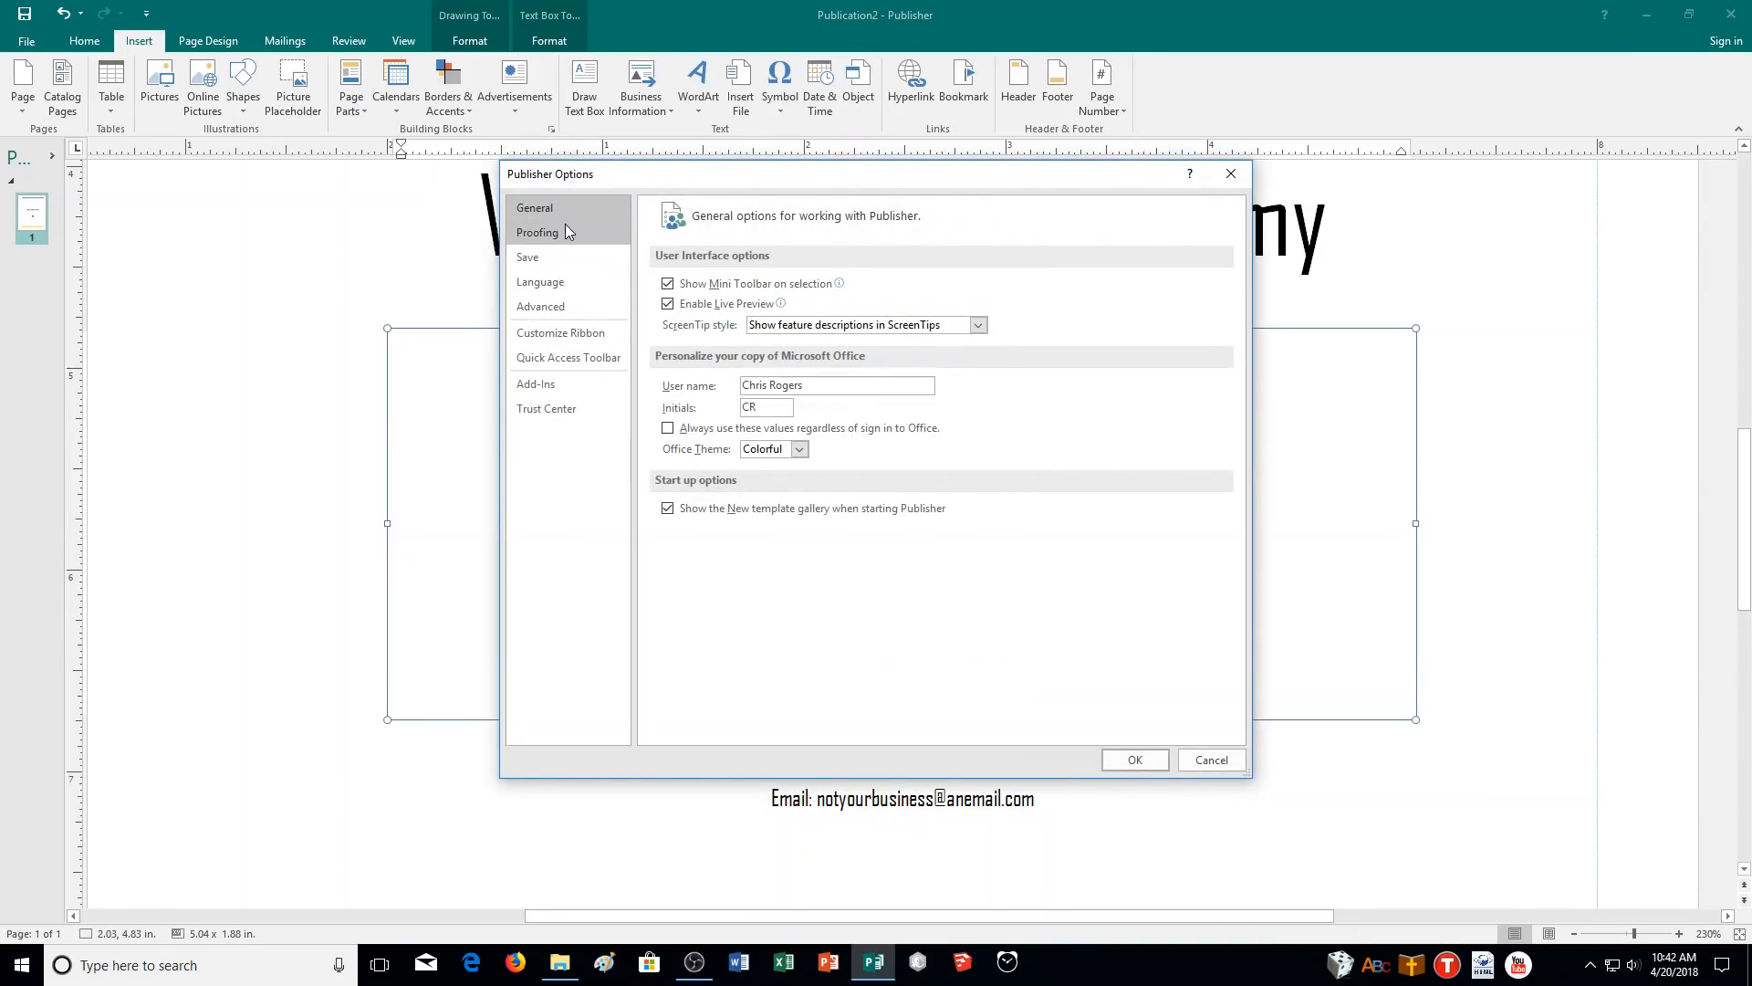
{"action": "left_click", "coordinate": [566, 229]}
{"action": "left_click", "coordinate": [1081, 287]}
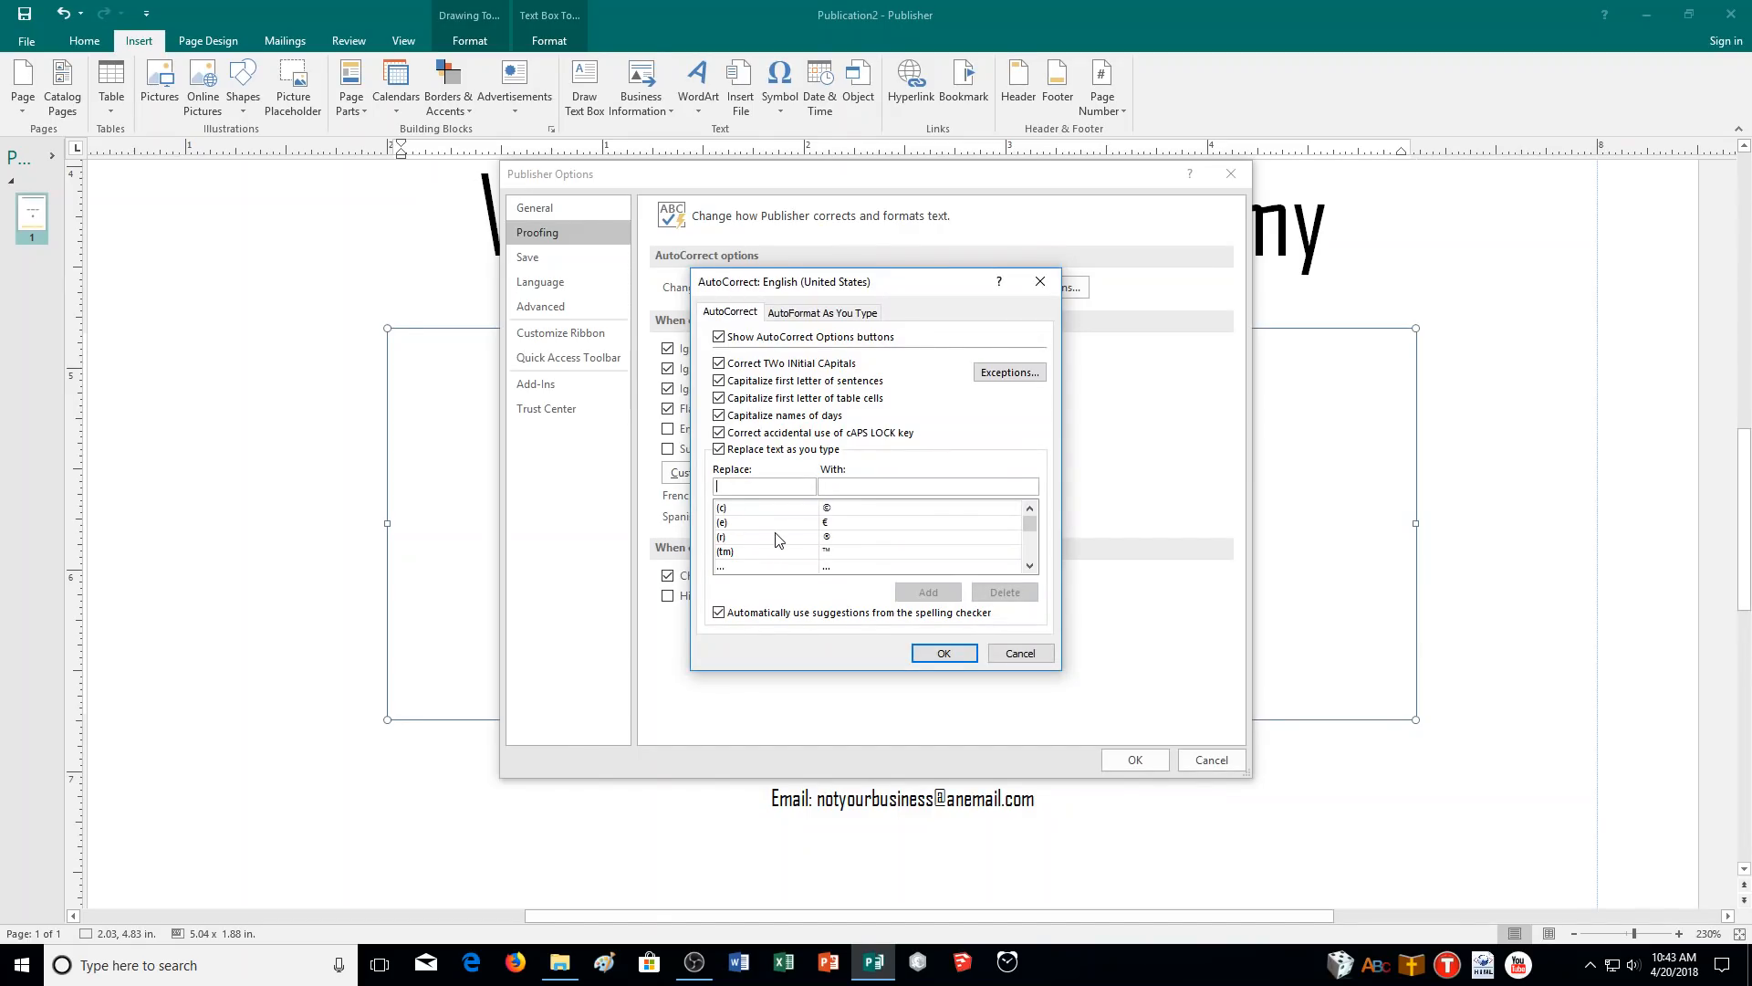
{"action": "left_click", "coordinate": [792, 313]}
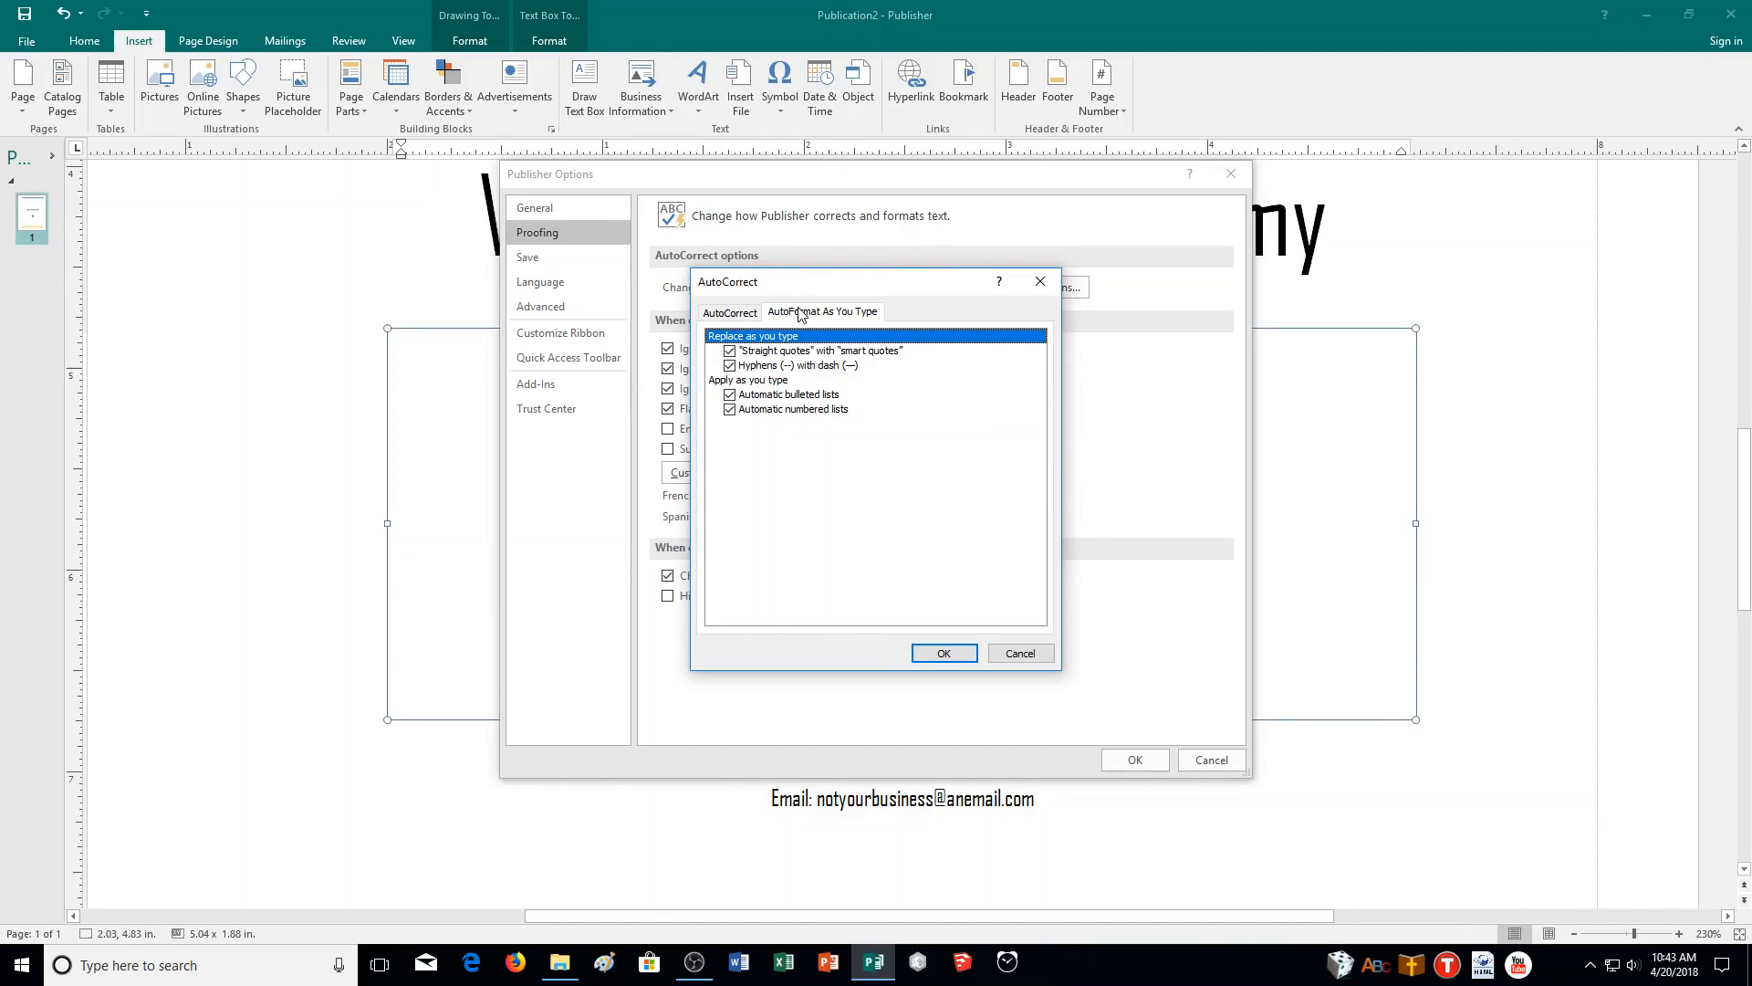
{"action": "left_click", "coordinate": [751, 314]}
{"action": "scroll", "coordinate": [787, 533], "scroll_direction": "down", "scroll_amount": 5}
{"action": "scroll", "coordinate": [787, 535], "scroll_direction": "down", "scroll_amount": 4}
{"action": "scroll", "coordinate": [787, 539], "scroll_direction": "down", "scroll_amount": 8}
{"action": "scroll", "coordinate": [787, 540], "scroll_direction": "up", "scroll_amount": 5}
{"action": "scroll", "coordinate": [787, 539], "scroll_direction": "up", "scroll_amount": 15}
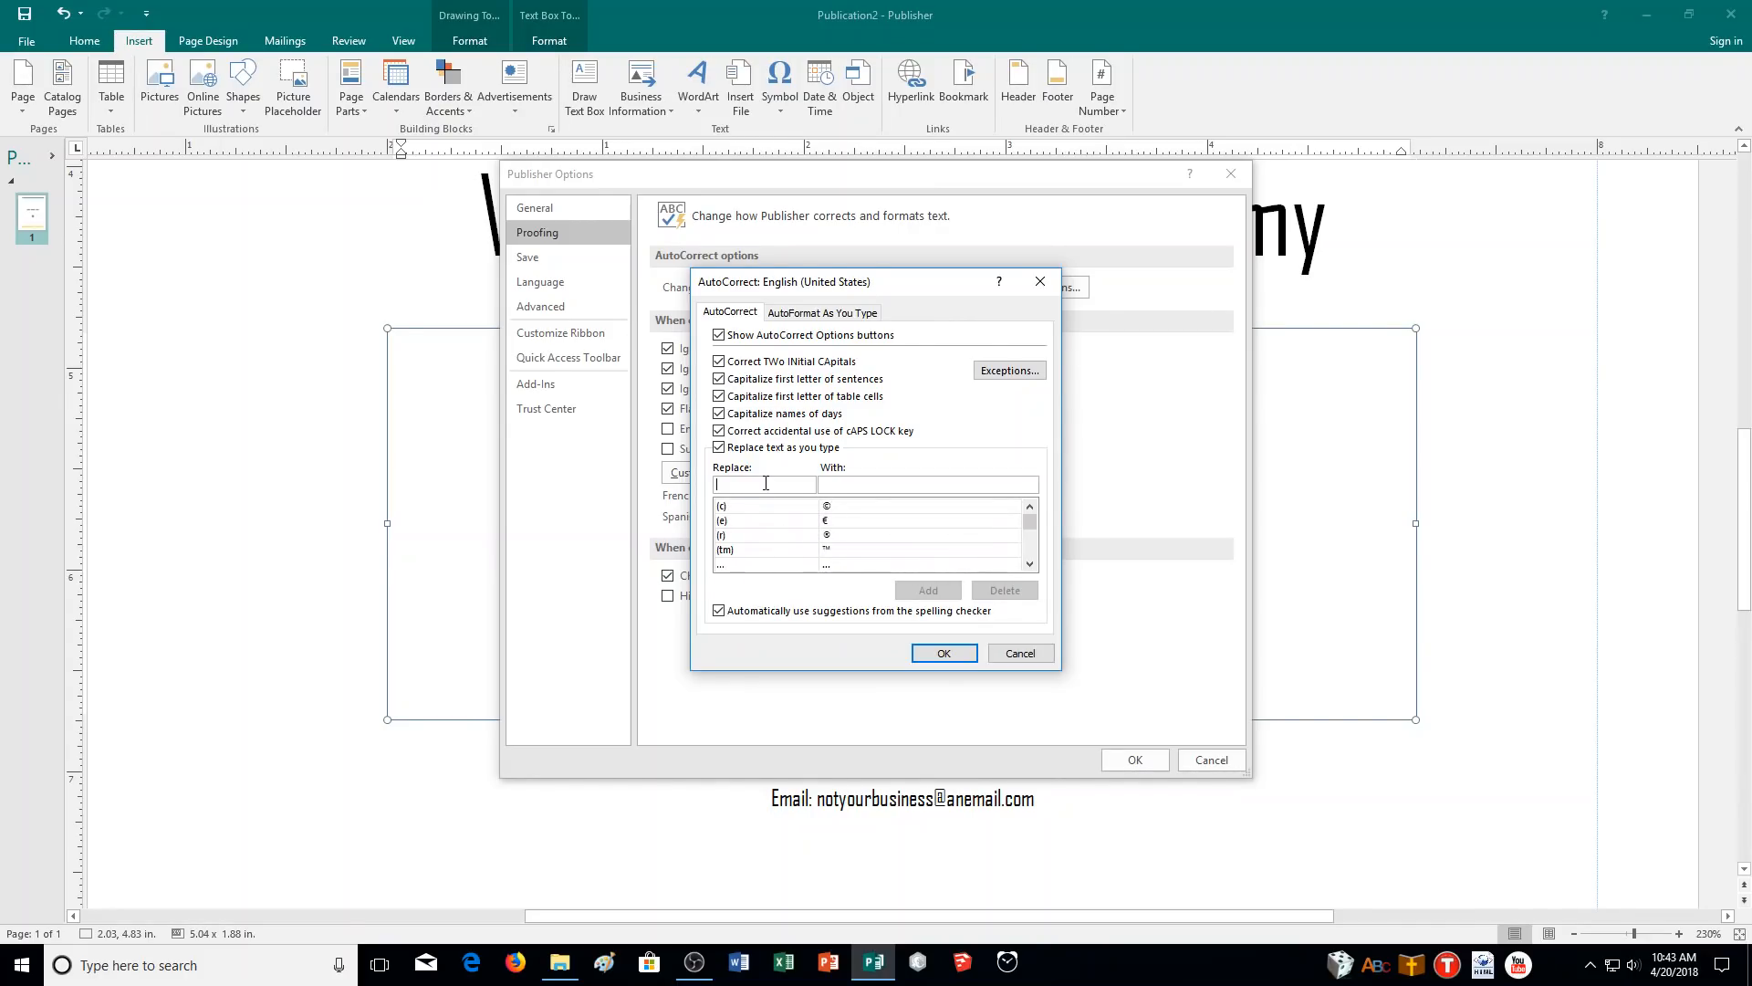
- Add an AutoCorrect entry replacing 'separatly' with 'separately' and confirm it
{"action": "type", "text": "s"}
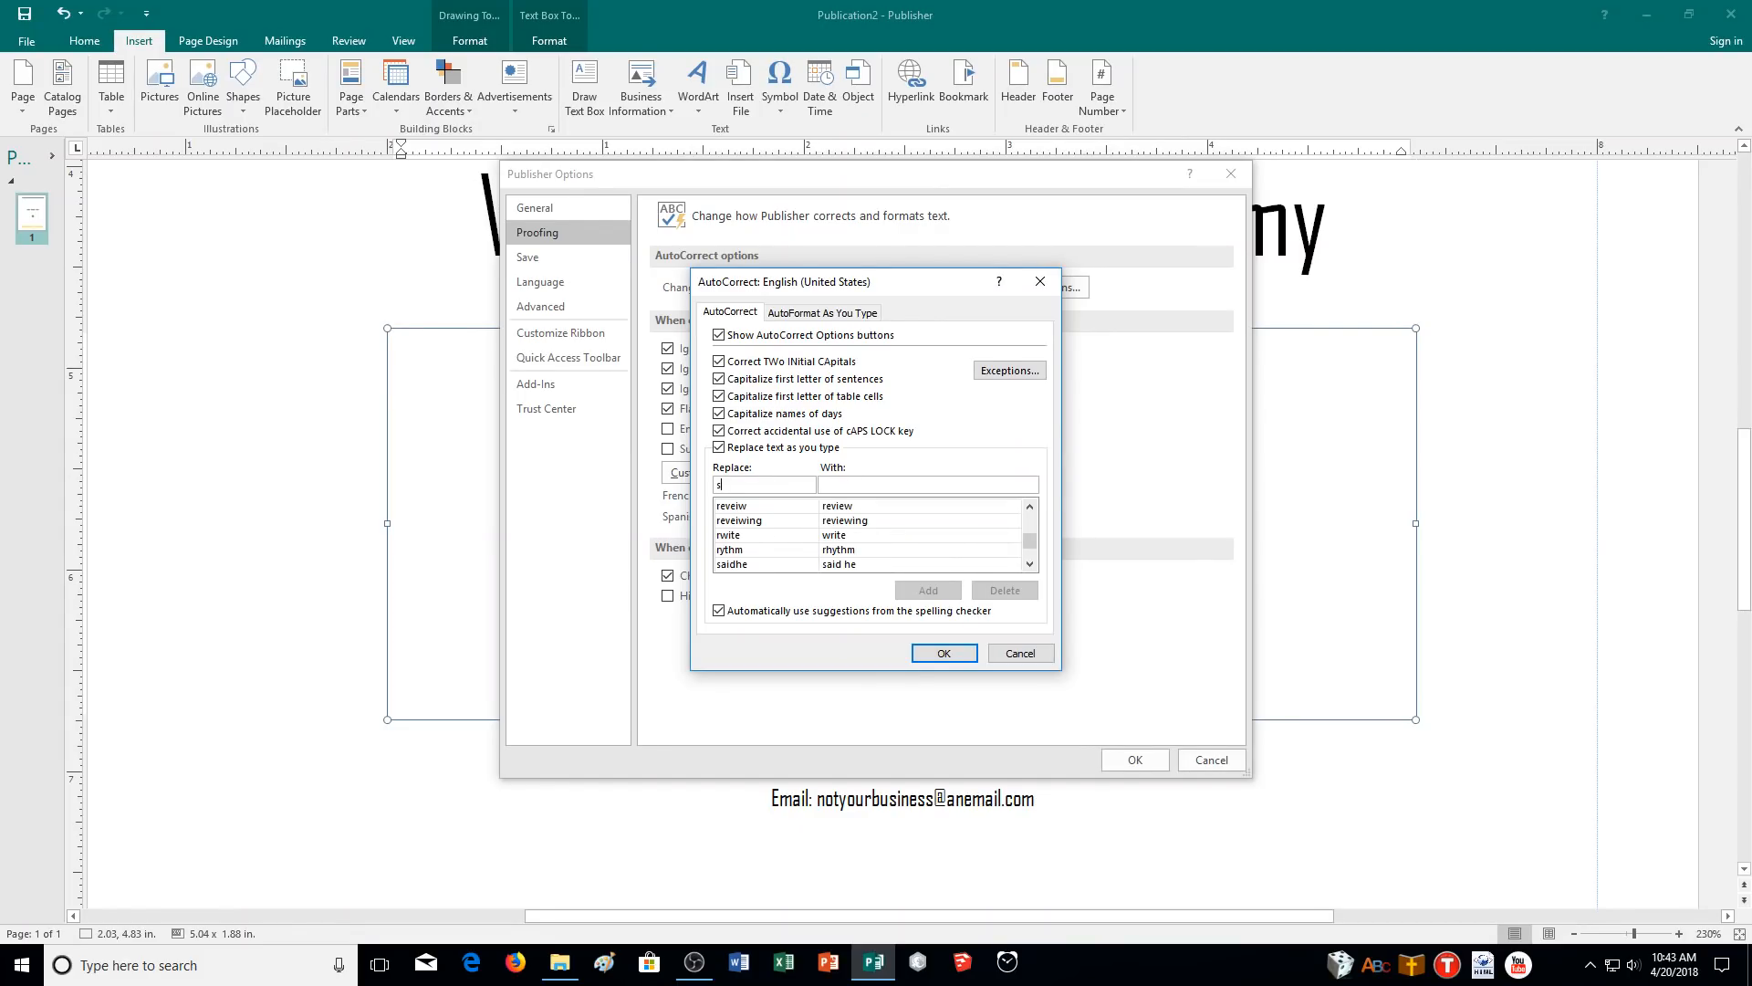
{"action": "type", "text": "eparatly"}
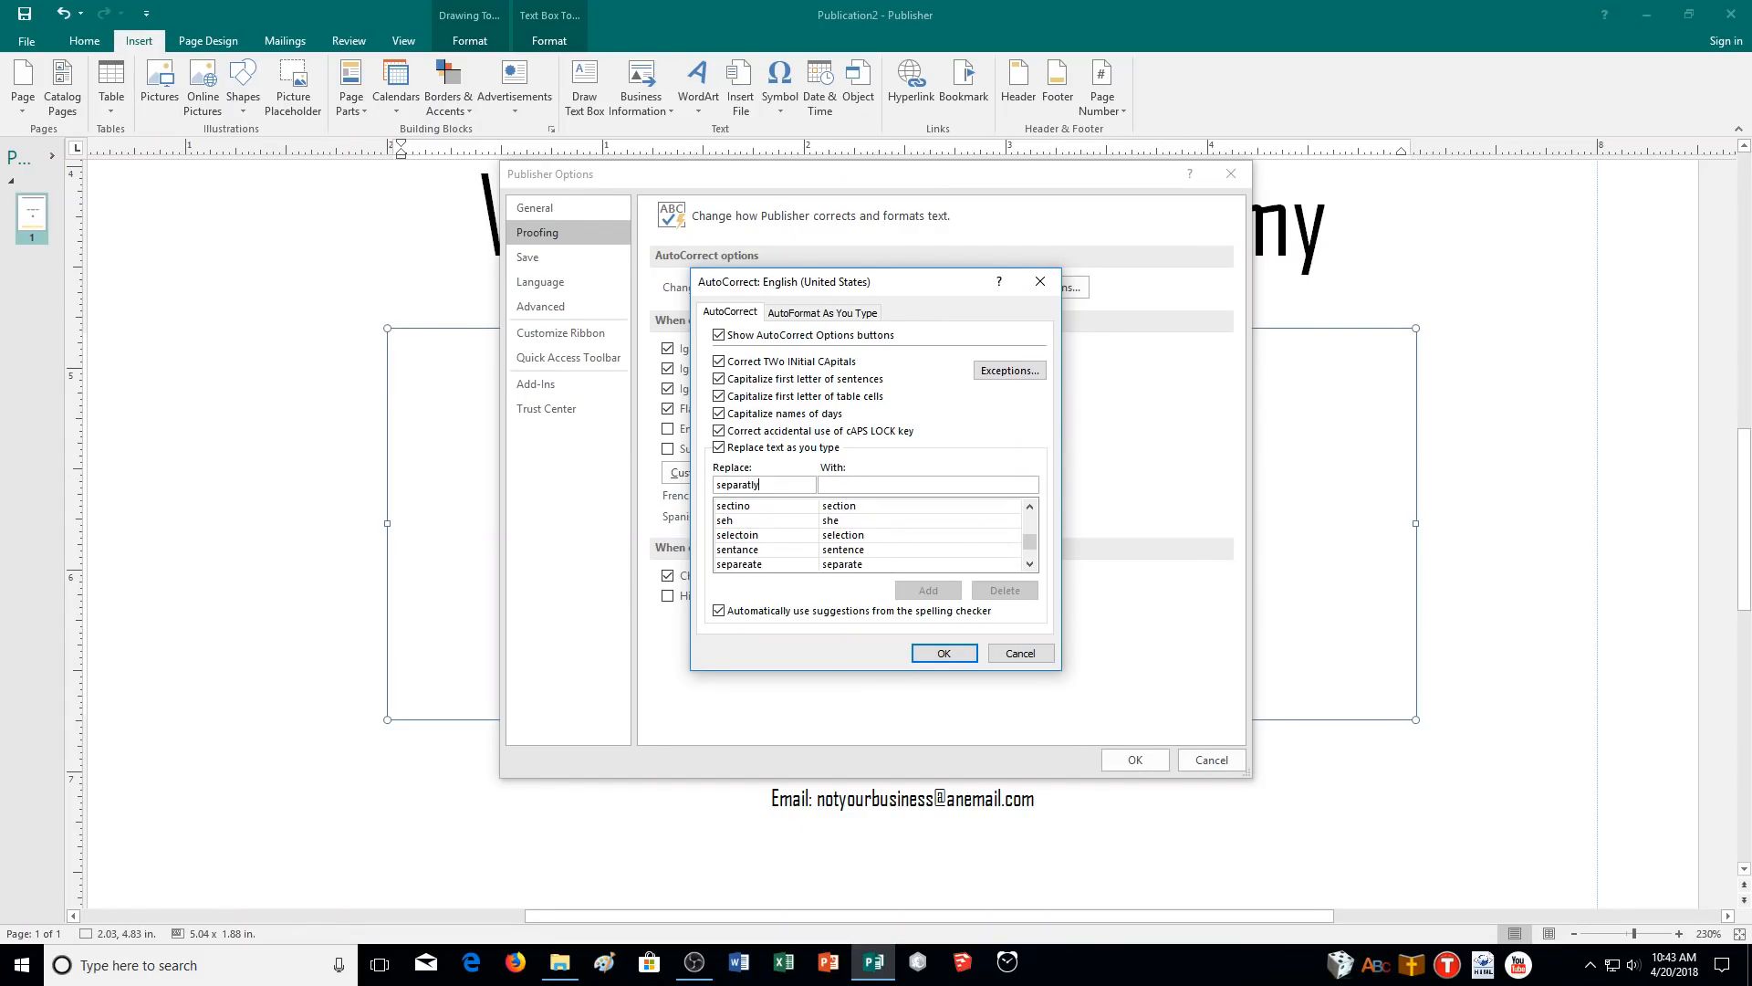
{"action": "key", "text": "Tab"}
{"action": "type", "text": "separatel"}
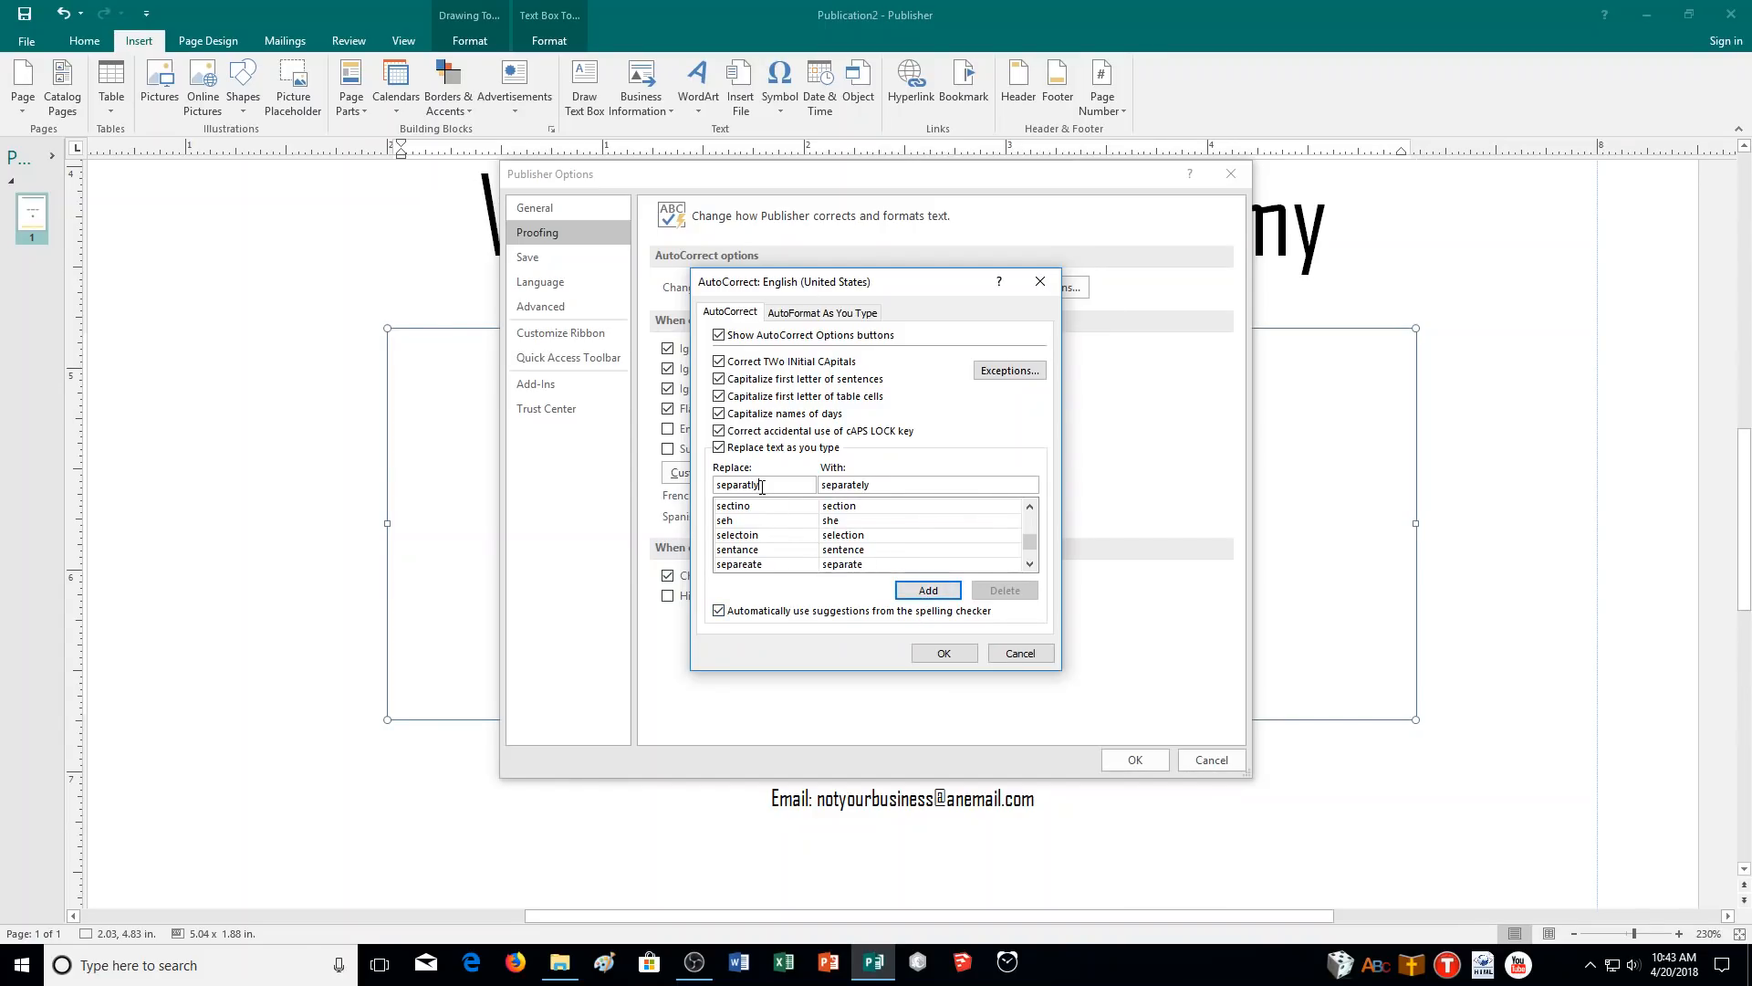
{"action": "left_click", "coordinate": [928, 589]}
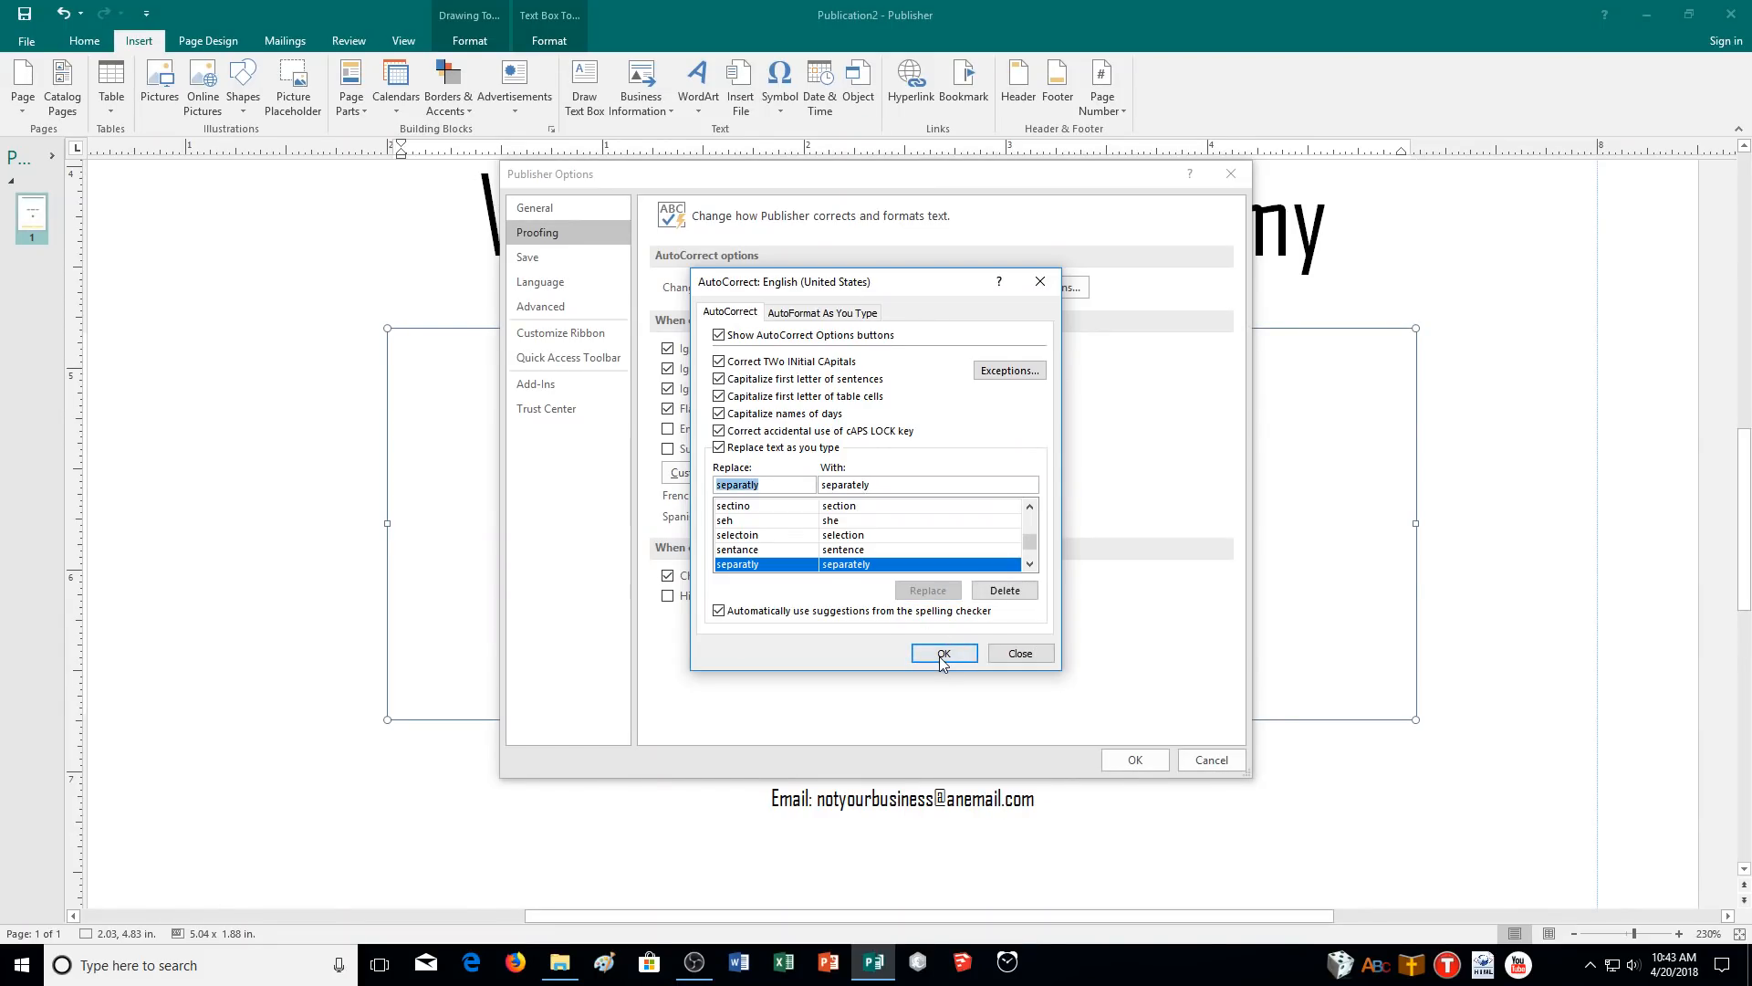
{"action": "left_click", "coordinate": [944, 653]}
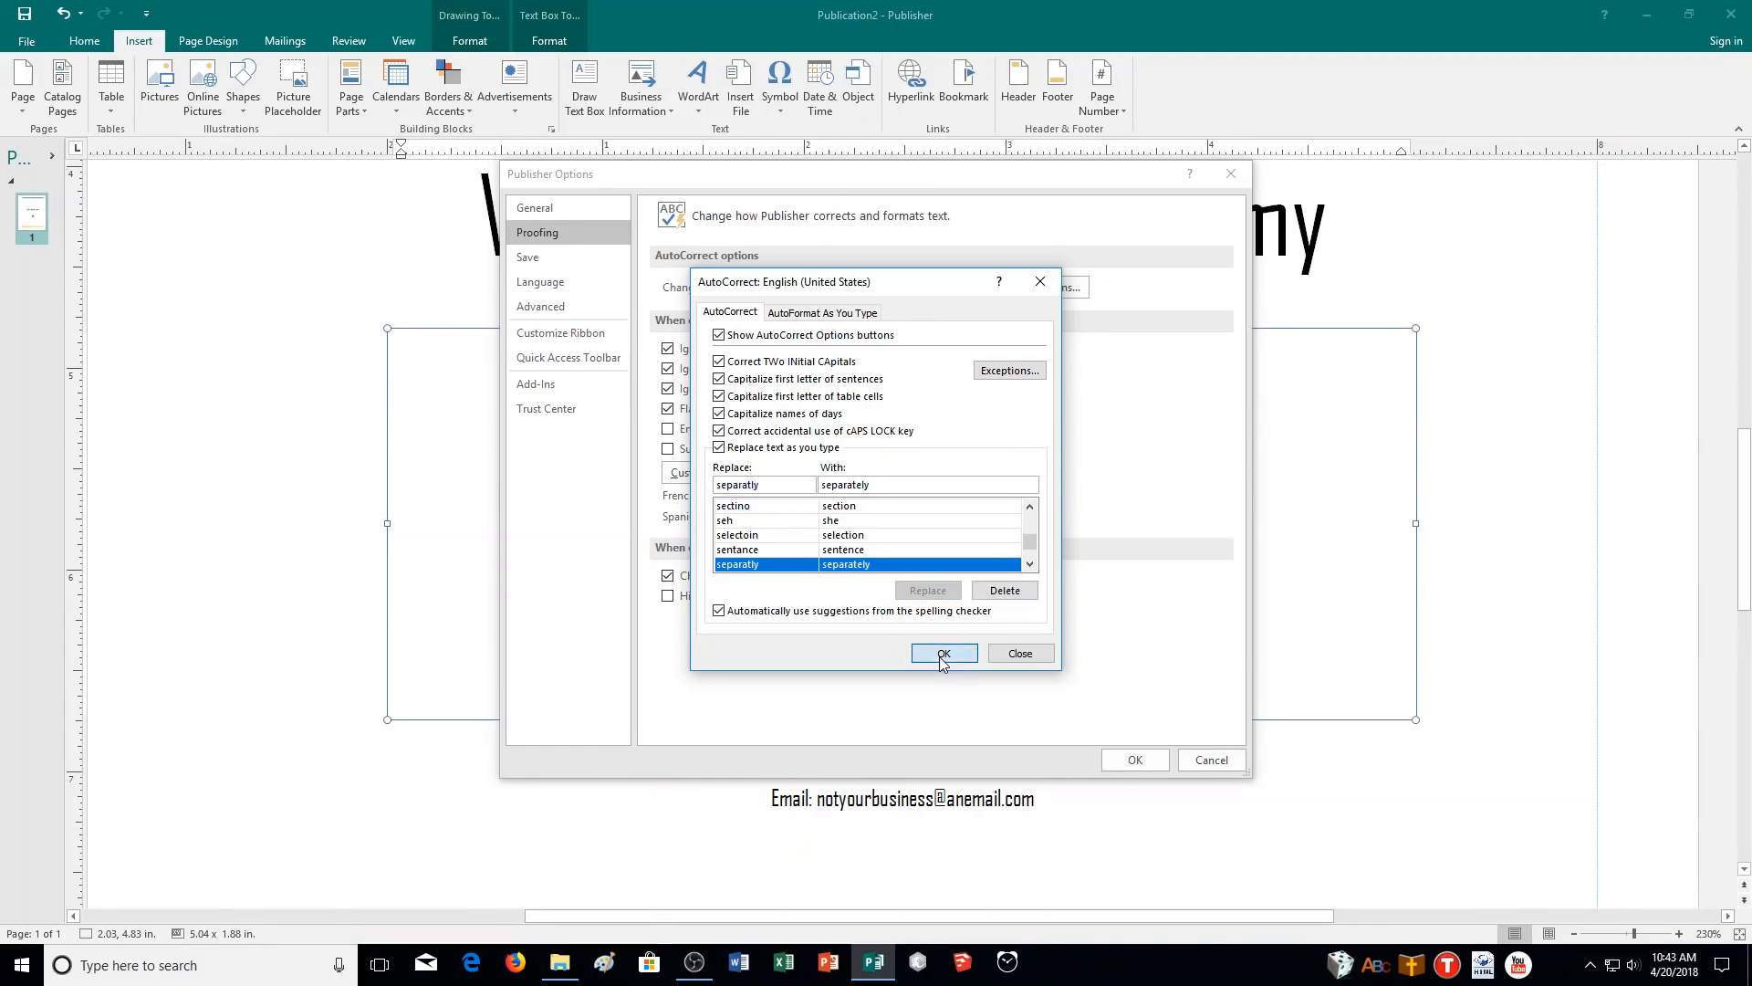
- Close the options and check the spelling suggestions for 'separatly' in the tagline
{"action": "left_click", "coordinate": [1132, 763]}
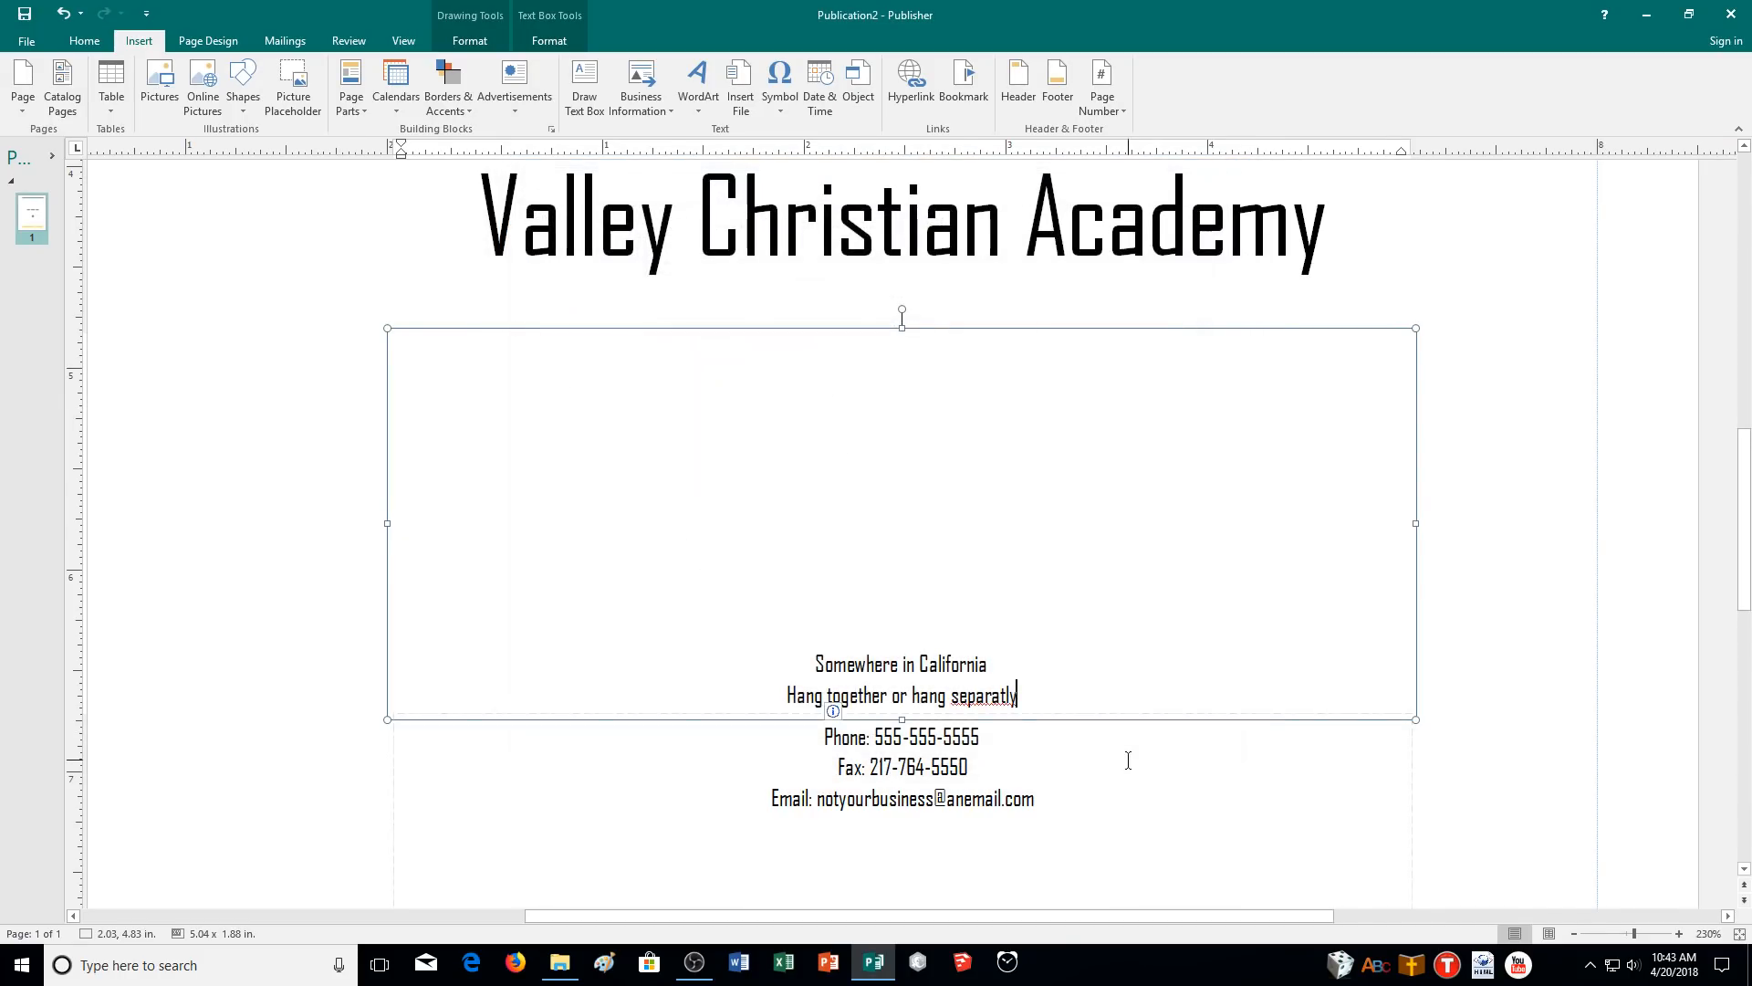
{"action": "left_click", "coordinate": [1018, 697]}
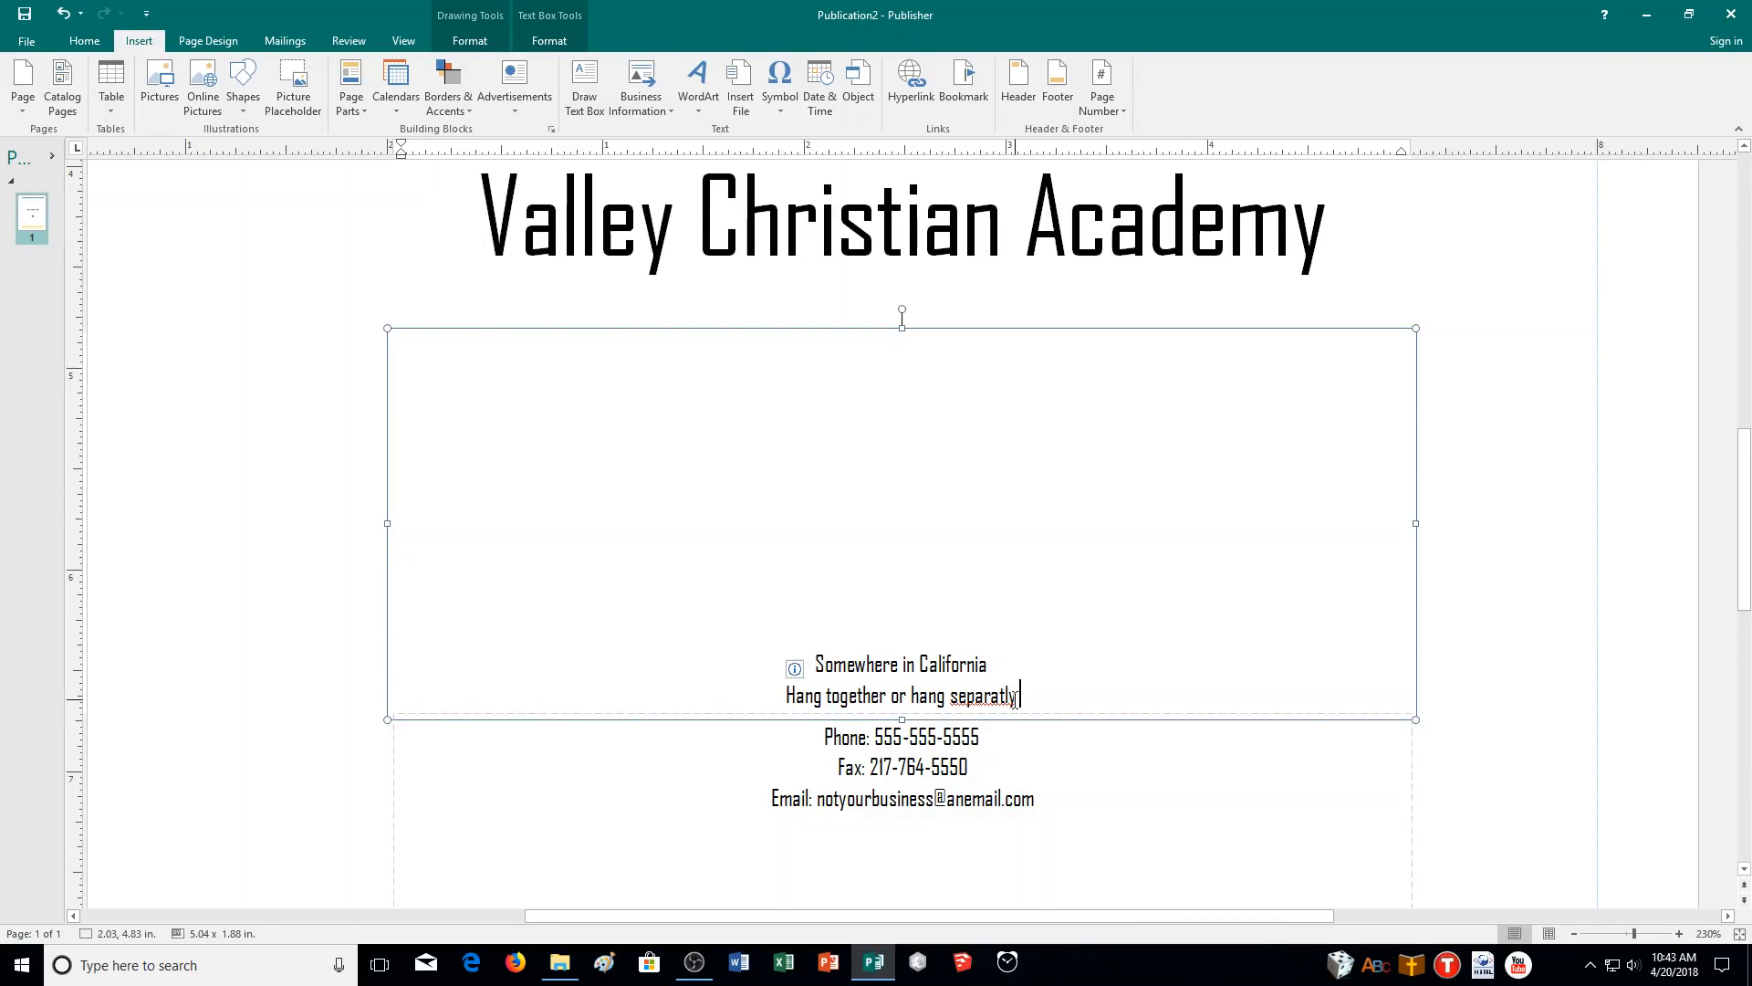
{"action": "right_click", "coordinate": [1001, 699]}
{"action": "key", "text": "Escape"}
{"action": "triple_click", "coordinate": [1022, 696]}
- Select the whole 'Hang together or hang separatly' line and delete it
{"action": "left_click", "coordinate": [1056, 699]}
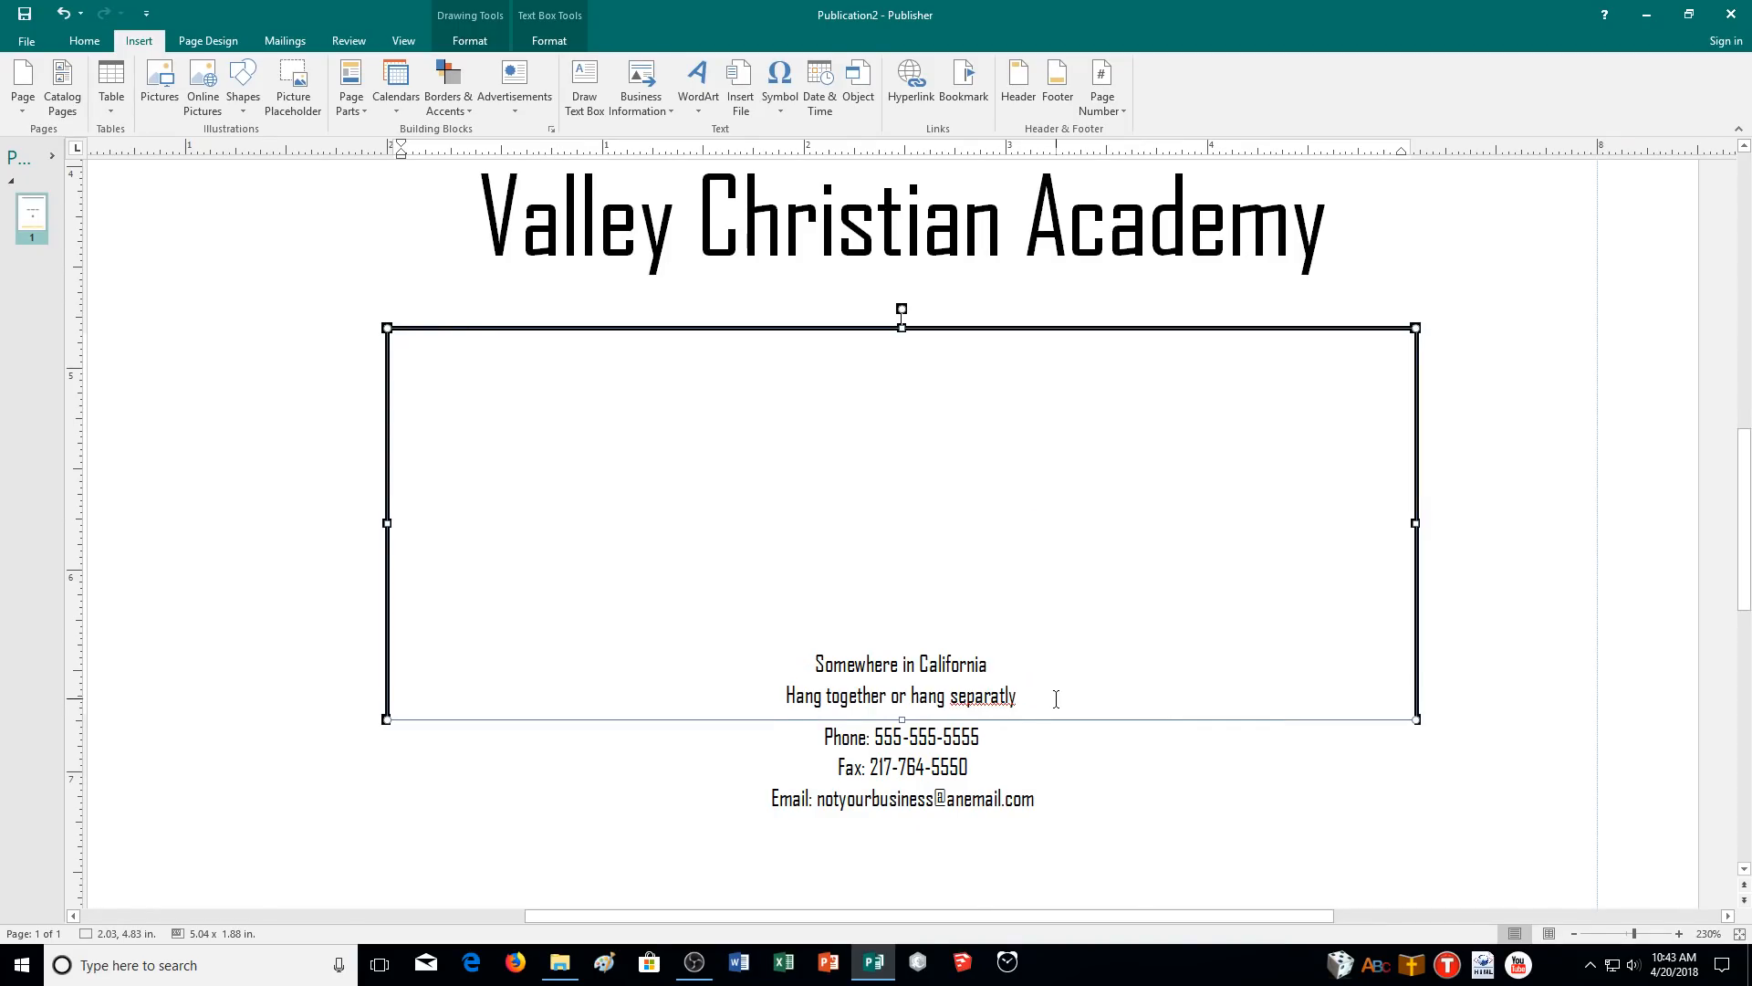
{"action": "left_click", "coordinate": [728, 525]}
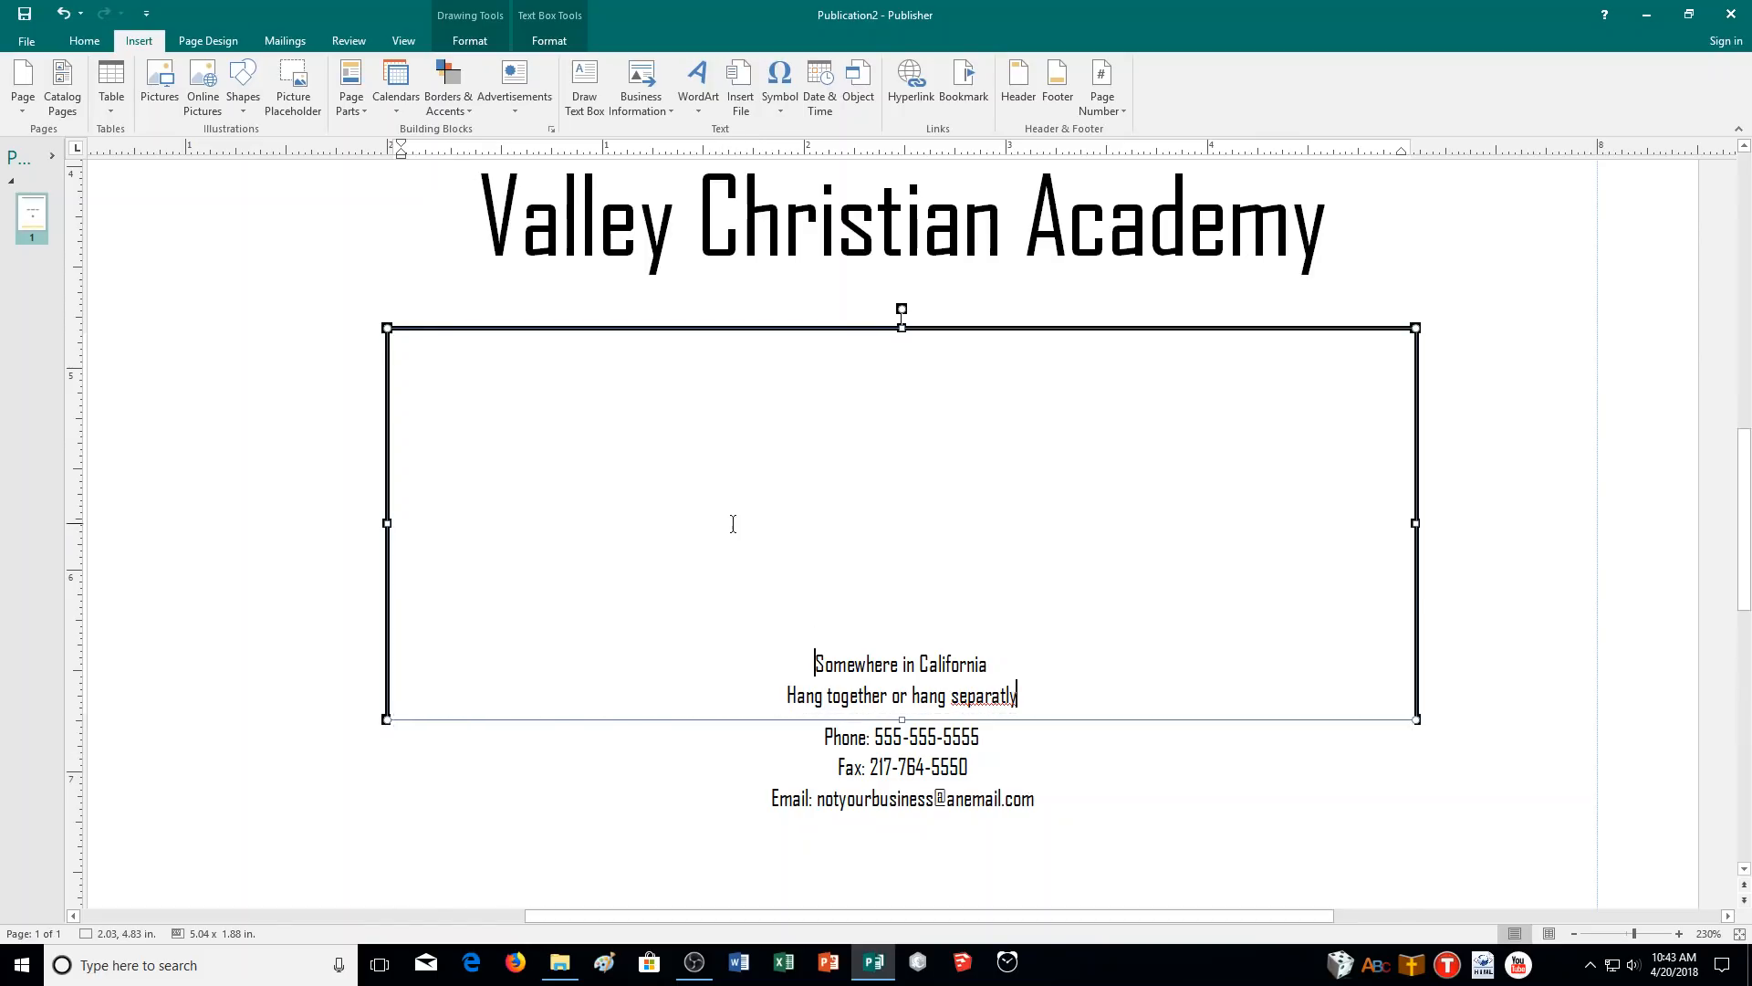
{"action": "left_click", "coordinate": [915, 766]}
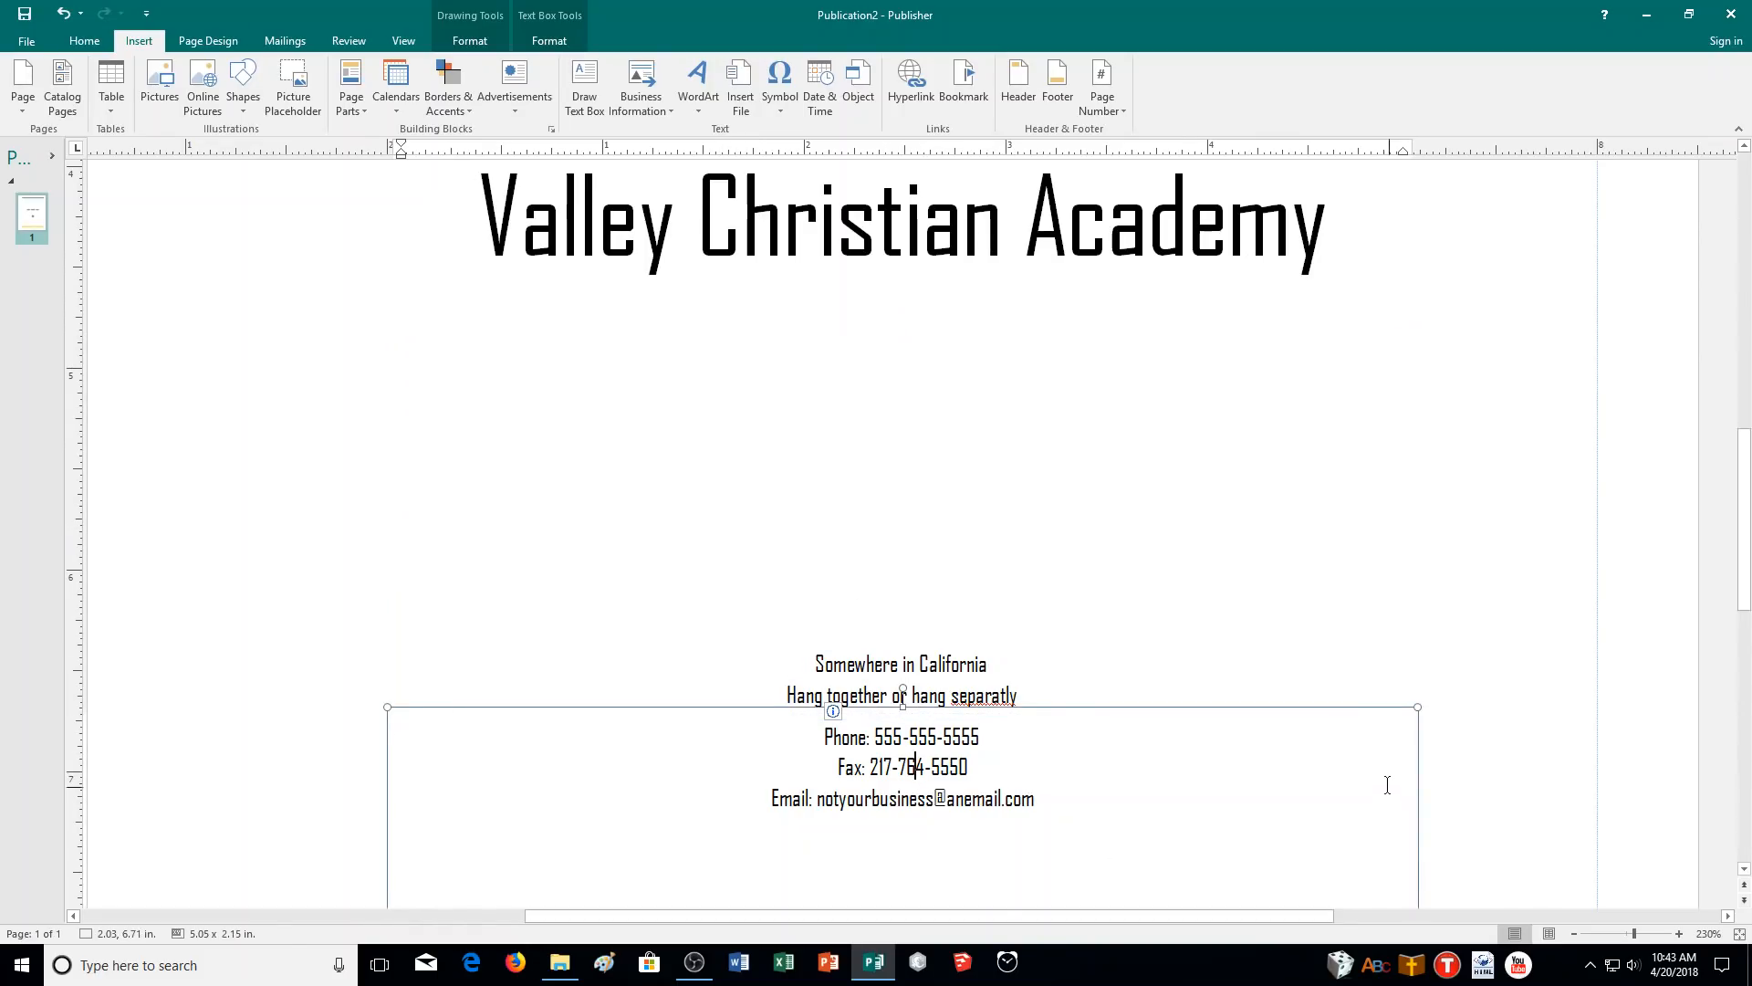
{"action": "left_click", "coordinate": [1031, 699]}
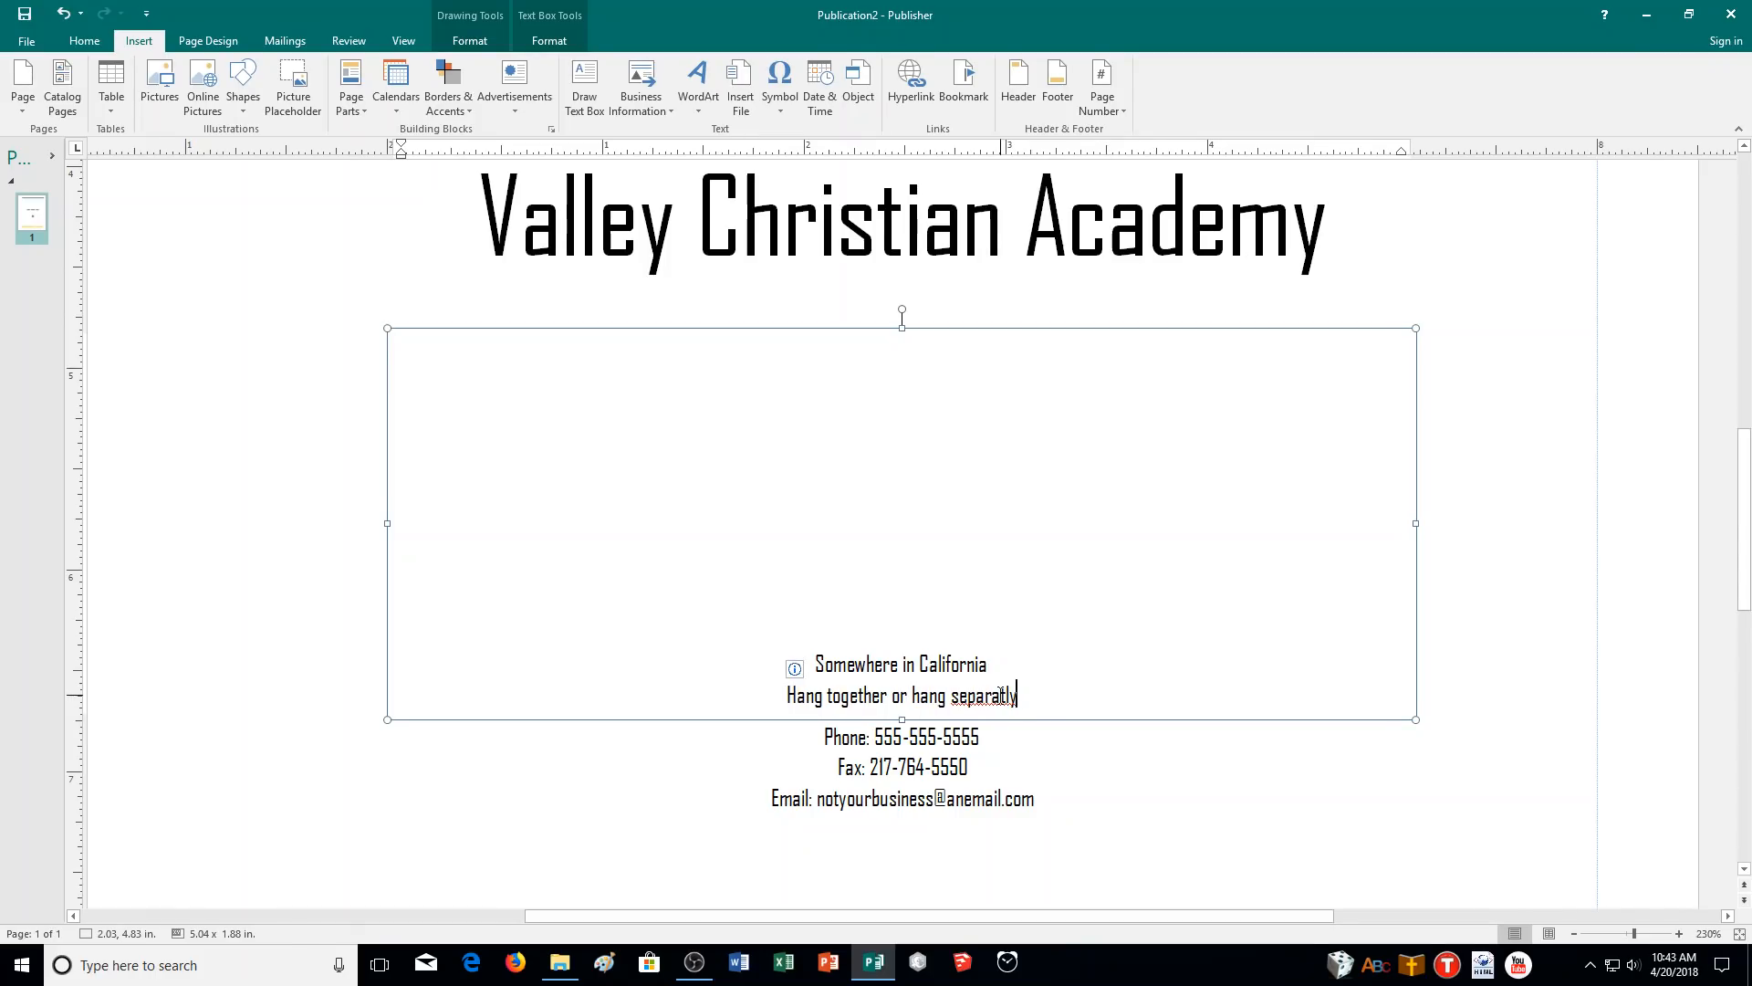
{"action": "triple_click", "coordinate": [1028, 696]}
{"action": "key", "text": "Delete"}
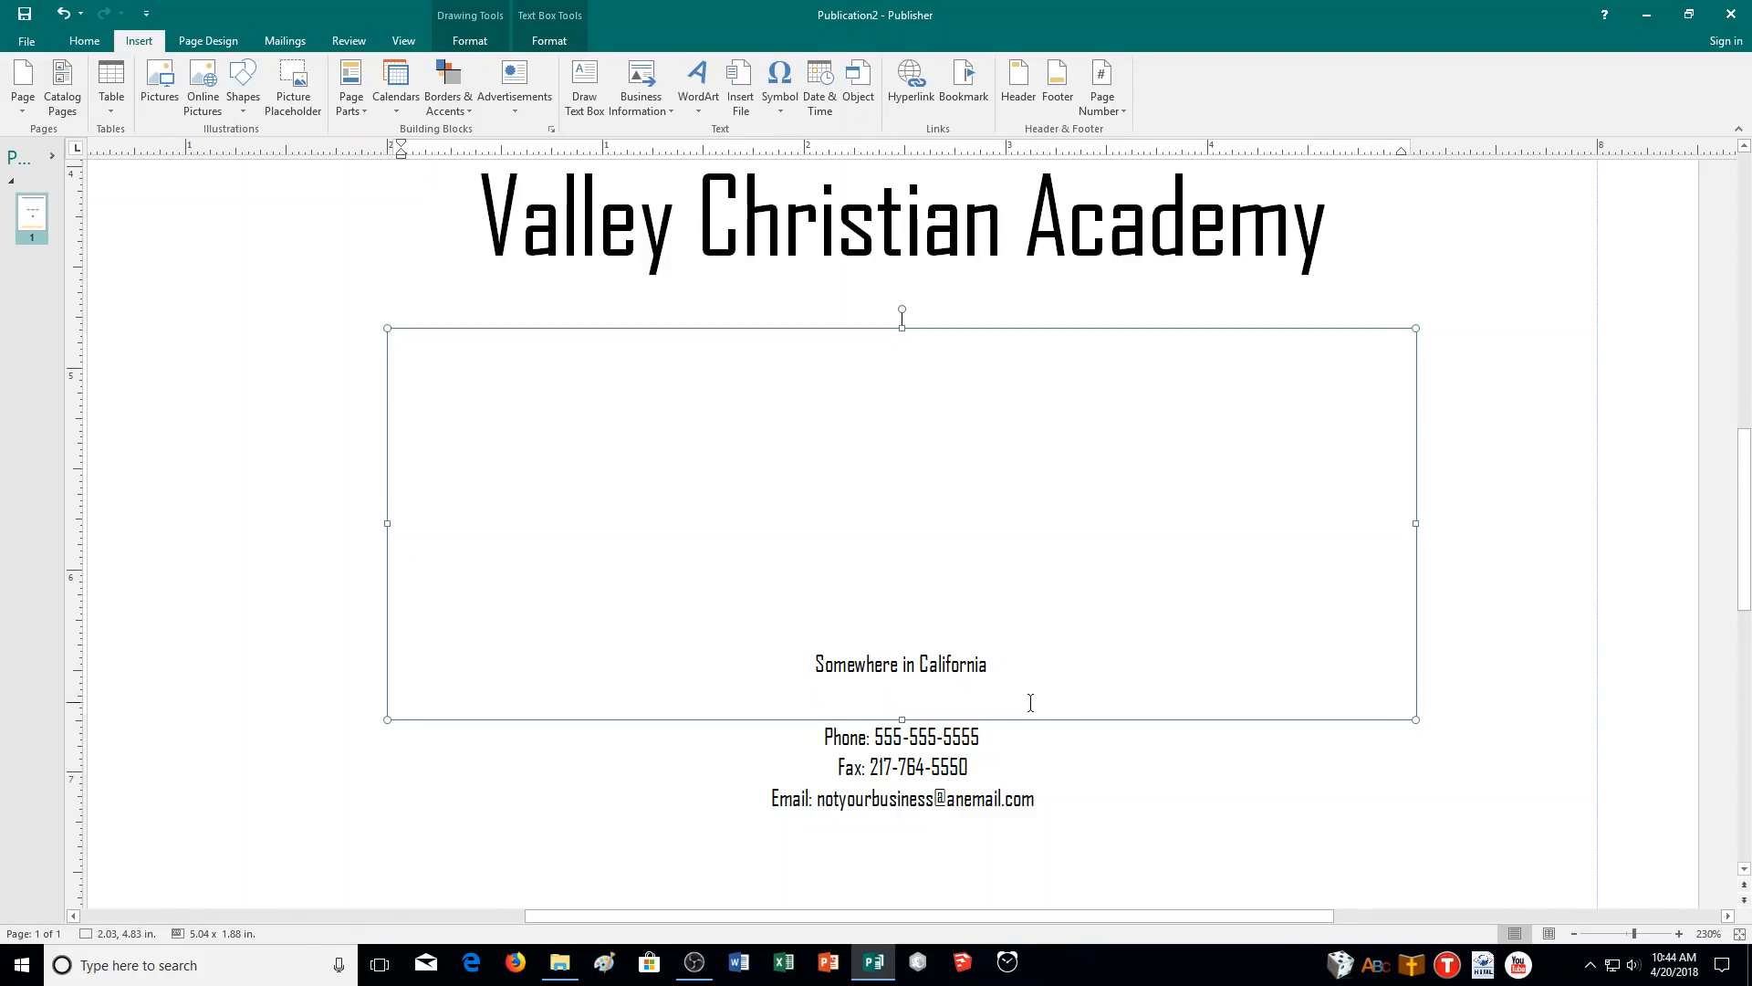
- Reinsert the stored tagline under the address and check the suggestions for 'separatly'
{"action": "left_click", "coordinate": [639, 108]}
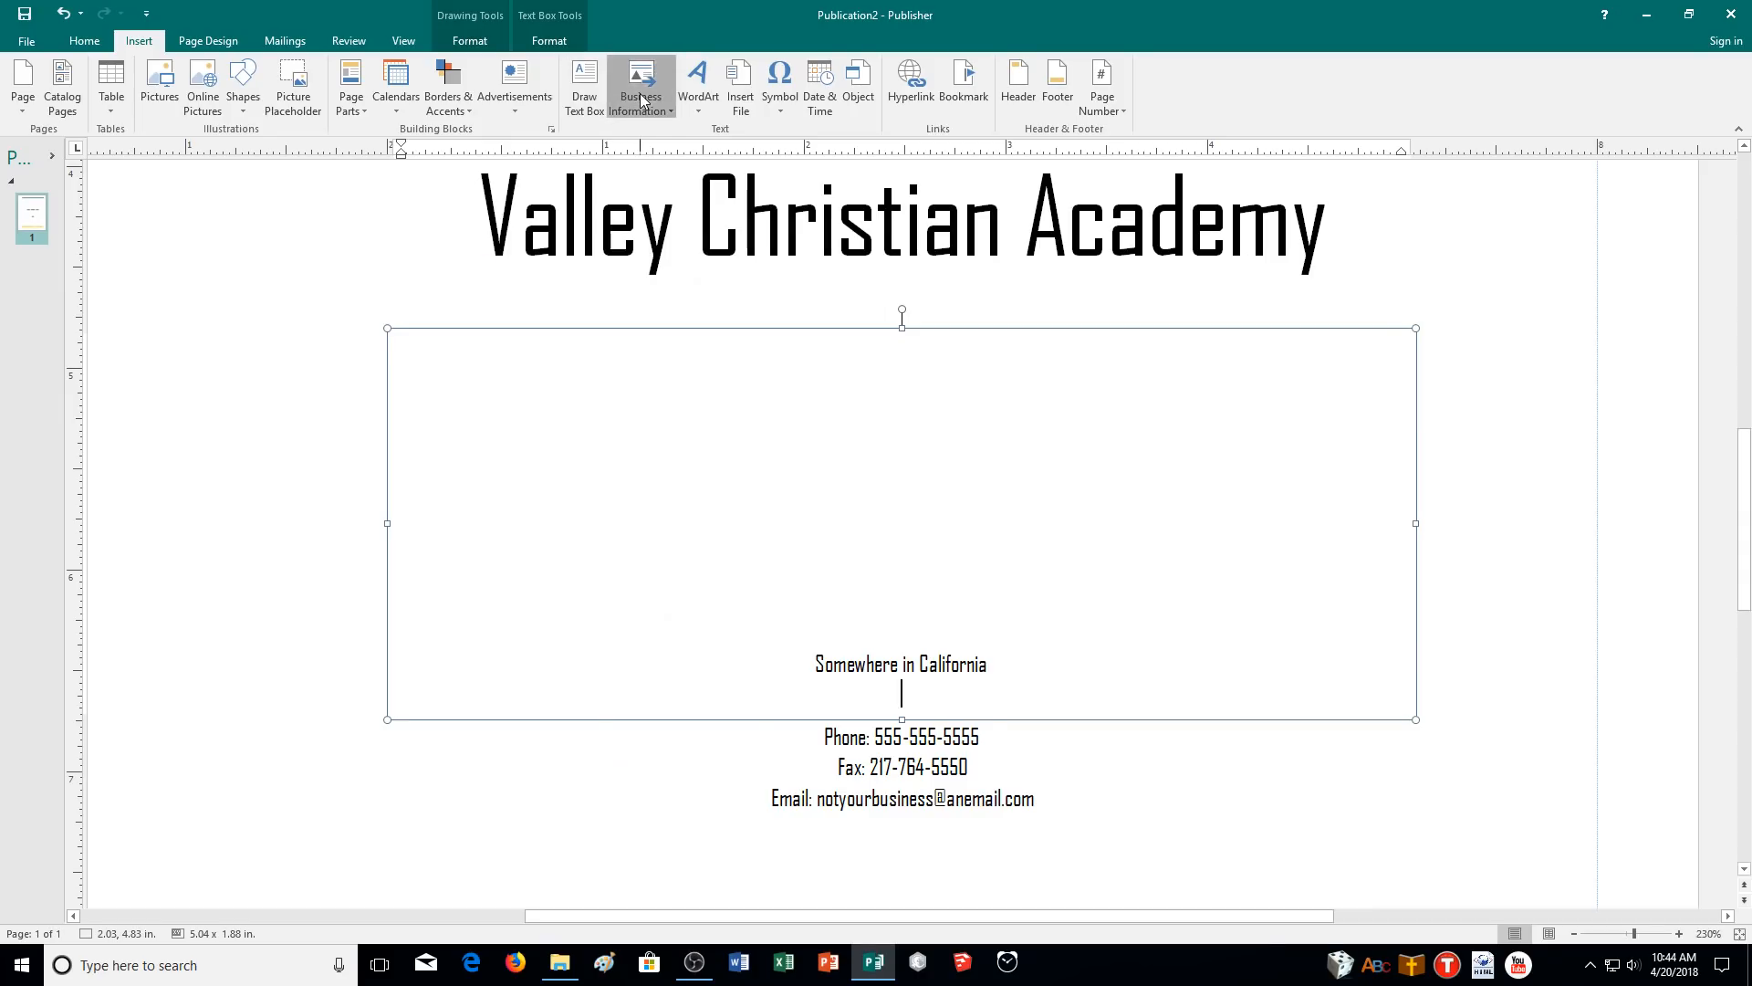
{"action": "left_click", "coordinate": [742, 554]}
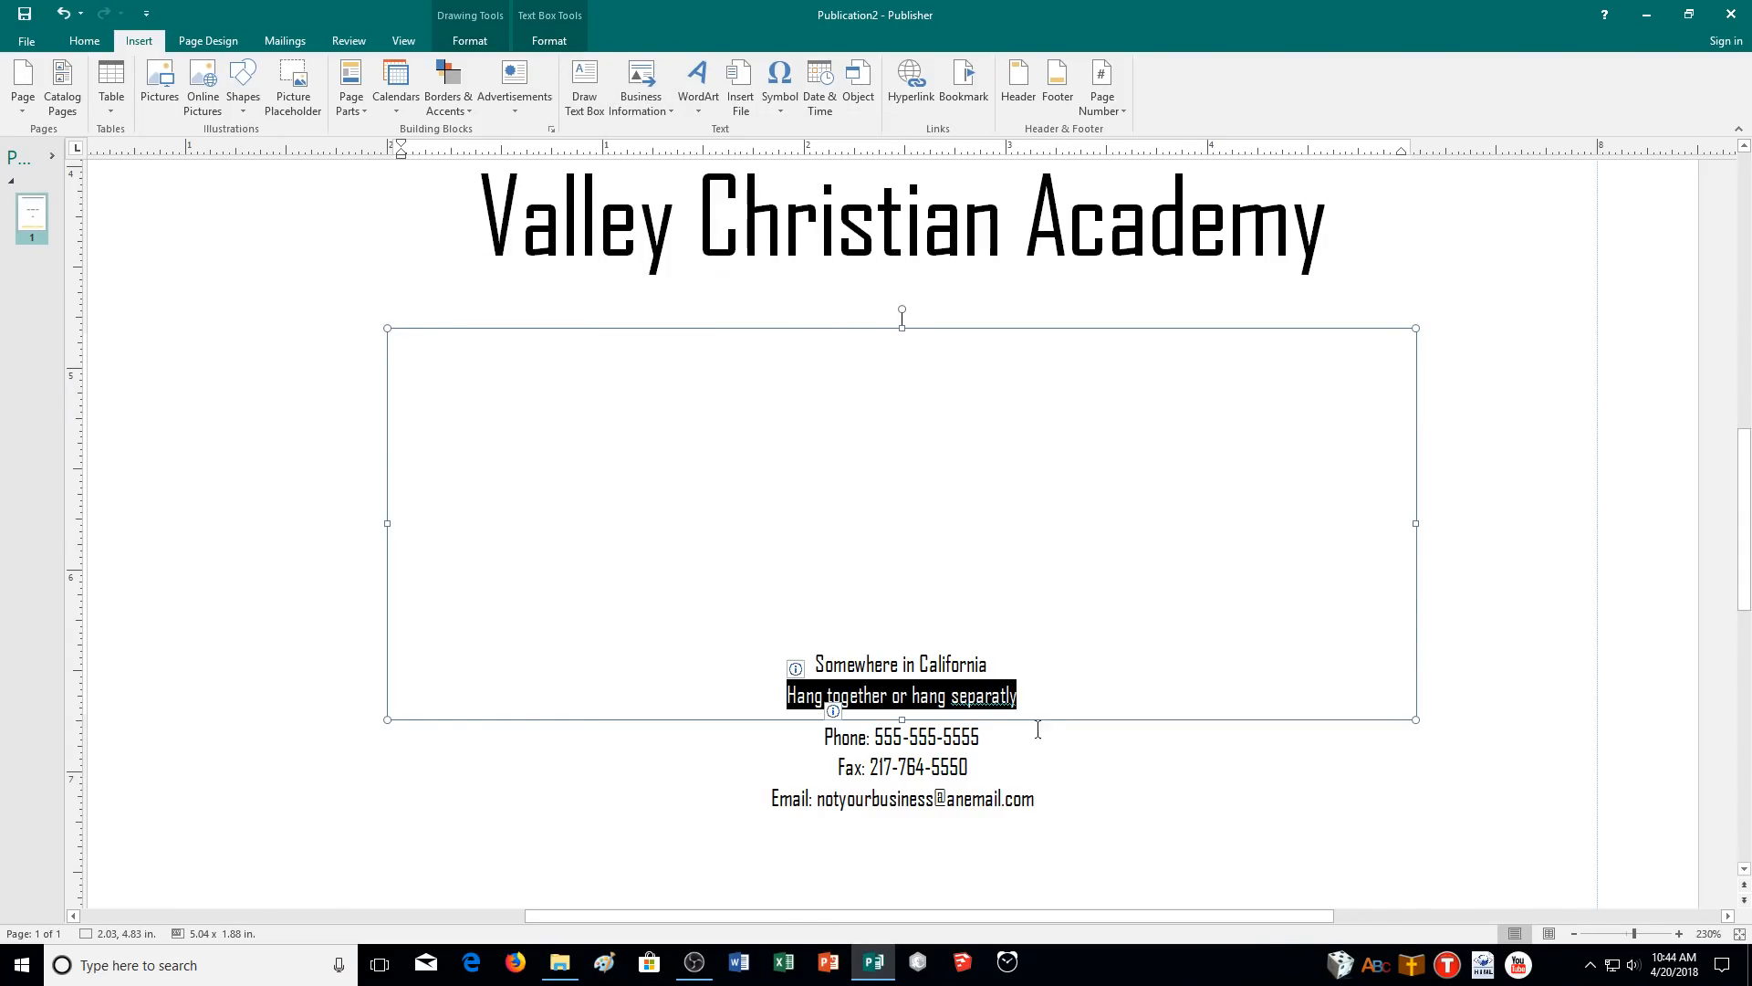
{"action": "left_click", "coordinate": [1017, 697]}
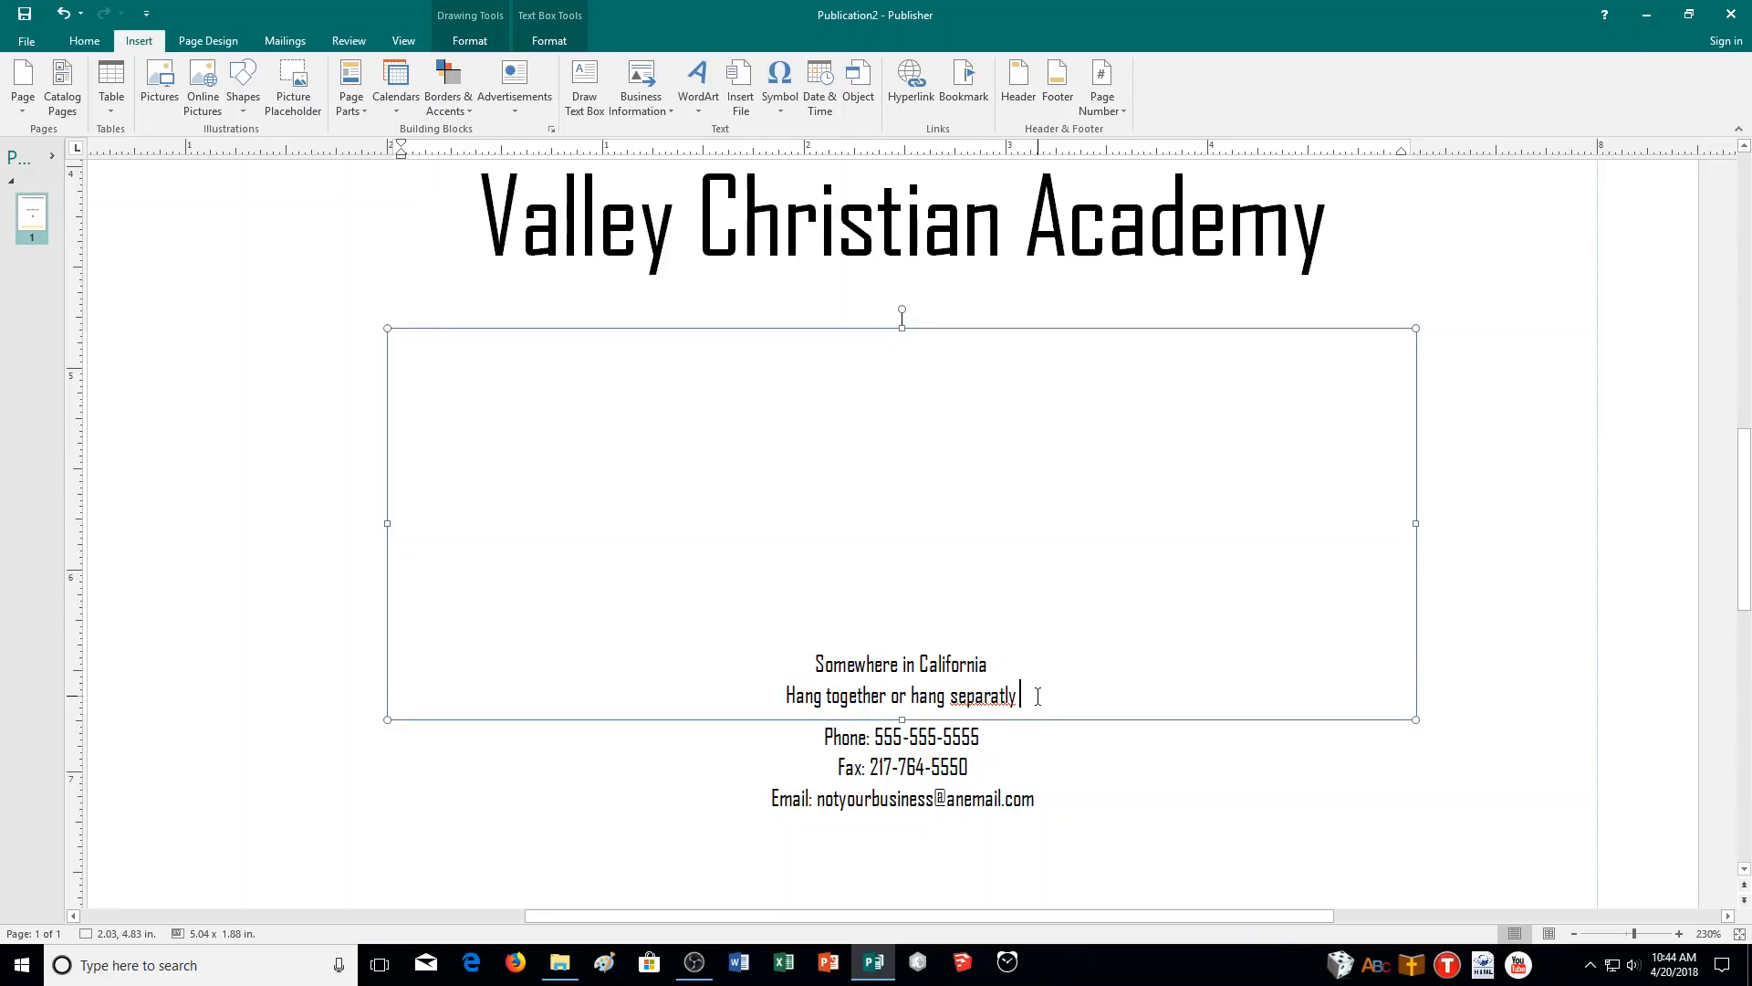
{"action": "right_click", "coordinate": [993, 697]}
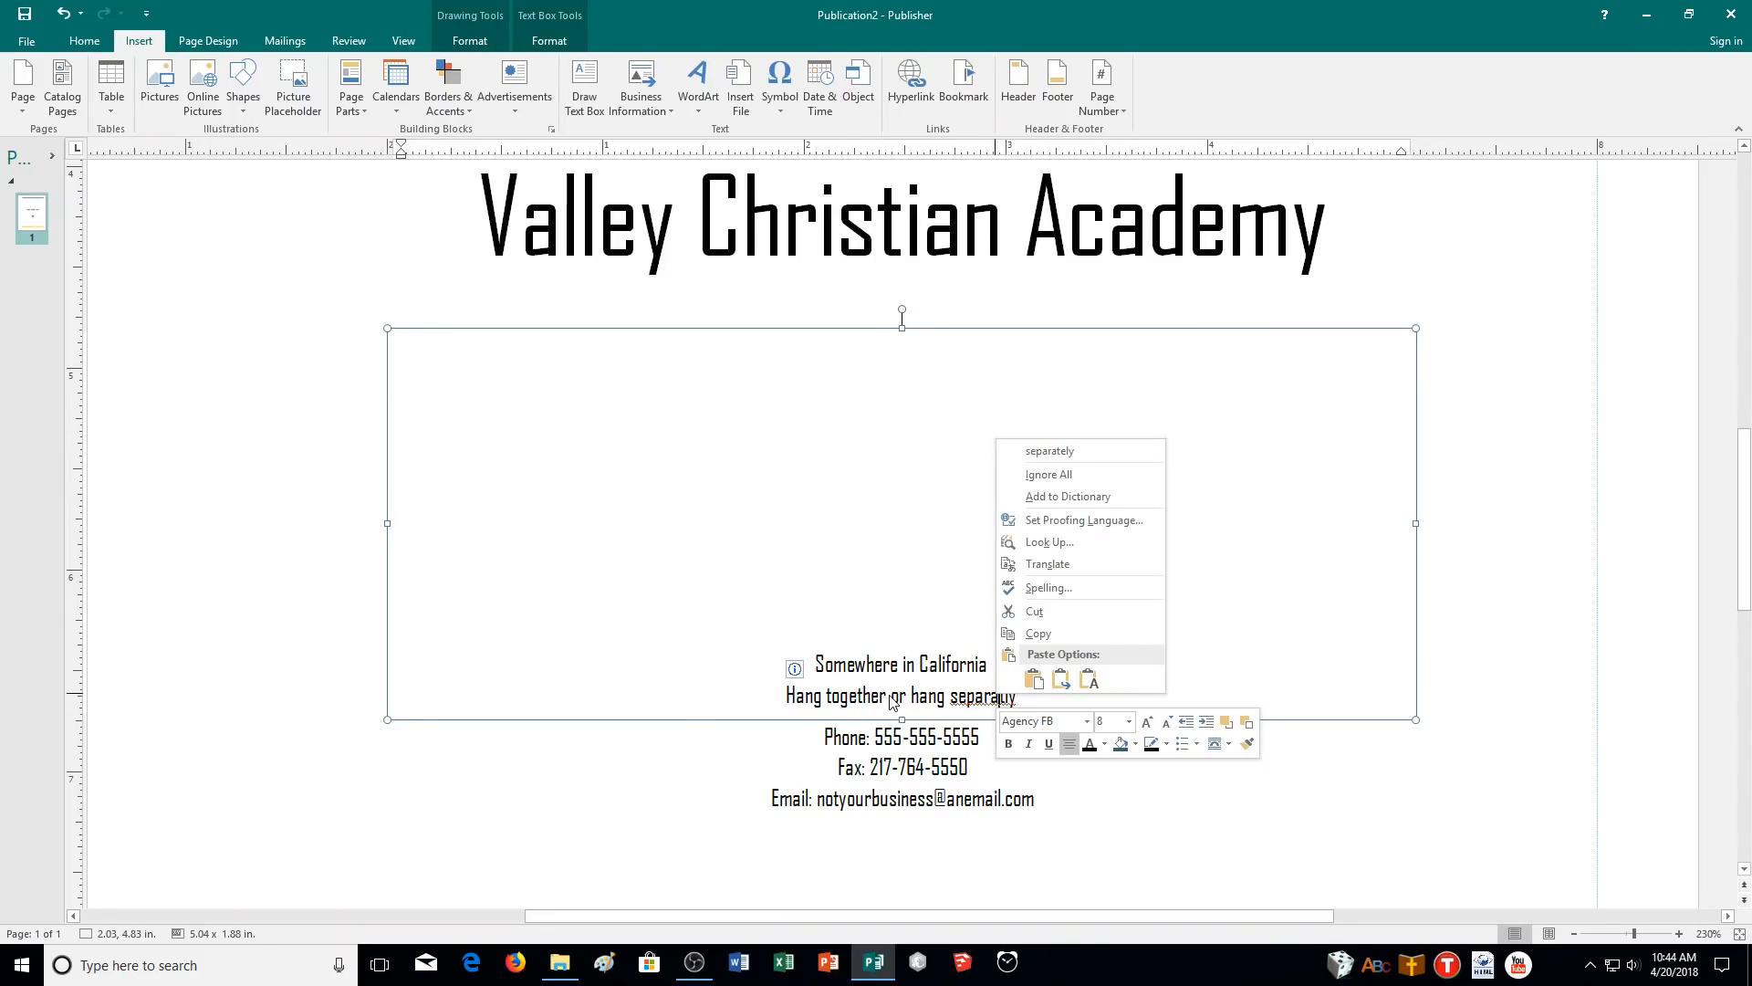
{"action": "left_click", "coordinate": [889, 696]}
- Delete the tagline line and erase the retyped word 'separatly'
{"action": "left_click", "coordinate": [1030, 695]}
{"action": "triple_click", "coordinate": [1031, 695]}
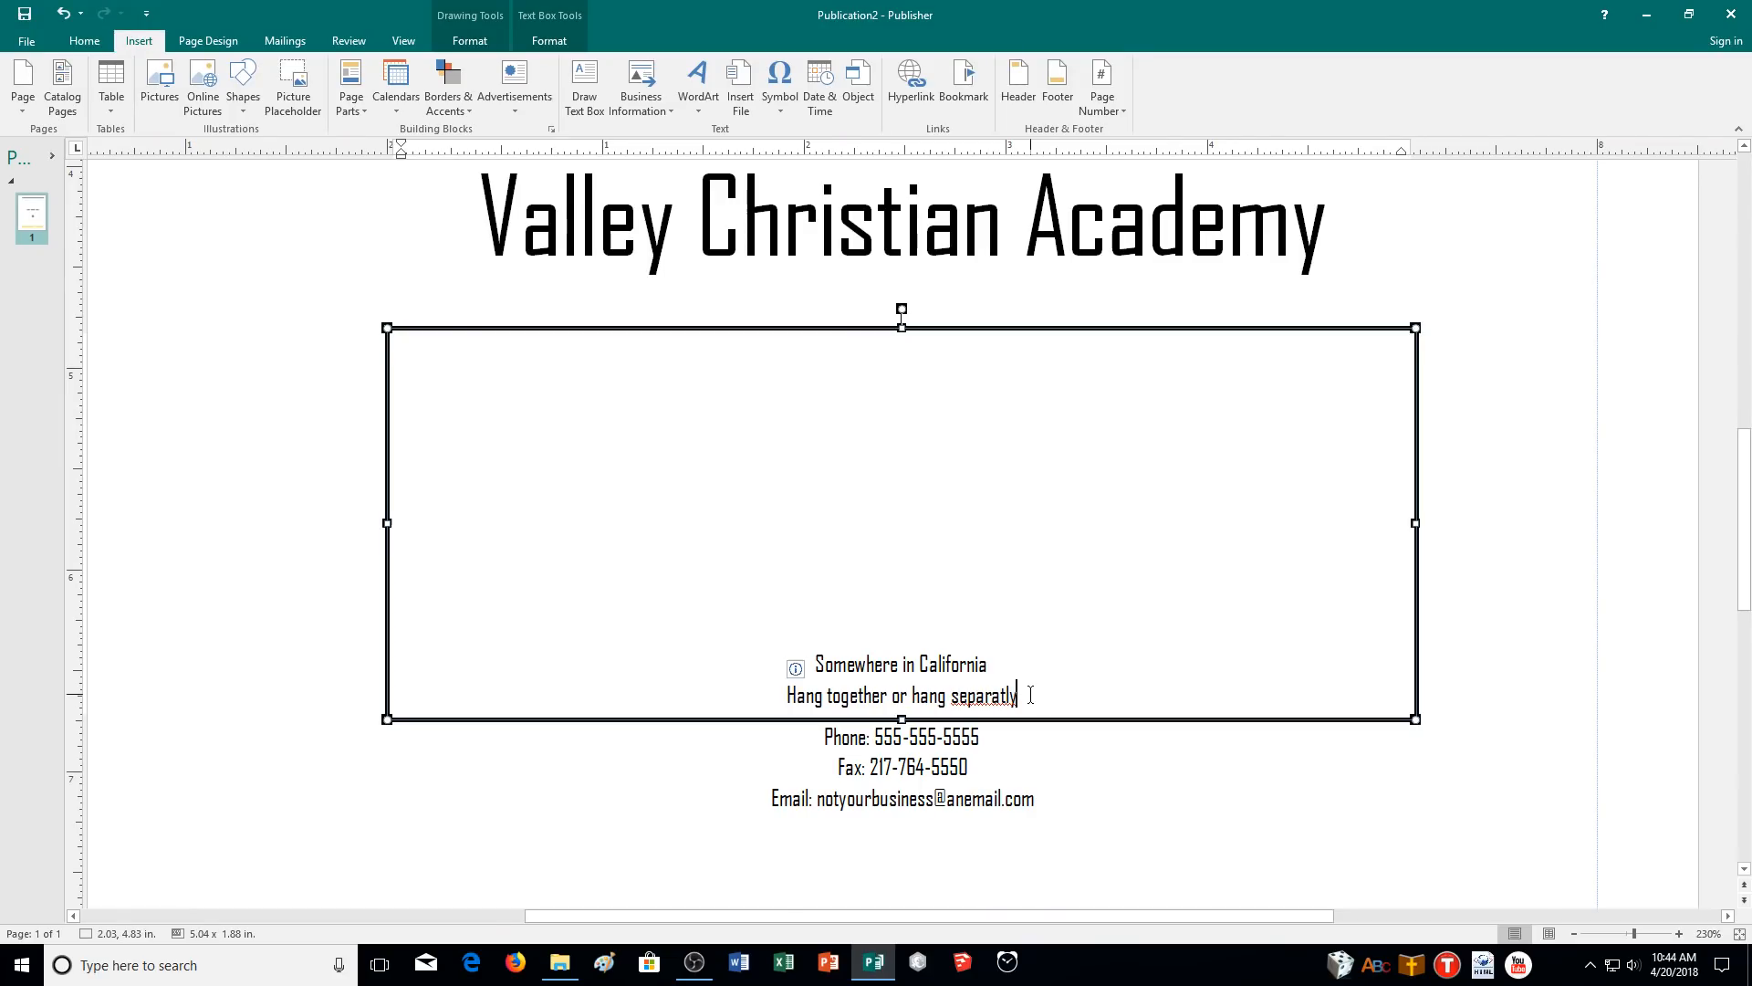
{"action": "key", "text": "BackSpace"}
{"action": "type", "text": "separatly"}
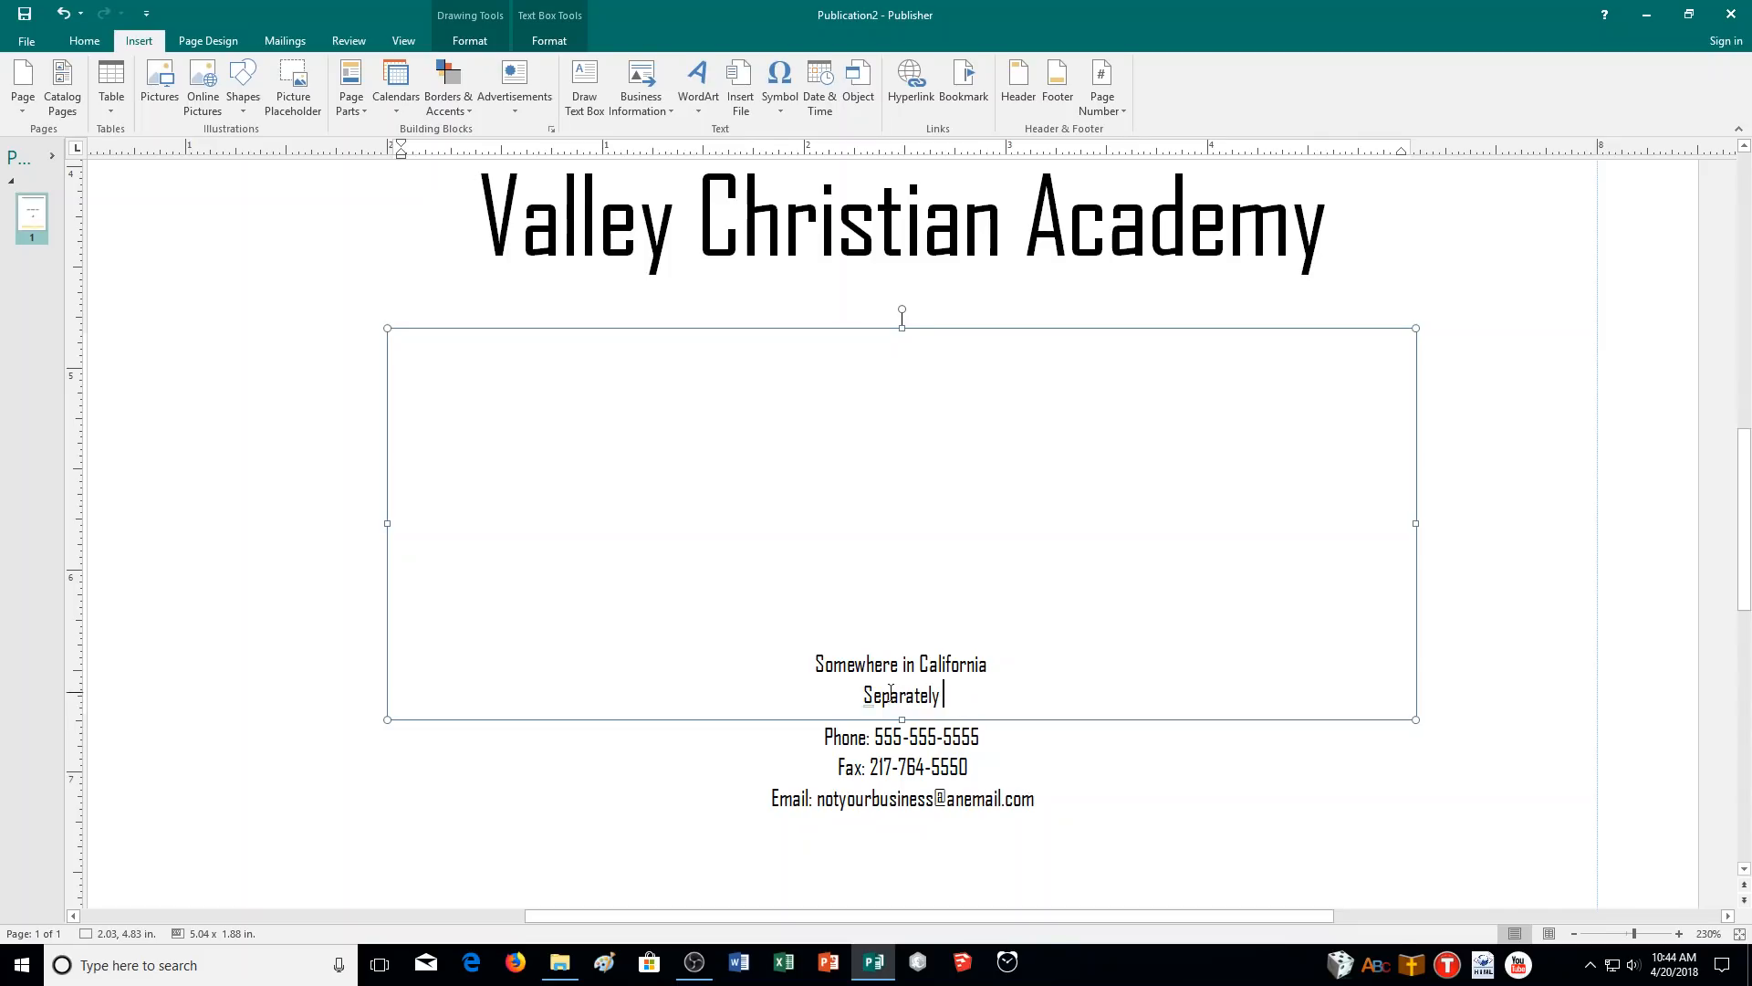
{"action": "left_click", "coordinate": [956, 695]}
{"action": "key", "text": "BackSpace"}
{"action": "key", "text": "BackSpace"}
{"action": "key", "text": "BackSpace"}
{"action": "key", "text": "BackSpace"}
{"action": "key", "text": "BackSpace"}
{"action": "key", "text": "BackSpace"}
{"action": "key", "text": "BackSpace"}
{"action": "key", "text": "BackSpace"}
{"action": "key", "text": "BackSpace"}
{"action": "key", "text": "BackSpace"}
- Insert the stored tagline again and correct 'separatly' to 'separately' from the spelling suggestions
{"action": "left_click", "coordinate": [641, 92]}
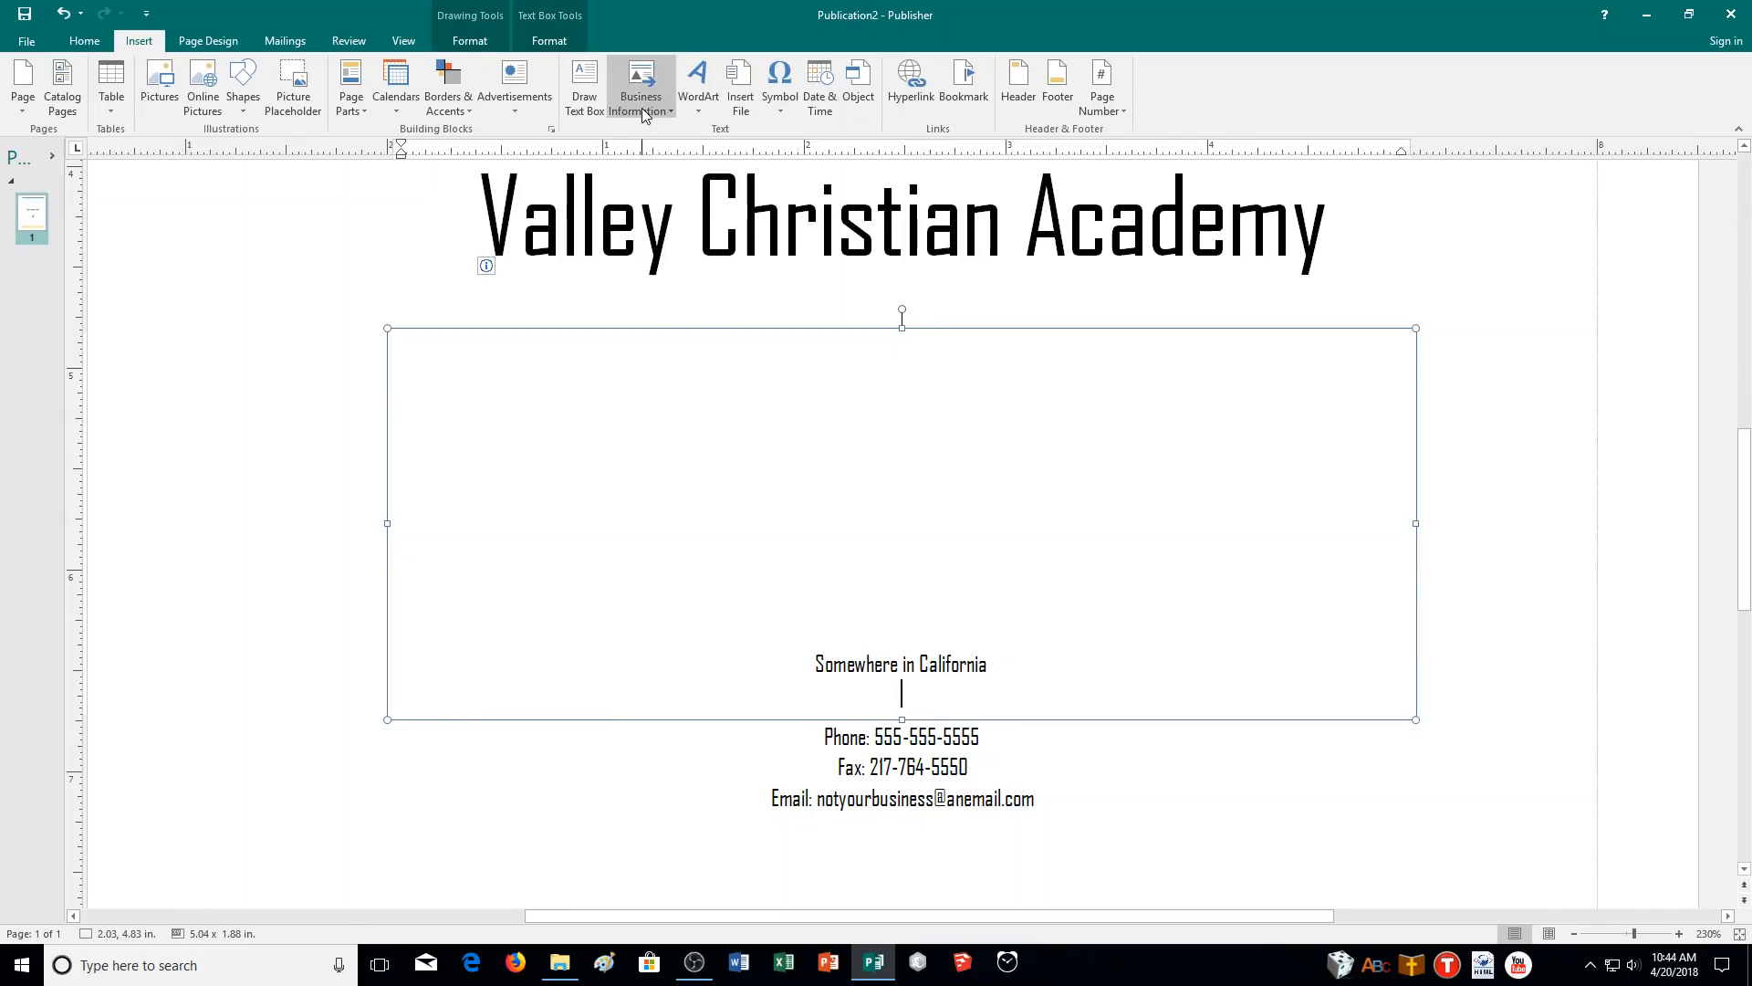
{"action": "left_click", "coordinate": [746, 525]}
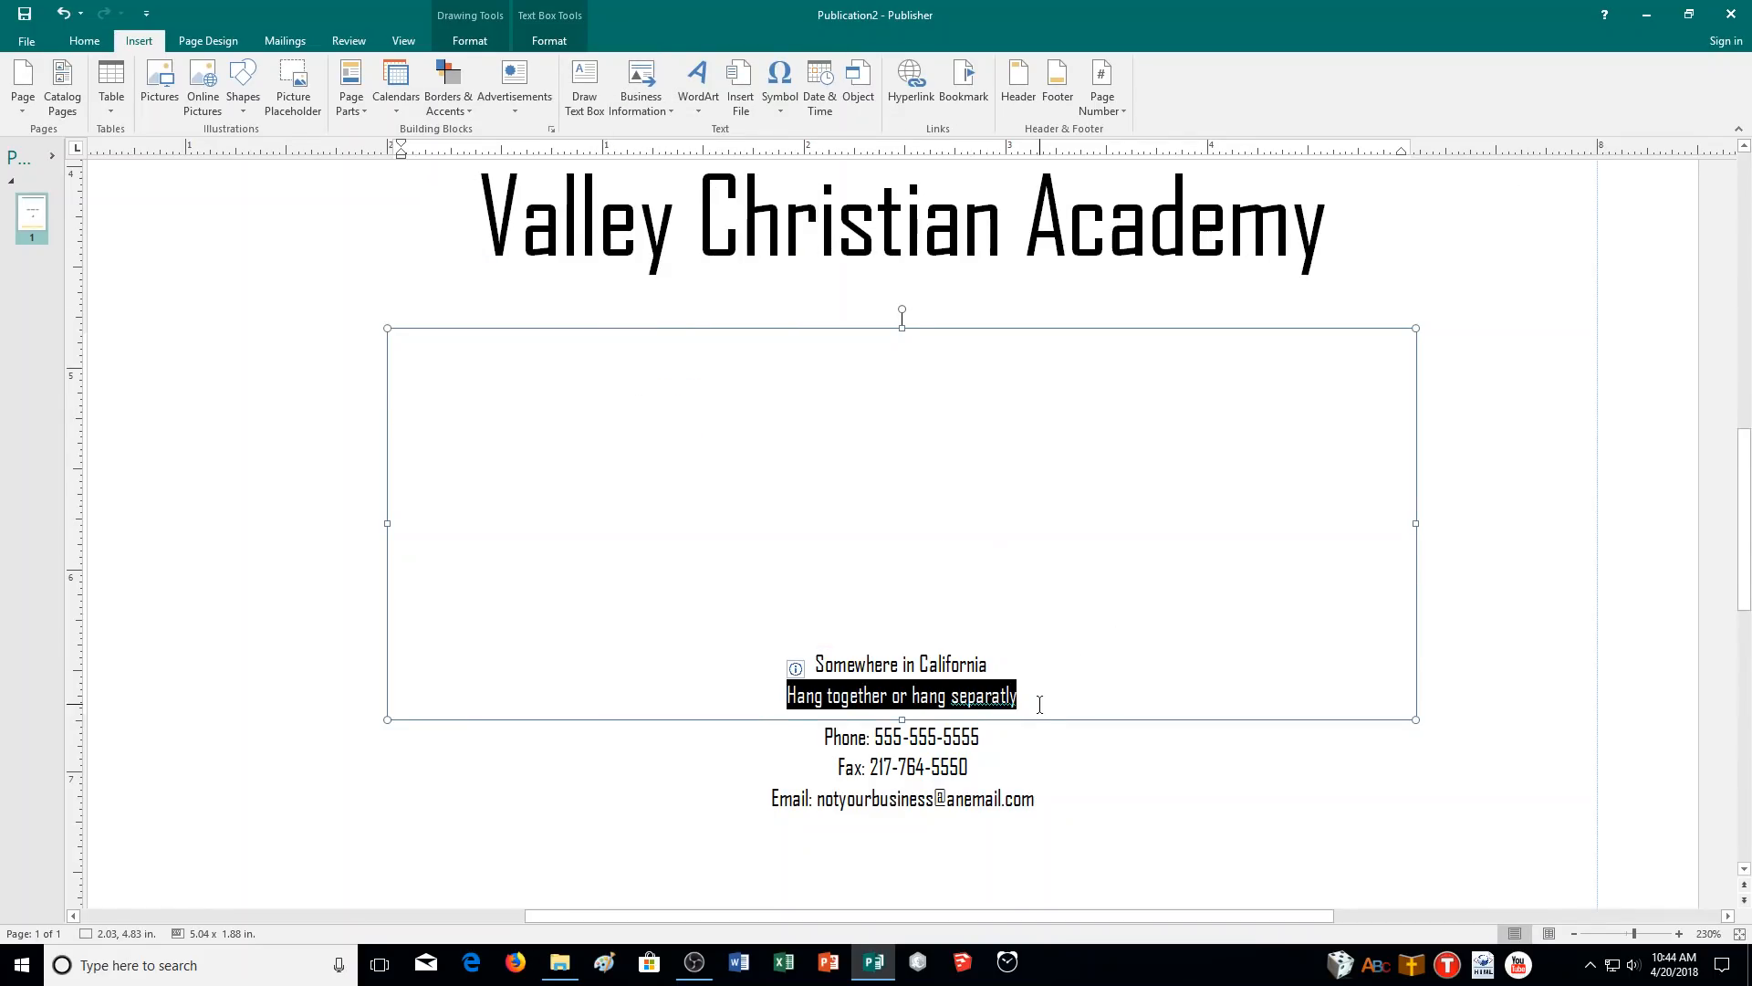
{"action": "left_click", "coordinate": [1019, 696]}
{"action": "right_click", "coordinate": [1009, 697]}
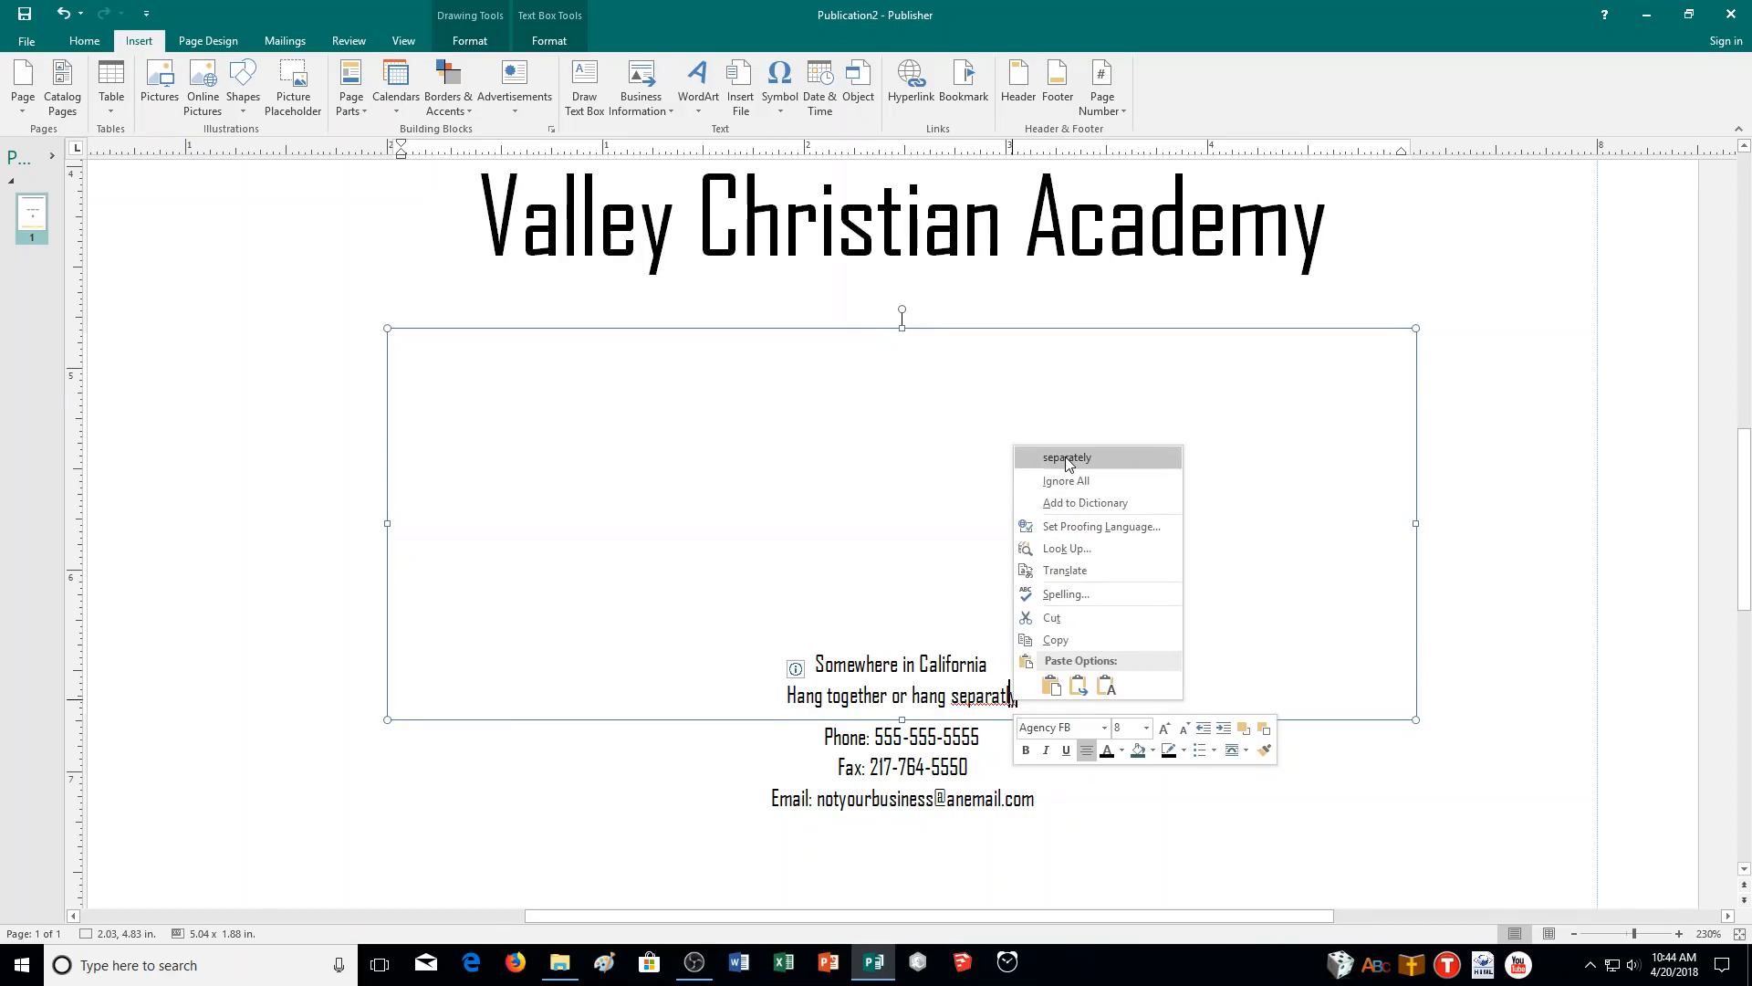
{"action": "left_click", "coordinate": [1065, 456]}
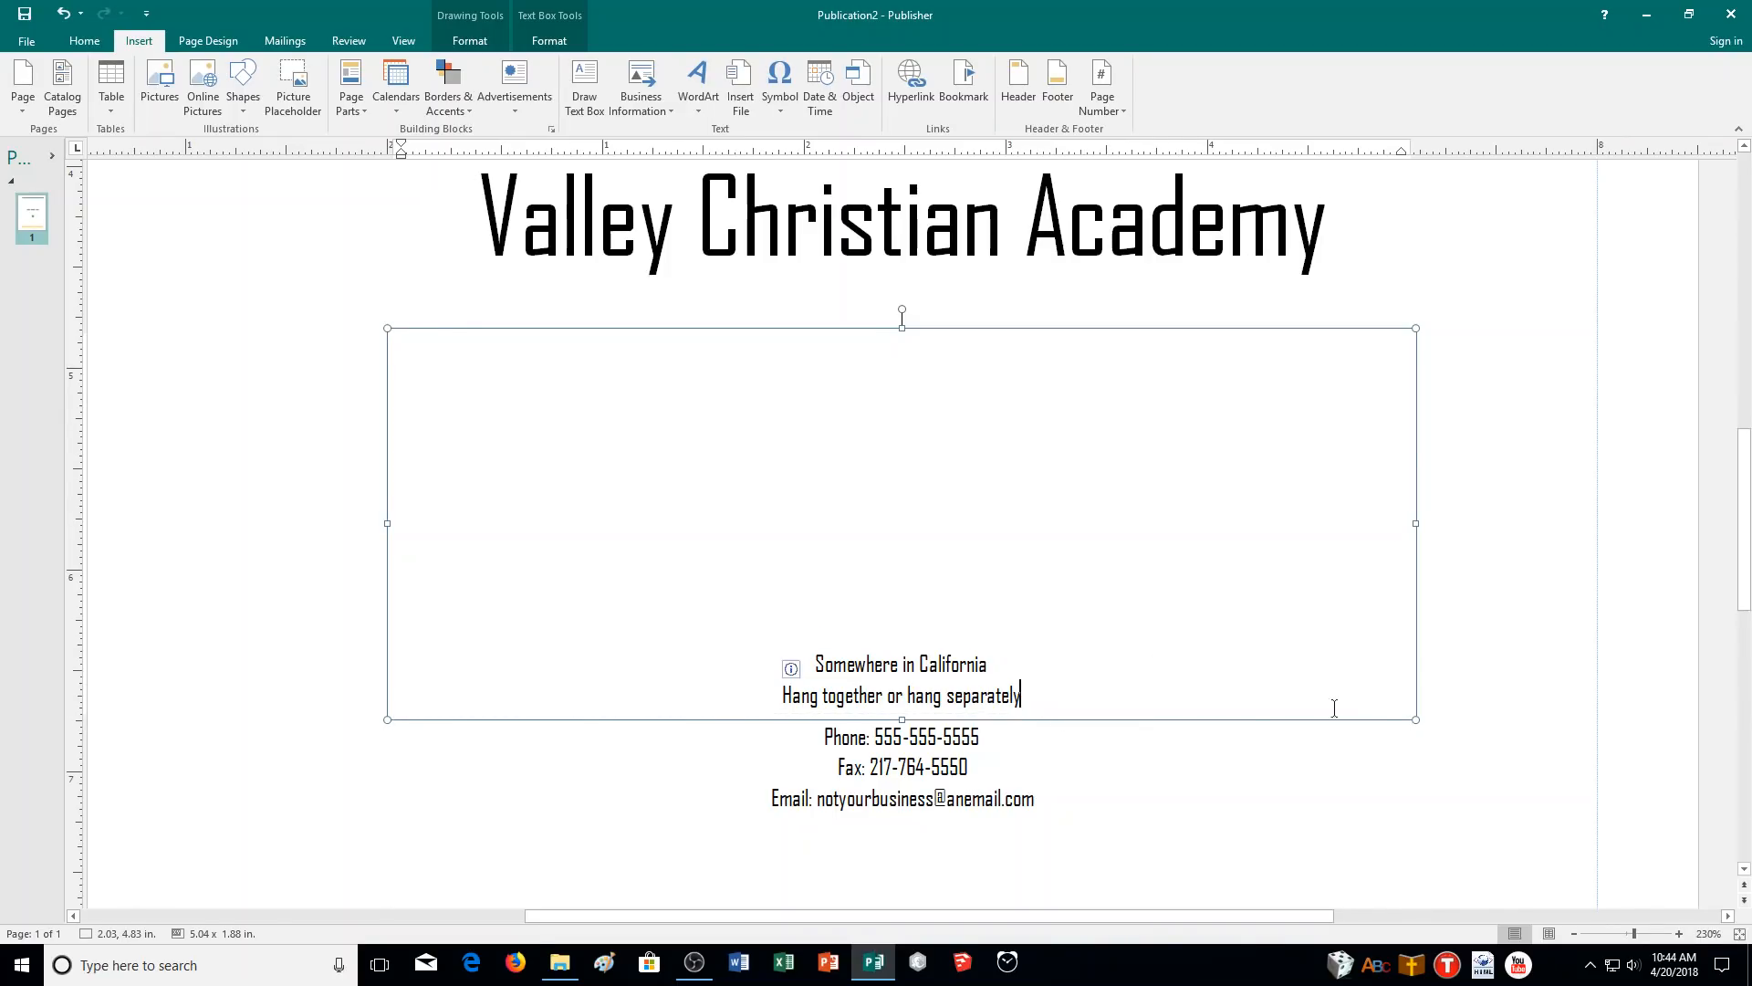
{"action": "left_click", "coordinate": [1573, 936]}
{"action": "left_click", "coordinate": [1572, 935]}
- Zoom out to the full title and contact block, then select the tagline to verify 'Hang together or hang separately'
{"action": "left_click", "coordinate": [1572, 936]}
{"action": "left_click", "coordinate": [1572, 935]}
{"action": "left_click", "coordinate": [1572, 936]}
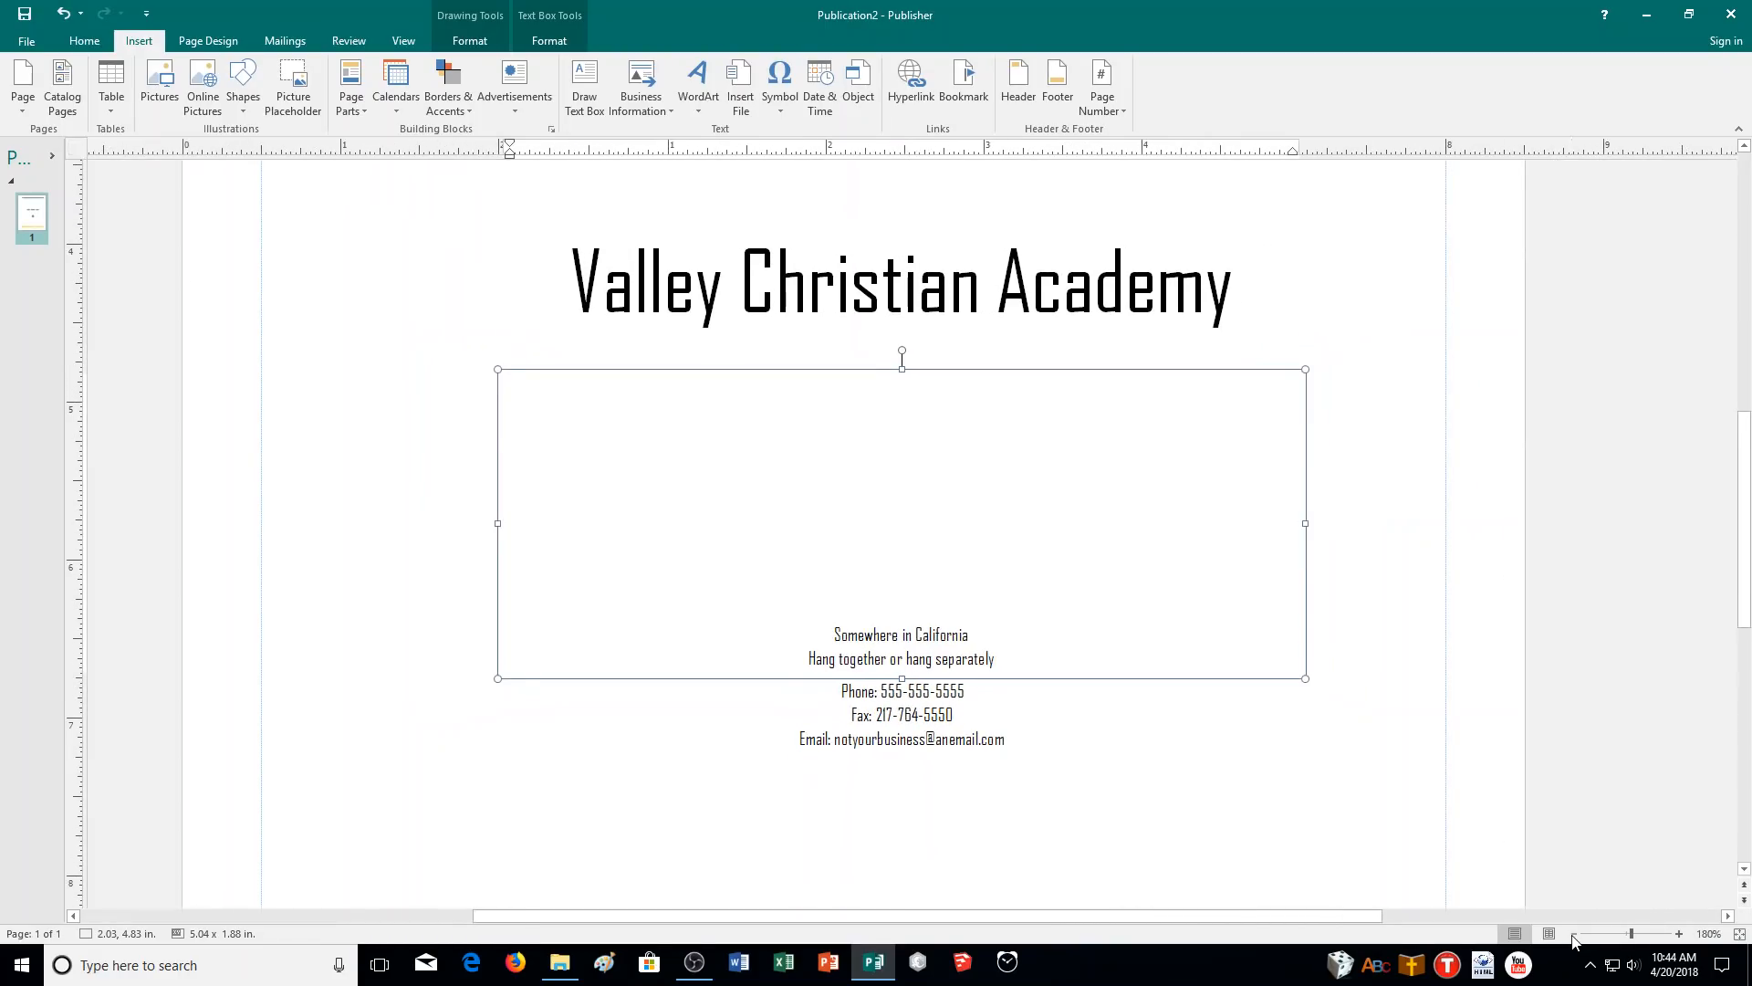
{"action": "left_click", "coordinate": [1572, 936]}
{"action": "left_click", "coordinate": [1573, 936]}
{"action": "scroll", "coordinate": [1113, 698], "scroll_direction": "up", "scroll_amount": 2}
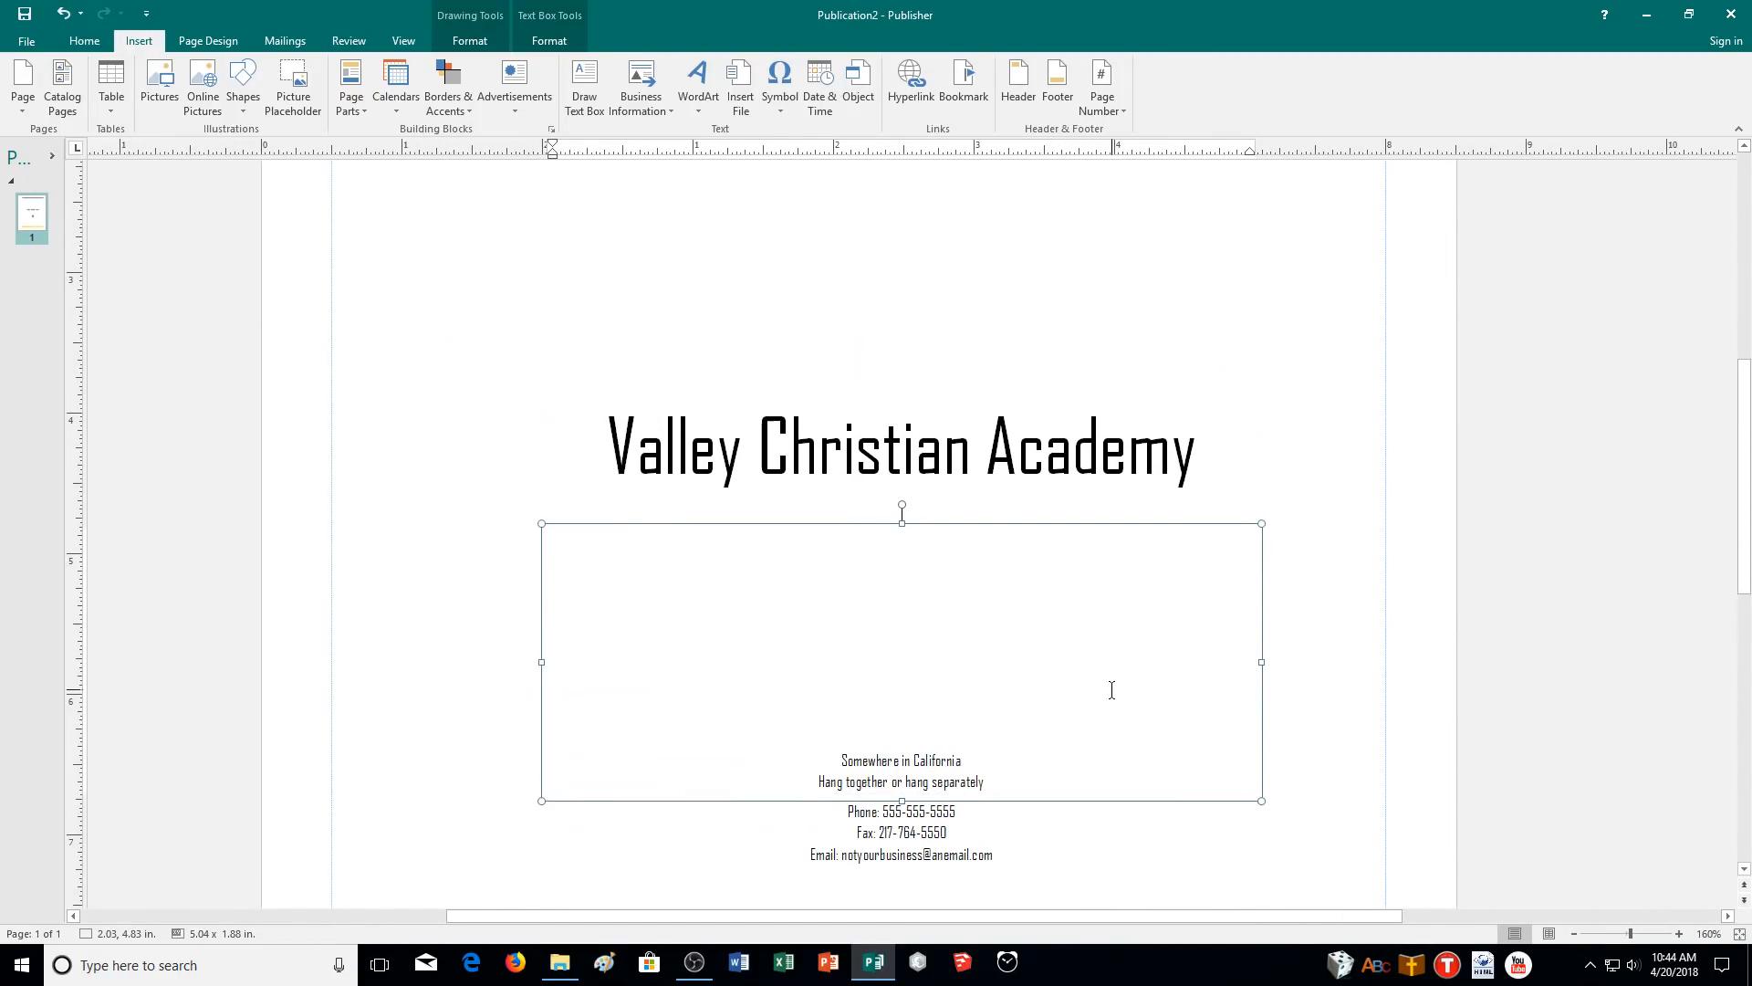
{"action": "scroll", "coordinate": [1112, 690], "scroll_direction": "up", "scroll_amount": 4}
{"action": "scroll", "coordinate": [638, 438], "scroll_direction": "up", "scroll_amount": 3}
{"action": "scroll", "coordinate": [1132, 545], "scroll_direction": "down", "scroll_amount": 3}
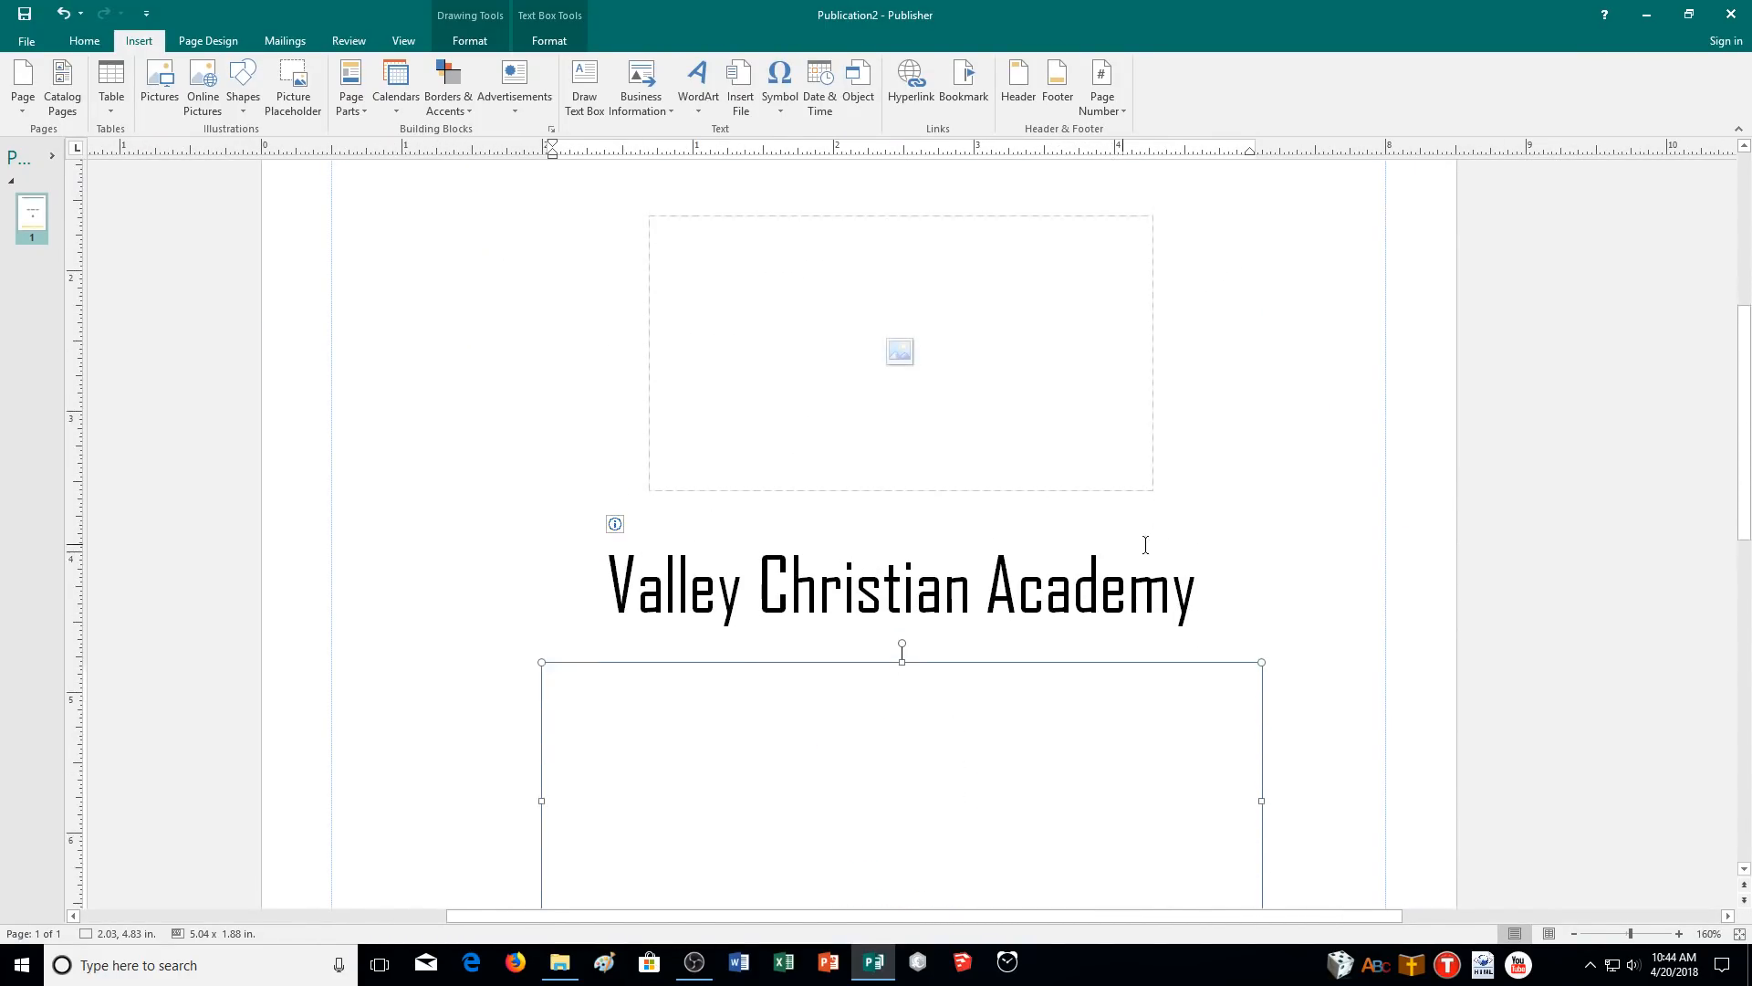
{"action": "scroll", "coordinate": [1132, 545], "scroll_direction": "down", "scroll_amount": 4}
{"action": "left_click", "coordinate": [1574, 935]}
{"action": "left_click", "coordinate": [1573, 936]}
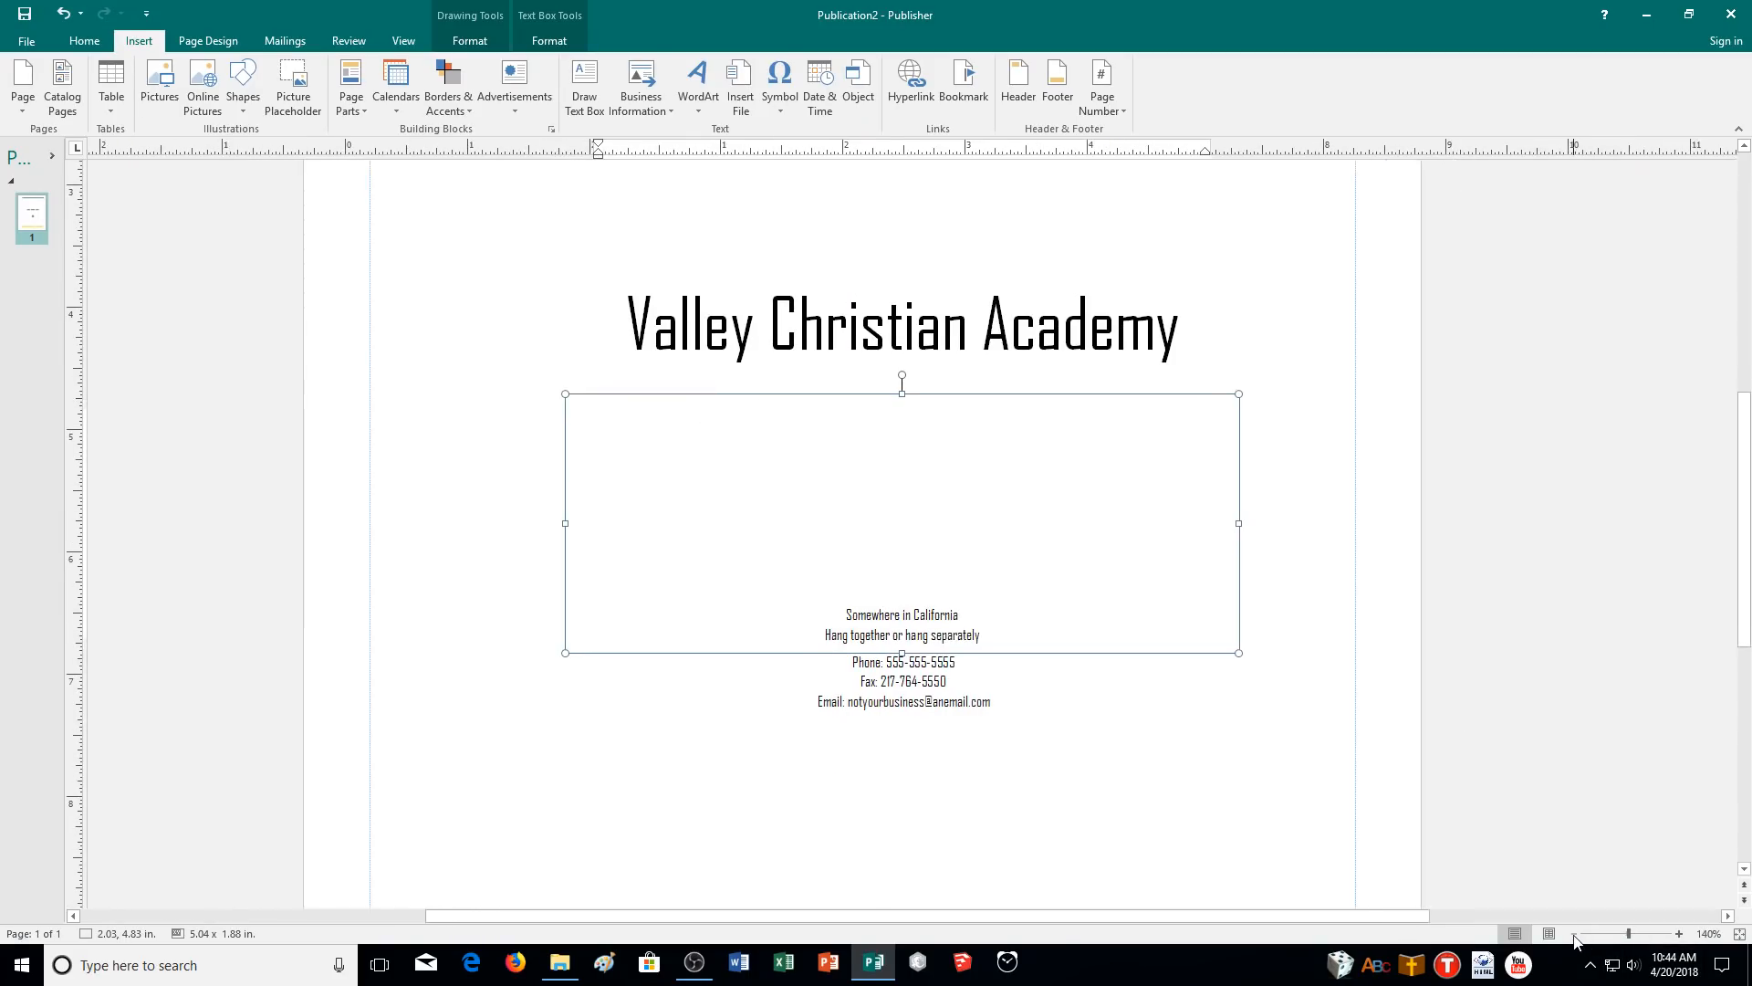
{"action": "left_click", "coordinate": [1573, 935]}
{"action": "left_click", "coordinate": [1574, 936]}
{"action": "left_click", "coordinate": [1573, 936]}
{"action": "left_click", "coordinate": [958, 606]}
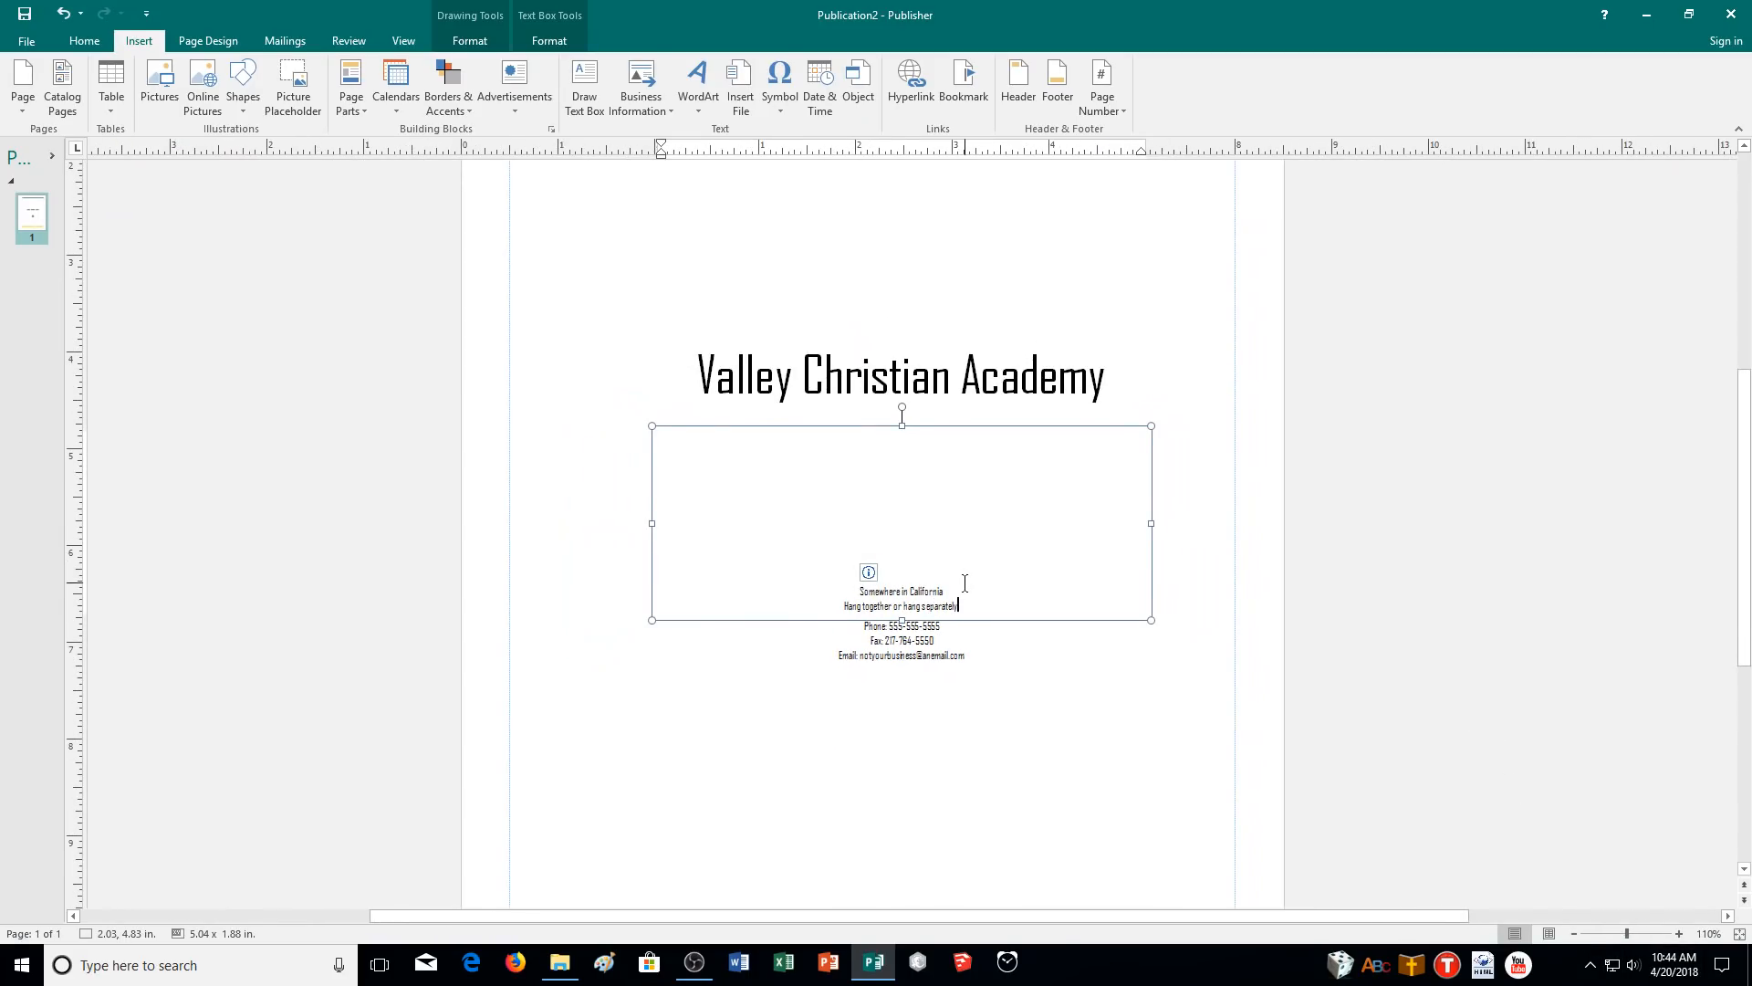
{"action": "left_click_drag", "start_coordinate": [977, 606], "coordinate": [844, 609]}
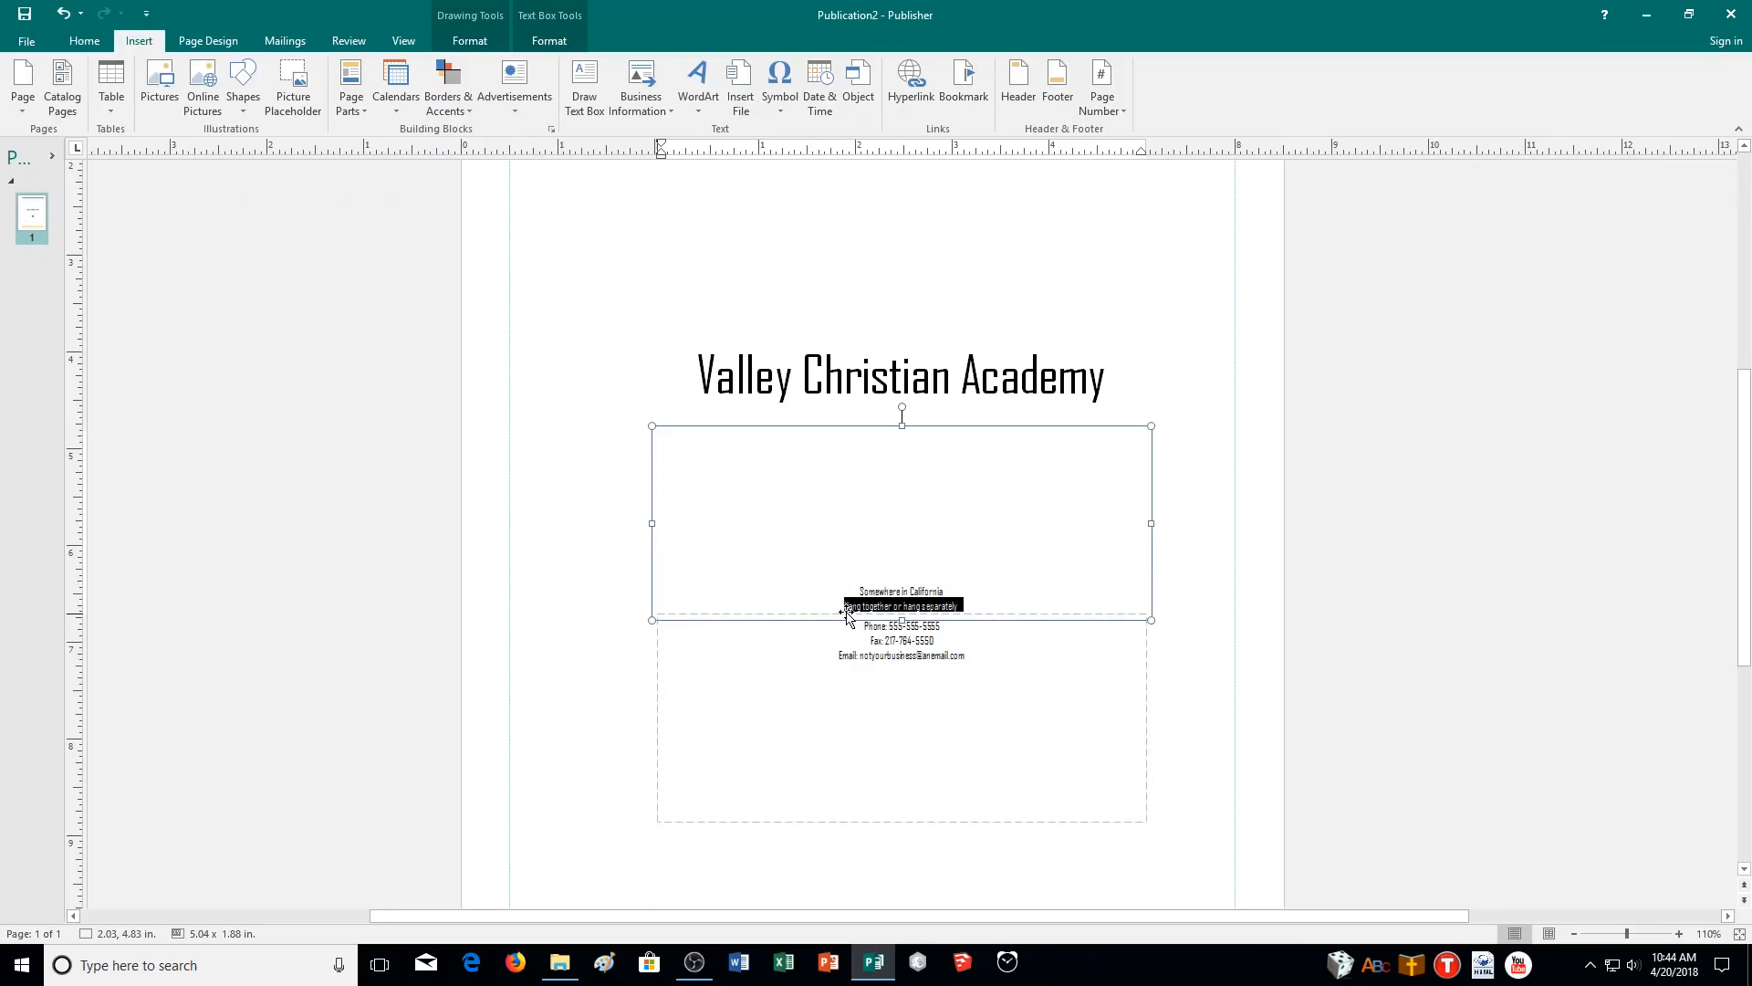
{"action": "left_click", "coordinate": [999, 606]}
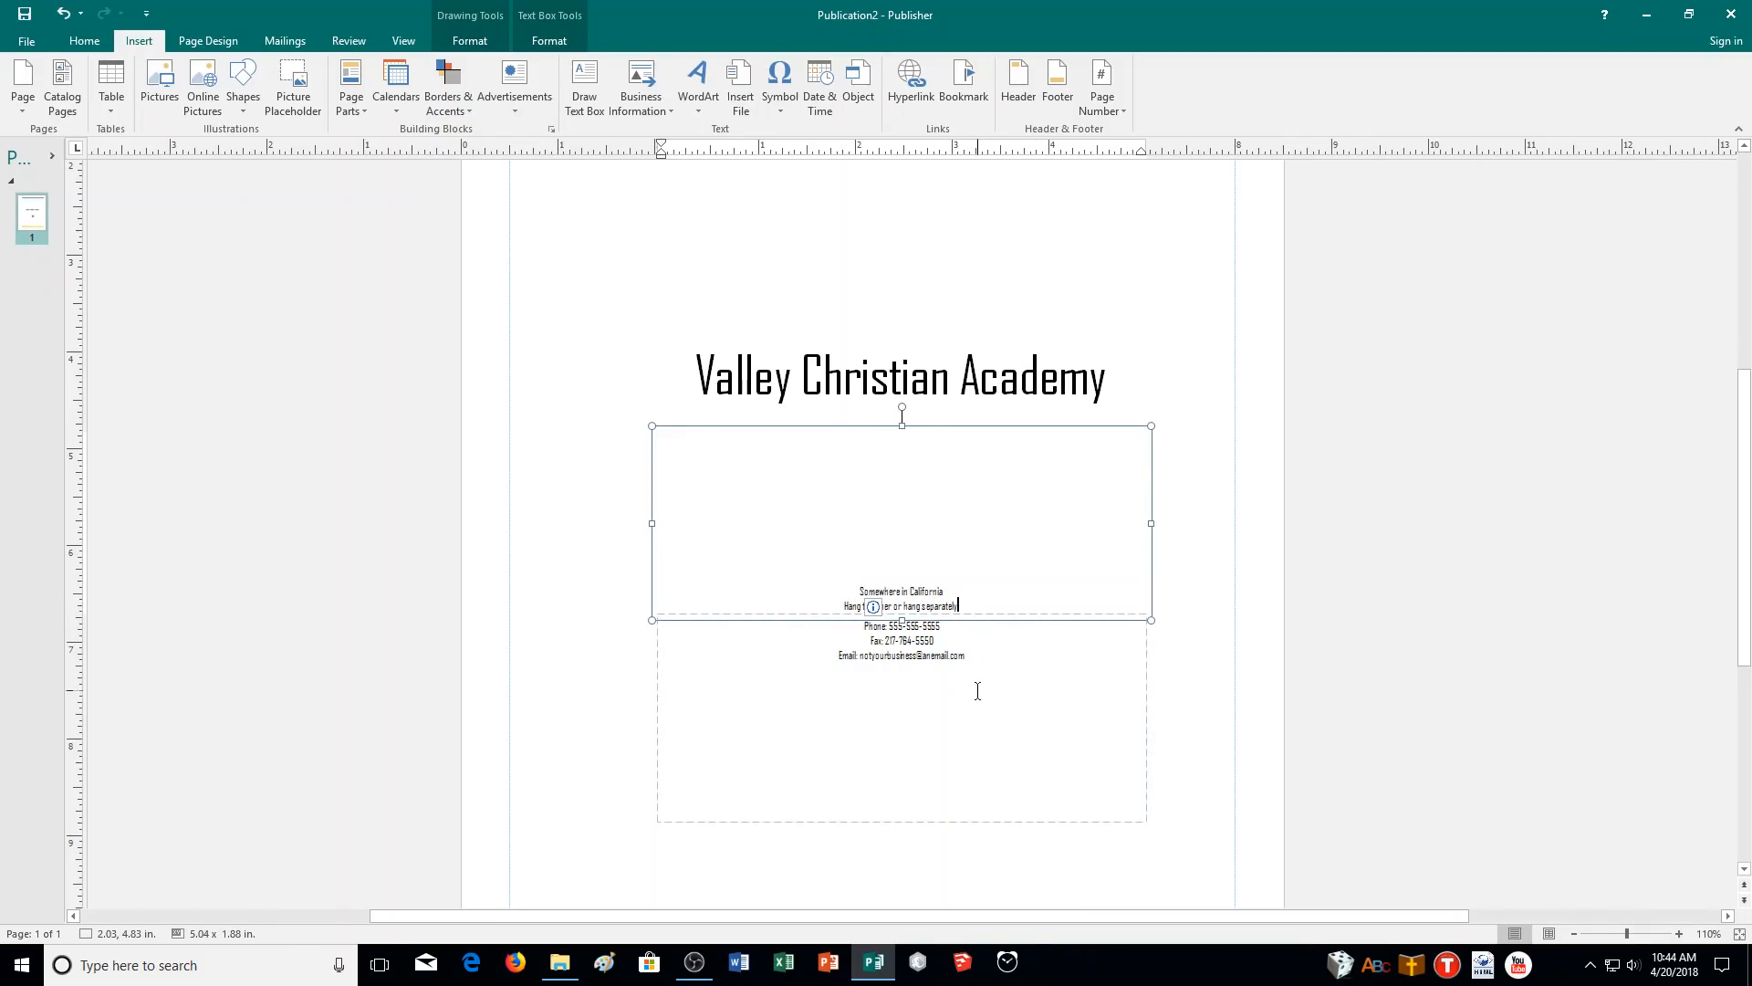
- Save the publication as 06INFO_CR in the CA Demonstration folder
{"action": "left_click", "coordinate": [25, 14]}
{"action": "left_click", "coordinate": [212, 294]}
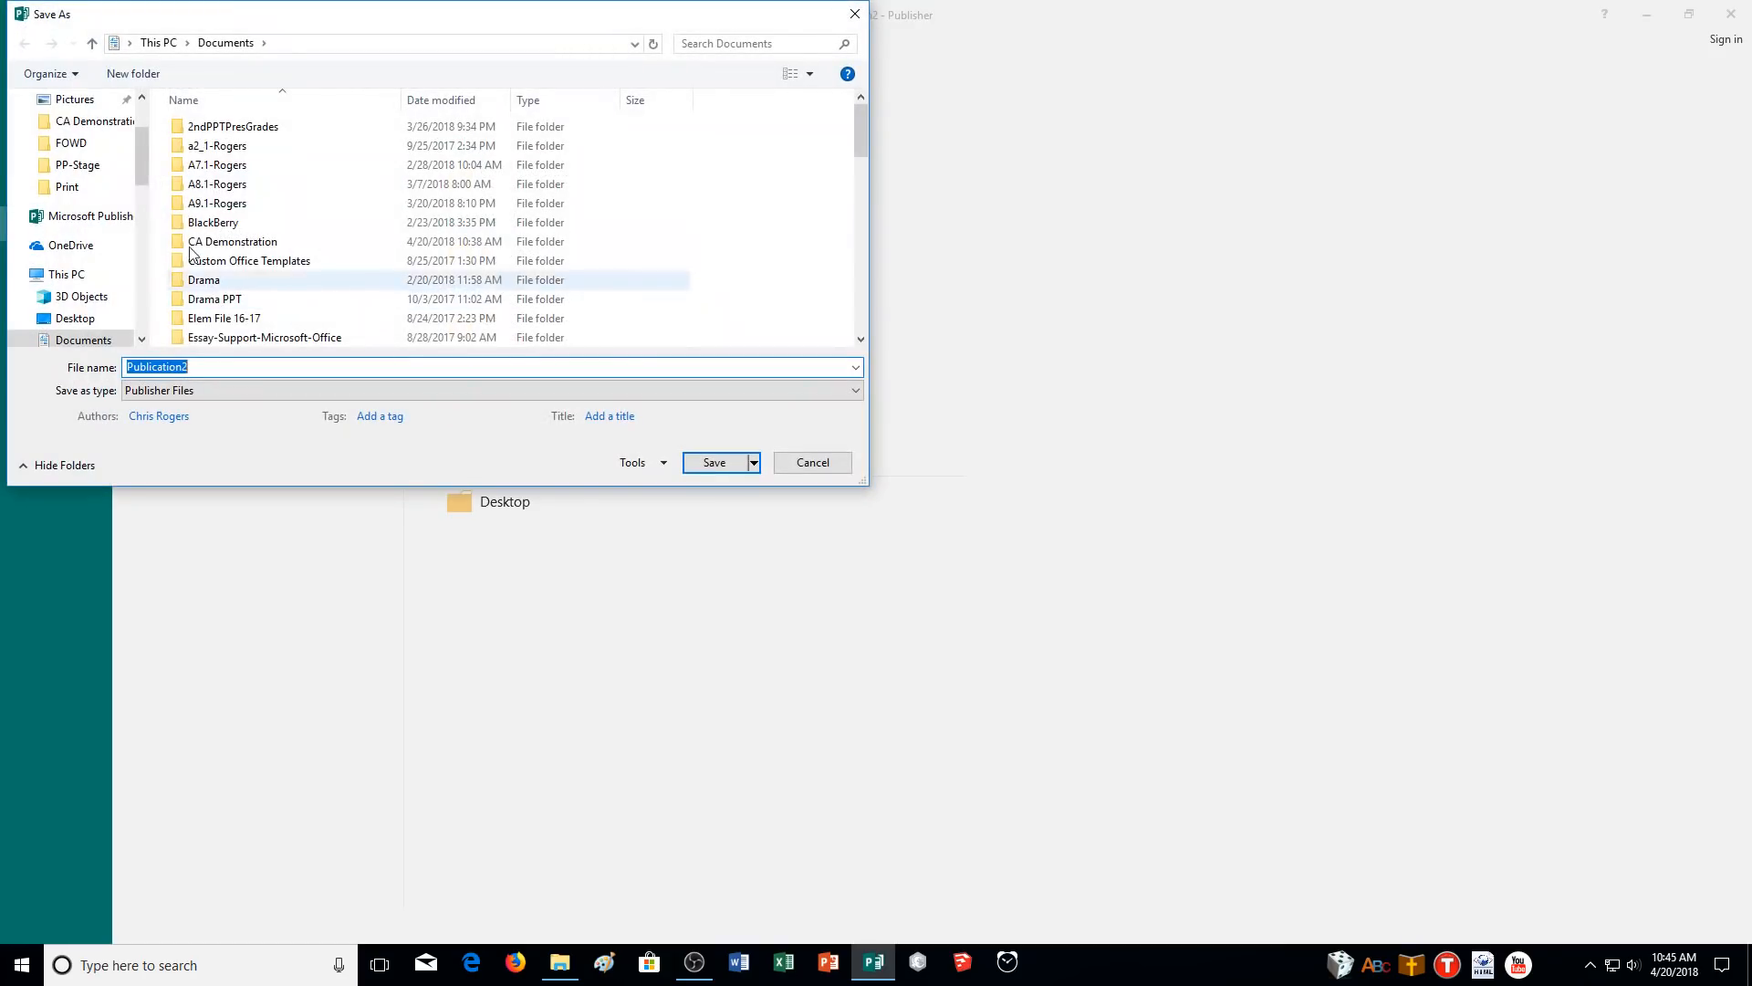
{"action": "left_click", "coordinate": [801, 464]}
{"action": "left_click", "coordinate": [510, 179]}
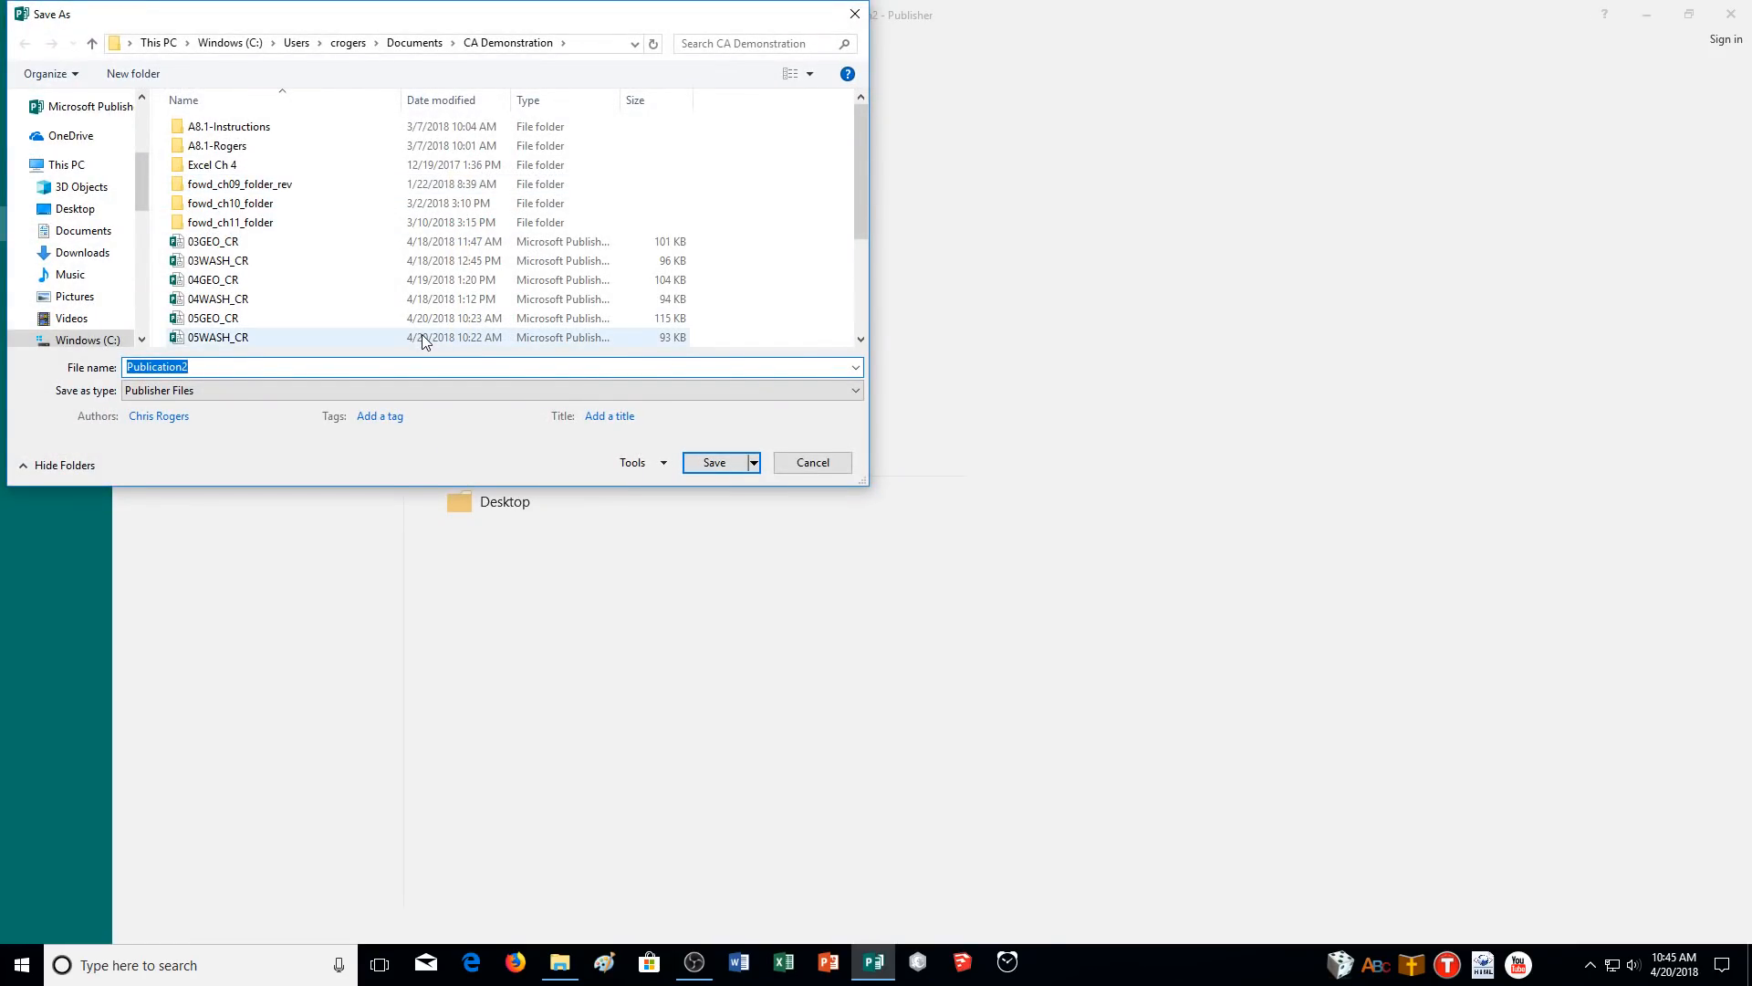
{"action": "type", "text": "06"}
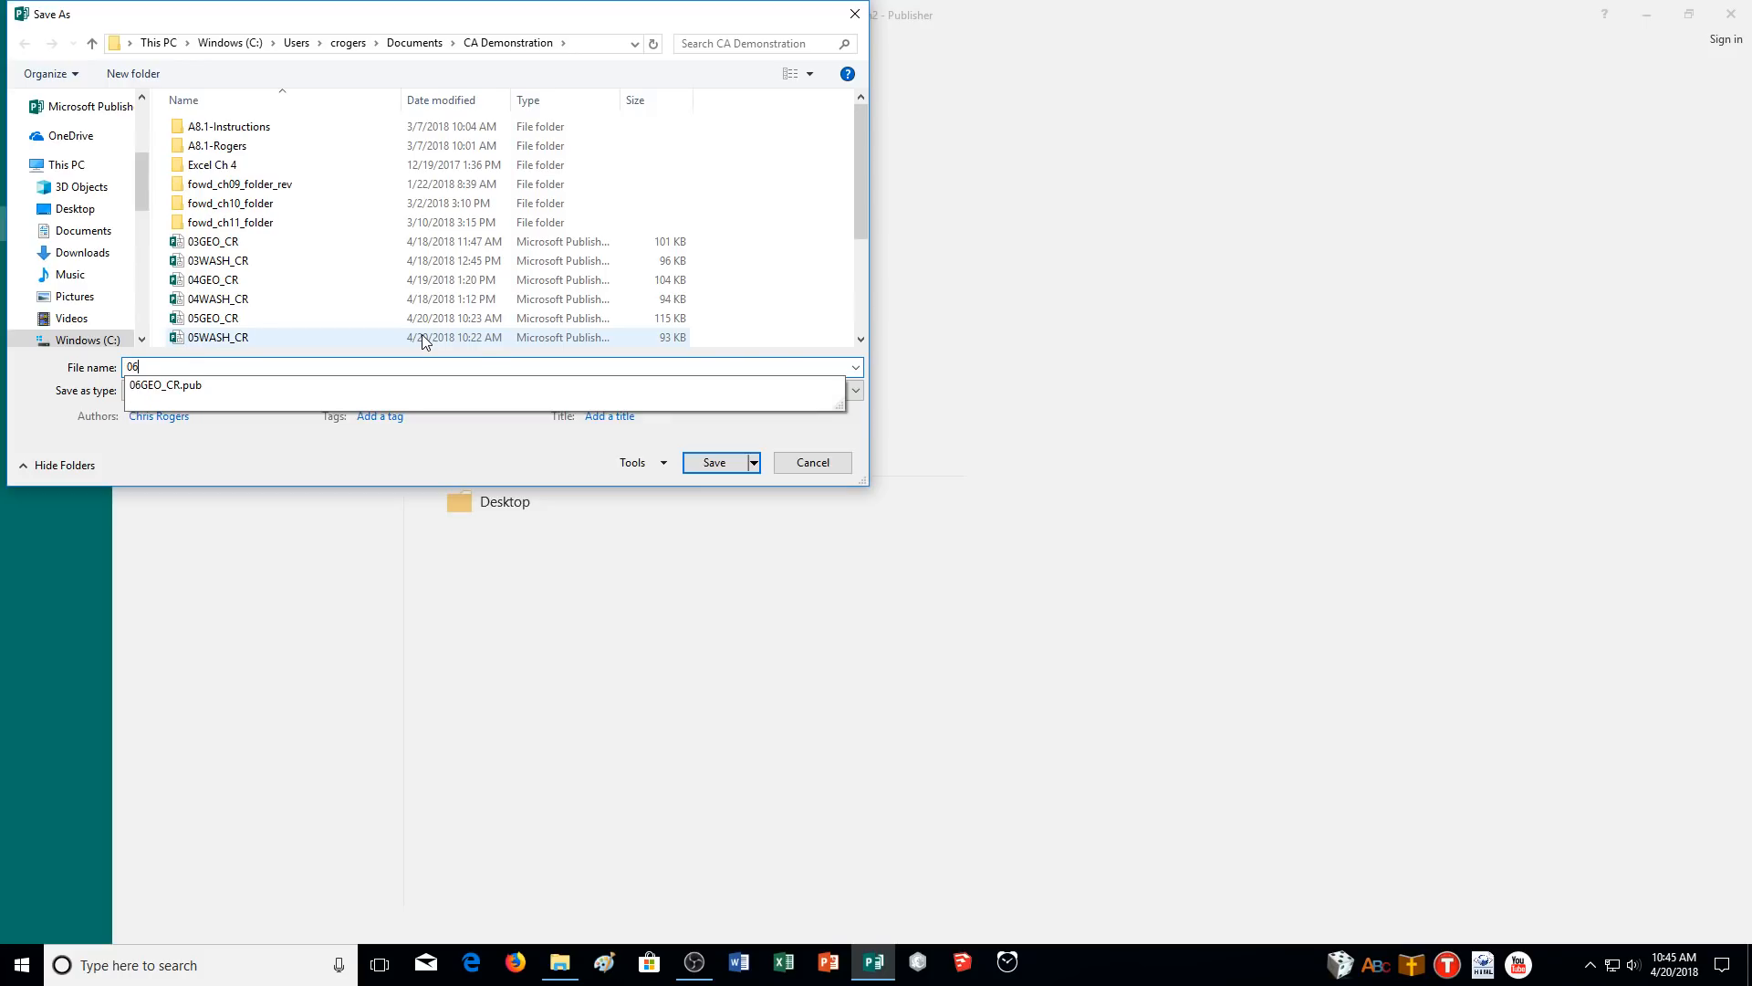
{"action": "type", "text": "INFO_CR"}
{"action": "key", "text": "Return"}
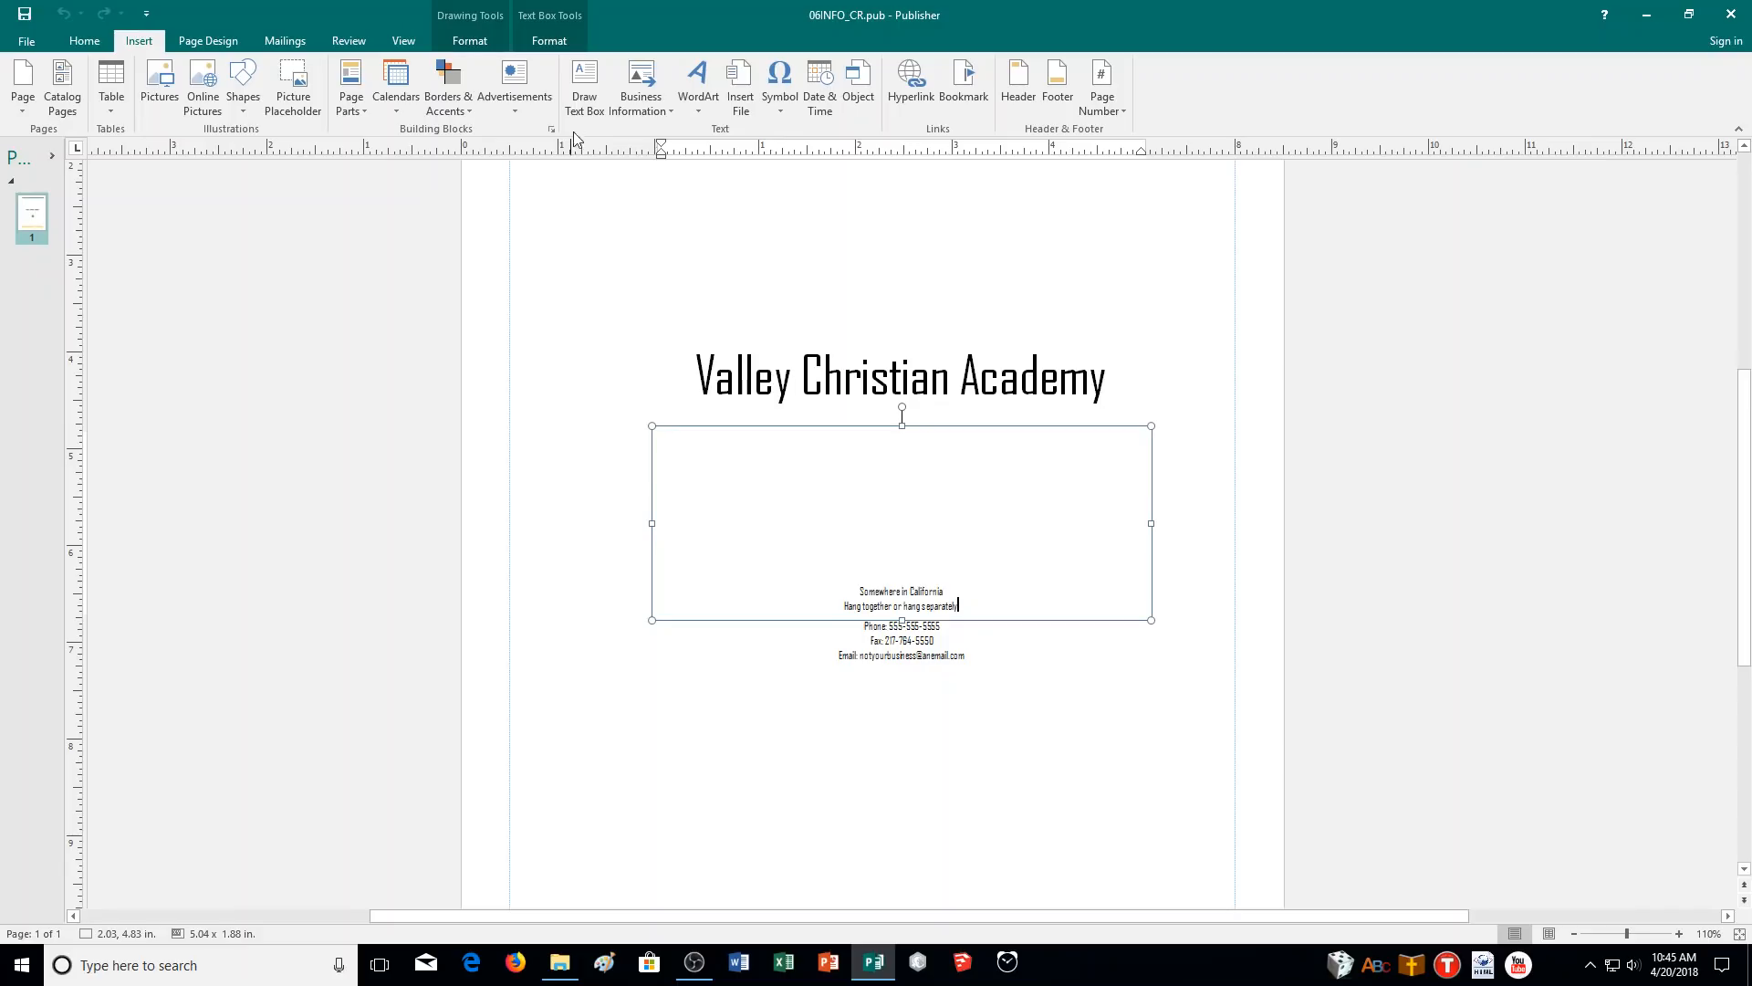
{"action": "left_click", "coordinate": [653, 112]}
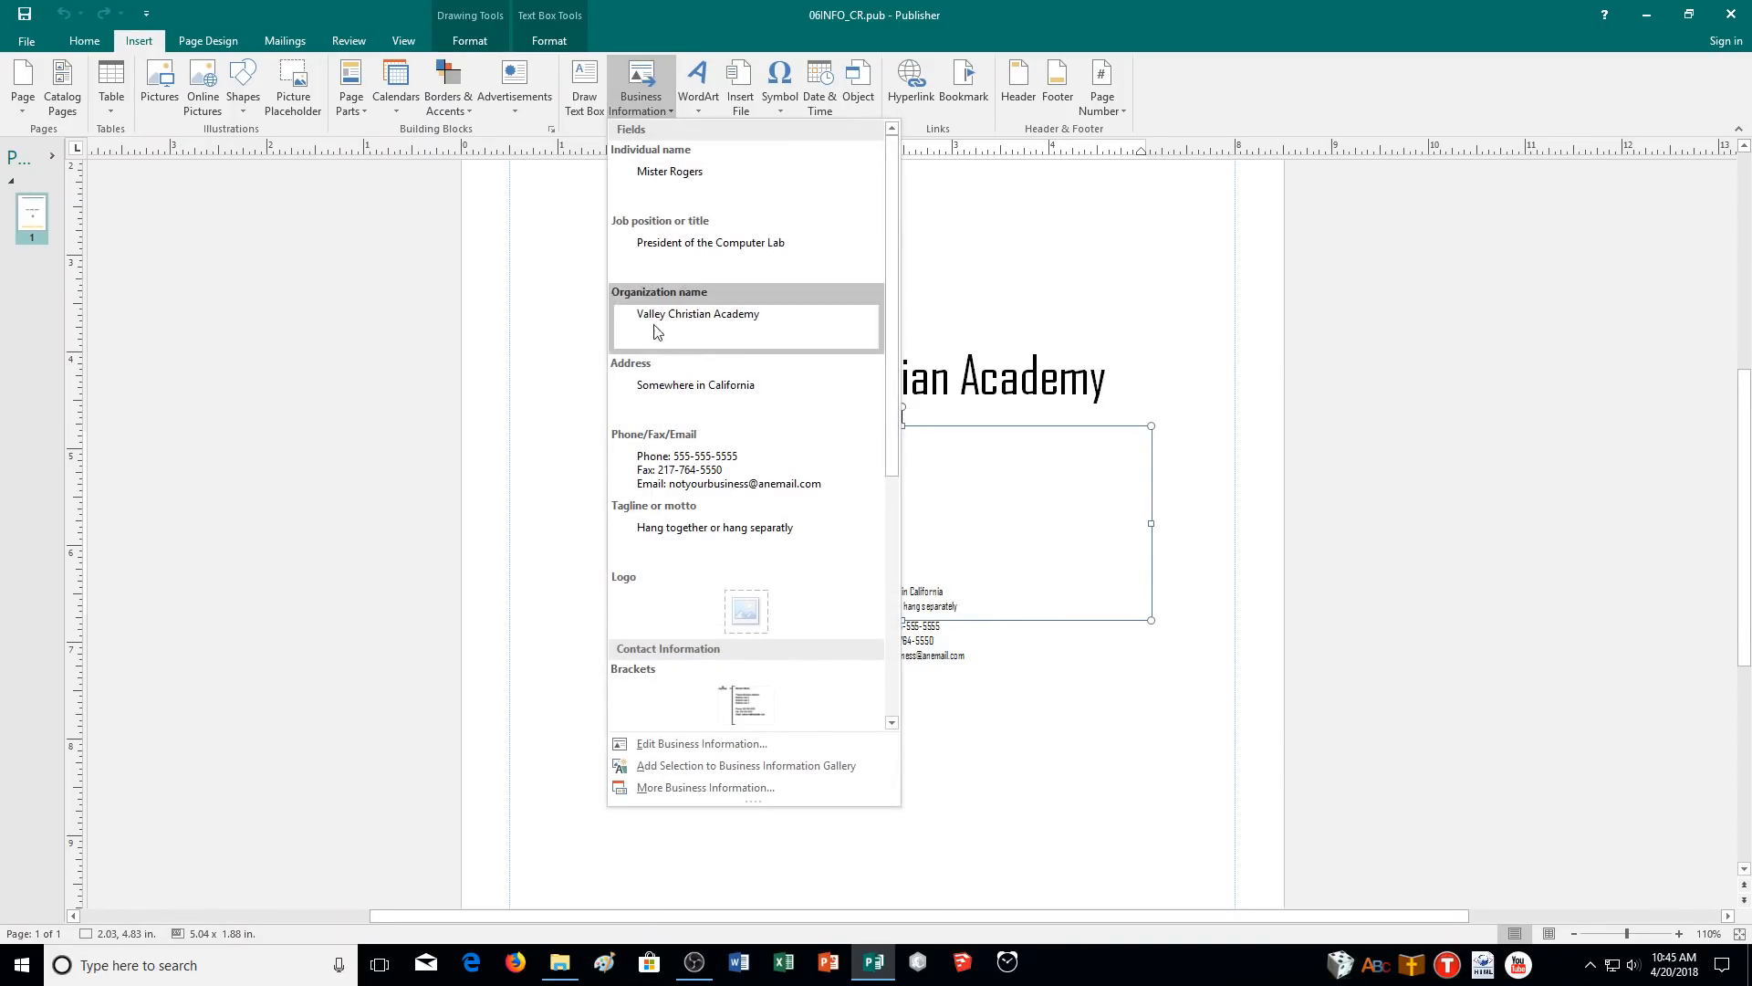
{"action": "left_click", "coordinate": [653, 85]}
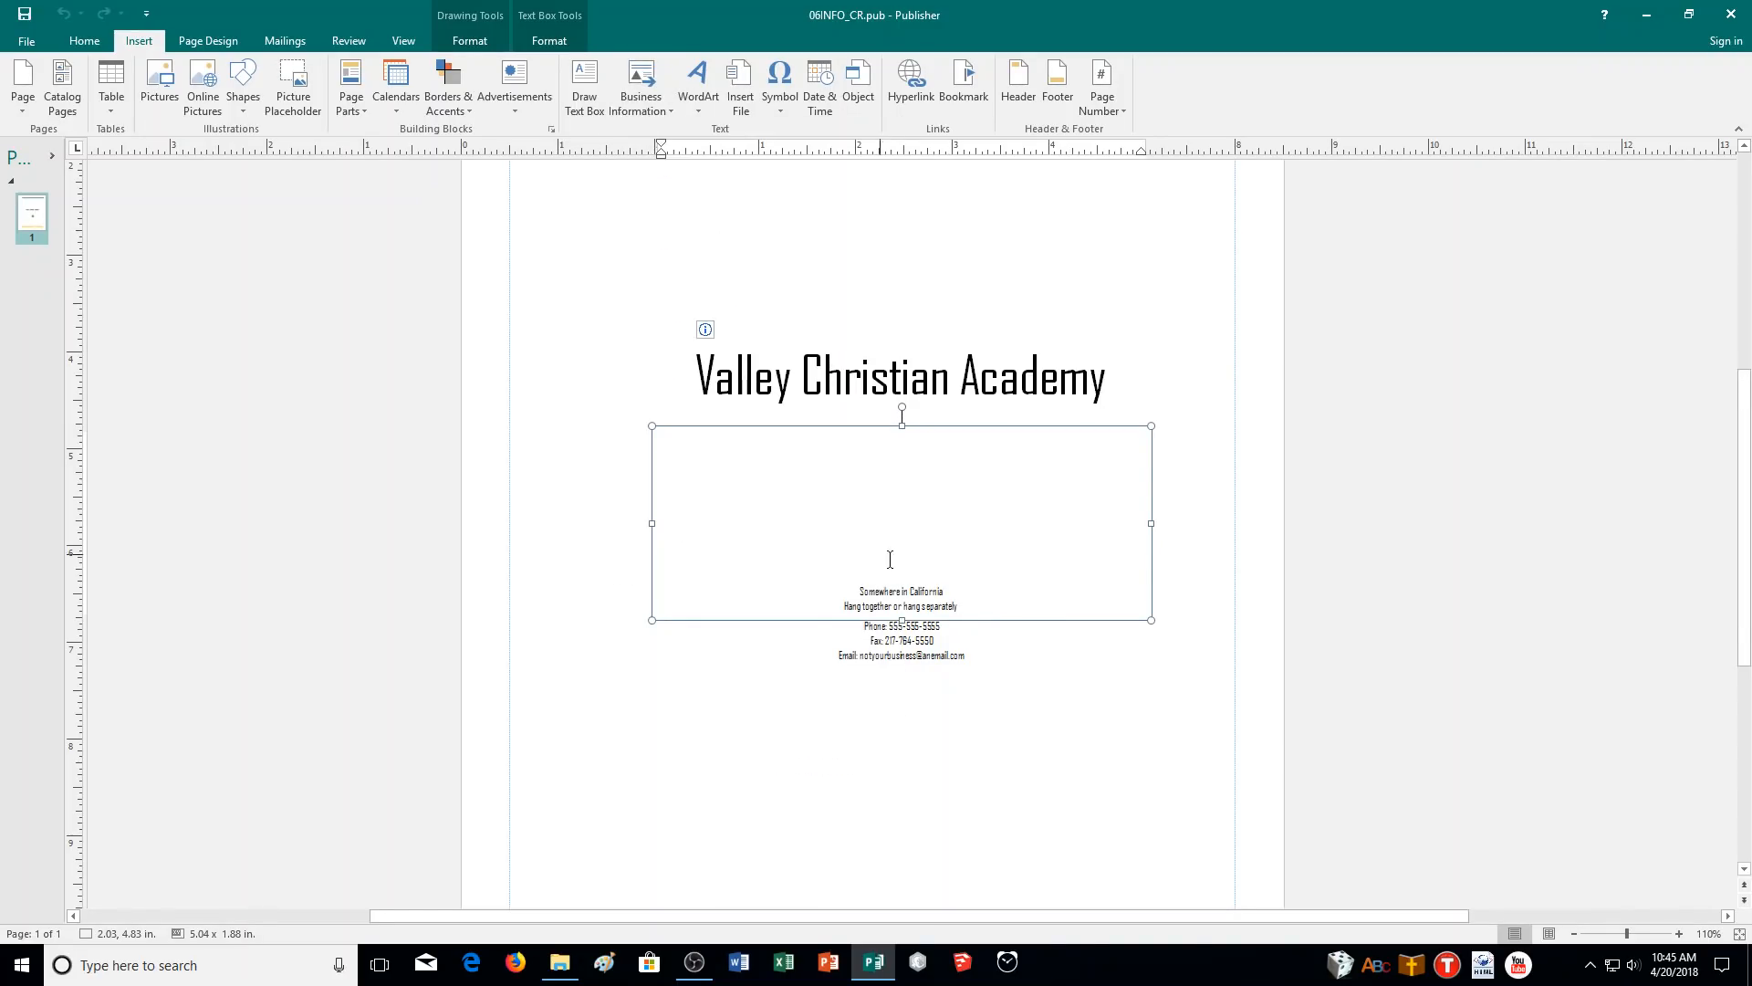